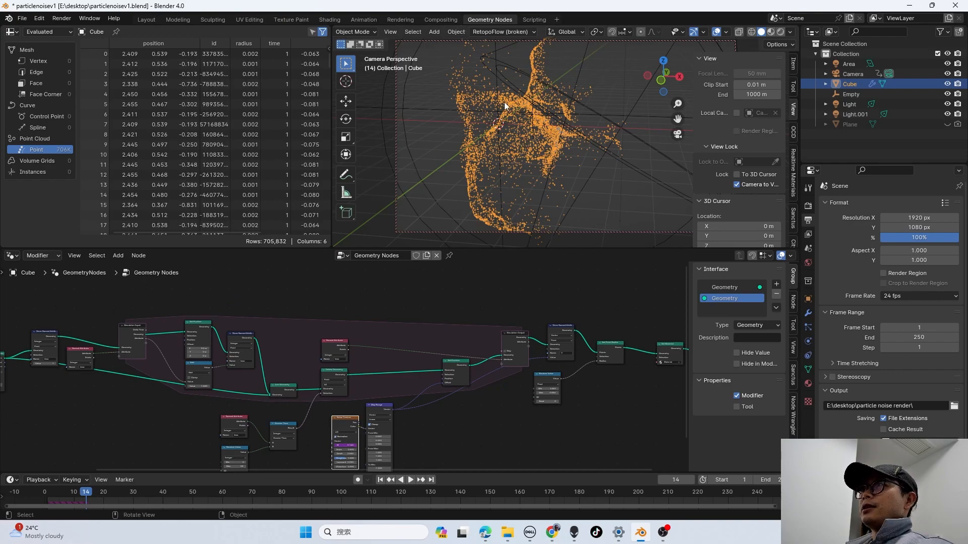
# - Open the Cube's physics settings, followed by its particle system settings
pyautogui.click(808, 313)
pyautogui.click(808, 339)
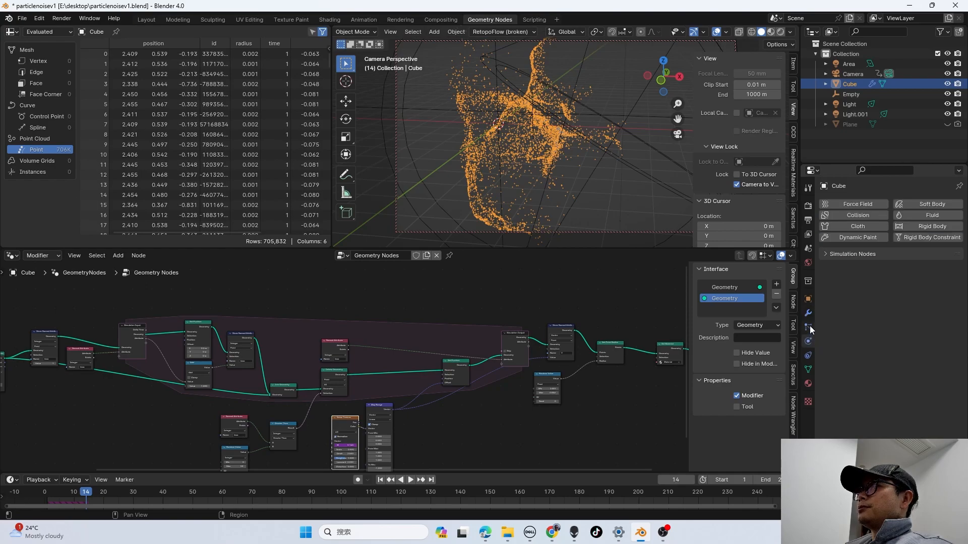
pyautogui.click(808, 327)
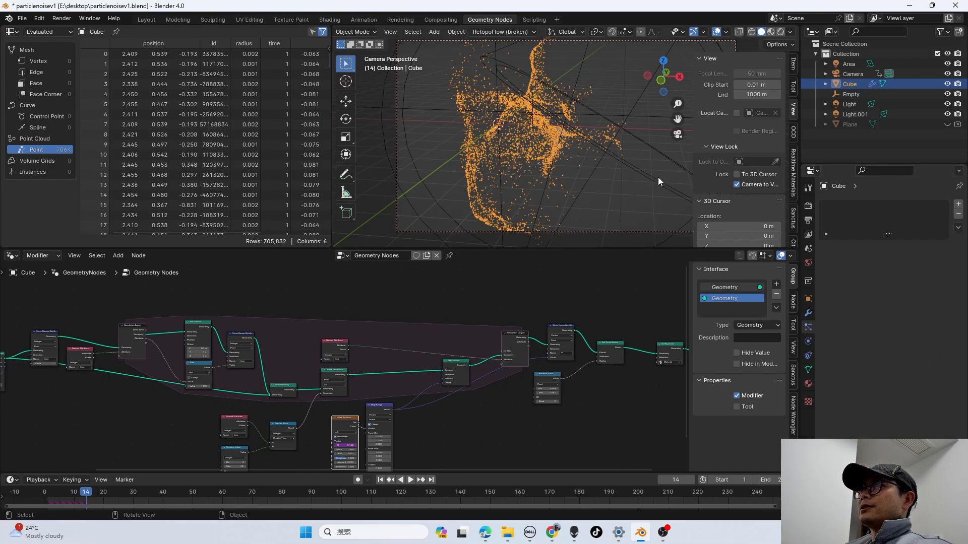
# - Examine the Cube's finished geometry node tree, from the point distribution through the simulation zone to the group output
pyautogui.scroll(-3, 367, 356)
pyautogui.moveTo(367, 356); pyautogui.dragTo(454, 337, button='middle')
pyautogui.scroll(3, 307, 354)
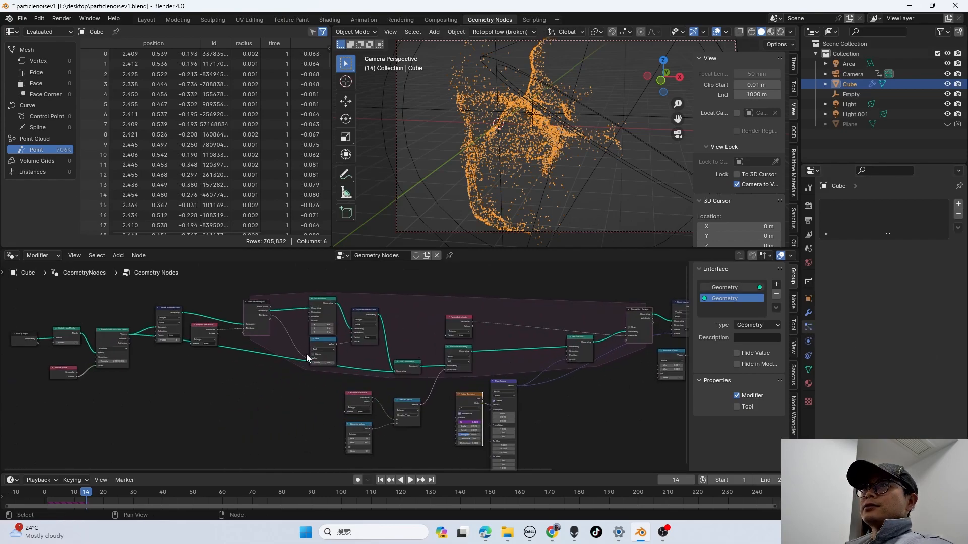
pyautogui.scroll(1, 308, 354)
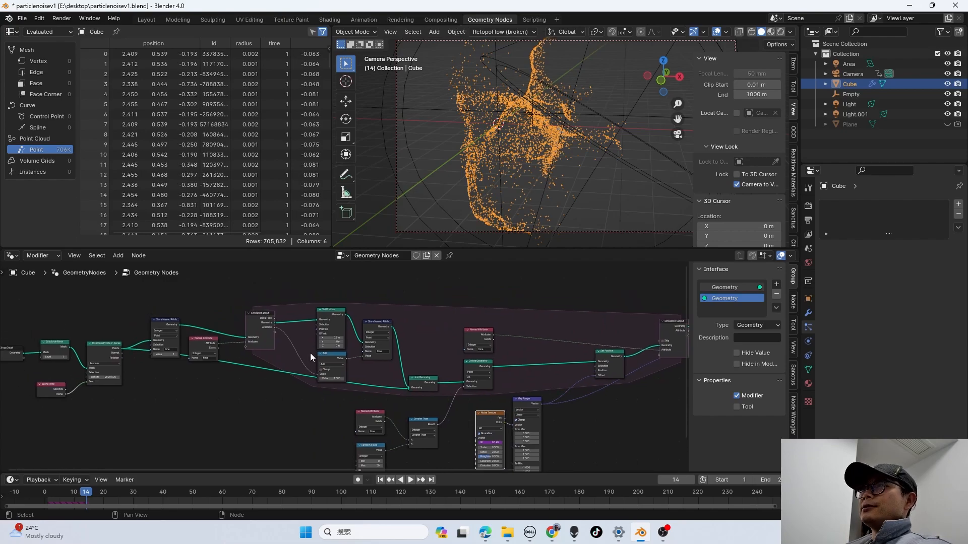
pyautogui.scroll(-2, 310, 353)
pyautogui.moveTo(505, 401); pyautogui.dragTo(423, 381, button='middle')
pyautogui.scroll(-2, 324, 369)
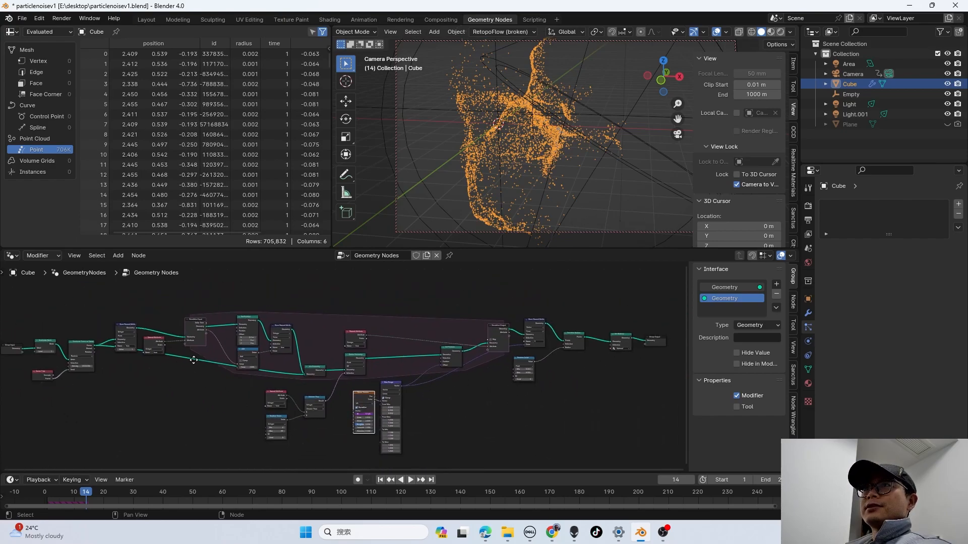
pyautogui.moveTo(195, 360); pyautogui.dragTo(181, 360, button='middle')
pyautogui.moveTo(169, 303); pyautogui.dragTo(191, 395)
pyautogui.moveTo(542, 423)
pyautogui.mouseDown(button='middle')
pyautogui.moveTo(516, 414)
pyautogui.moveTo(576, 413)
pyautogui.moveTo(484, 401)
pyautogui.moveTo(548, 404)
pyautogui.mouseUp(button='middle')
pyautogui.scroll(-1, 575, 413)
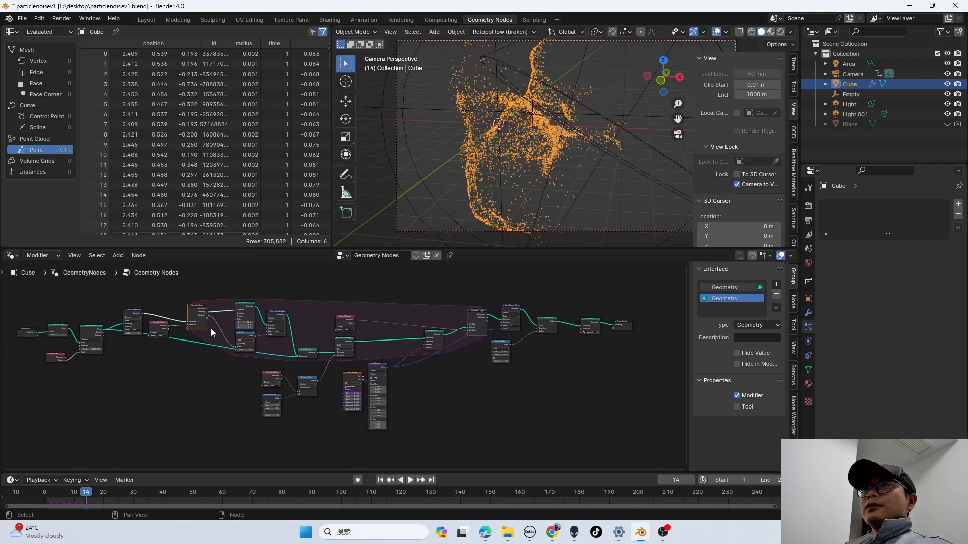
pyautogui.moveTo(220, 330); pyautogui.dragTo(237, 353, button='middle')
pyautogui.moveTo(210, 314); pyautogui.dragTo(573, 444)
pyautogui.moveTo(573, 444); pyautogui.dragTo(555, 441, button='middle')
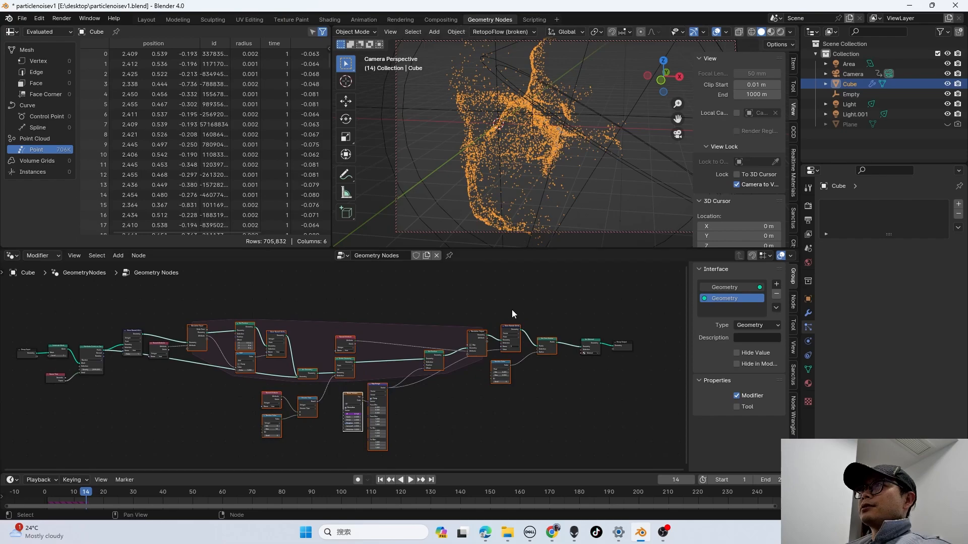
# - Play the particle simulation from frame 14 and stop it at about frame 31
pyautogui.moveTo(427, 304); pyautogui.dragTo(451, 305, button='middle')
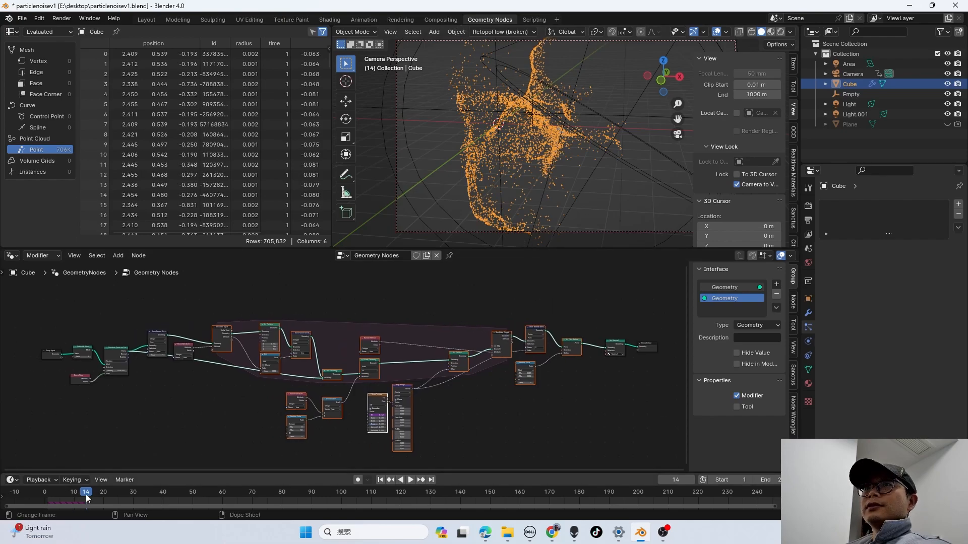
pyautogui.press('space')
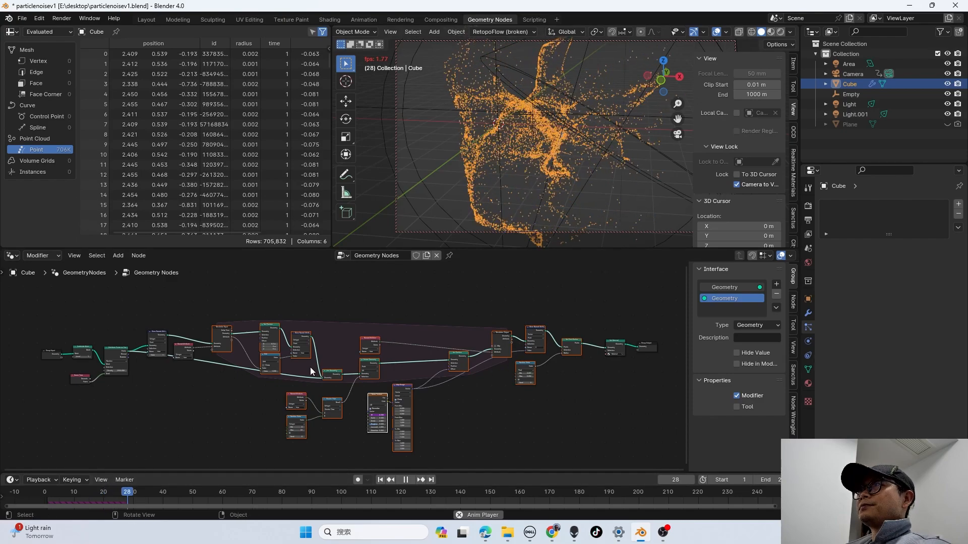
pyautogui.press('space')
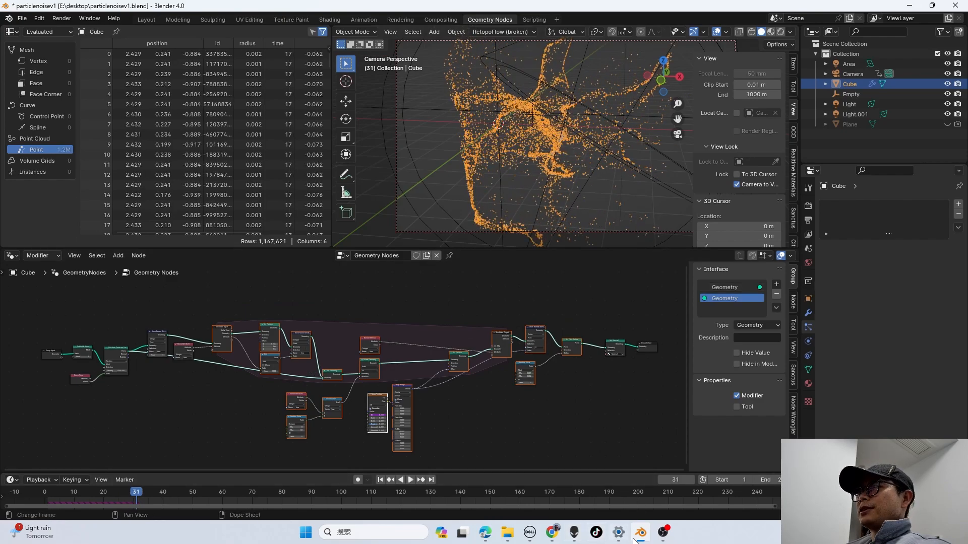
# - Switch to the new unsaved Blender file and create a new geometry node tree on the default Cube in the Geometry Nodes workspace
pyautogui.moveTo(642, 538)
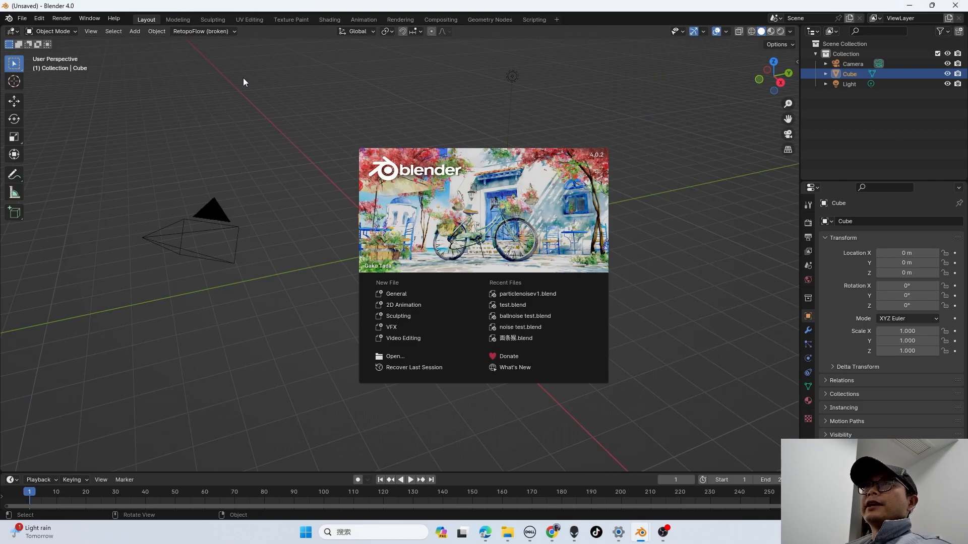
pyautogui.click(243, 77)
pyautogui.scroll(1, 416, 249)
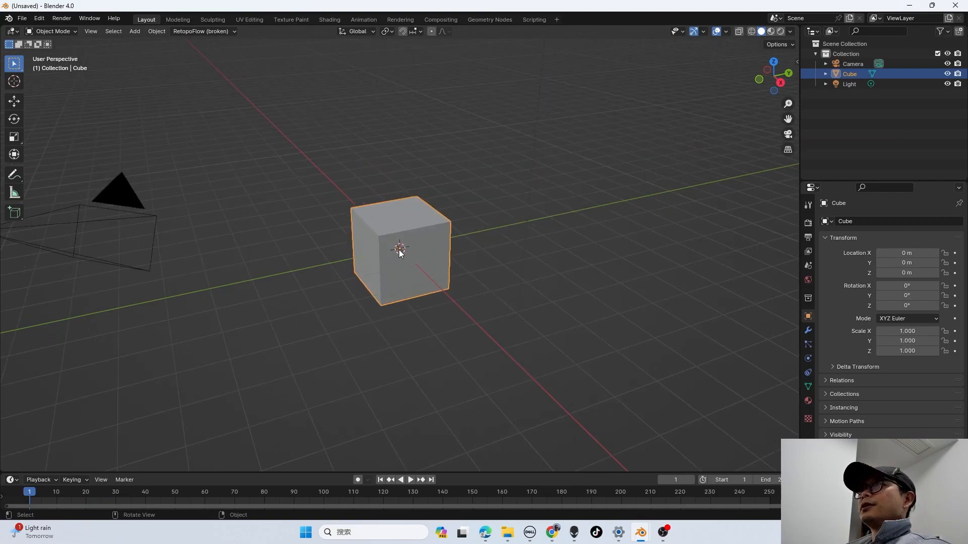
pyautogui.moveTo(384, 236)
pyautogui.mouseDown(button='middle')
pyautogui.moveTo(415, 239)
pyautogui.moveTo(394, 228)
pyautogui.mouseUp(button='middle')
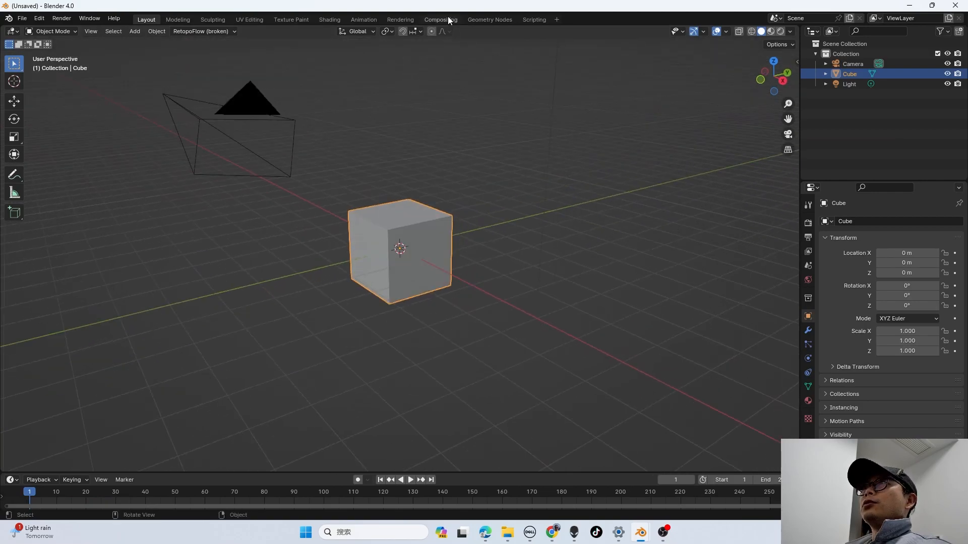
pyautogui.click(484, 19)
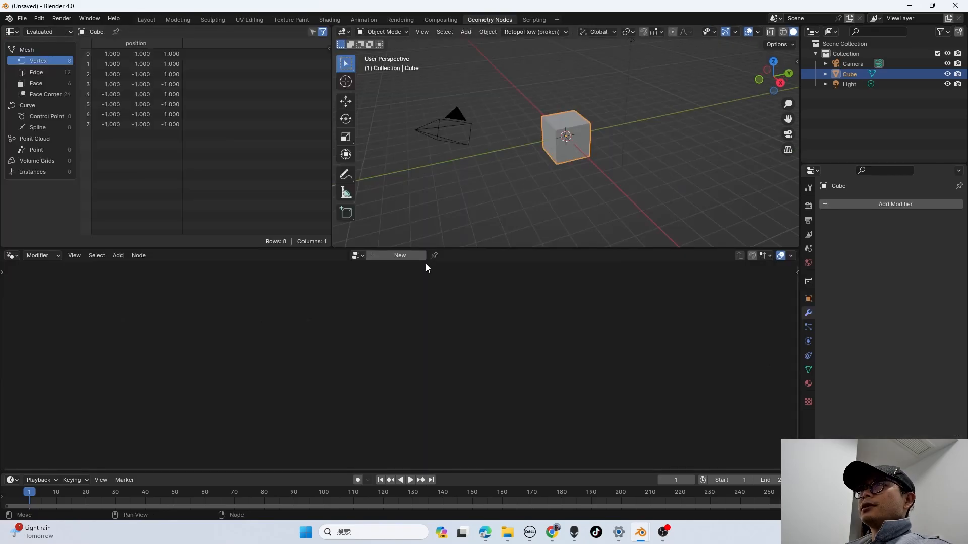
pyautogui.click(417, 252)
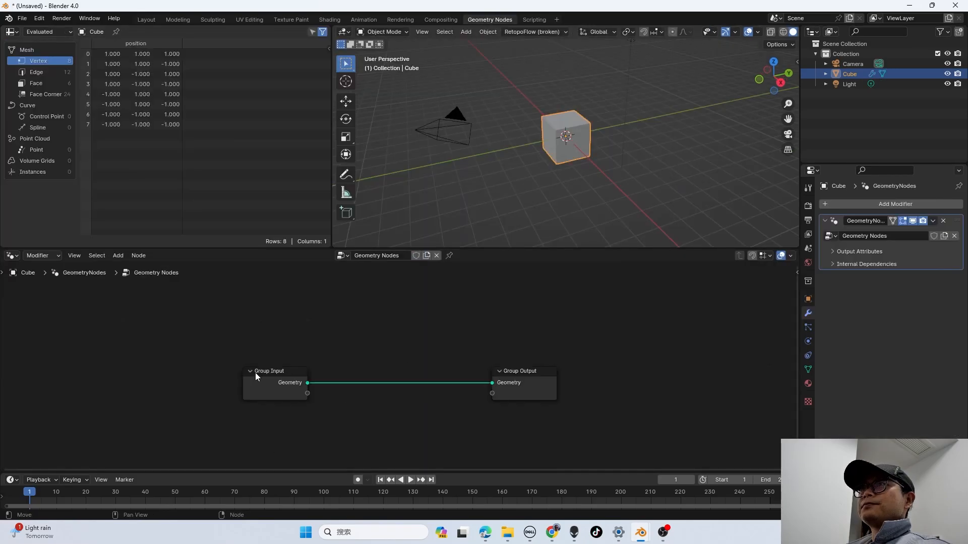
# - Move the Group Input and Group Output nodes far apart to make room between them
pyautogui.moveTo(255, 374); pyautogui.dragTo(74, 357)
pyautogui.moveTo(529, 390); pyautogui.dragTo(689, 379)
pyautogui.scroll(-1, 685, 383)
pyautogui.moveTo(555, 383); pyautogui.dragTo(535, 383, button='middle')
pyautogui.scroll(-1, 536, 384)
pyautogui.moveTo(427, 383); pyautogui.dragTo(417, 371, button='middle')
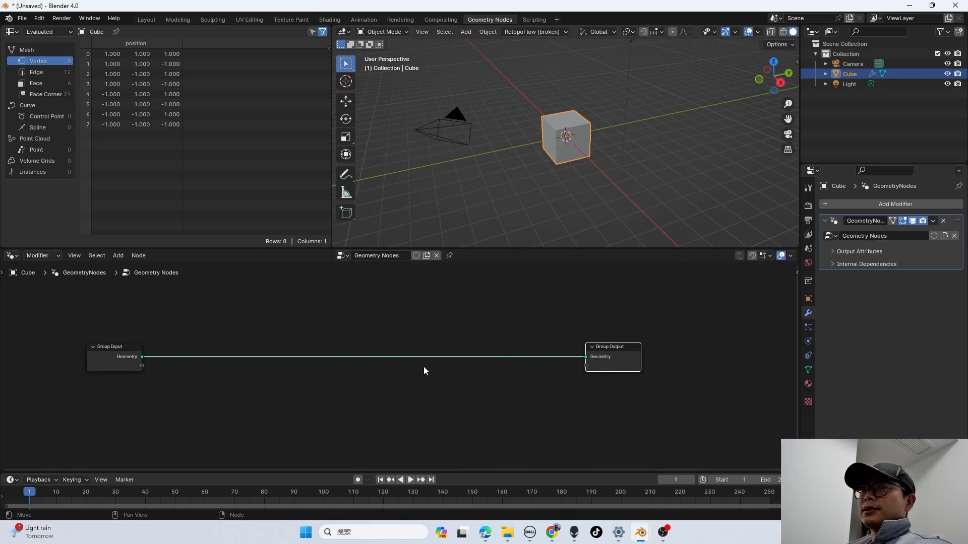
# - Add a Simulation Zone and wire its Geometry sockets between the Group Input and Group Output nodes
pyautogui.hotkey('shift', 'a')
pyautogui.write('s')
pyautogui.write('imu')
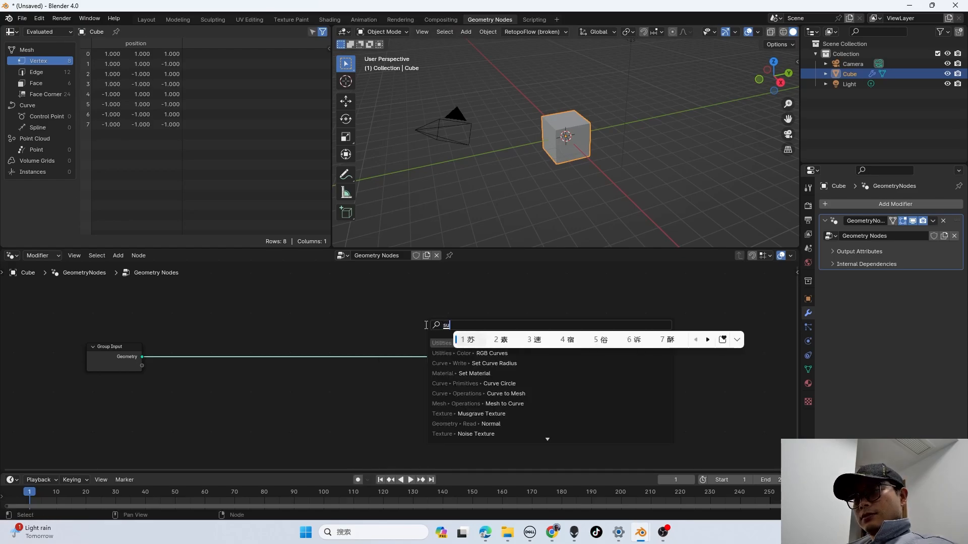
pyautogui.write('l')
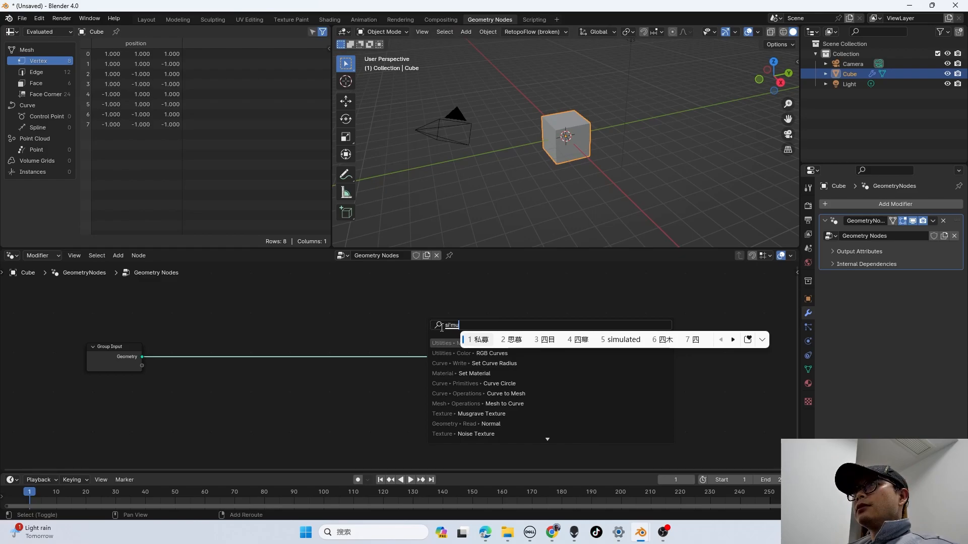
pyautogui.press('shift')
pyautogui.click(474, 342)
pyautogui.click(439, 332)
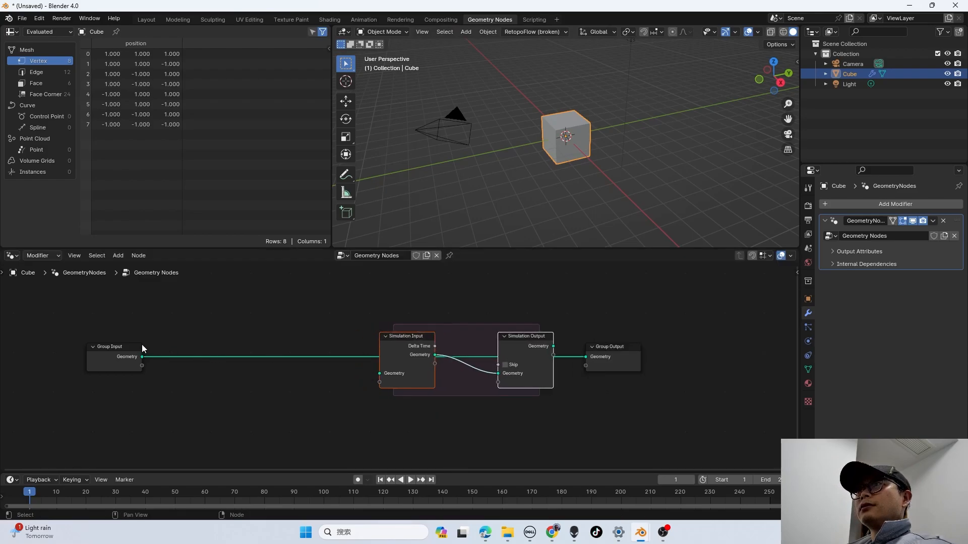
pyautogui.moveTo(142, 357); pyautogui.dragTo(380, 374)
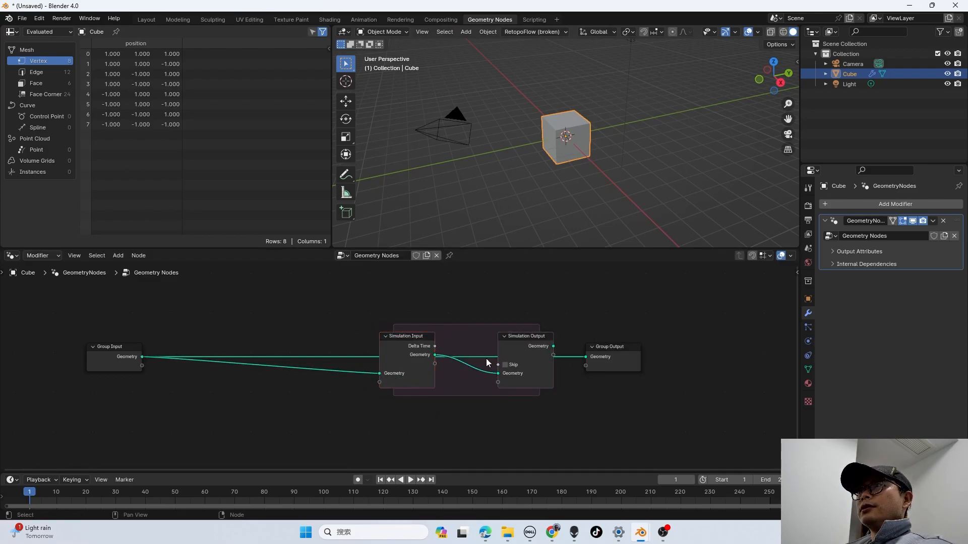
pyautogui.moveTo(553, 347); pyautogui.dragTo(586, 357)
# - Spread the node layout by moving Group Output and Group Input further away from the simulation zone
pyautogui.moveTo(634, 357); pyautogui.dragTo(705, 362)
pyautogui.scroll(3, 311, 370)
pyautogui.scroll(-2, 281, 368)
pyautogui.keyDown('ctrl'); pyautogui.scroll(3, 277, 364); pyautogui.keyUp('ctrl')
pyautogui.moveTo(145, 327); pyautogui.dragTo(285, 467)
pyautogui.moveTo(205, 360); pyautogui.dragTo(146, 359)
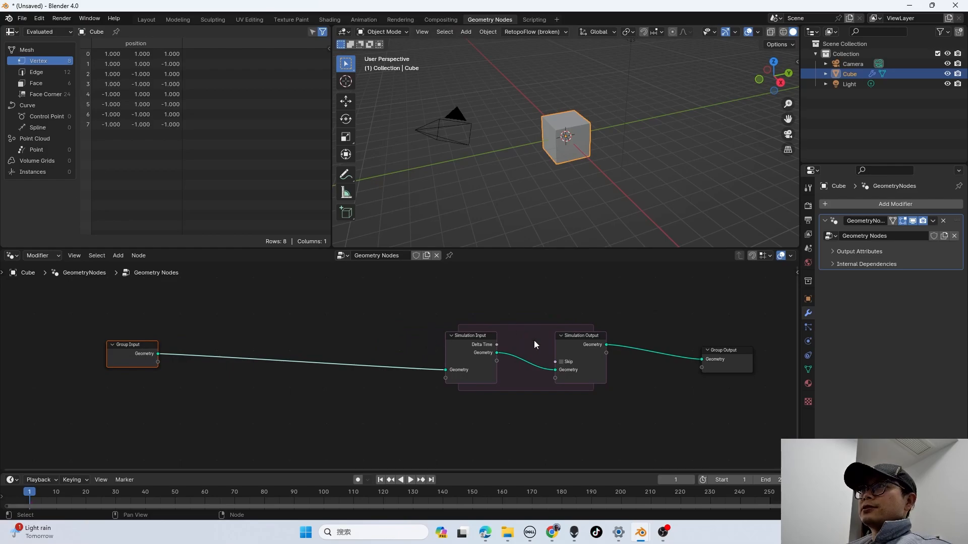
pyautogui.moveTo(402, 360); pyautogui.dragTo(422, 358, button='middle')
pyautogui.moveTo(154, 348); pyautogui.dragTo(116, 353)
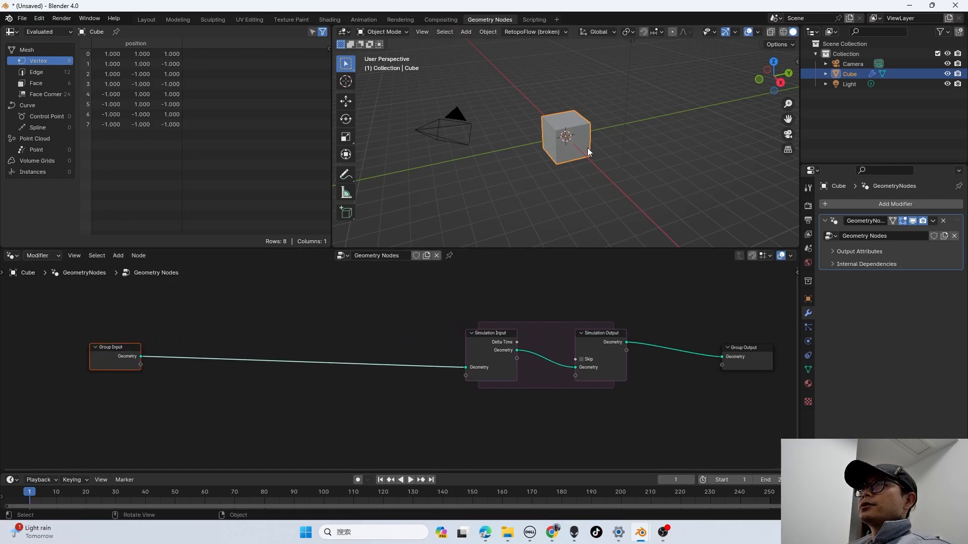
# - Insert a Distribute Points on Faces node between Group Input and Simulation Input
pyautogui.scroll(2, 590, 144)
pyautogui.moveTo(544, 134); pyautogui.dragTo(603, 102, button='middle')
pyautogui.moveTo(551, 141); pyautogui.dragTo(567, 143, button='middle')
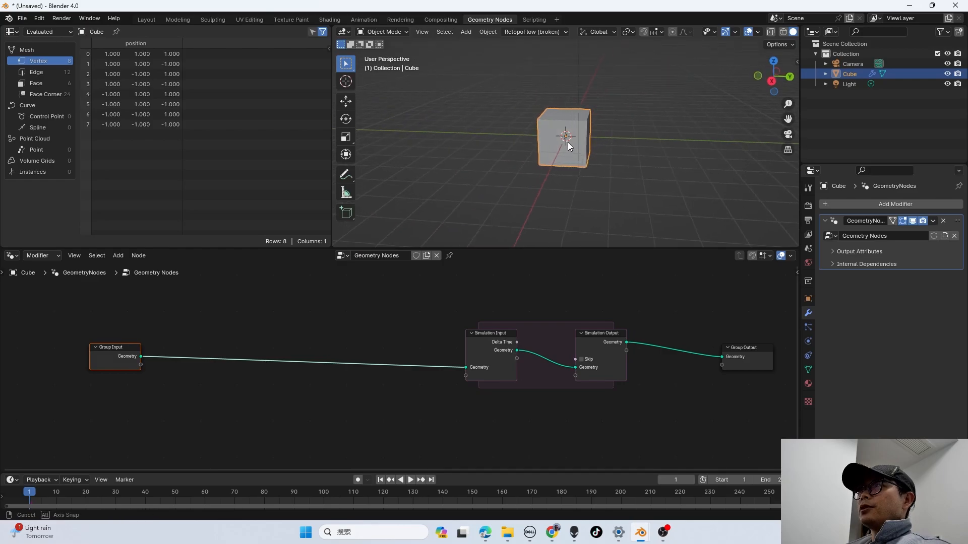
pyautogui.hotkey('shift', 'a')
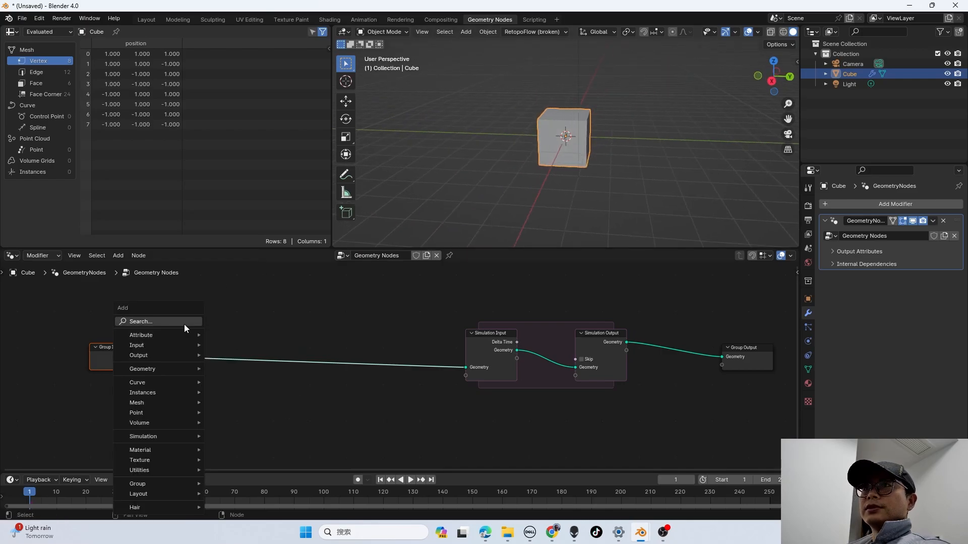
pyautogui.write('dist')
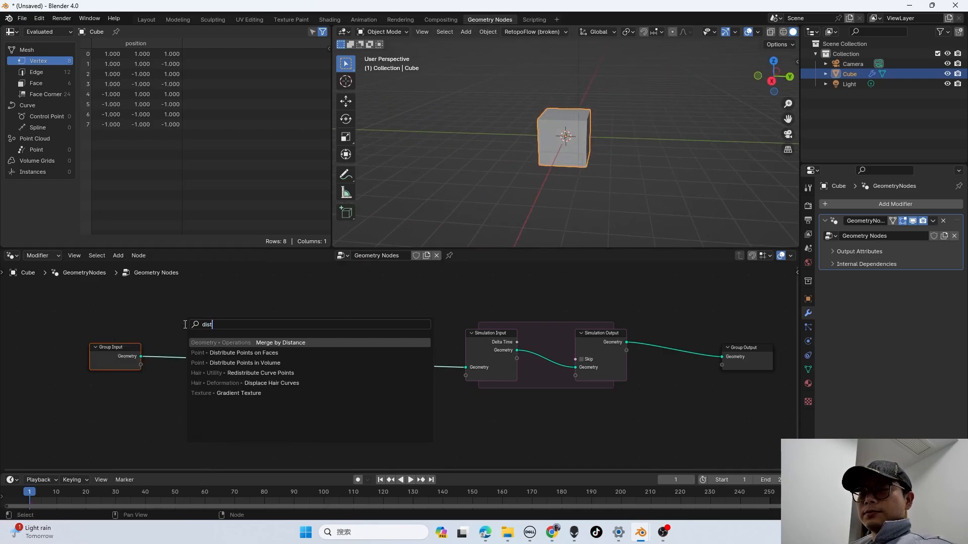
pyautogui.click(253, 353)
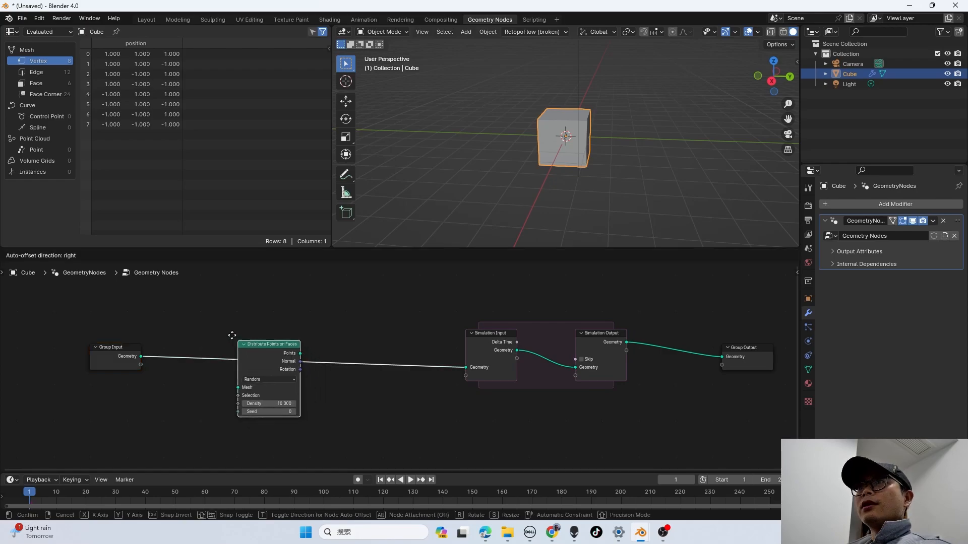
pyautogui.click(251, 355)
# - Widen the simulation zone by moving Simulation Input closer to the point distribution and Simulation Output with Group Output further away
pyautogui.moveTo(251, 354); pyautogui.dragTo(233, 357, button='middle')
pyautogui.moveTo(471, 350); pyautogui.dragTo(388, 358)
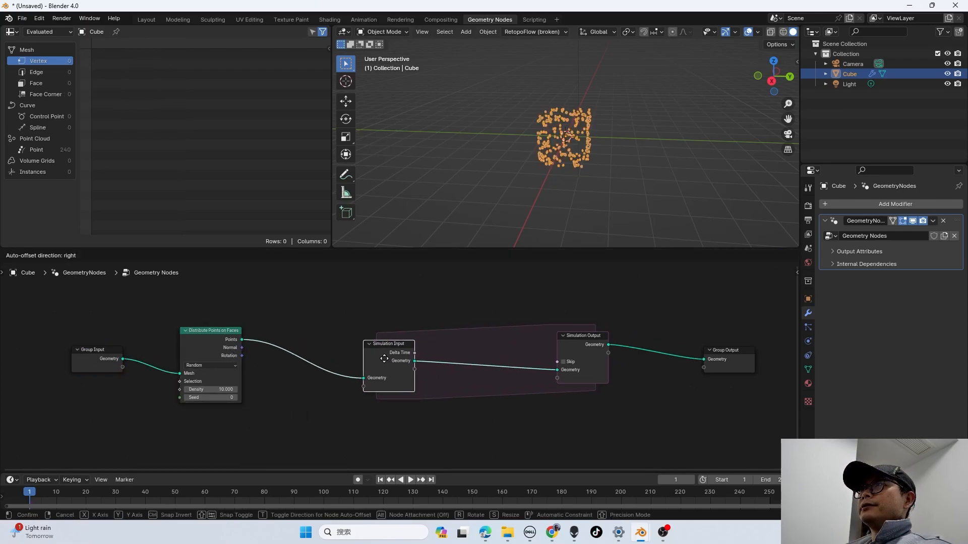
pyautogui.moveTo(725, 404); pyautogui.dragTo(639, 354)
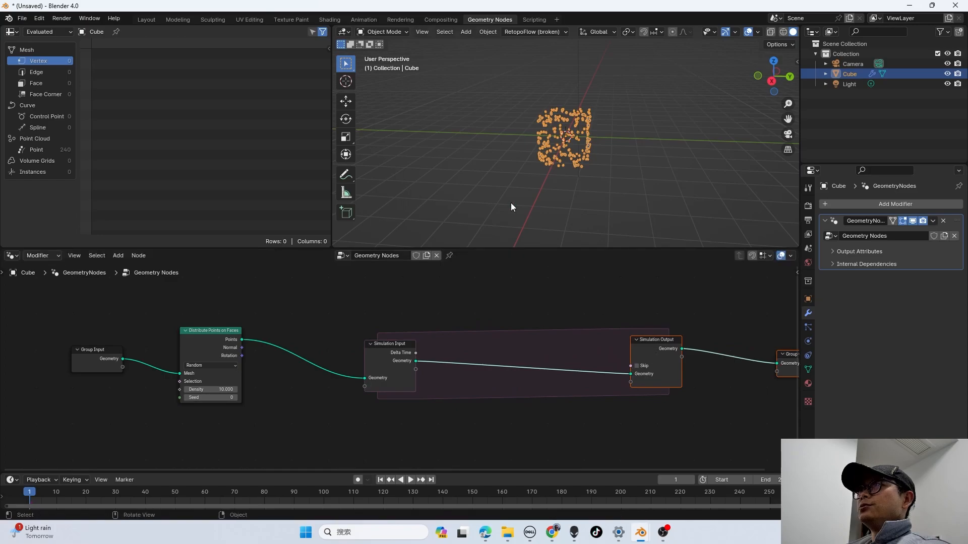
# - Insert a Set Position node between Simulation Input and Simulation Output
pyautogui.moveTo(579, 147); pyautogui.dragTo(552, 146, button='middle')
pyautogui.moveTo(634, 171); pyautogui.dragTo(605, 174, button='middle')
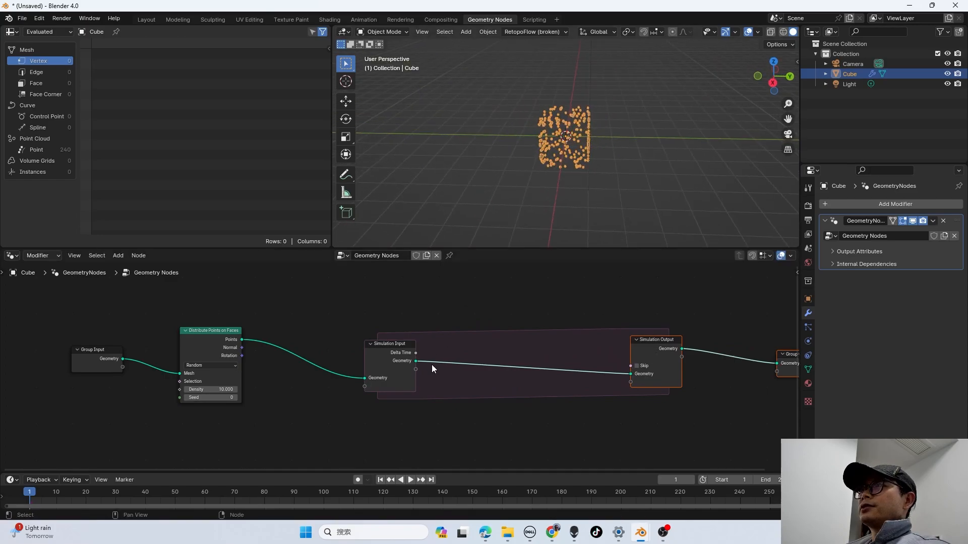
pyautogui.hotkey('shift', 'a')
pyautogui.click(452, 320)
pyautogui.write('se')
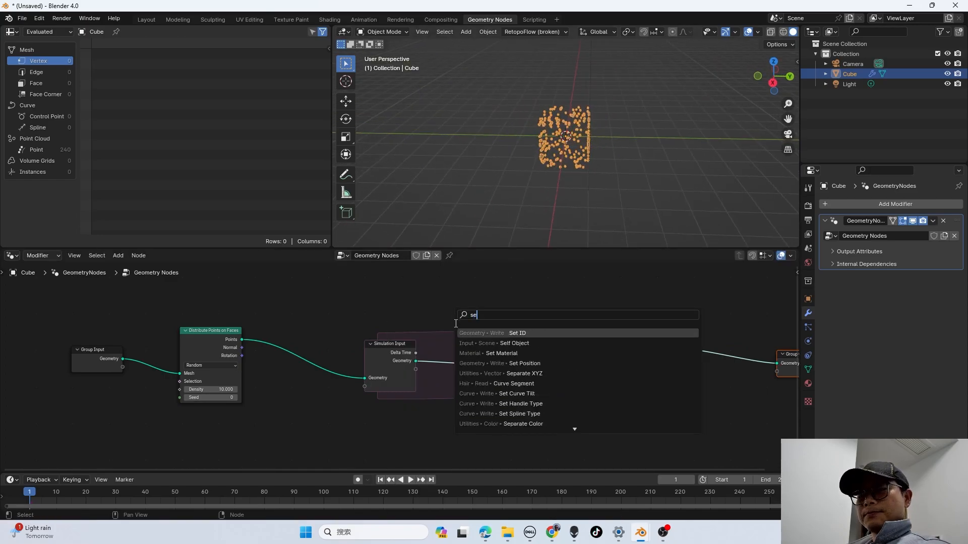
pyautogui.write('t po')
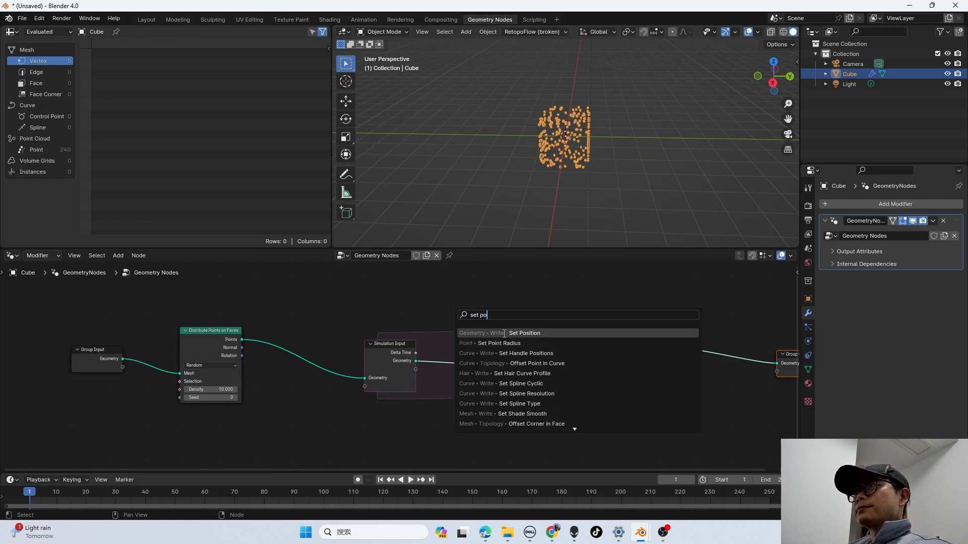
pyautogui.click(502, 333)
pyautogui.click(475, 333)
# - Set the Set Position node's X offset to 1 m
pyautogui.scroll(2, 476, 333)
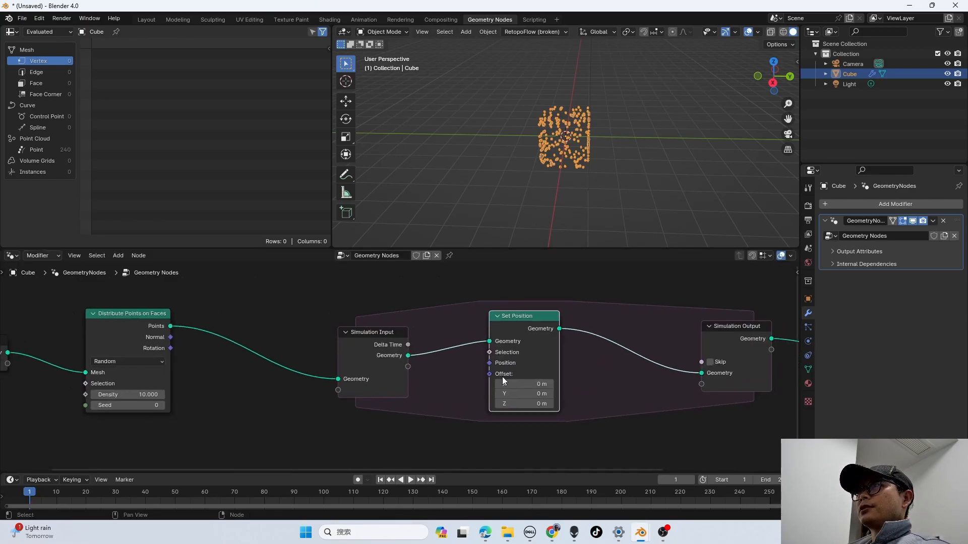
pyautogui.click(532, 384)
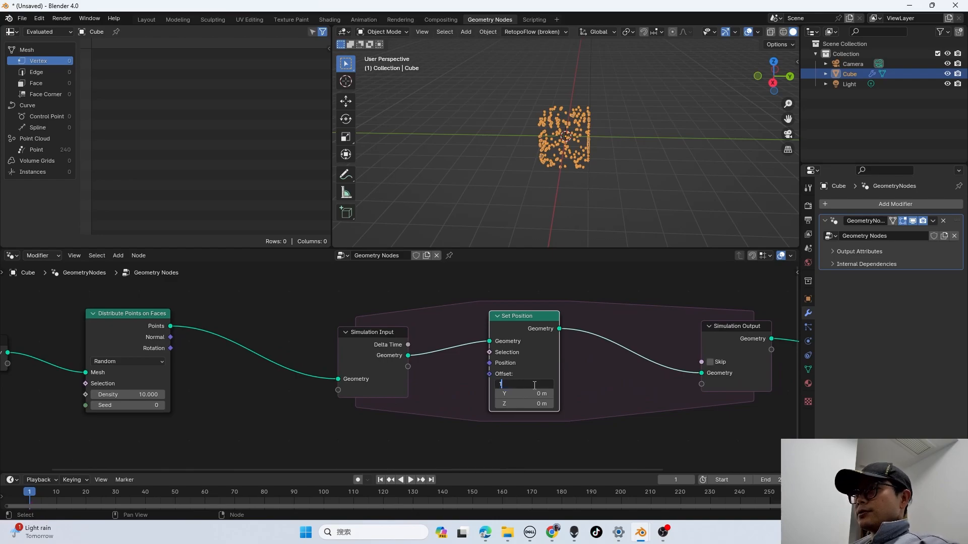
pyautogui.write('1')
pyautogui.press('Return')
# - Play the animation to watch the points move along X, stopping at about frame 24
pyautogui.scroll(-1, 524, 386)
pyautogui.moveTo(528, 127); pyautogui.dragTo(596, 198, button='middle')
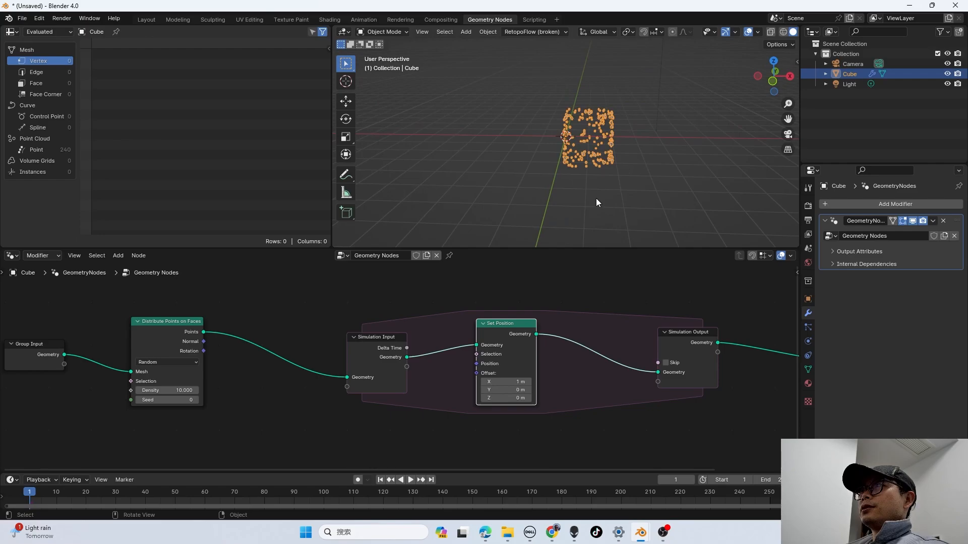
pyautogui.click(412, 481)
pyautogui.click(412, 481)
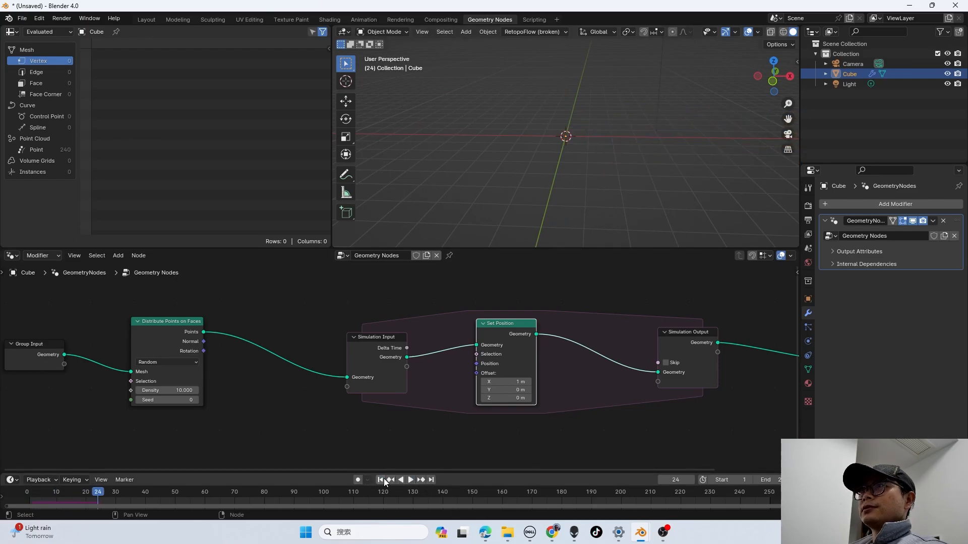
# - Return to frame 1 and set the Set Position node's X offset to 0.2 m
pyautogui.click(381, 480)
pyautogui.click(507, 382)
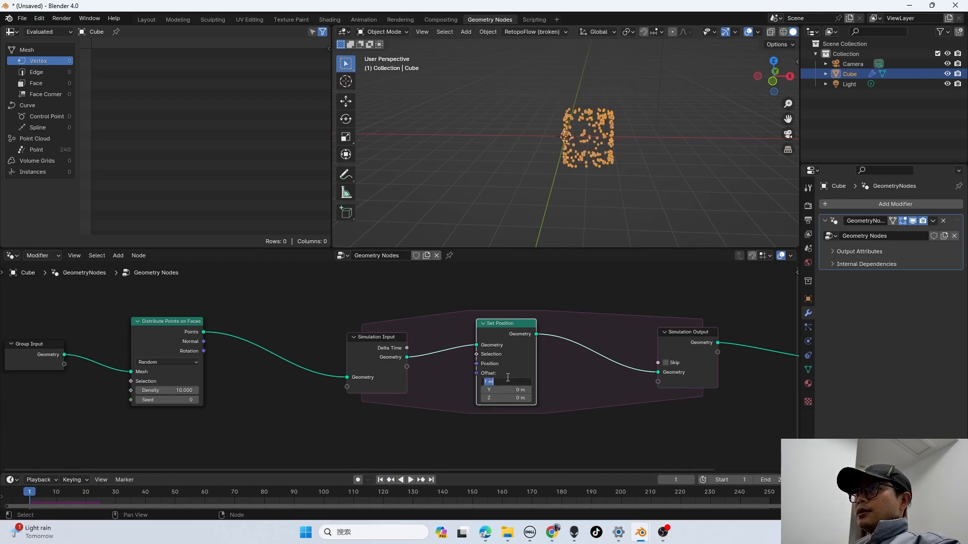
pyautogui.write('.2')
pyautogui.press('Return')
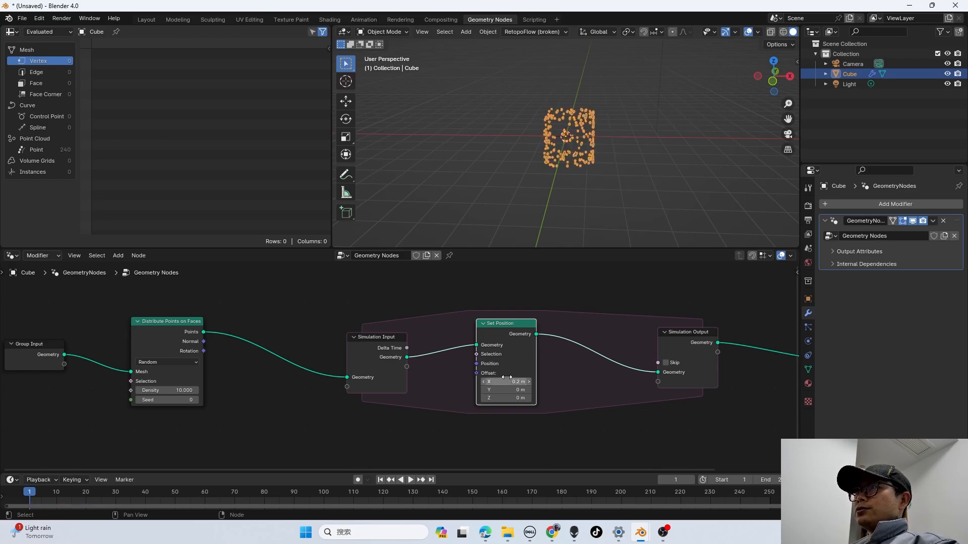
# - Play the animation to about frame 34 and examine how the points travel along X with the new offset
pyautogui.press('space')
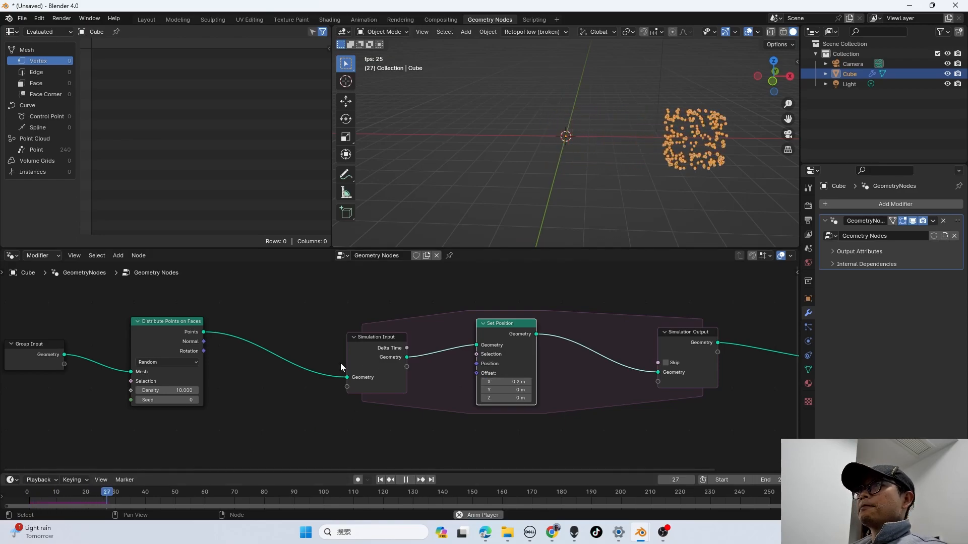
pyautogui.press('space')
pyautogui.moveTo(597, 165); pyautogui.dragTo(690, 166, button='middle')
# - Insert a Join Geometry node between Set Position and Simulation Output, and link the distributed Points output into it as well
pyautogui.moveTo(563, 332); pyautogui.dragTo(524, 331, button='middle')
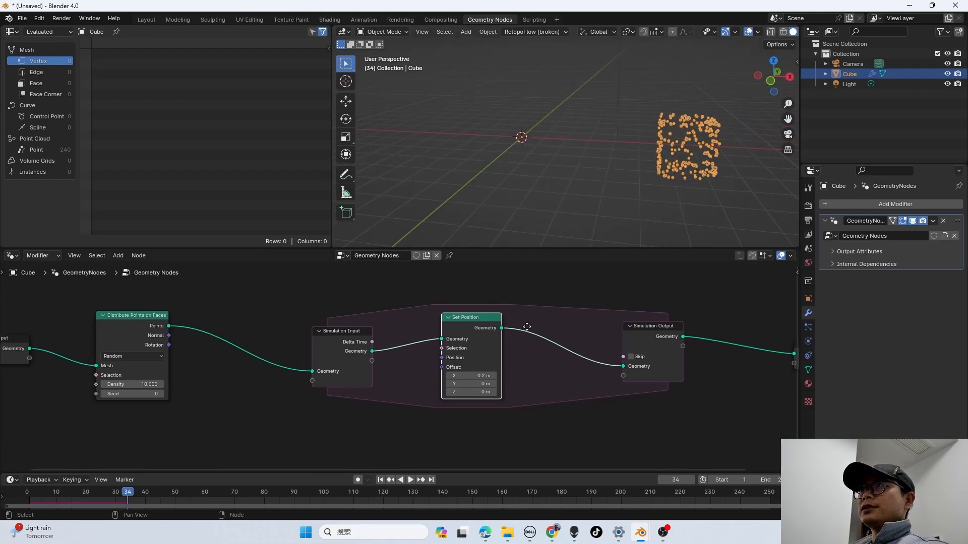
pyautogui.scroll(-1, 526, 330)
pyautogui.moveTo(188, 316); pyautogui.dragTo(172, 344)
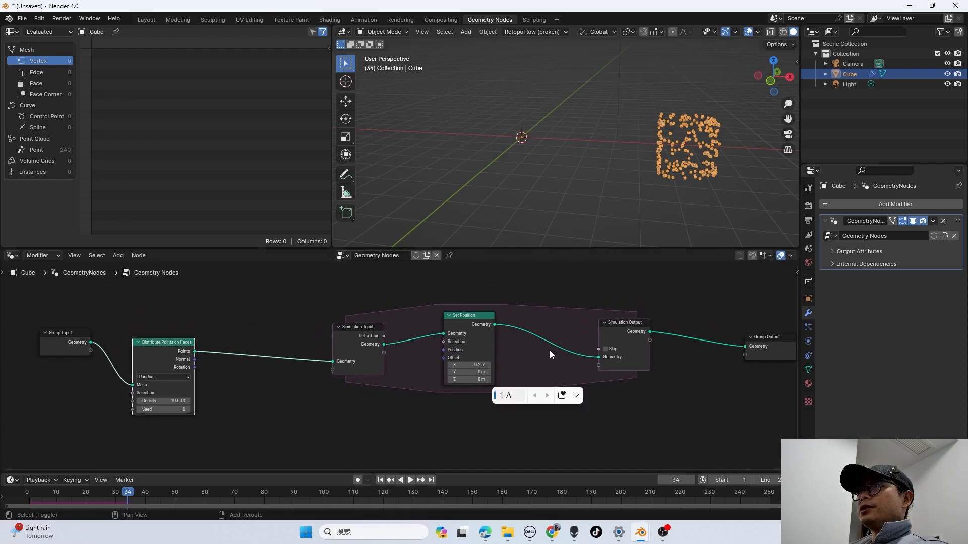
pyautogui.hotkey('shift', 'a')
pyautogui.click(520, 325)
pyautogui.write('join')
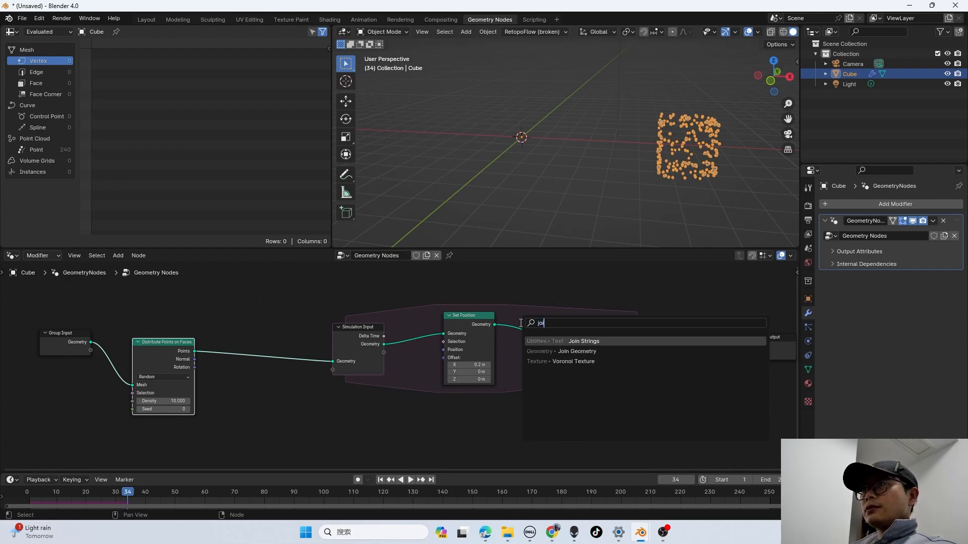
pyautogui.click(577, 351)
pyautogui.click(554, 343)
pyautogui.moveTo(194, 352); pyautogui.dragTo(531, 349)
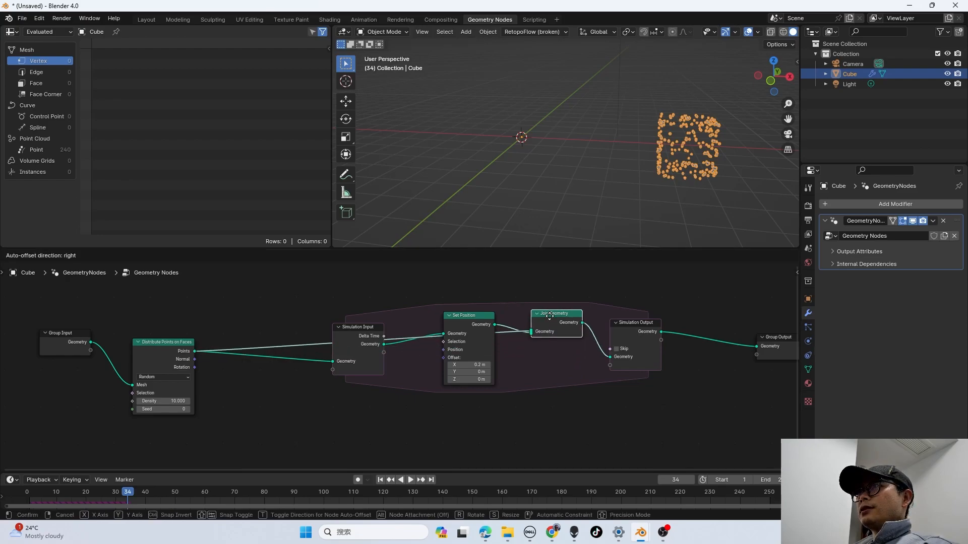
# - Replay the simulation from the start to about frame 41 to watch new points being emitted along X
pyautogui.hotkey('shift', 'Left')
pyautogui.press('space')
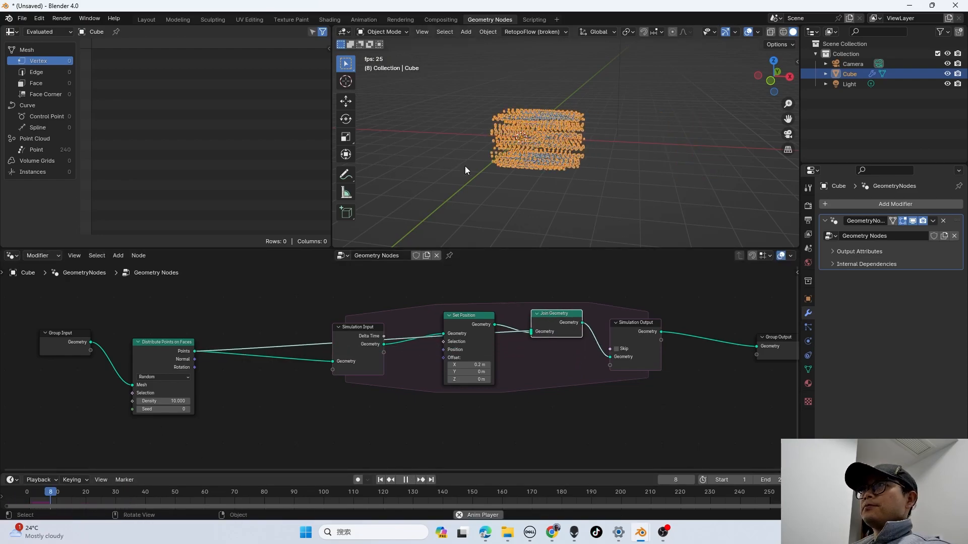
pyautogui.press('space')
# - Rearrange the simulation nodes, lowering Simulation Input and Set Position and moving Simulation Output and Group Output away from Join Geometry
pyautogui.moveTo(347, 338); pyautogui.dragTo(290, 387)
pyautogui.moveTo(470, 325); pyautogui.dragTo(455, 376)
pyautogui.moveTo(621, 371); pyautogui.dragTo(606, 331, button='middle')
pyautogui.scroll(-2, 606, 331)
pyautogui.moveTo(312, 347); pyautogui.dragTo(311, 343)
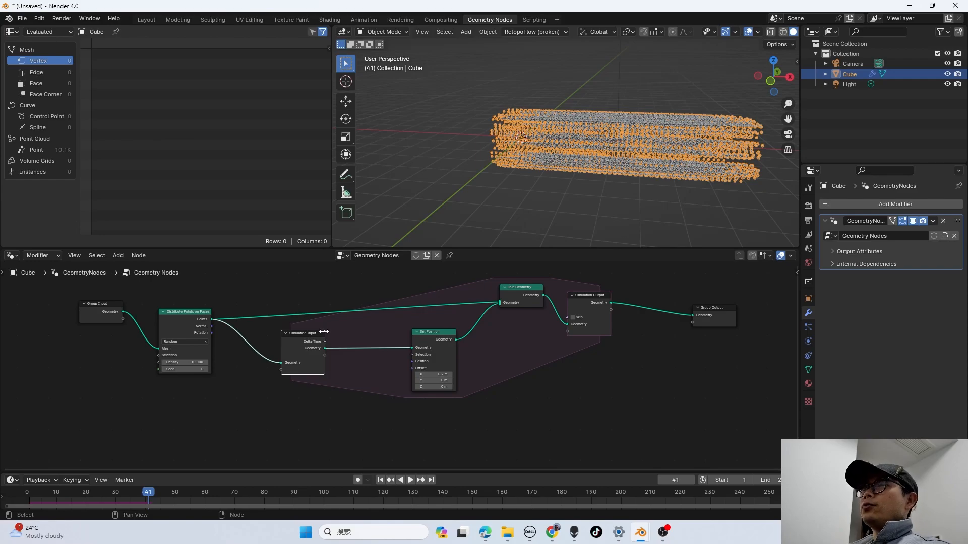
pyautogui.moveTo(443, 343); pyautogui.dragTo(409, 350)
pyautogui.moveTo(517, 286); pyautogui.dragTo(493, 311)
pyautogui.click(582, 298)
pyautogui.moveTo(582, 296); pyautogui.dragTo(646, 307)
pyautogui.moveTo(706, 315); pyautogui.dragTo(740, 318)
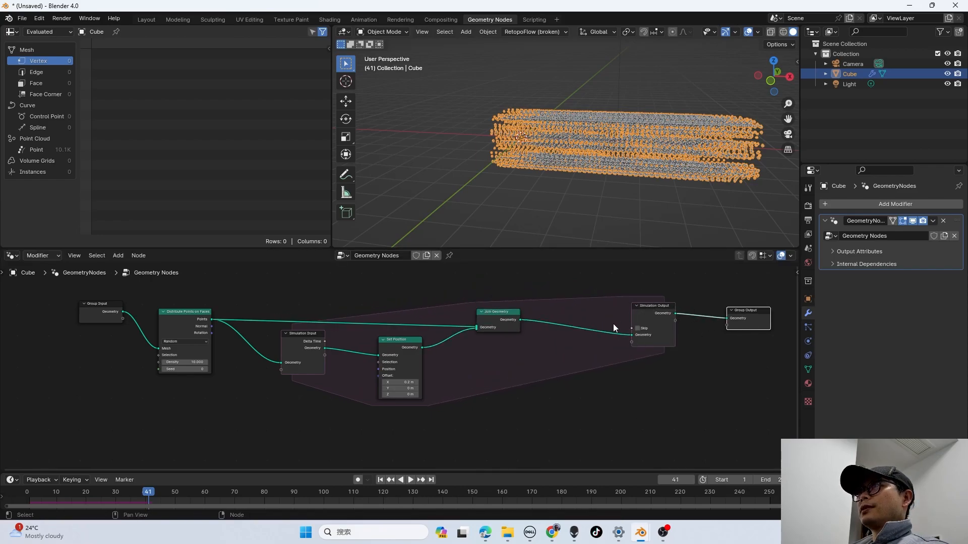
# - Duplicate the Set Position node and insert the copy between Join Geometry and Simulation Output
pyautogui.click(403, 352)
pyautogui.hotkey('shift', 'd')
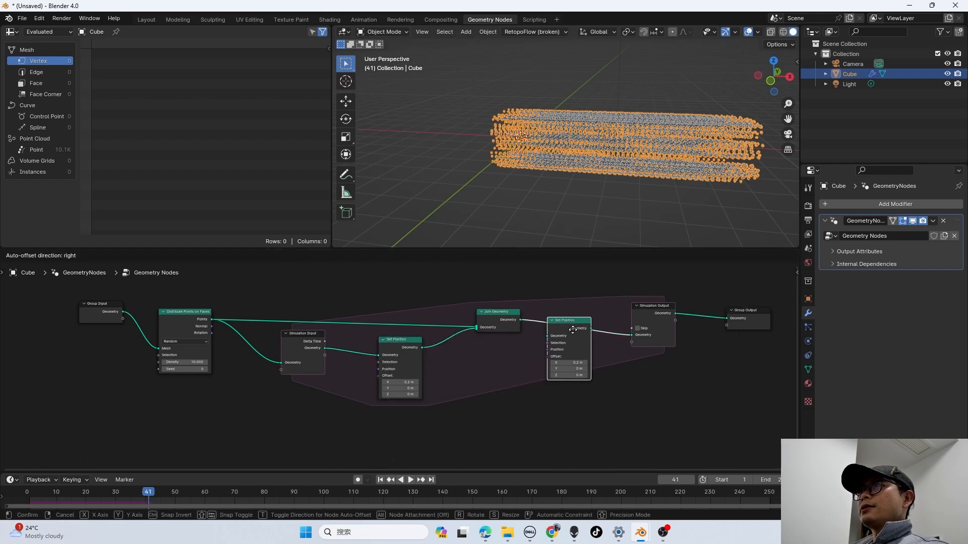
pyautogui.click(584, 330)
# - Add a Noise Texture node below the simulation zone and link its Color to the second Set Position's Offset
pyautogui.moveTo(575, 327); pyautogui.dragTo(571, 318, button='middle')
pyautogui.hotkey('shift', 'a')
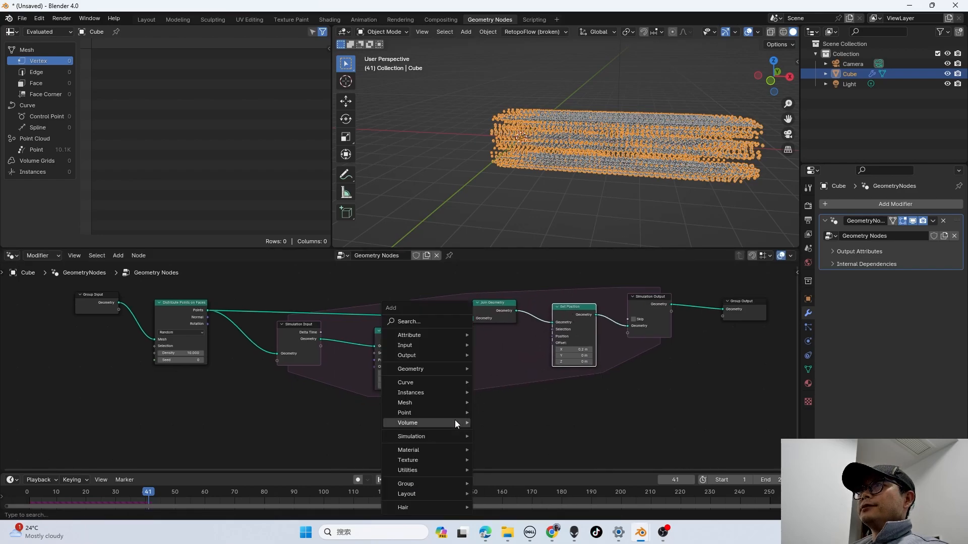
pyautogui.click(438, 321)
pyautogui.write('noise')
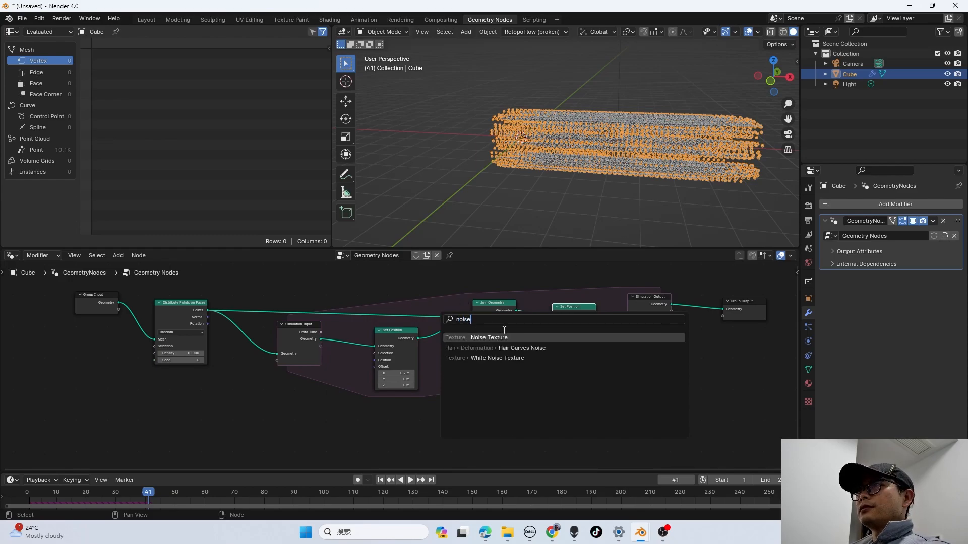
pyautogui.press('Return')
pyautogui.click(446, 392)
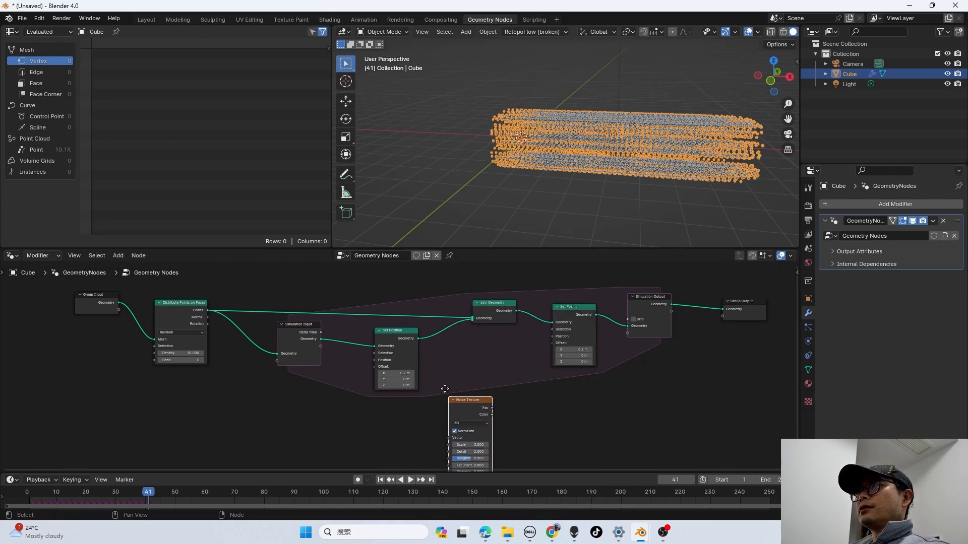
pyautogui.scroll(2, 489, 362)
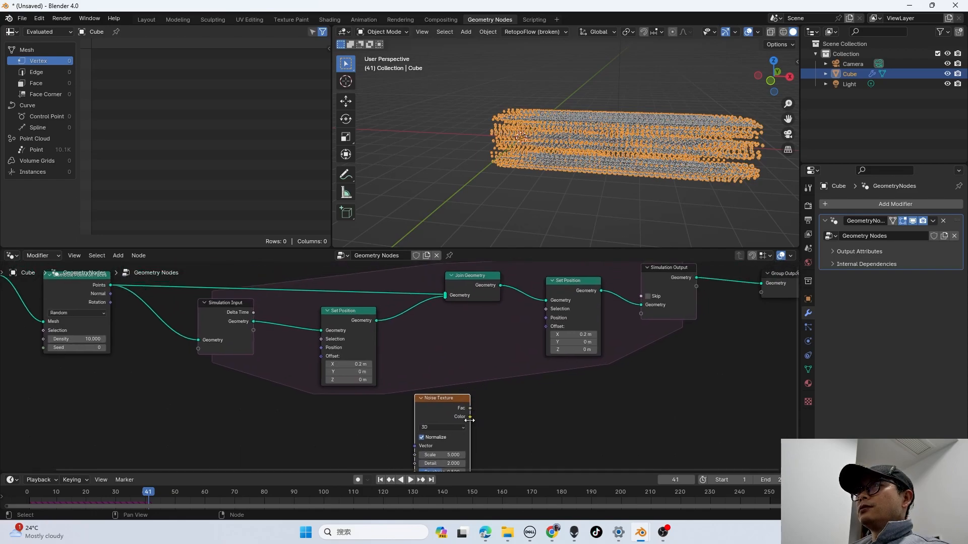
pyautogui.moveTo(470, 417); pyautogui.dragTo(546, 327)
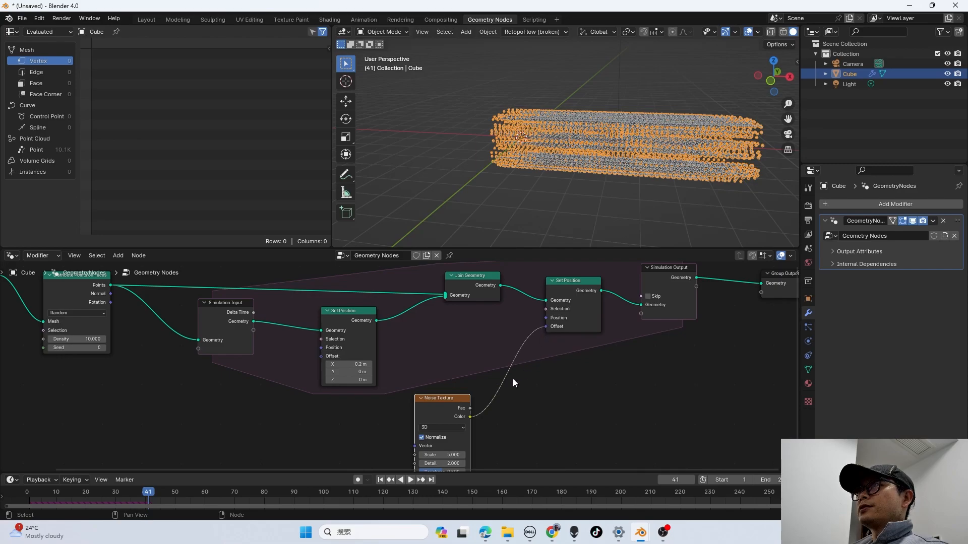
pyautogui.moveTo(439, 405); pyautogui.dragTo(396, 413)
# - Play the animation to about frame 71 and examine from several angles how the noise displaces the points
pyautogui.scroll(-1, 407, 396)
pyautogui.press('space')
pyautogui.scroll(2, 419, 395)
pyautogui.scroll(-6, 419, 395)
pyautogui.press('space')
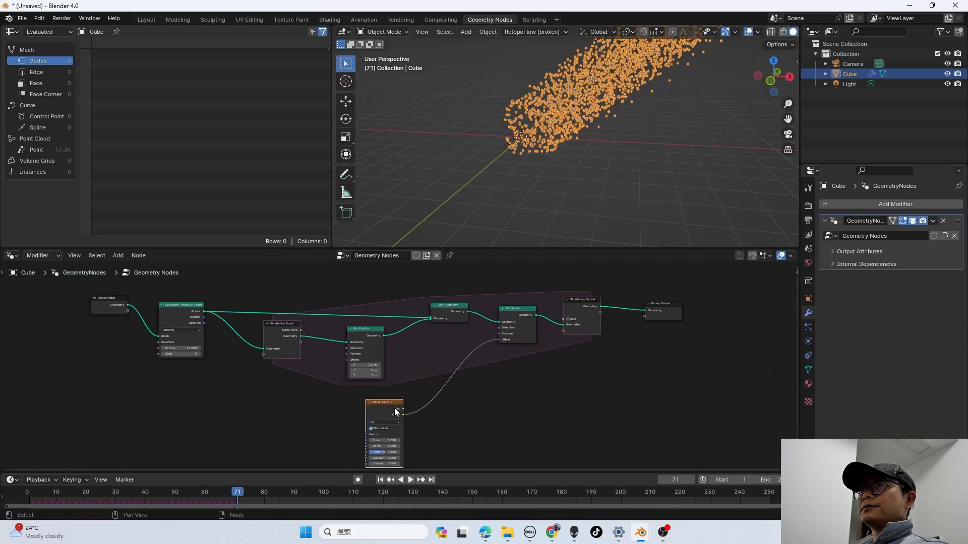
pyautogui.moveTo(564, 128); pyautogui.dragTo(674, 59, button='middle')
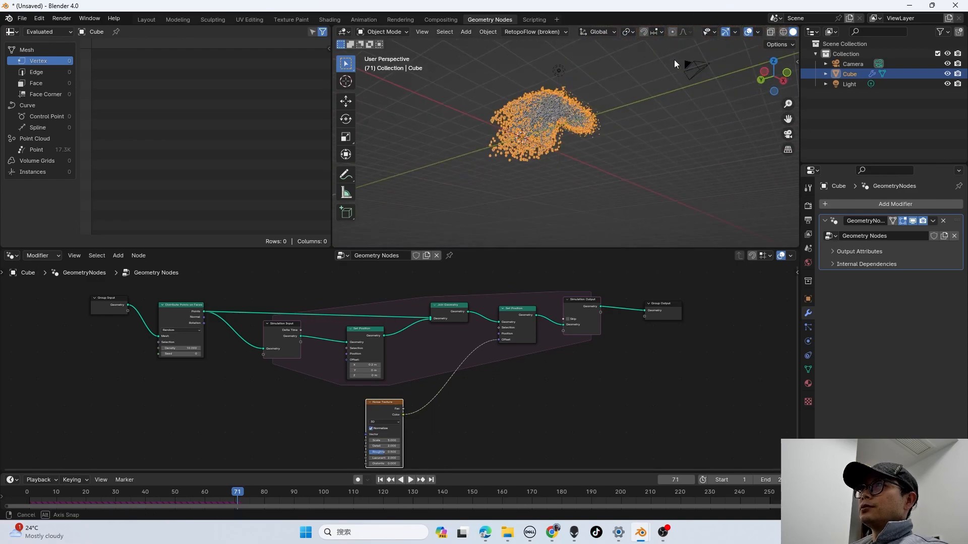
pyautogui.moveTo(549, 103)
pyautogui.mouseDown(button='middle')
pyautogui.moveTo(665, 52)
pyautogui.moveTo(525, 156)
pyautogui.moveTo(554, 112)
pyautogui.mouseUp(button='middle')
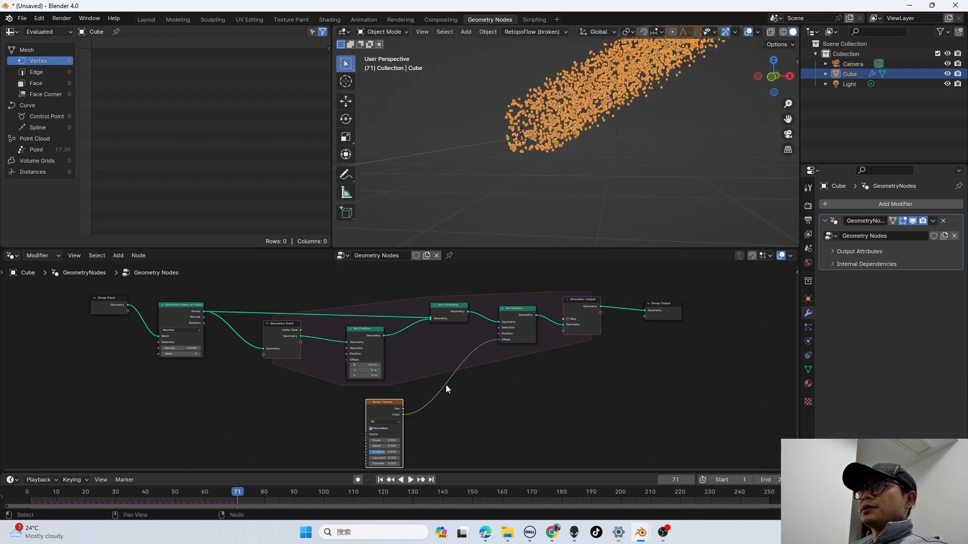
# - Insert a Vector Math node between the Noise Texture's Color and the second Set Position's Offset
pyautogui.scroll(2, 448, 378)
pyautogui.scroll(2, 451, 377)
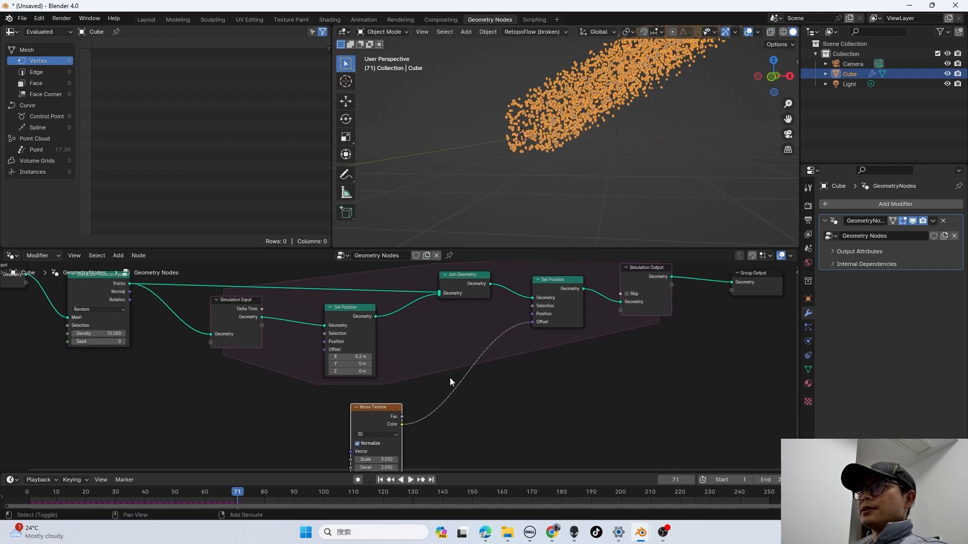
pyautogui.hotkey('shift', 'a')
pyautogui.write('mat')
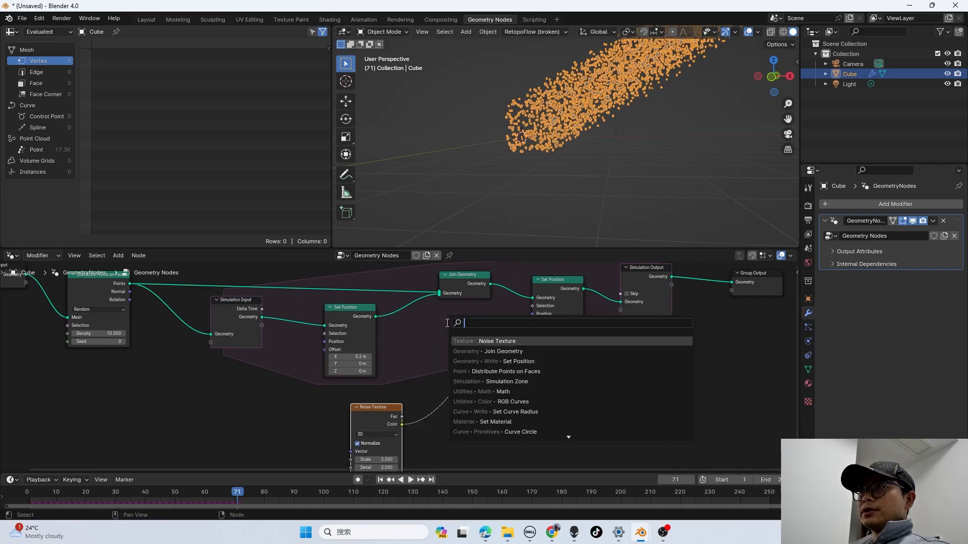
pyautogui.write('vec')
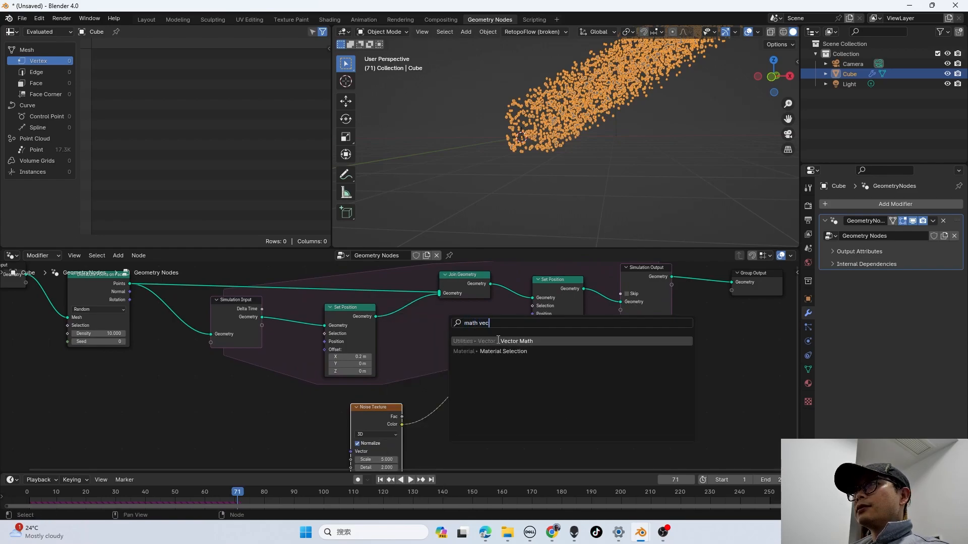
pyautogui.press('Return')
pyautogui.click(456, 383)
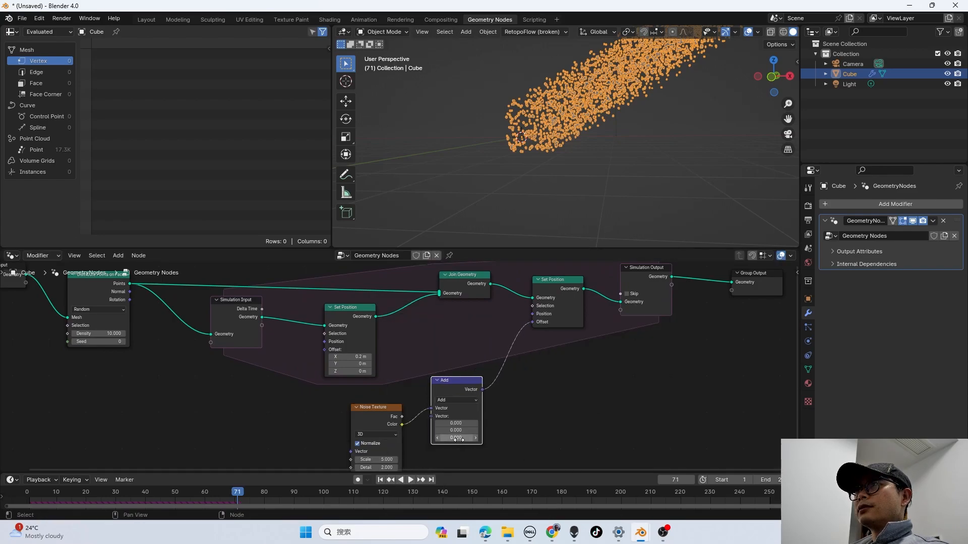
# - Change the Vector Math operation to Subtract with 0.5 on all three components
pyautogui.click(456, 400)
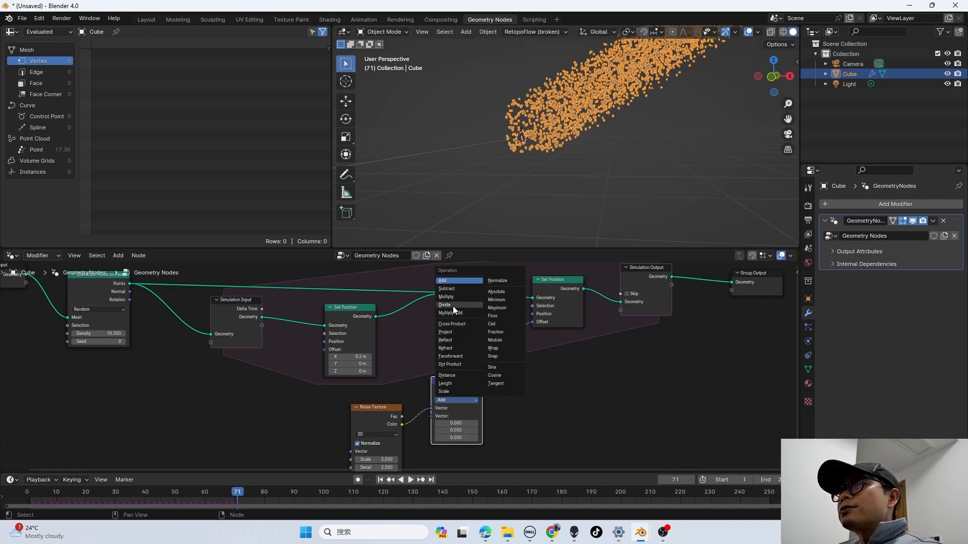
pyautogui.click(450, 290)
pyautogui.scroll(1, 454, 425)
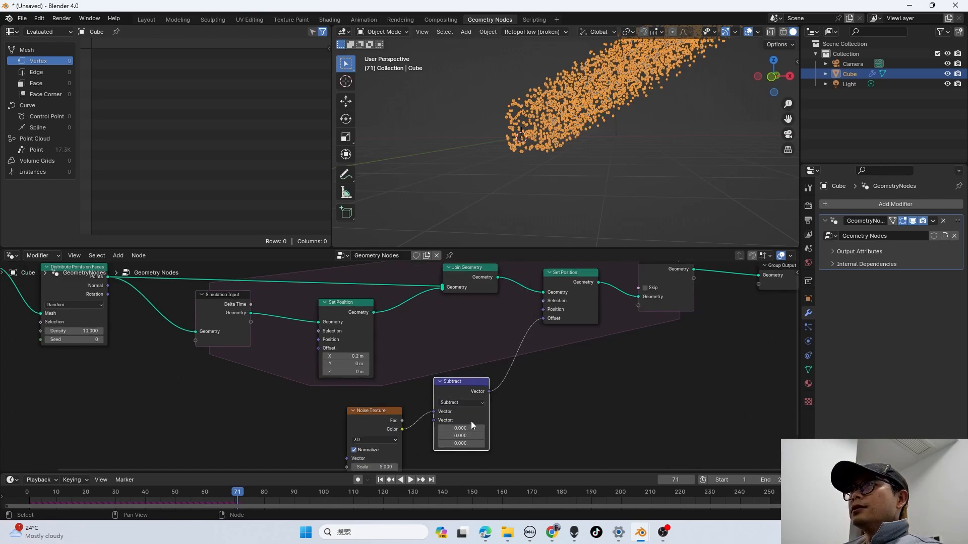
pyautogui.moveTo(473, 427); pyautogui.dragTo(472, 443)
pyautogui.write('.5')
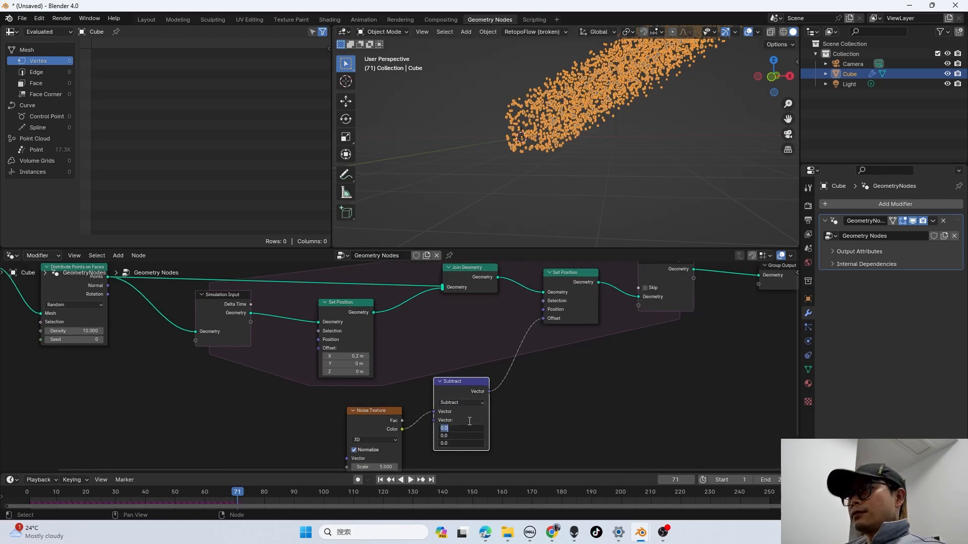
pyautogui.press('Return')
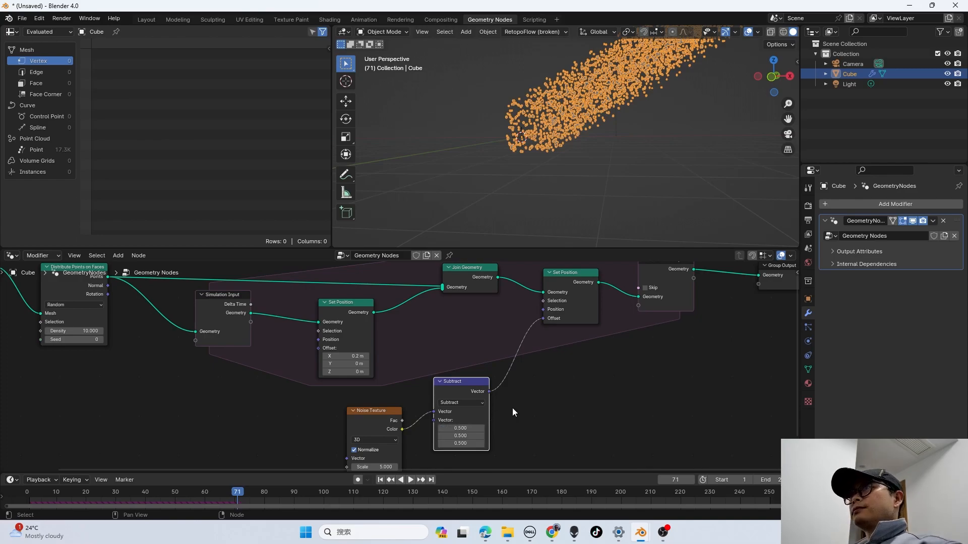
# - Replay the simulation from the start to about frame 84 to check the centred noise displacement
pyautogui.press('space')
pyautogui.hotkey('shift', 'Left')
pyautogui.press('space')
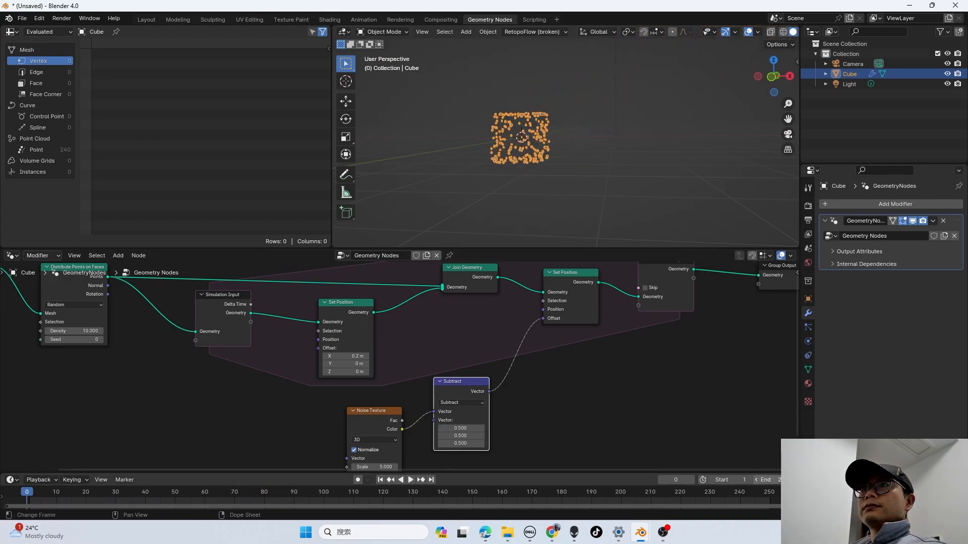
pyautogui.moveTo(594, 162); pyautogui.dragTo(621, 173, button='middle')
pyautogui.press('space')
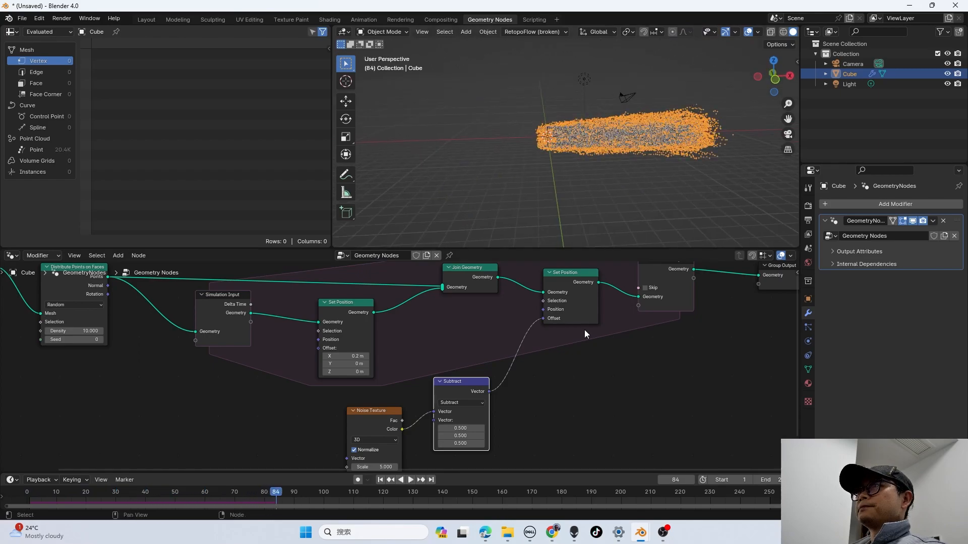
# - Duplicate the Subtract node and insert the copy between it and the second Set Position's Offset
pyautogui.scroll(1, 585, 329)
pyautogui.scroll(-3, 444, 408)
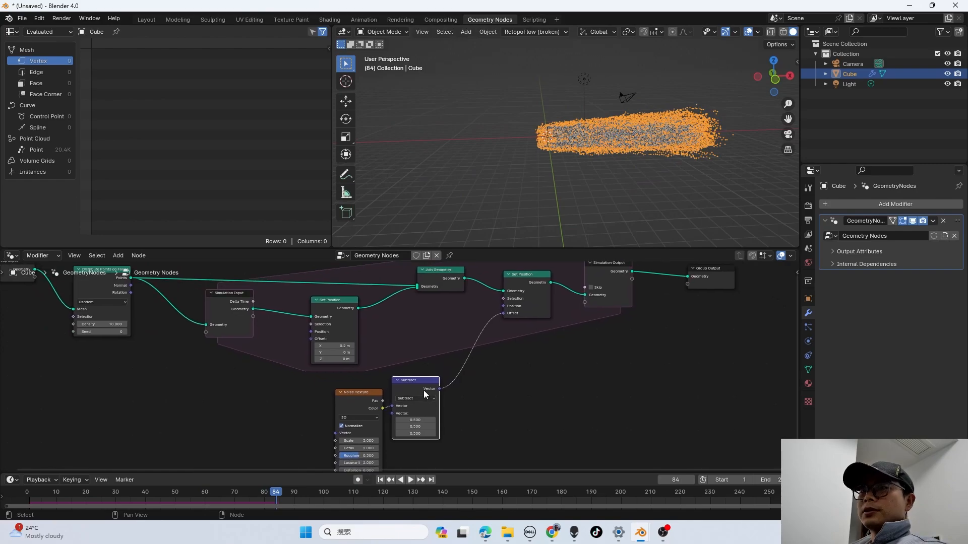
pyautogui.hotkey('shift', 'd')
pyautogui.click(484, 365)
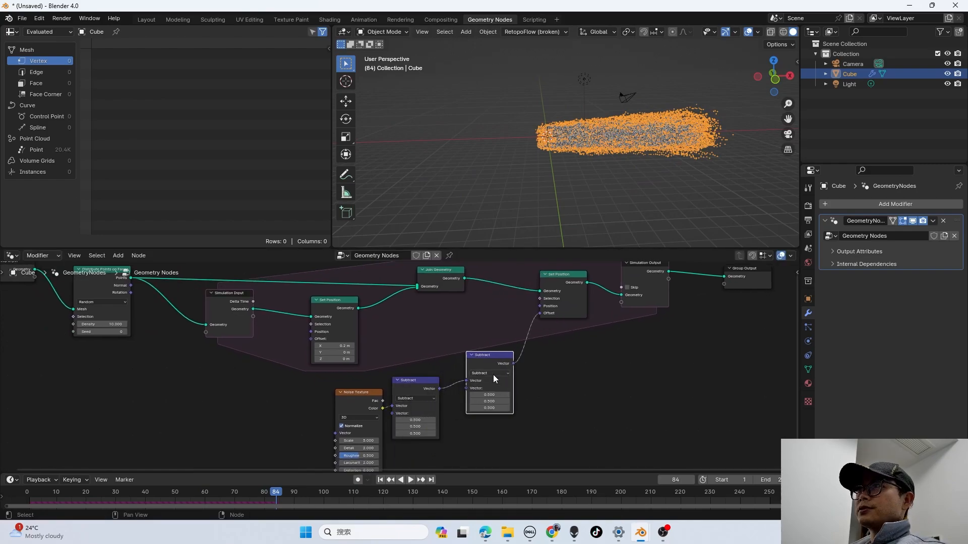
# - Change the duplicated vector node's operation to Multiply with 5 on all three components
pyautogui.scroll(2, 491, 370)
pyautogui.click(523, 375)
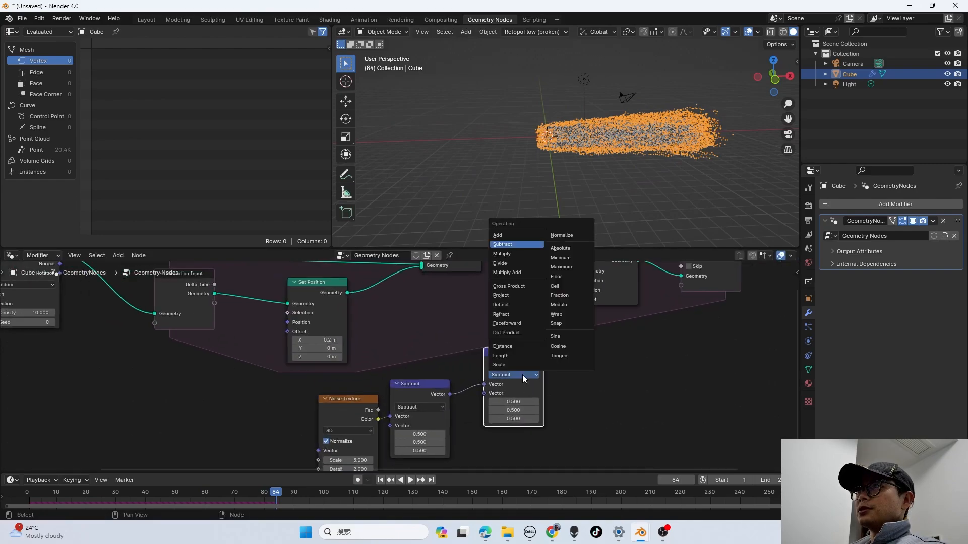
pyautogui.click(521, 252)
pyautogui.moveTo(496, 402); pyautogui.dragTo(499, 418)
pyautogui.write('5')
pyautogui.press('Return')
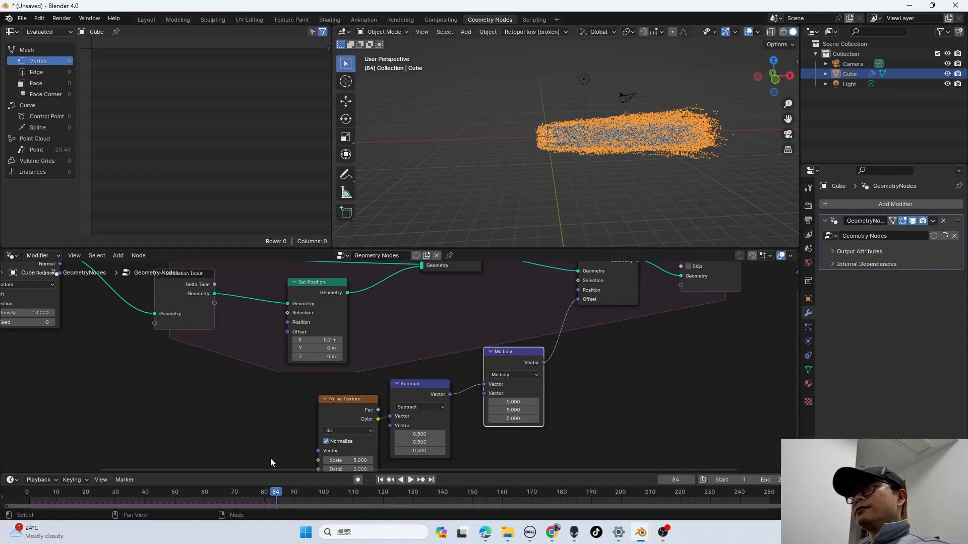
# - Replay the simulation from the first frame to about frame 69 and examine the strengthened noise scatter from another angle
pyautogui.click(30, 494)
pyautogui.press('space')
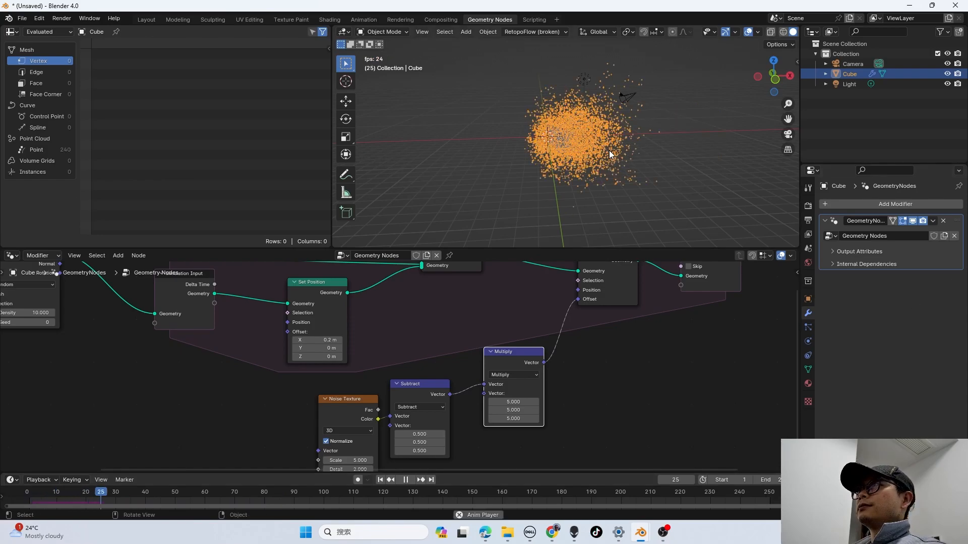
pyautogui.moveTo(609, 150); pyautogui.dragTo(569, 146, button='middle')
pyautogui.press('space')
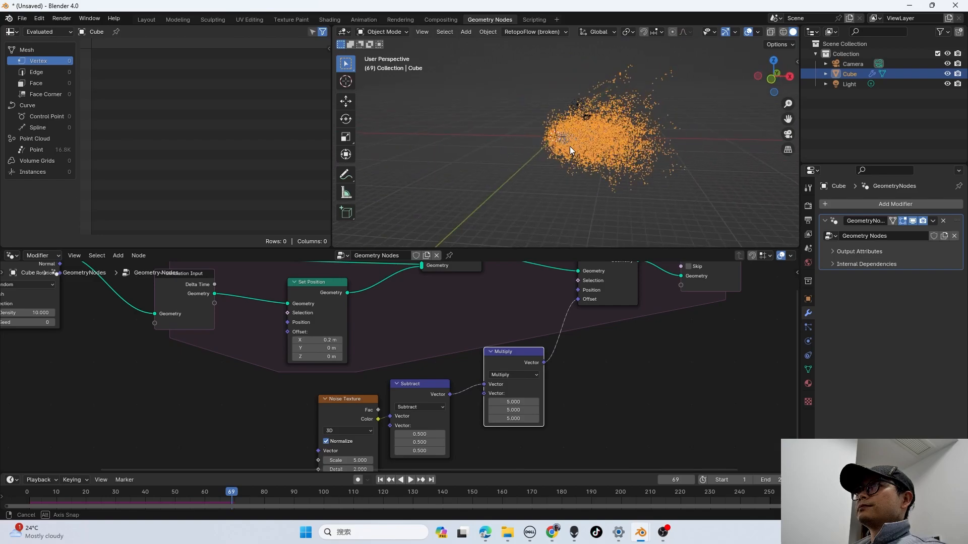
# - Continue the simulation playback past frame 80 and examine how the noise-scattered points spread
pyautogui.scroll(-2, 503, 392)
pyautogui.moveTo(426, 335); pyautogui.dragTo(460, 338, button='middle')
pyautogui.press('space')
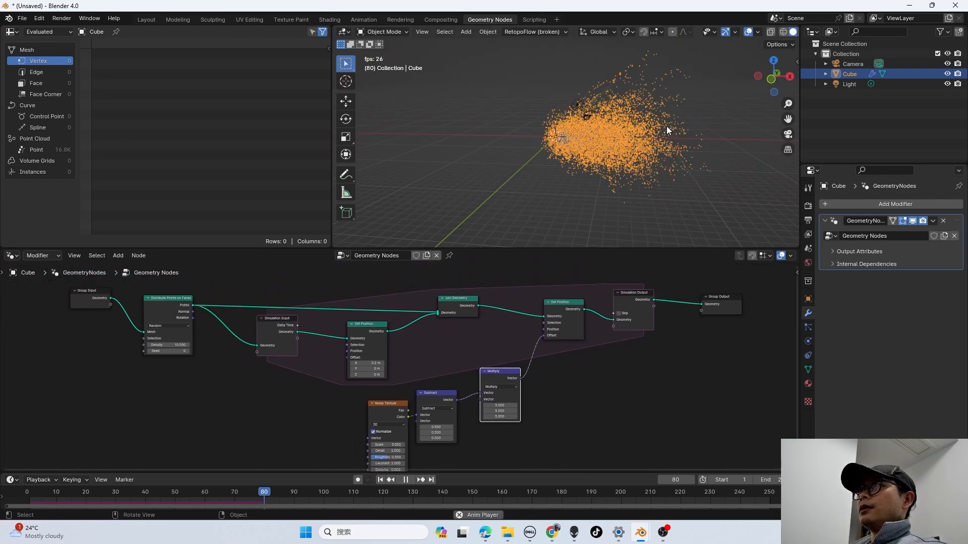
pyautogui.moveTo(660, 162); pyautogui.dragTo(665, 168, button='middle')
pyautogui.press('space')
pyautogui.scroll(-1, 600, 337)
# - Replay the simulation to frame 134 and move the second Set Position, Simulation Output and Group Output nodes away from Join Geometry
pyautogui.moveTo(575, 342); pyautogui.dragTo(517, 348, button='middle')
pyautogui.moveTo(678, 361); pyautogui.dragTo(500, 303)
pyautogui.moveTo(687, 164); pyautogui.dragTo(627, 166, button='middle')
pyautogui.press('space')
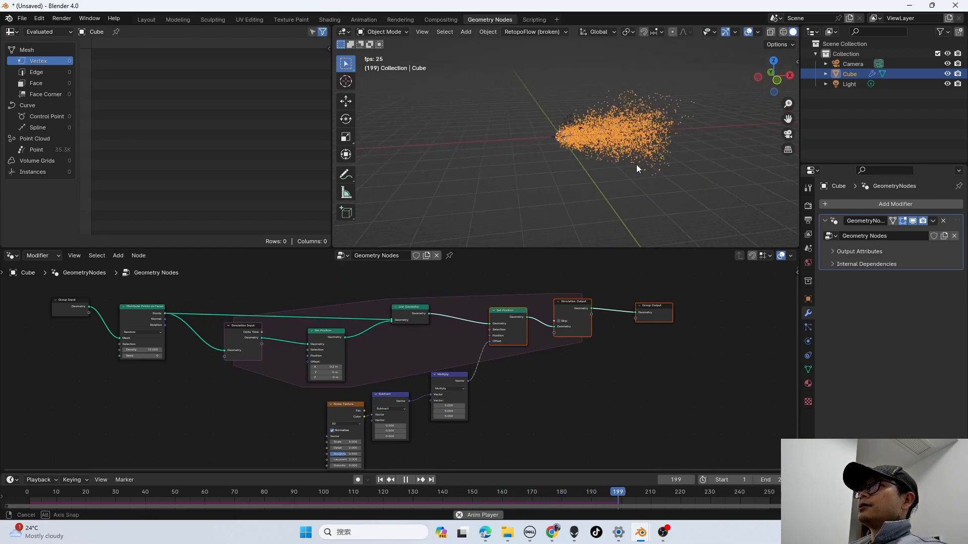
pyautogui.moveTo(697, 132); pyautogui.dragTo(671, 151, button='middle')
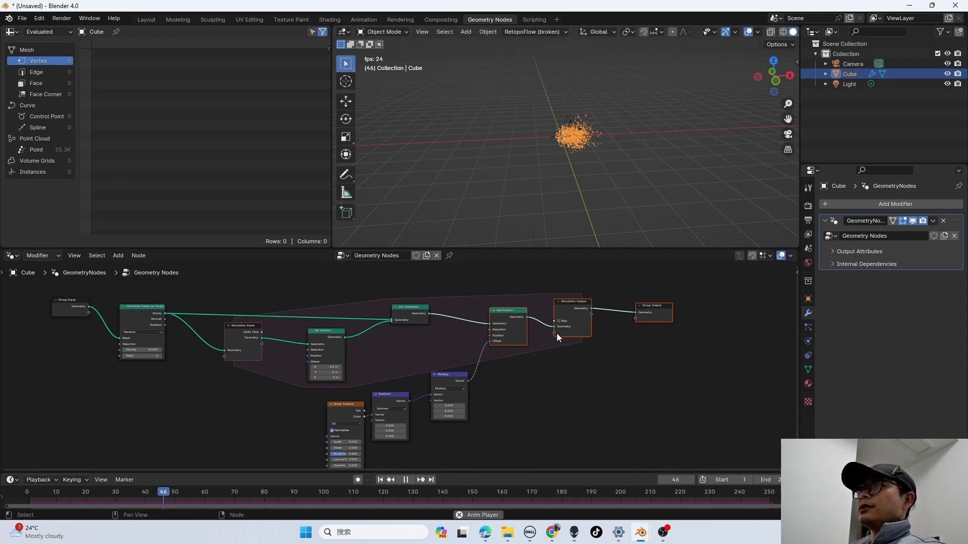
pyautogui.scroll(-1, 557, 333)
pyautogui.scroll(2, 526, 349)
pyautogui.moveTo(526, 350); pyautogui.dragTo(463, 351, button='middle')
pyautogui.moveTo(517, 310); pyautogui.dragTo(644, 317)
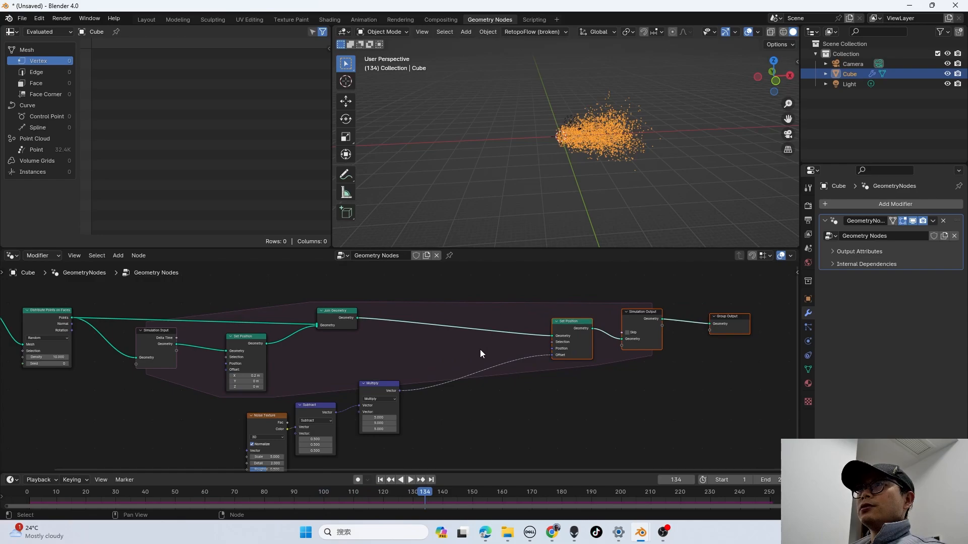
# - Move the three end nodes back toward Join Geometry and shift the second Set Position to leave a gap before Simulation Output
pyautogui.scroll(1, 469, 350)
pyautogui.moveTo(469, 349); pyautogui.dragTo(503, 353, button='middle')
pyautogui.hotkey('shift', 'a')
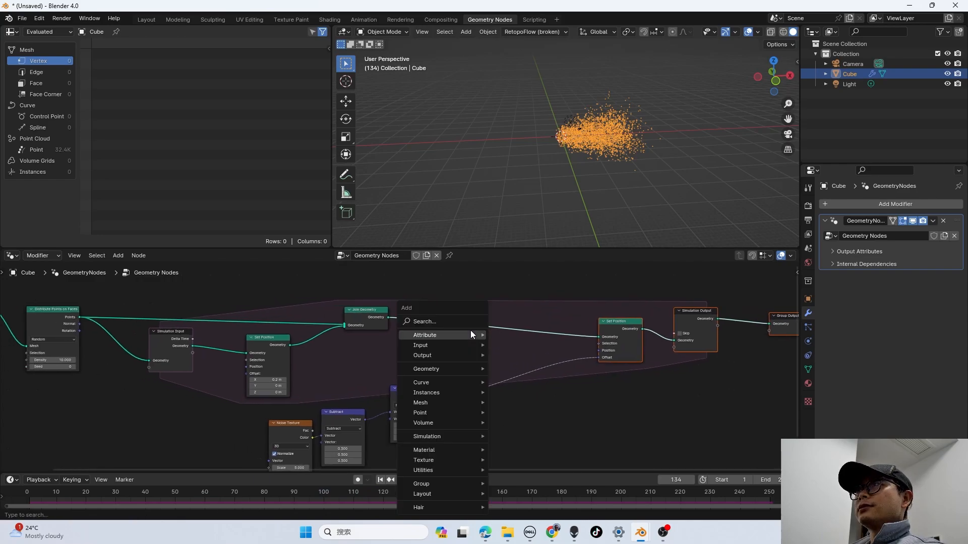
pyautogui.moveTo(701, 311); pyautogui.dragTo(661, 310, button='middle')
pyautogui.moveTo(668, 318); pyautogui.dragTo(600, 318)
pyautogui.click(526, 339)
pyautogui.moveTo(515, 337); pyautogui.dragTo(470, 336)
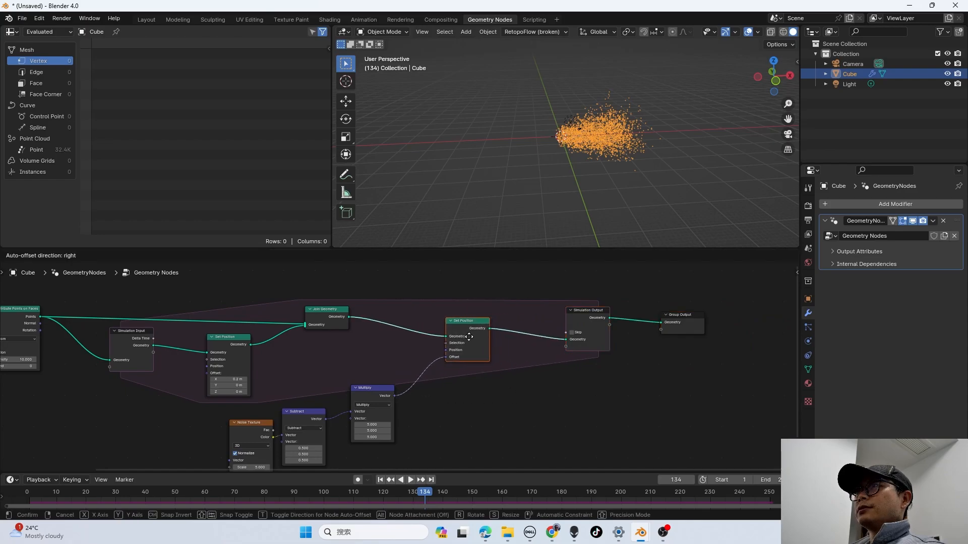
pyautogui.click(467, 337)
# - Insert a Delete Geometry node between the second Set Position and Simulation Output, and space out the output nodes around it
pyautogui.hotkey('shift', 'a')
pyautogui.write('dele')
pyautogui.click(560, 340)
pyautogui.click(544, 353)
pyautogui.moveTo(544, 353); pyautogui.dragTo(528, 333, button='middle')
pyautogui.moveTo(522, 310); pyautogui.dragTo(528, 313)
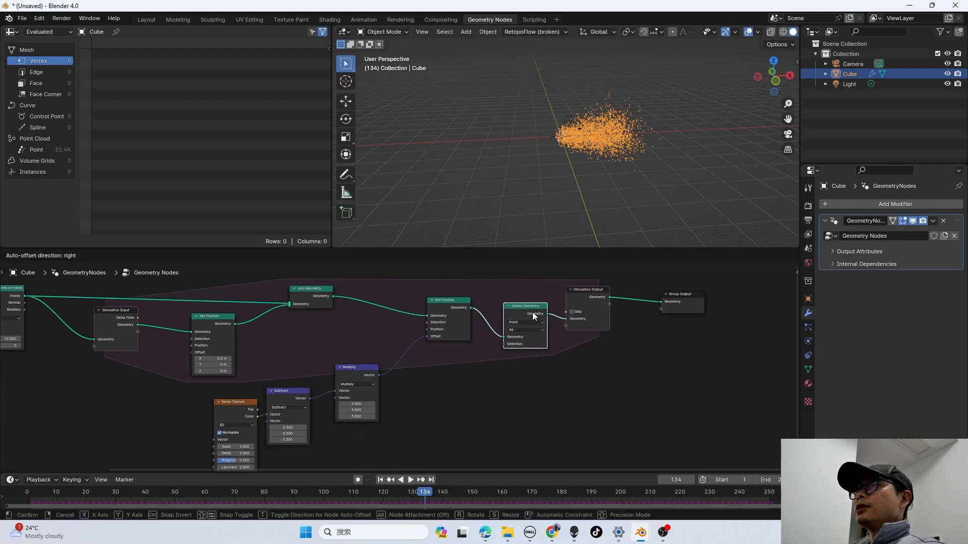
pyautogui.moveTo(701, 359); pyautogui.dragTo(579, 284)
pyautogui.moveTo(585, 296); pyautogui.dragTo(614, 304)
pyautogui.moveTo(529, 310); pyautogui.dragTo(537, 312)
# - Examine the node chain from the new Delete Geometry node back to Distribute Points on Faces
pyautogui.moveTo(612, 170); pyautogui.dragTo(613, 164, button='middle')
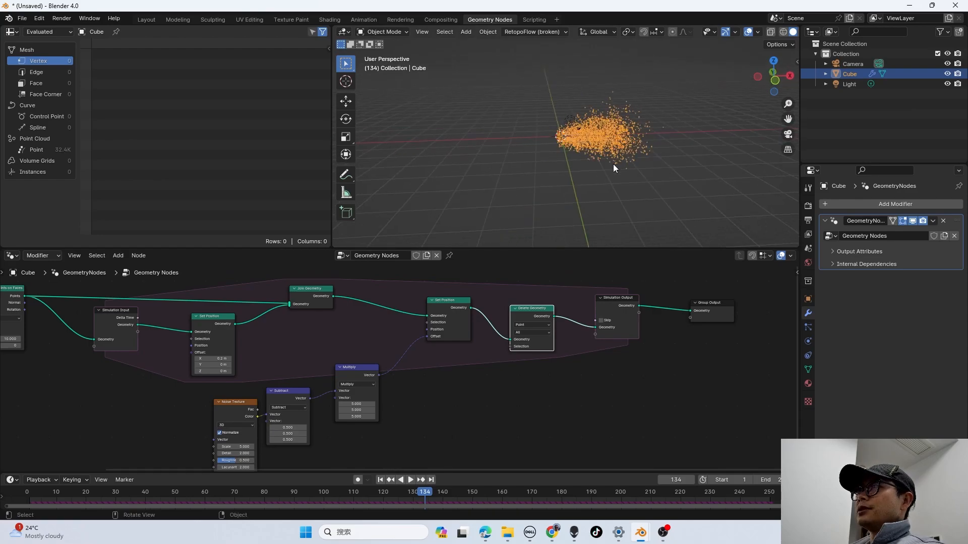
pyautogui.scroll(2, 513, 352)
pyautogui.moveTo(512, 353); pyautogui.dragTo(531, 358, button='middle')
pyautogui.scroll(-3, 531, 358)
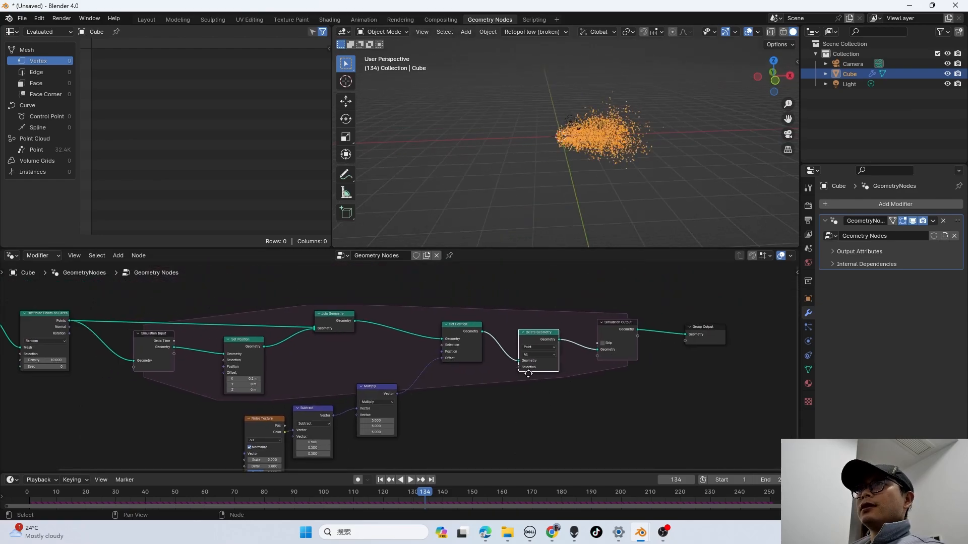
pyautogui.scroll(1, 330, 374)
pyautogui.scroll(1, 320, 368)
pyautogui.scroll(-1, 234, 348)
pyautogui.moveTo(234, 348); pyautogui.dragTo(310, 348, button='middle')
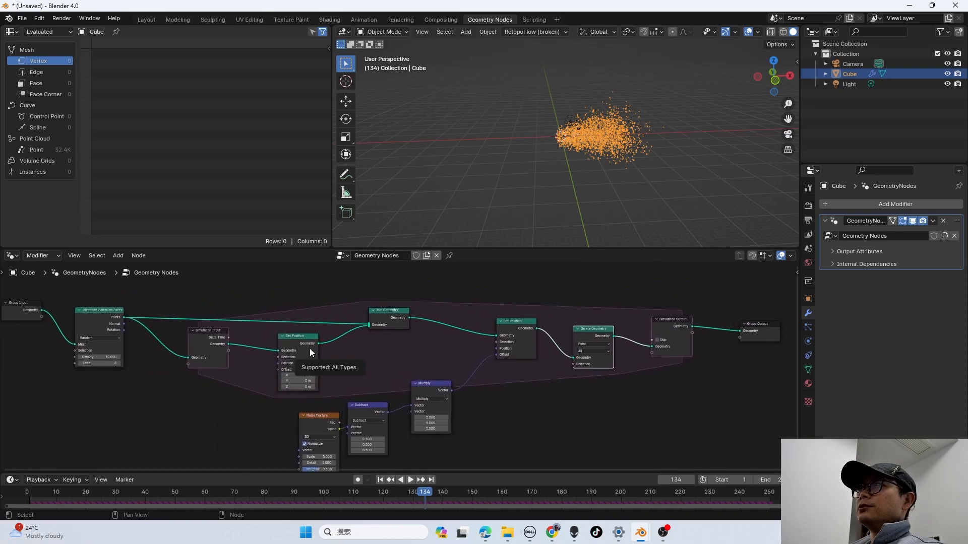
pyautogui.moveTo(190, 346); pyautogui.dragTo(210, 346, button='middle')
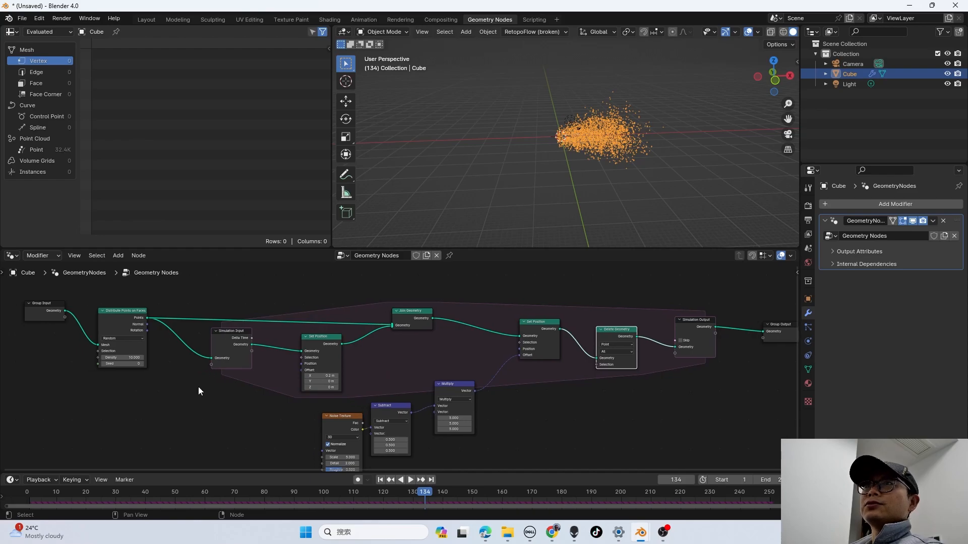
pyautogui.moveTo(318, 351); pyautogui.dragTo(482, 340, button='middle')
pyautogui.scroll(5, 274, 341)
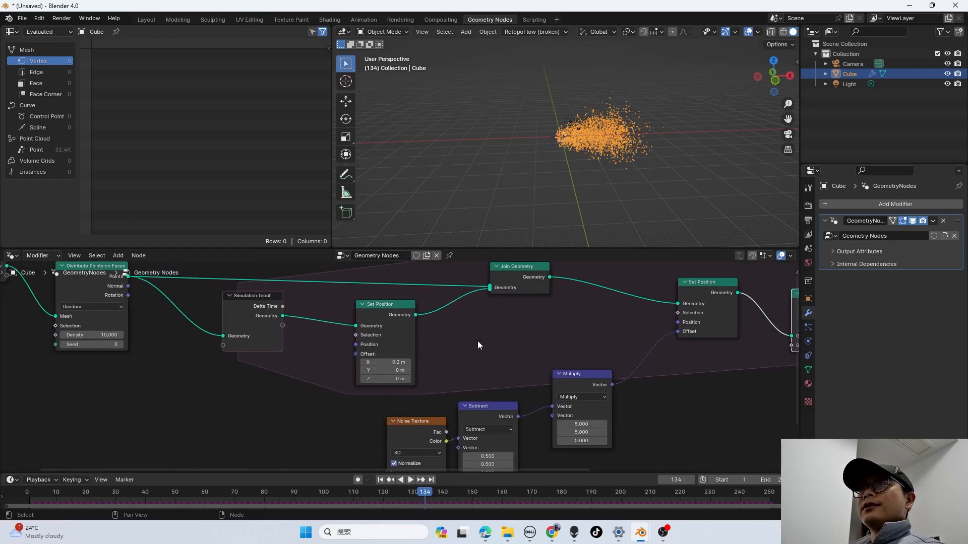
pyautogui.scroll(-1, 300, 331)
pyautogui.scroll(-1, 301, 332)
# - Move the Group Input and Distribute Points on Faces nodes away from Simulation Input to make room
pyautogui.moveTo(125, 295); pyautogui.dragTo(112, 308)
pyautogui.scroll(-1, 123, 307)
pyautogui.moveTo(122, 307); pyautogui.dragTo(150, 314, button='middle')
pyautogui.moveTo(108, 299); pyautogui.dragTo(66, 335)
pyautogui.moveTo(156, 323); pyautogui.dragTo(126, 322)
pyautogui.scroll(1, 253, 331)
# - Add a Store Named Attribute node on the link between Distribute Points on Faces and Simulation Input
pyautogui.hotkey('shift', 'a')
pyautogui.write('s')
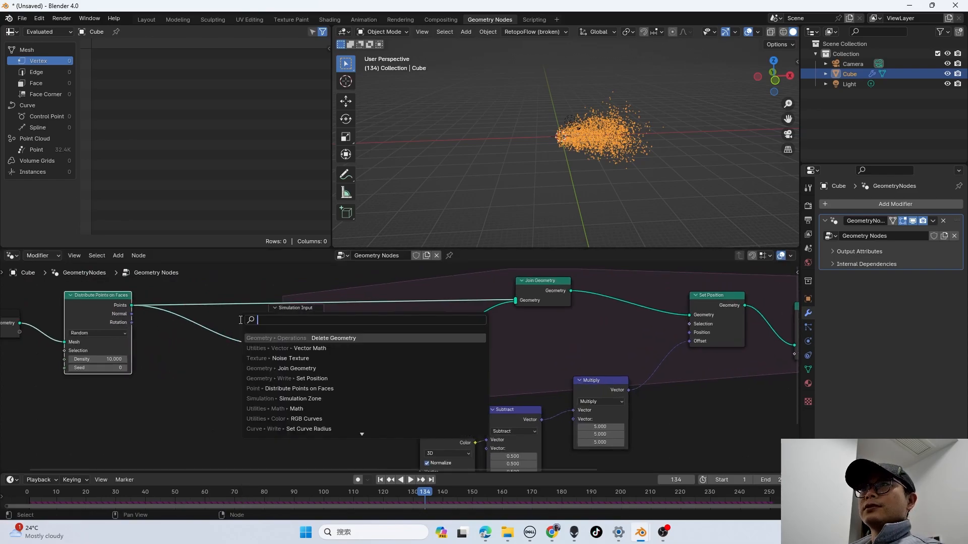
pyautogui.write('y')
pyautogui.press('BackSpace')
pyautogui.write('t')
pyautogui.press('Down')
pyautogui.press('Down')
pyautogui.press('Down')
pyautogui.press('Down')
pyautogui.press('Down')
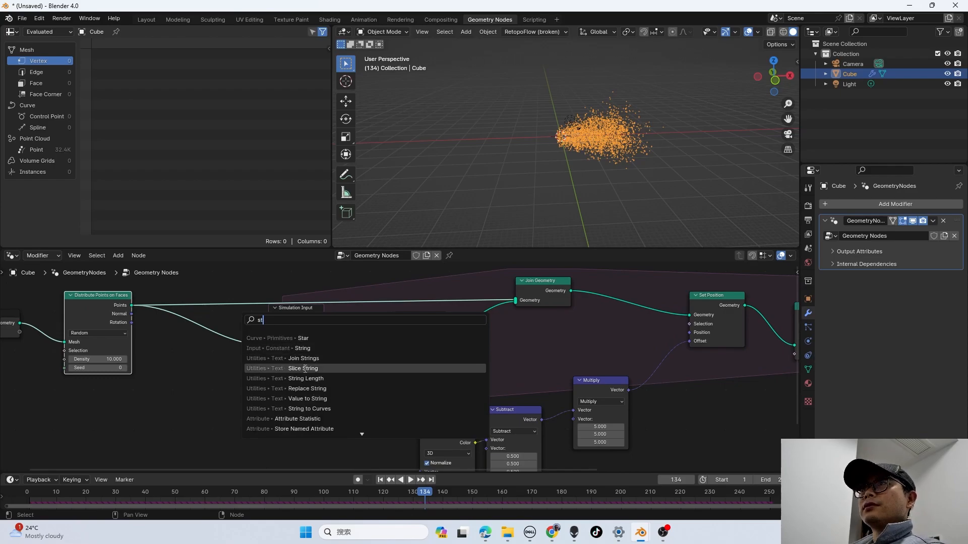
pyautogui.press('Up')
pyautogui.press('Up')
pyautogui.press('Up')
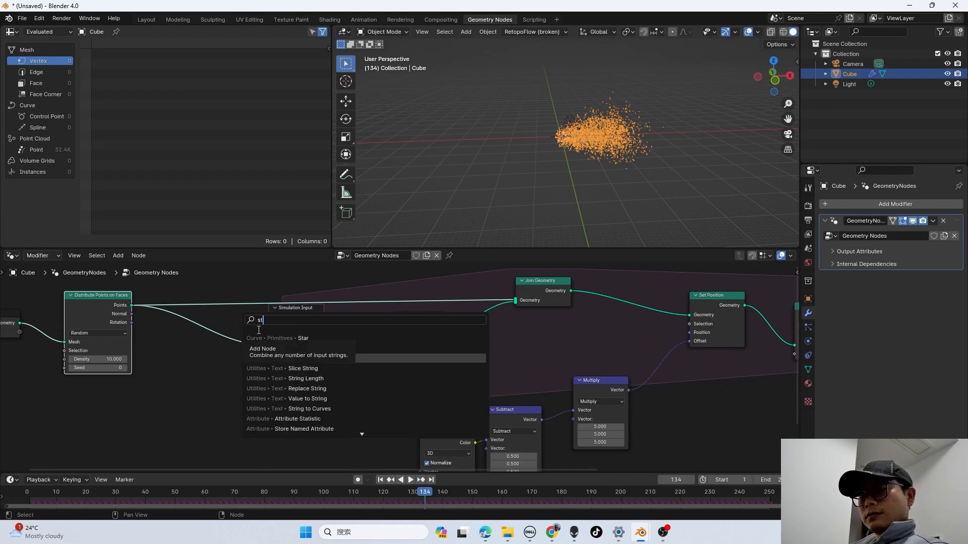
pyautogui.write('or')
pyautogui.press('Return')
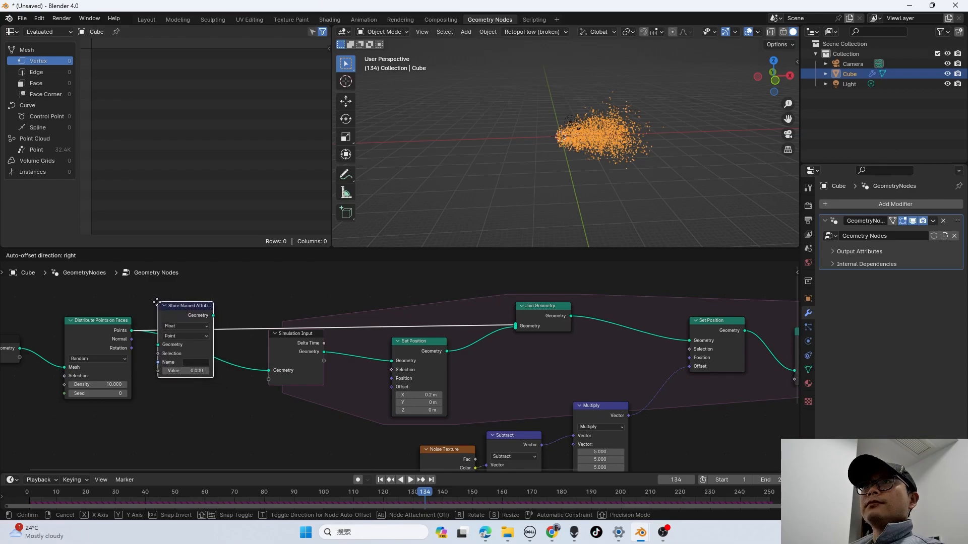
pyautogui.click(142, 336)
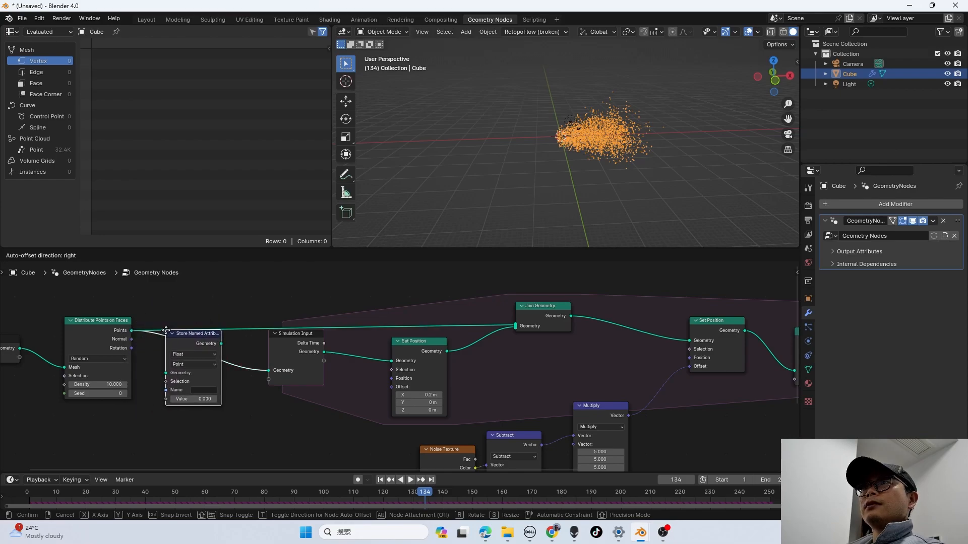
pyautogui.moveTo(179, 339); pyautogui.dragTo(240, 286, button='middle')
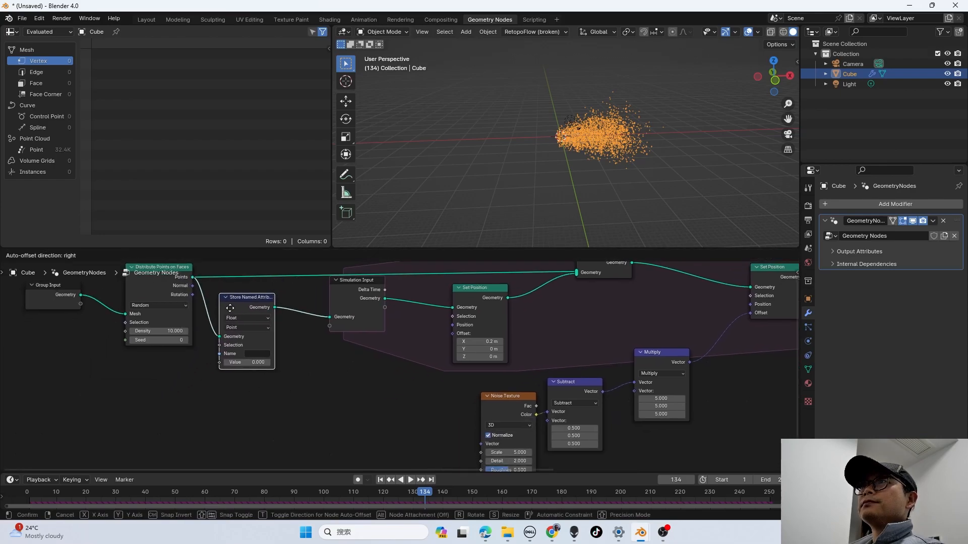
# - Name the stored attribute "time" and set its data type to Integer
pyautogui.scroll(3, 240, 316)
pyautogui.click(224, 361)
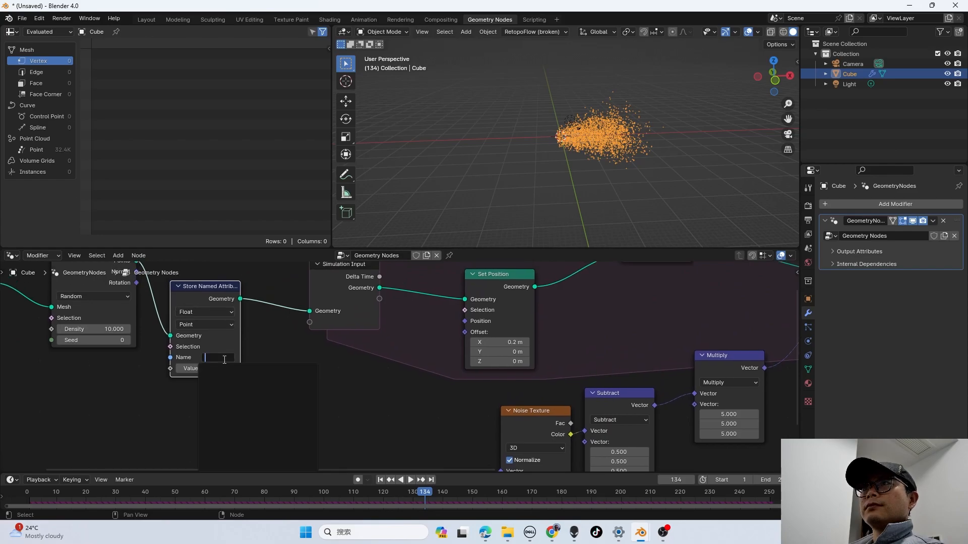
pyautogui.write('time')
pyautogui.press('Return')
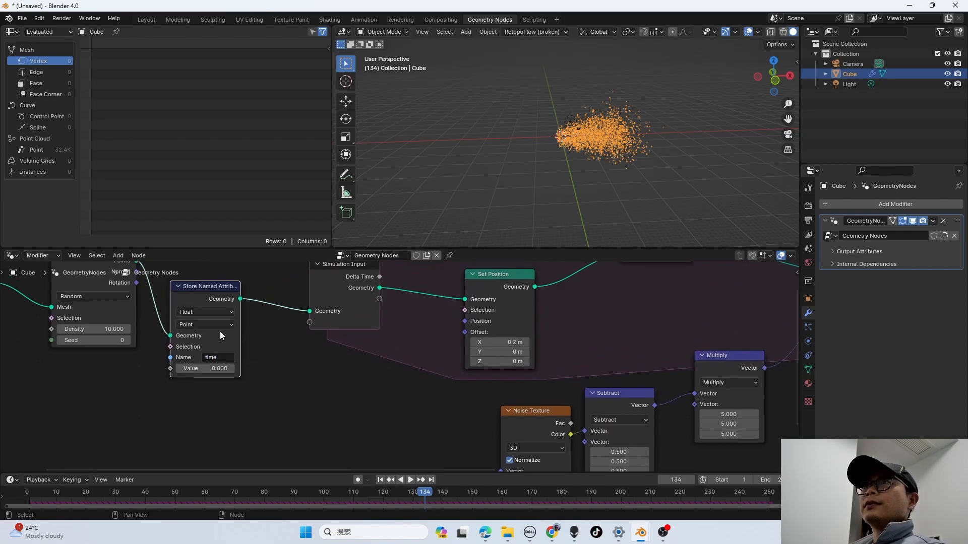
pyautogui.click(211, 313)
pyautogui.click(205, 357)
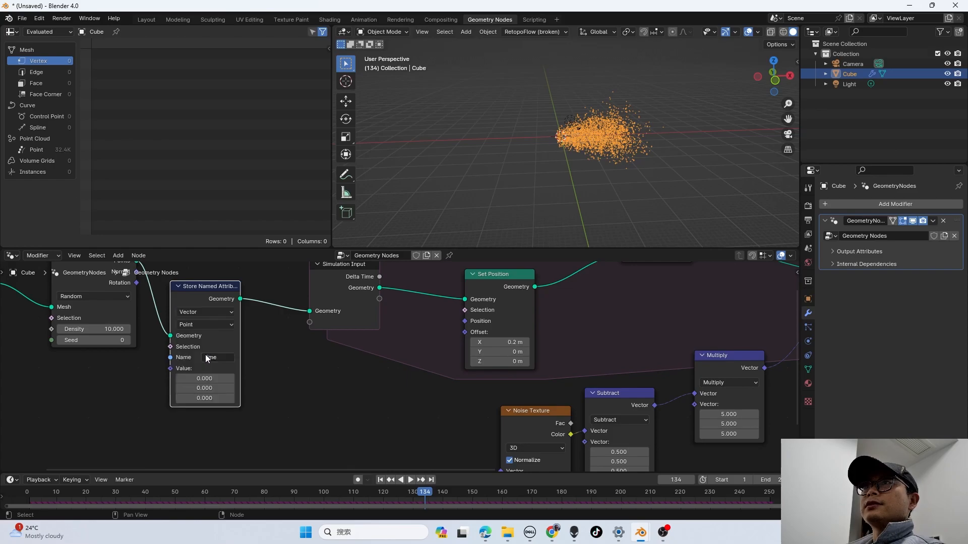
pyautogui.click(204, 312)
pyautogui.click(207, 347)
pyautogui.scroll(-2, 207, 346)
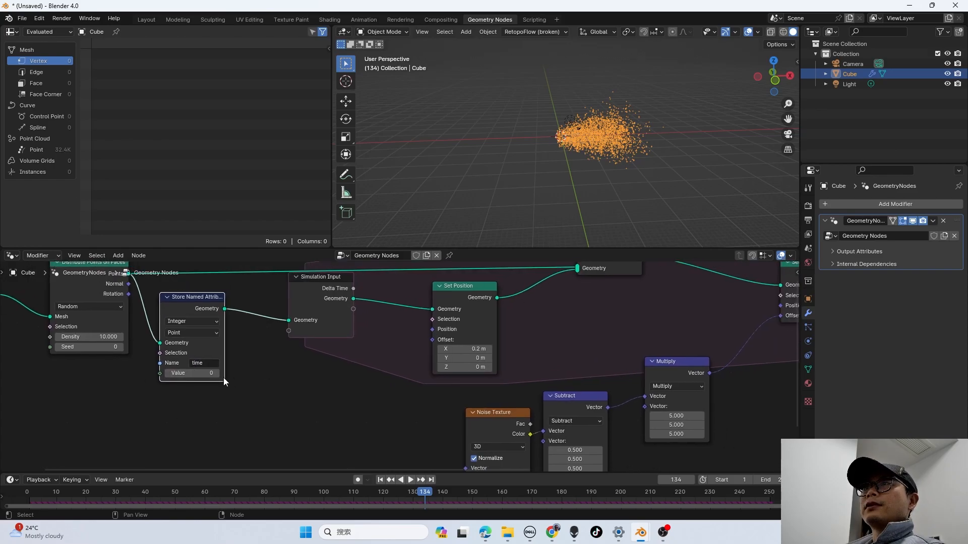
# - Add a Named Attribute node beside Store Named Attribute and connect its Attribute output to a new Simulation Input socket
pyautogui.scroll(-3, 231, 377)
pyautogui.scroll(2, 255, 369)
pyautogui.scroll(-1, 266, 356)
pyautogui.moveTo(266, 356); pyautogui.dragTo(246, 364, button='middle')
pyautogui.hotkey('shift', 'a')
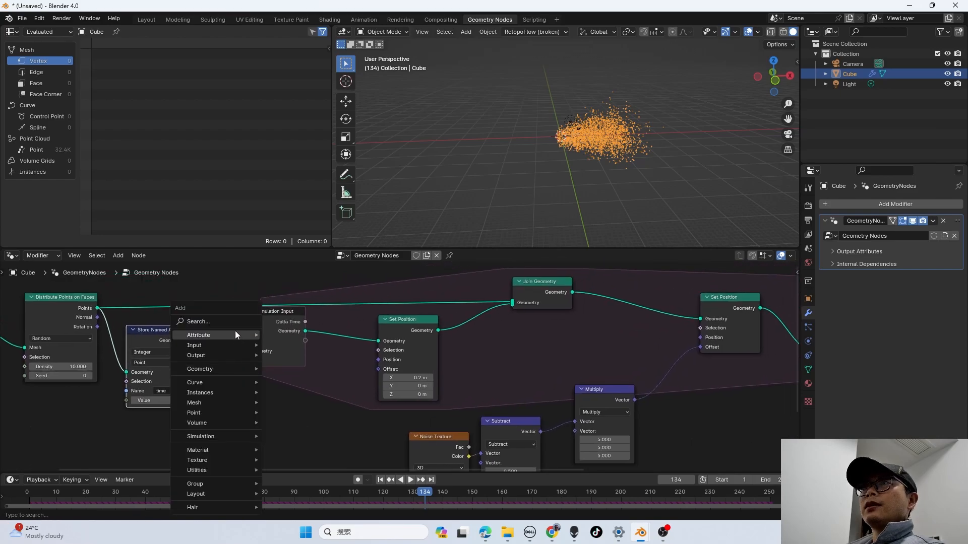
pyautogui.click(231, 321)
pyautogui.write('name')
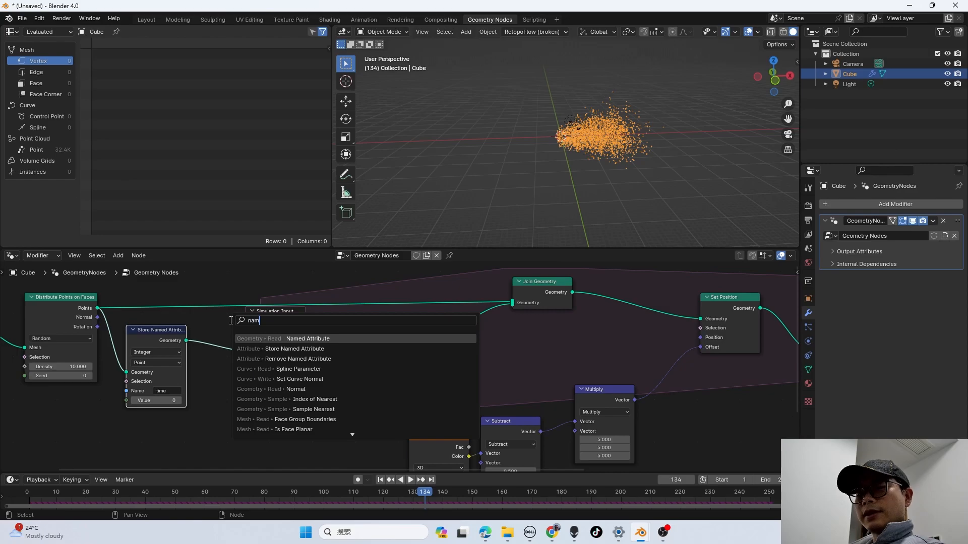
pyautogui.click(298, 338)
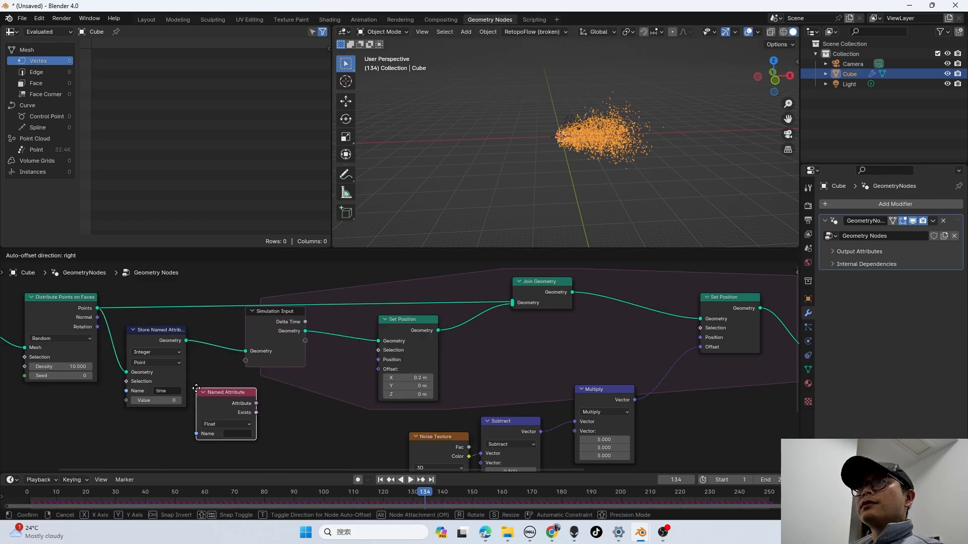
pyautogui.click(262, 401)
pyautogui.moveTo(256, 403); pyautogui.dragTo(245, 361)
# - Set the Named Attribute node to Integer with the name "time" and link its Attribute output to Simulation Input's Attribute socket
pyautogui.click(242, 424)
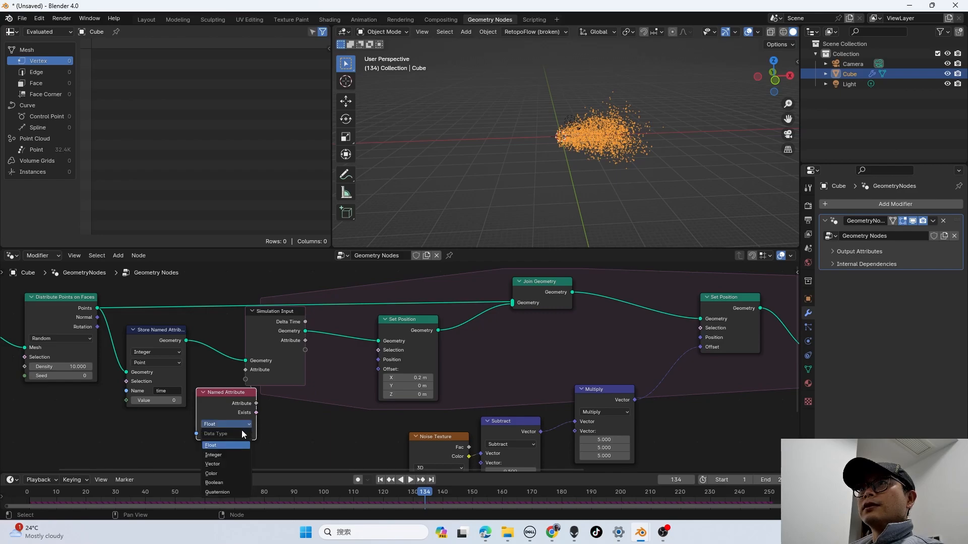
pyautogui.click(231, 457)
pyautogui.moveTo(226, 410); pyautogui.dragTo(213, 423)
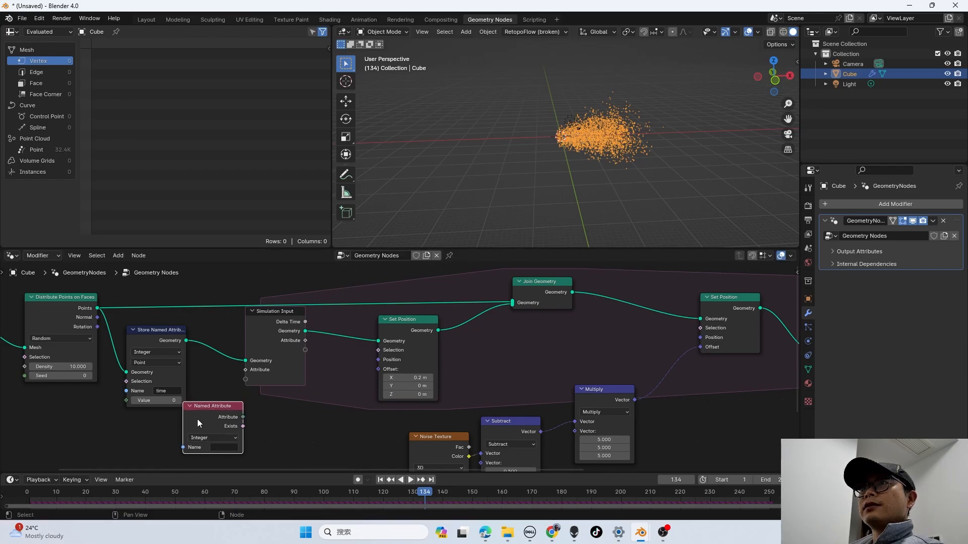
pyautogui.click(225, 447)
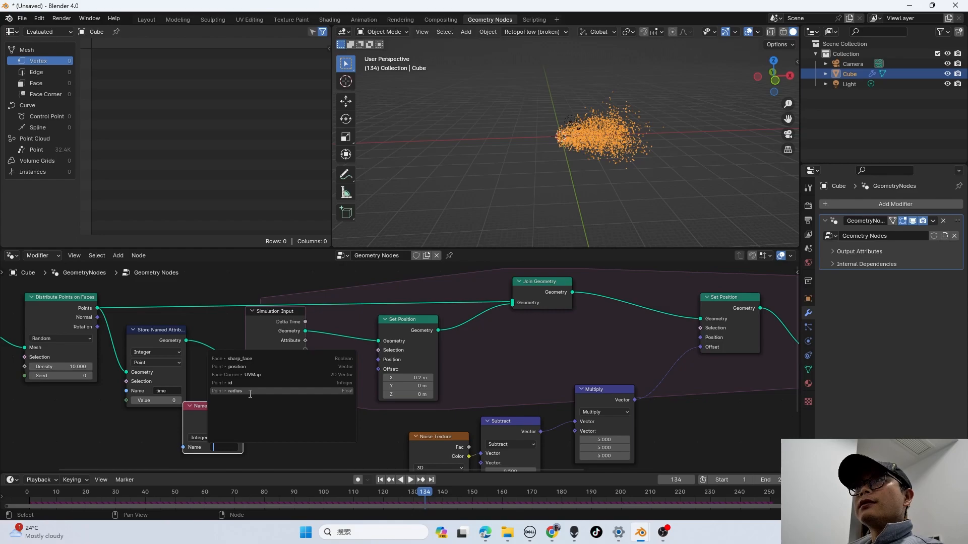
pyautogui.press('Escape')
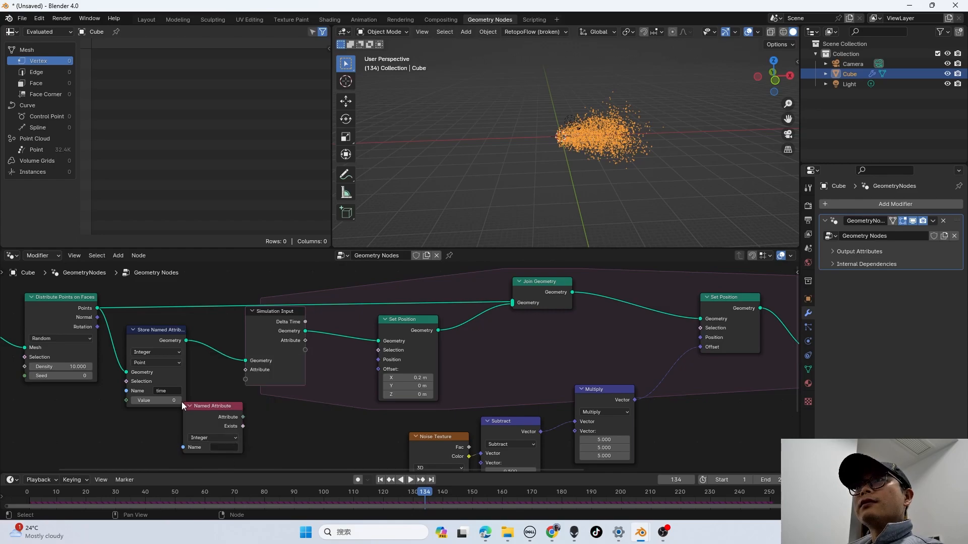
pyautogui.moveTo(182, 402); pyautogui.dragTo(193, 383, button='middle')
pyautogui.moveTo(226, 394); pyautogui.dragTo(257, 351)
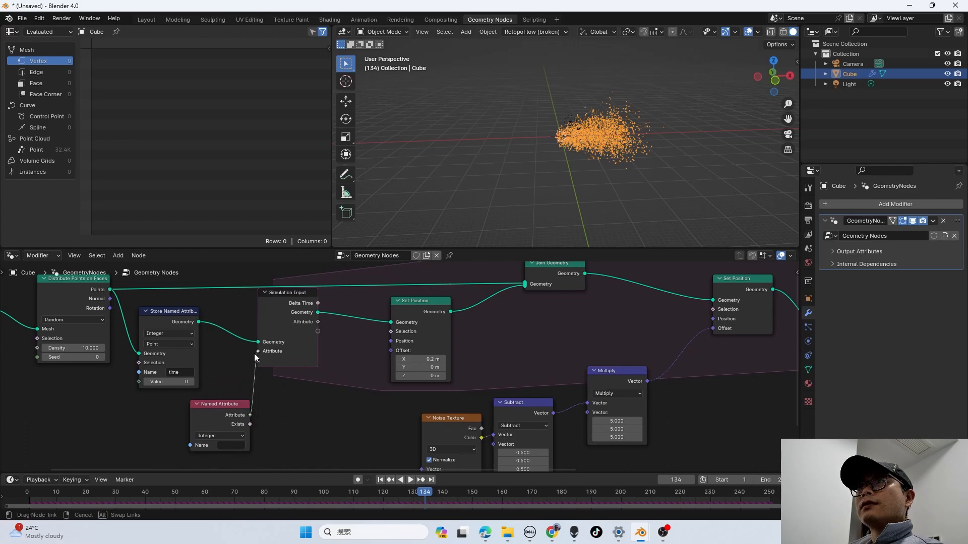
pyautogui.click(231, 445)
pyautogui.write('time')
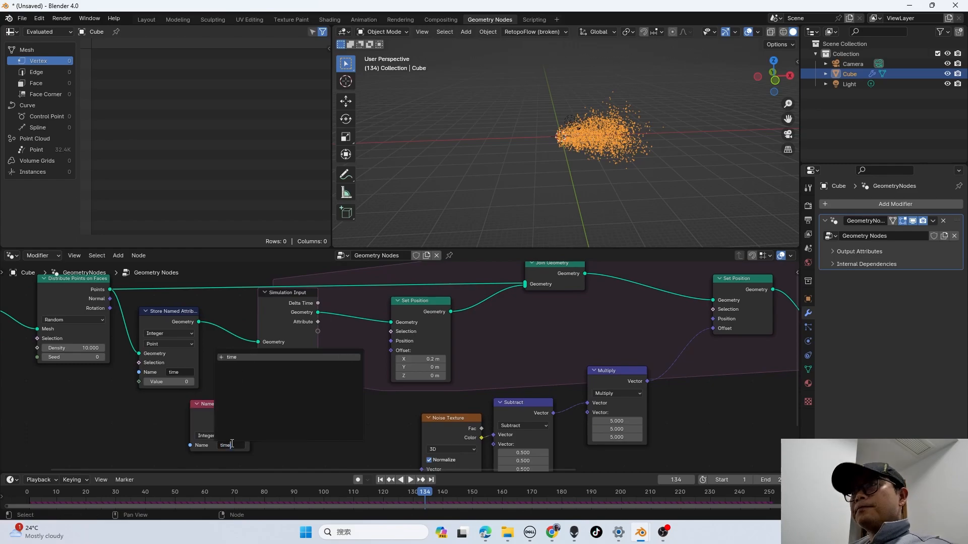
pyautogui.press('Return')
# - Move the first Set Position aside and add a Math node set to Add, fed by Simulation Input's Attribute output
pyautogui.scroll(-3, 291, 431)
pyautogui.moveTo(287, 427); pyautogui.dragTo(262, 432, button='middle')
pyautogui.moveTo(319, 394); pyautogui.dragTo(256, 416, button='middle')
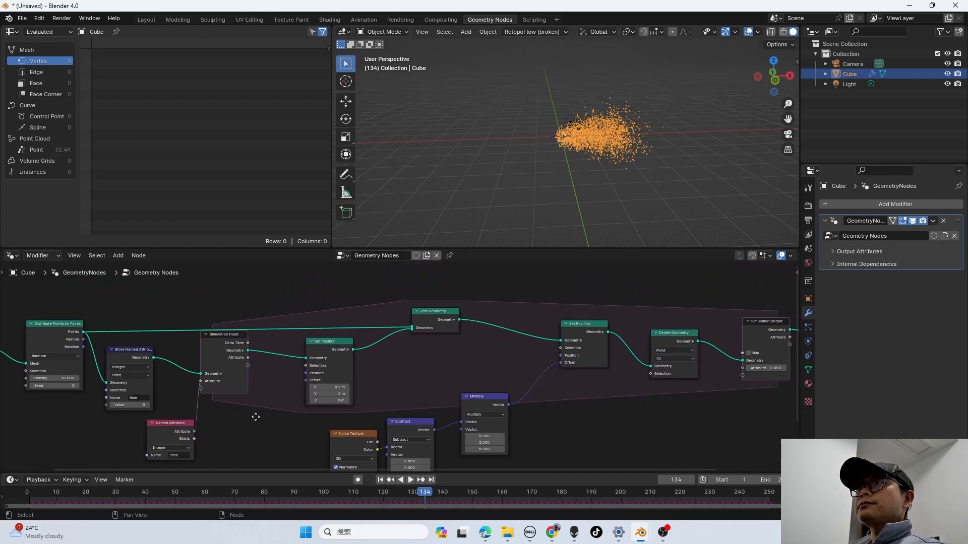
pyautogui.moveTo(340, 344); pyautogui.dragTo(352, 334)
pyautogui.moveTo(249, 358); pyautogui.dragTo(261, 386)
pyautogui.write('math')
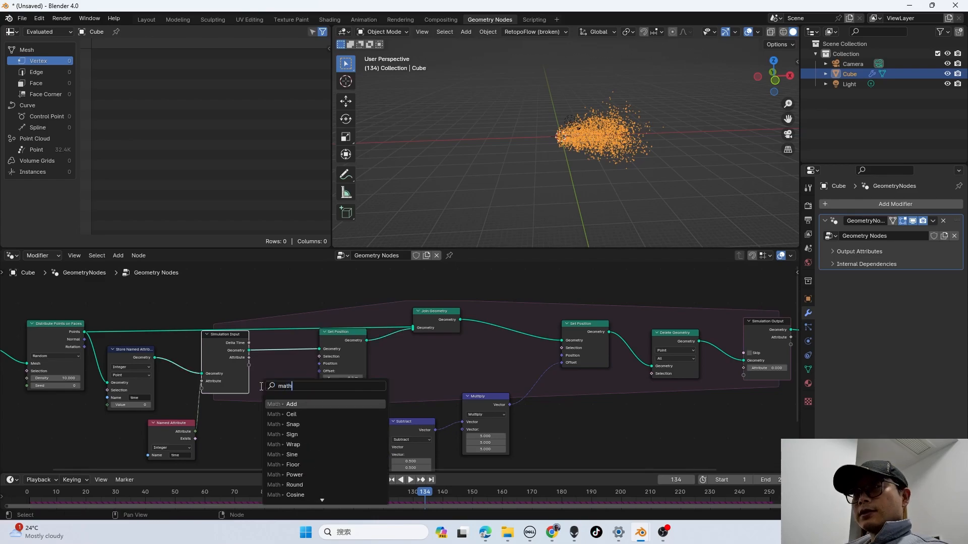
pyautogui.click(300, 403)
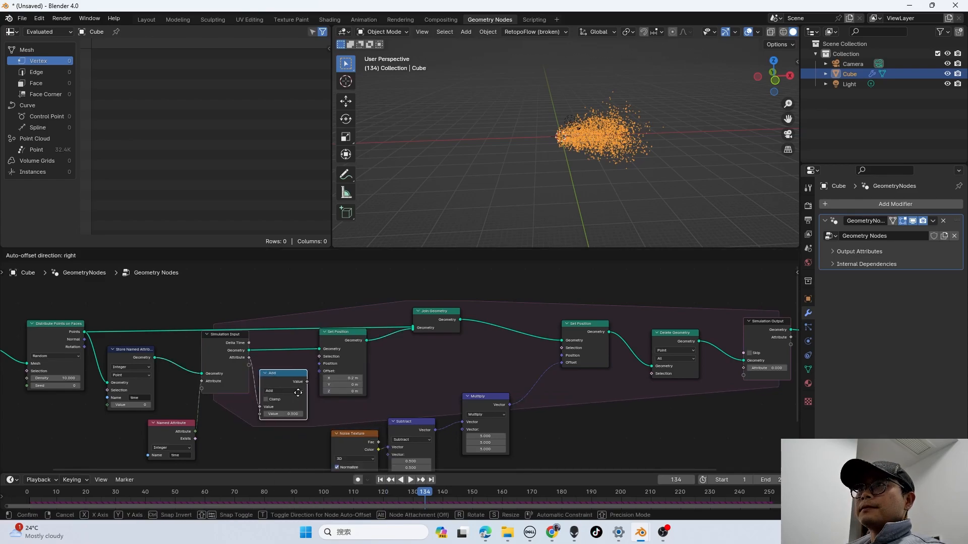
pyautogui.click(298, 392)
pyautogui.scroll(1, 302, 391)
pyautogui.moveTo(301, 389); pyautogui.dragTo(301, 376, button='middle')
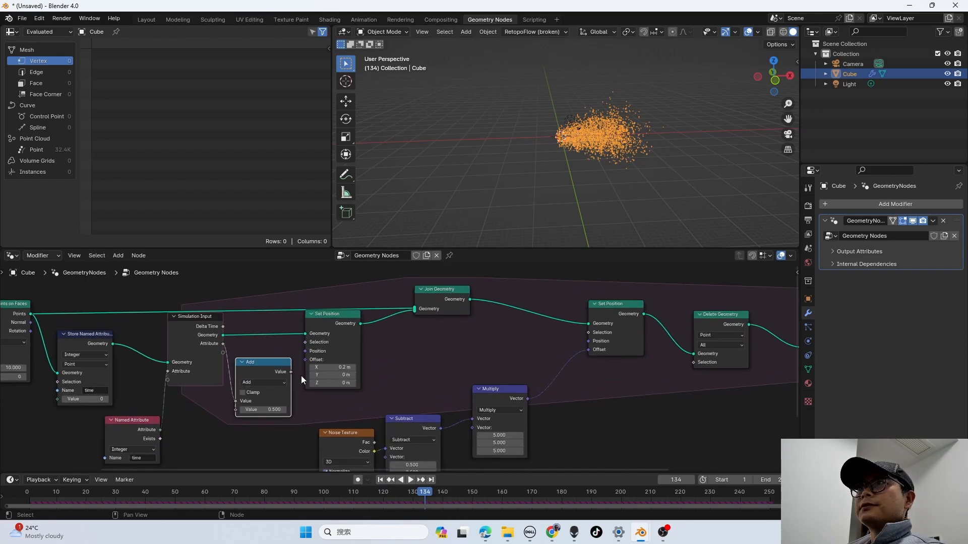
# - Insert a Store Named Attribute node between Simulation Input and the first Set Position, with its data type set to Integer
pyautogui.moveTo(260, 367); pyautogui.dragTo(265, 378)
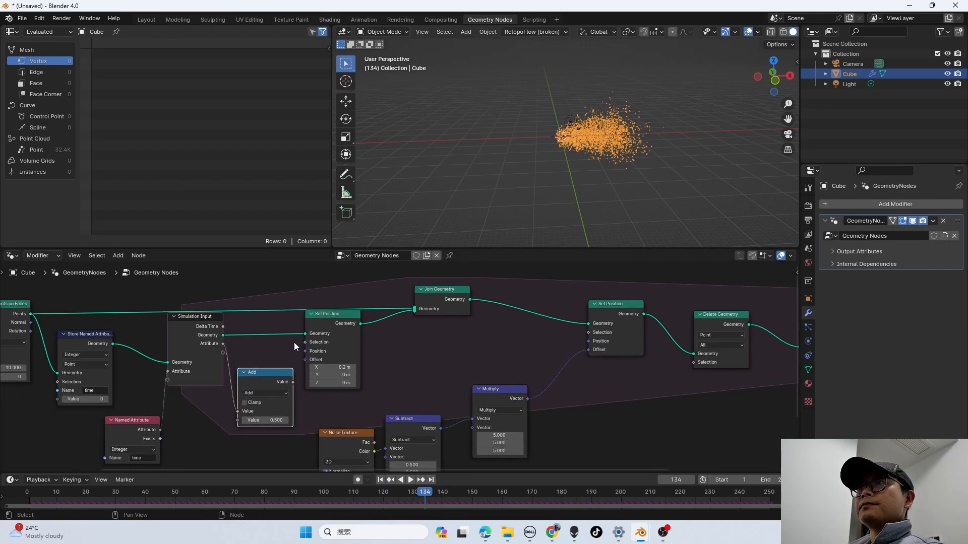
pyautogui.hotkey('shift', 'a')
pyautogui.write('st')
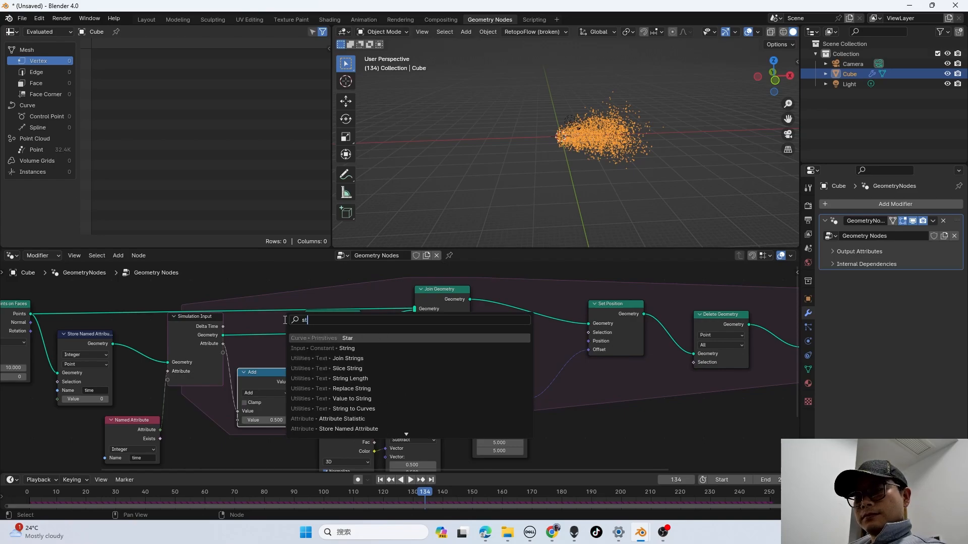
pyautogui.write('ore')
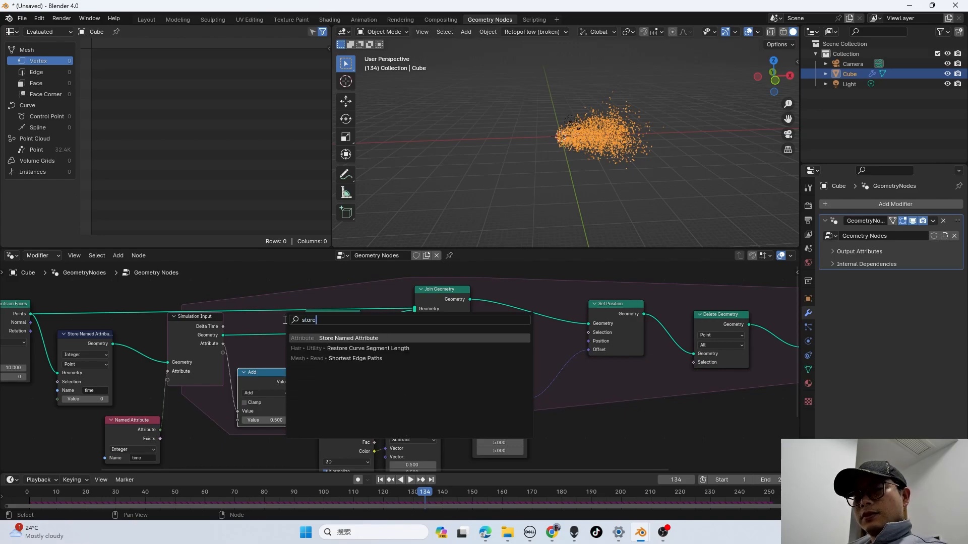
pyautogui.click(325, 338)
pyautogui.click(308, 341)
pyautogui.moveTo(282, 333); pyautogui.dragTo(302, 332)
pyautogui.click(308, 344)
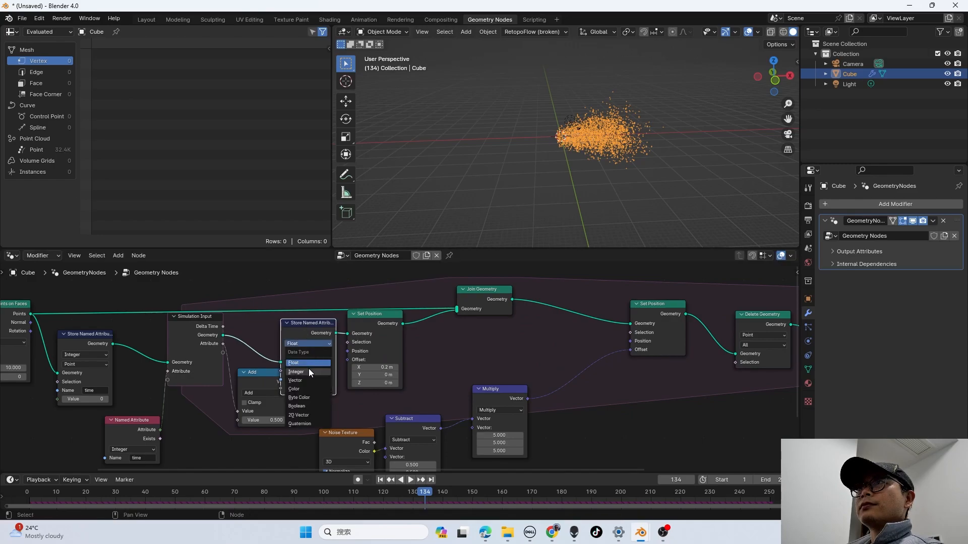
pyautogui.click(308, 369)
# - Set the Add node's second value to 1 and link its output to the new Store Named Attribute's Value
pyautogui.moveTo(262, 383); pyautogui.dragTo(246, 406)
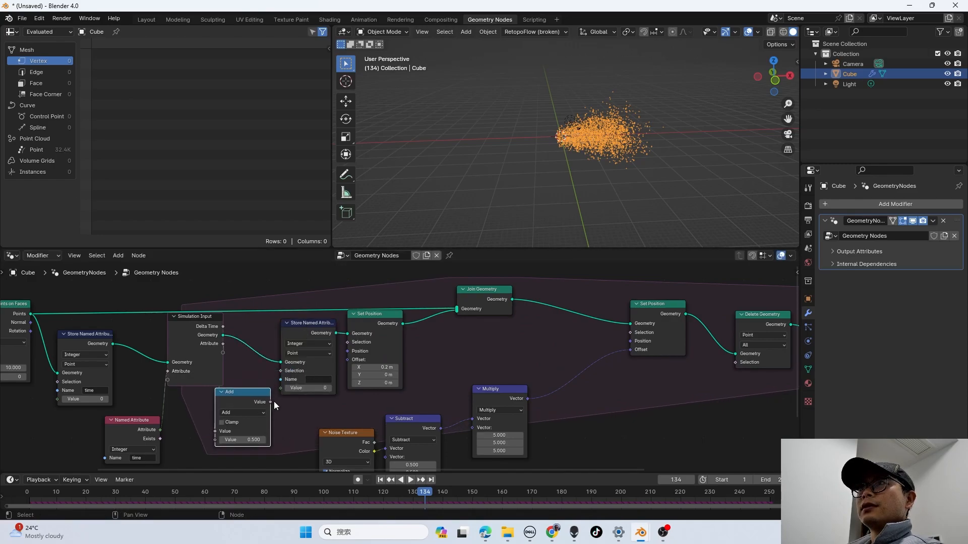
pyautogui.click(240, 436)
pyautogui.write('1')
pyautogui.press('Return')
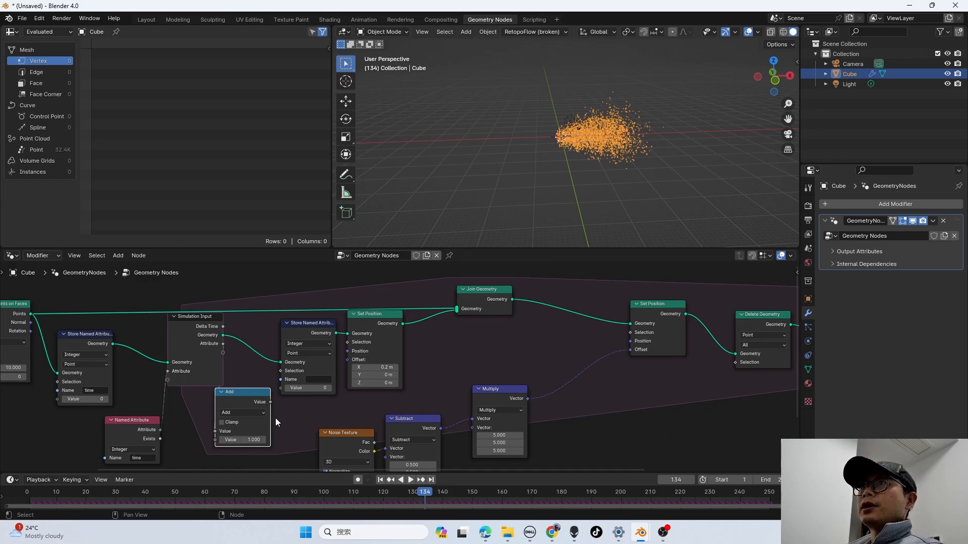
pyautogui.moveTo(271, 402)
pyautogui.mouseDown()
pyautogui.moveTo(276, 377)
pyautogui.moveTo(281, 387)
pyautogui.mouseUp()
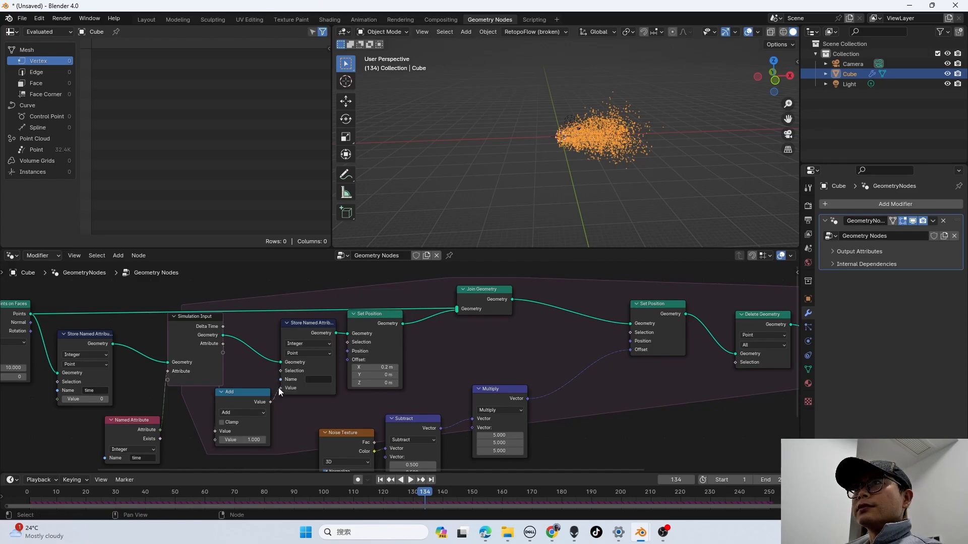
# - Name the attribute "time" in the Store Named Attribute node inside the simulation zone
pyautogui.click(316, 381)
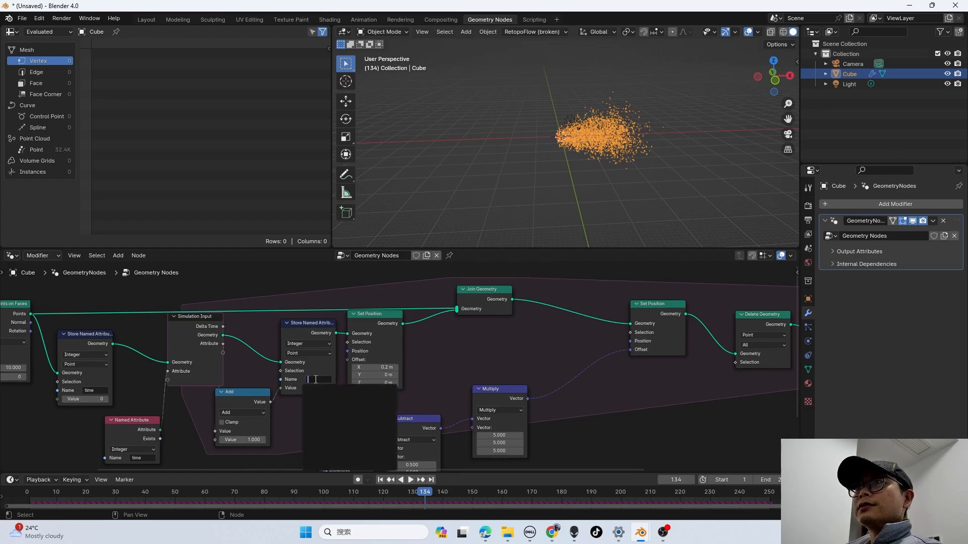
pyautogui.click(292, 389)
pyautogui.moveTo(306, 359); pyautogui.dragTo(312, 355, button='middle')
pyautogui.moveTo(259, 401); pyautogui.dragTo(260, 413)
pyautogui.click(344, 374)
pyautogui.click(323, 376)
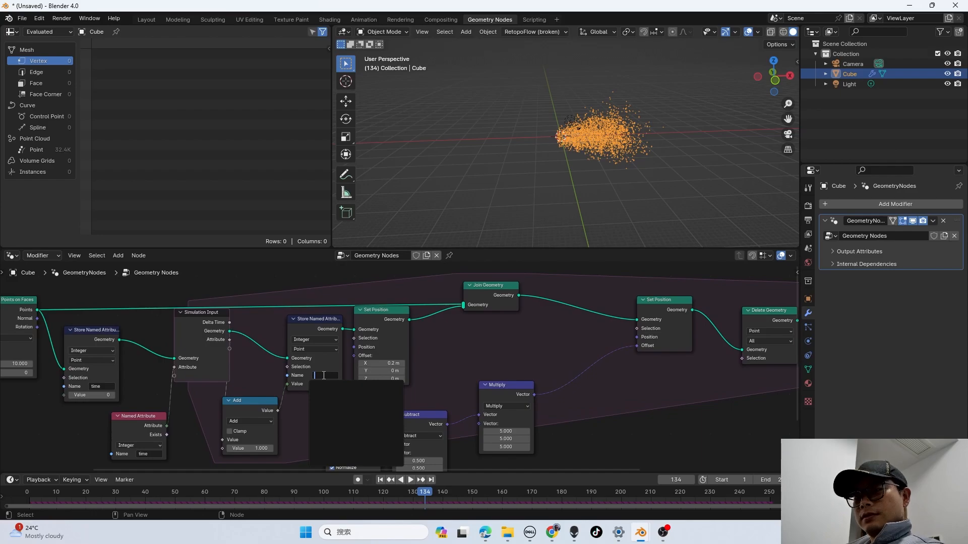
pyautogui.write('time')
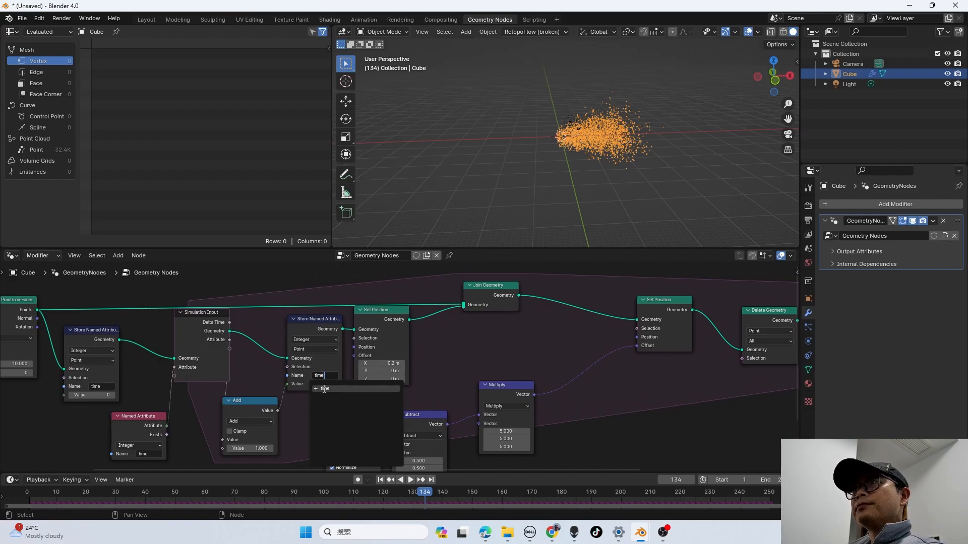
pyautogui.click(321, 390)
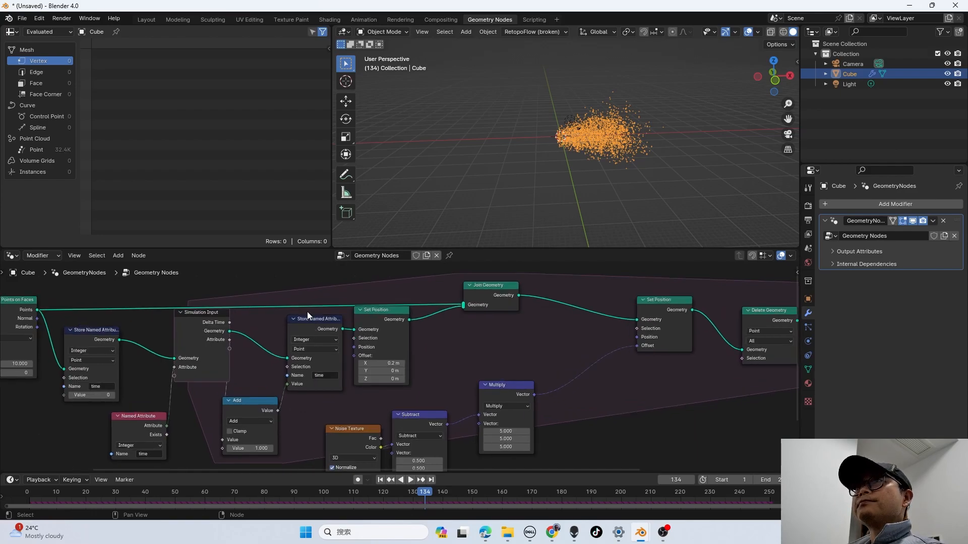
# - Show the Spline domain in the spreadsheet and play the simulation from frame 0 to check the result
pyautogui.click(46, 127)
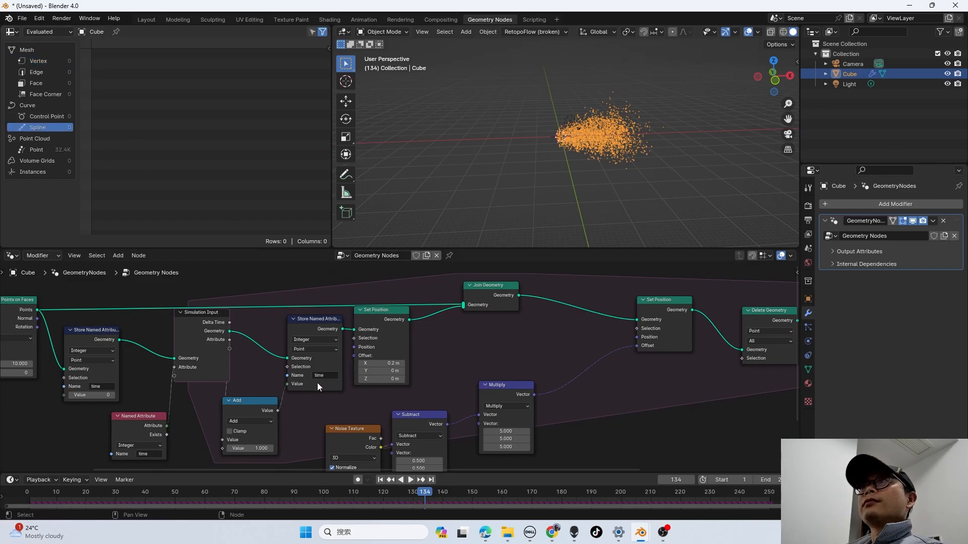
pyautogui.scroll(2, 317, 382)
pyautogui.click(27, 493)
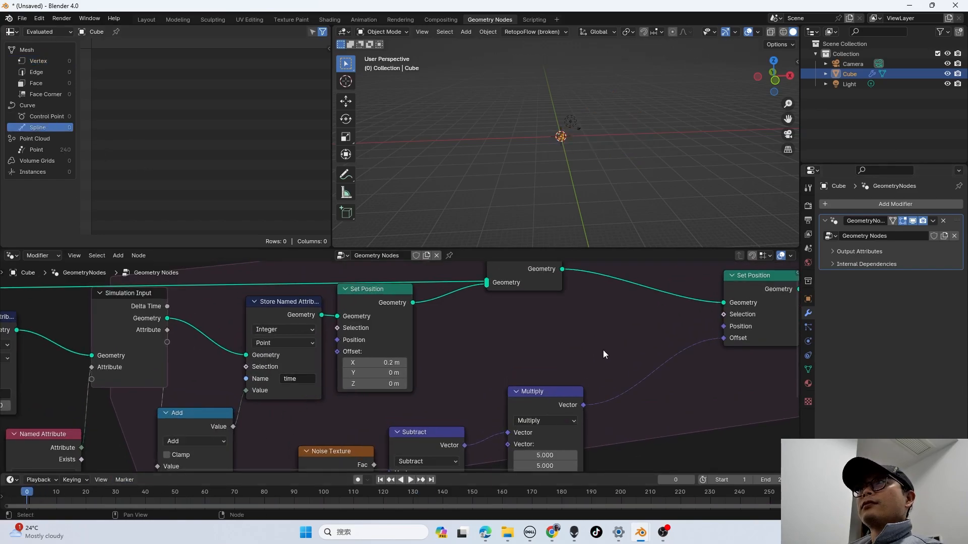
pyautogui.scroll(-4, 529, 403)
pyautogui.press('space')
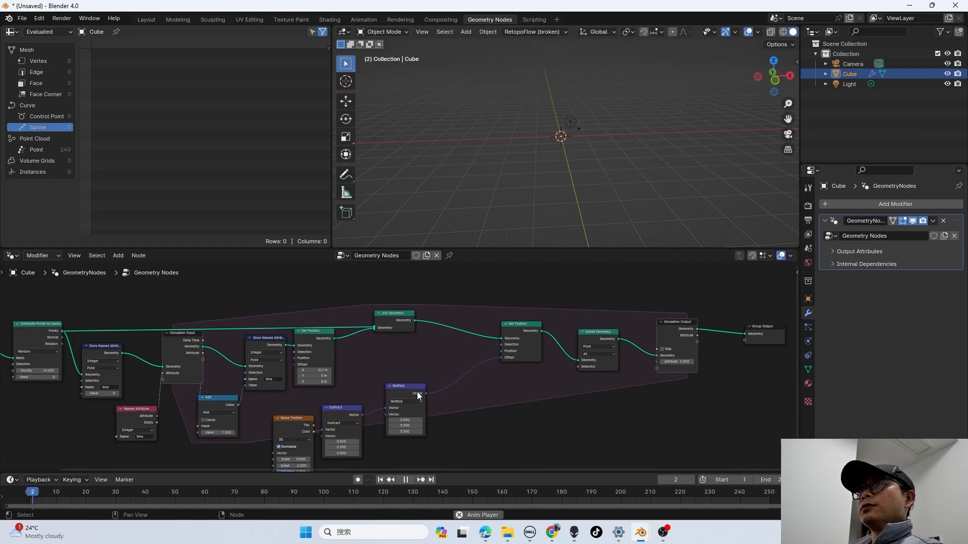
pyautogui.press('space')
# - Tidy the node layout by repositioning the first Set Position, the Named Attribute and the neighbouring nodes around Simulation Input
pyautogui.moveTo(373, 384); pyautogui.dragTo(463, 366, button='middle')
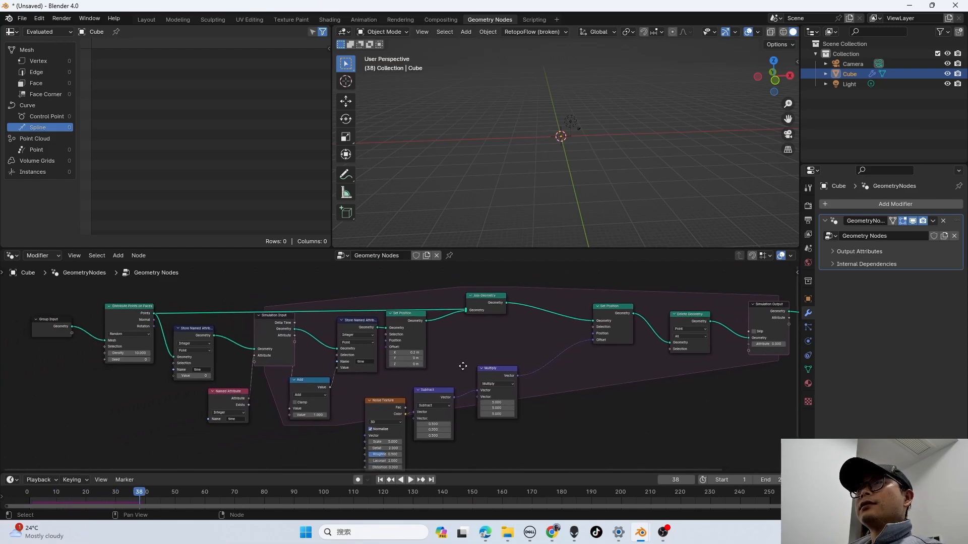
pyautogui.moveTo(253, 336); pyautogui.dragTo(243, 339)
pyautogui.moveTo(444, 416); pyautogui.dragTo(414, 424, button='middle')
pyautogui.moveTo(382, 324); pyautogui.dragTo(390, 339)
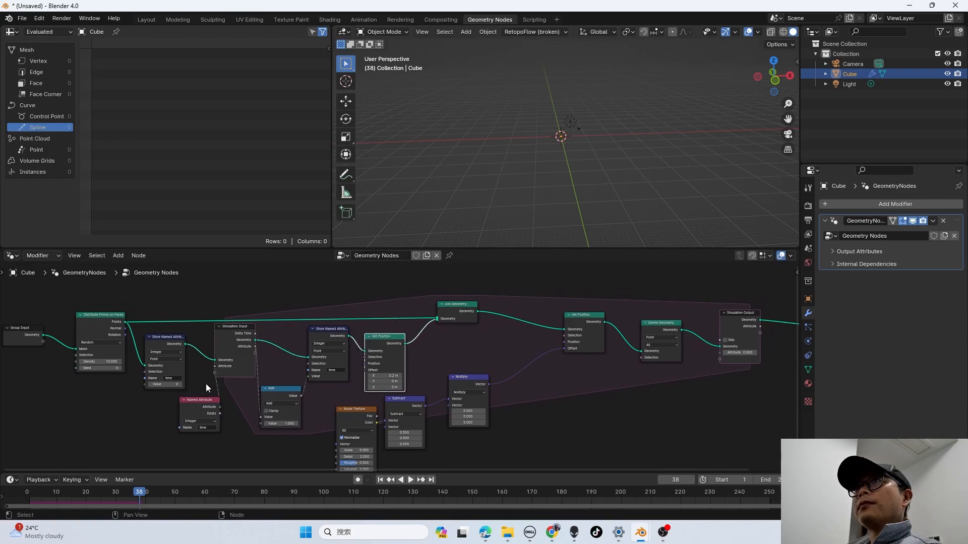
pyautogui.moveTo(200, 409); pyautogui.dragTo(171, 413)
pyautogui.scroll(1, 396, 364)
pyautogui.moveTo(261, 403); pyautogui.dragTo(263, 407)
pyautogui.click(321, 327)
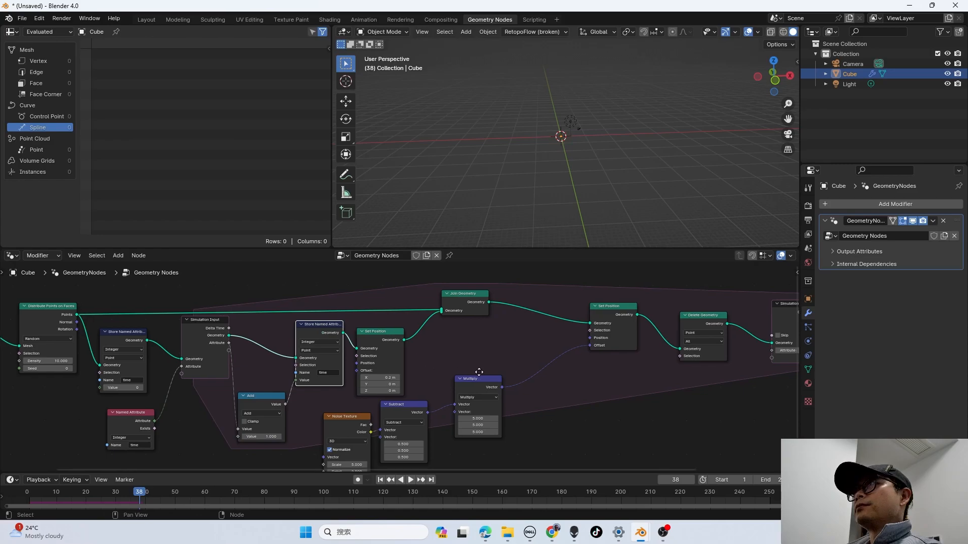
pyautogui.moveTo(474, 375); pyautogui.dragTo(419, 385, button='middle')
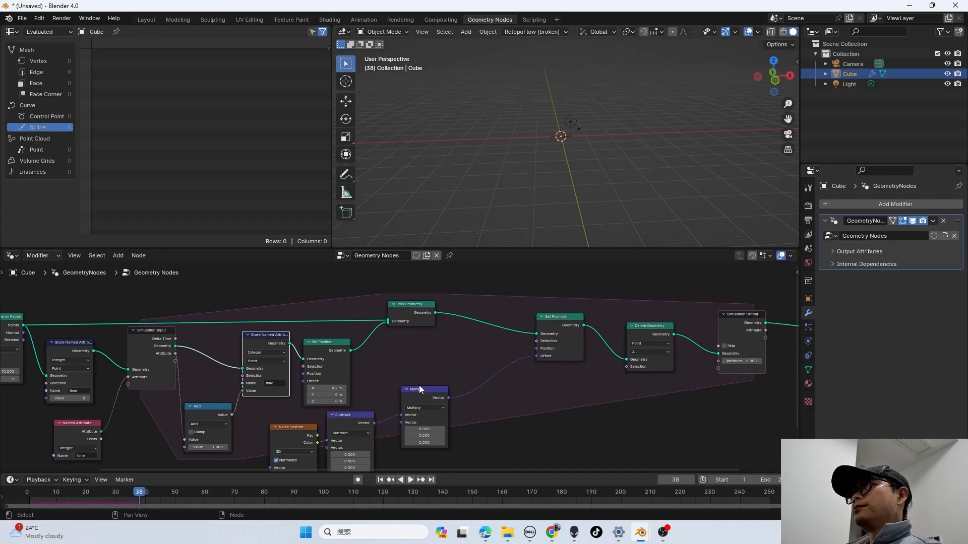
pyautogui.scroll(-1, 419, 385)
pyautogui.moveTo(383, 348); pyautogui.dragTo(409, 355, button='middle')
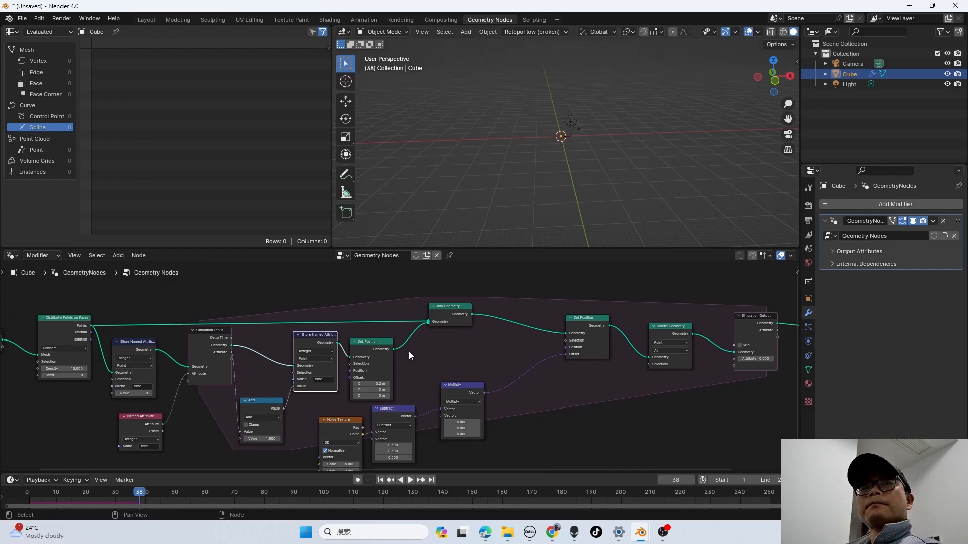
pyautogui.moveTo(382, 355)
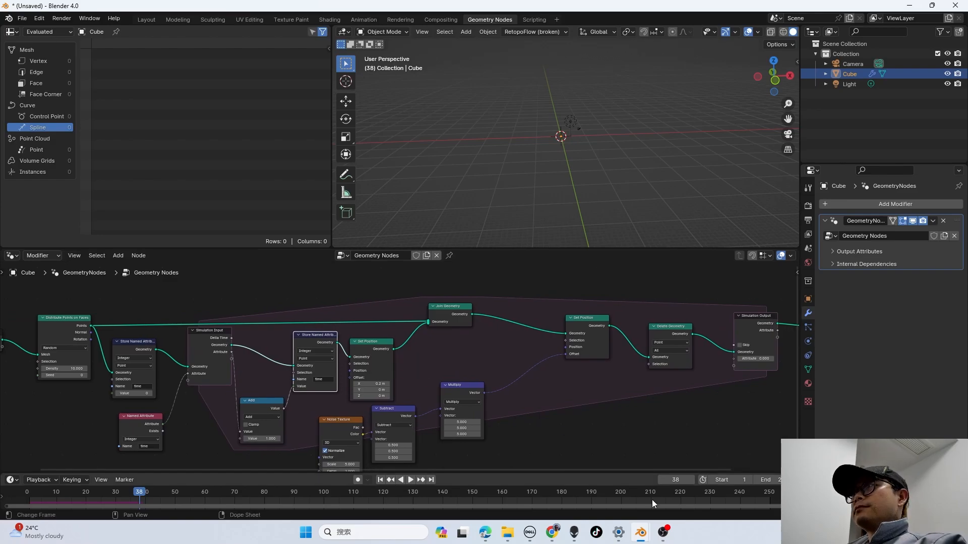
pyautogui.click(663, 532)
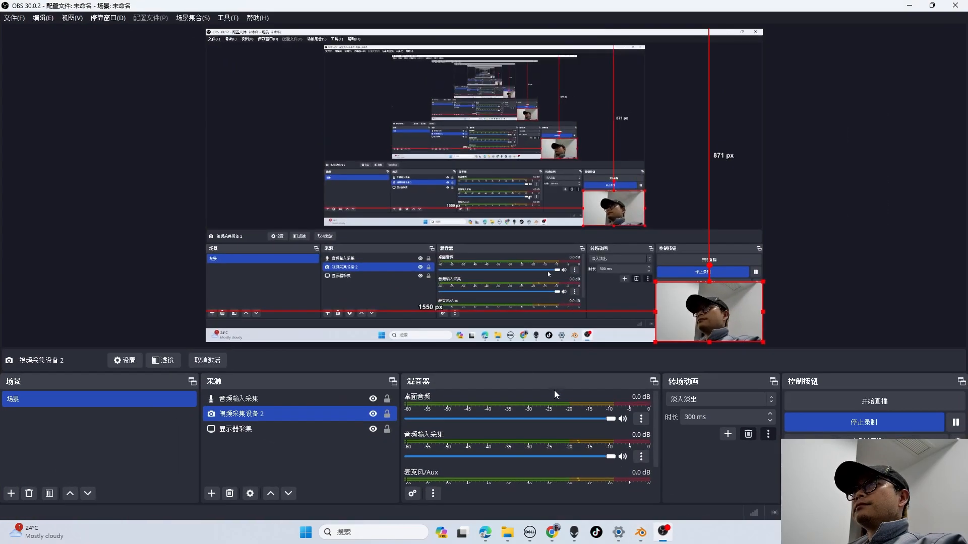
pyautogui.click(851, 422)
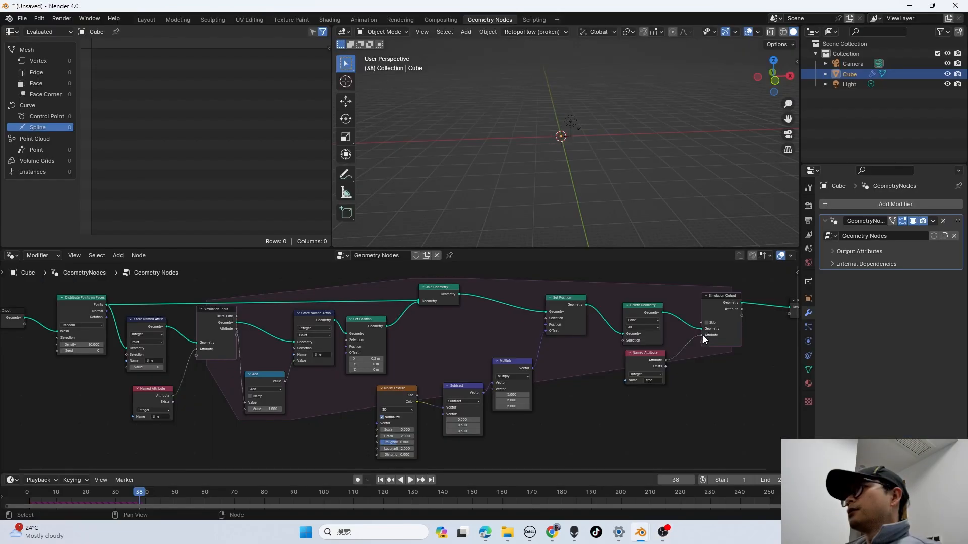
# - Reposition the Named Attribute node beneath Simulation Output and shift Delete Geometry away from the second Set Position
pyautogui.scroll(-2, 625, 363)
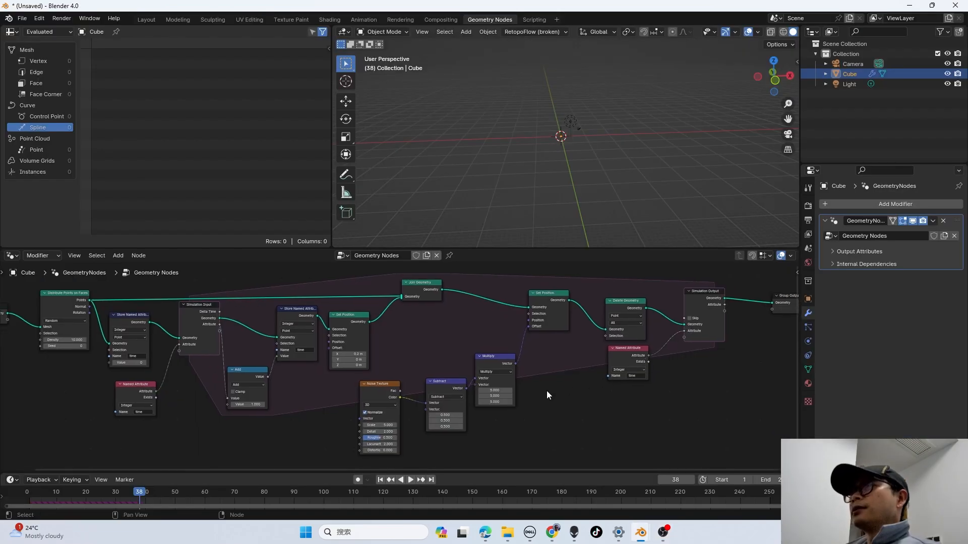
pyautogui.moveTo(546, 391); pyautogui.dragTo(485, 376, button='middle')
pyautogui.moveTo(546, 338); pyautogui.dragTo(580, 340)
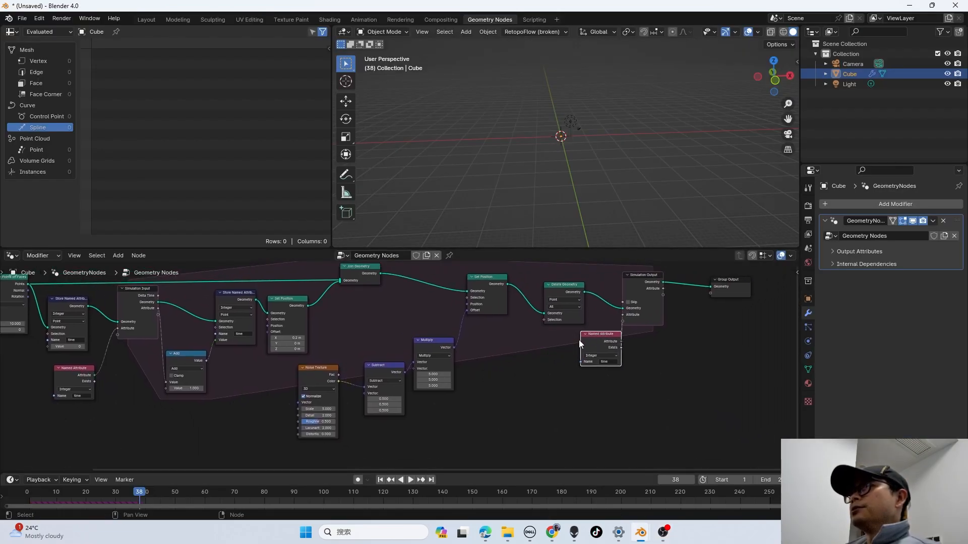
pyautogui.scroll(2, 576, 337)
pyautogui.scroll(-2, 560, 356)
pyautogui.moveTo(571, 335); pyautogui.dragTo(518, 365, button='middle')
pyautogui.scroll(3, 555, 344)
pyautogui.moveTo(693, 397); pyautogui.dragTo(719, 320)
pyautogui.moveTo(558, 328); pyautogui.dragTo(543, 317, button='middle')
pyautogui.moveTo(557, 291); pyautogui.dragTo(571, 291)
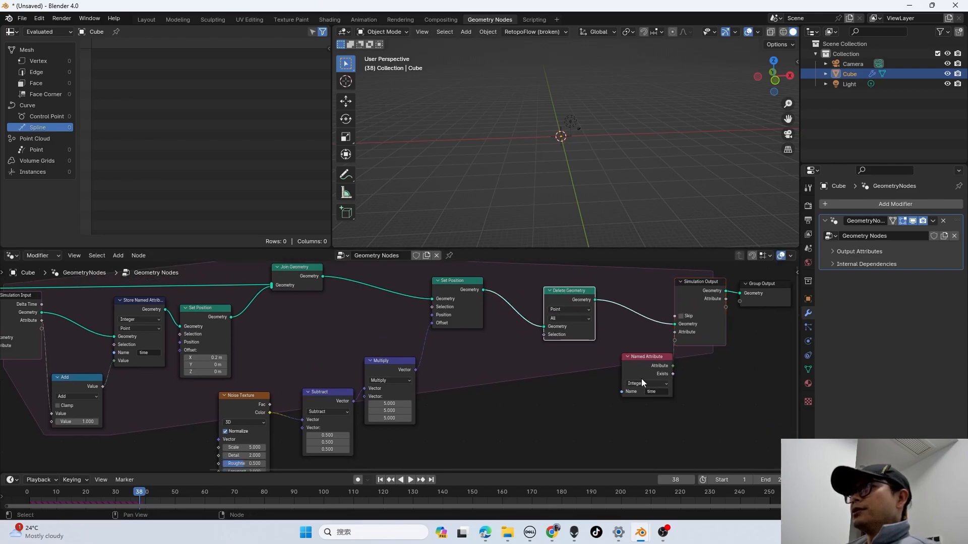
pyautogui.moveTo(563, 362); pyautogui.dragTo(557, 342, button='middle')
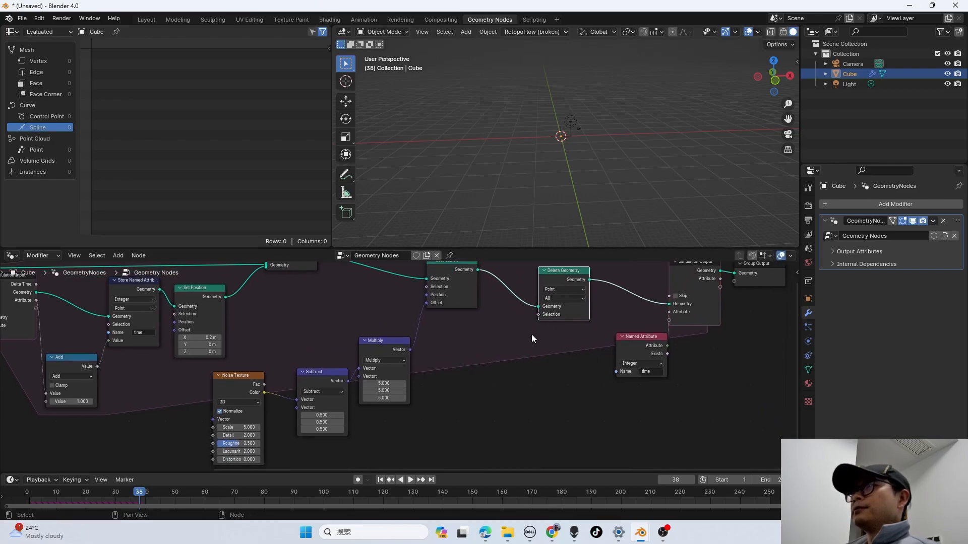
# - Switch to the particlenoisev1 Blender file, examine the nodes driving Delete Geometry's Selection, and return to the unsaved Blender file
pyautogui.moveTo(648, 540)
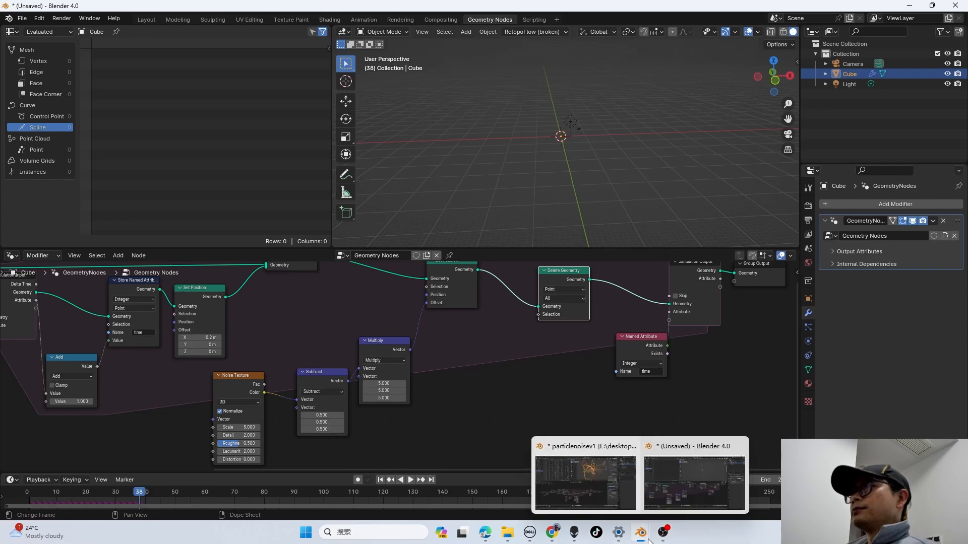
pyautogui.click(583, 476)
pyautogui.scroll(2, 386, 392)
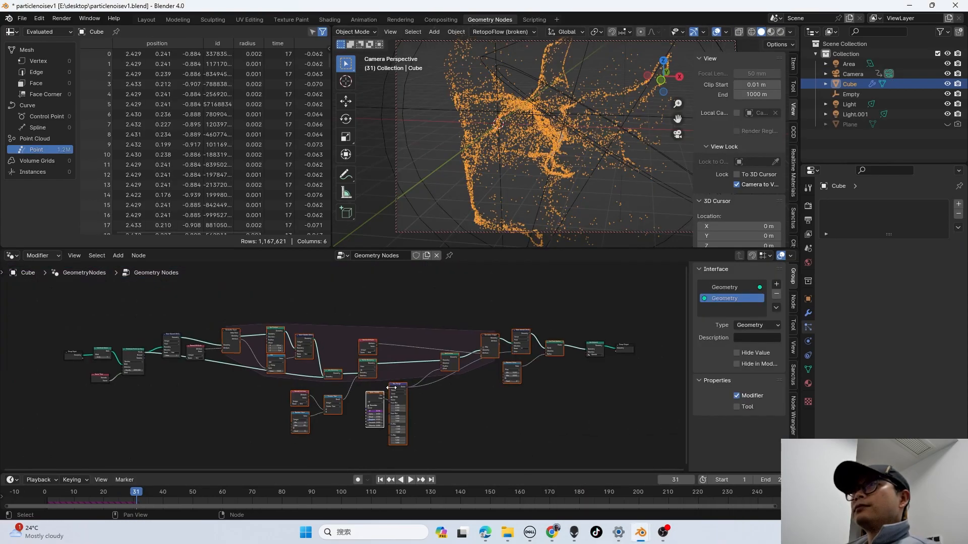
pyautogui.scroll(2, 339, 411)
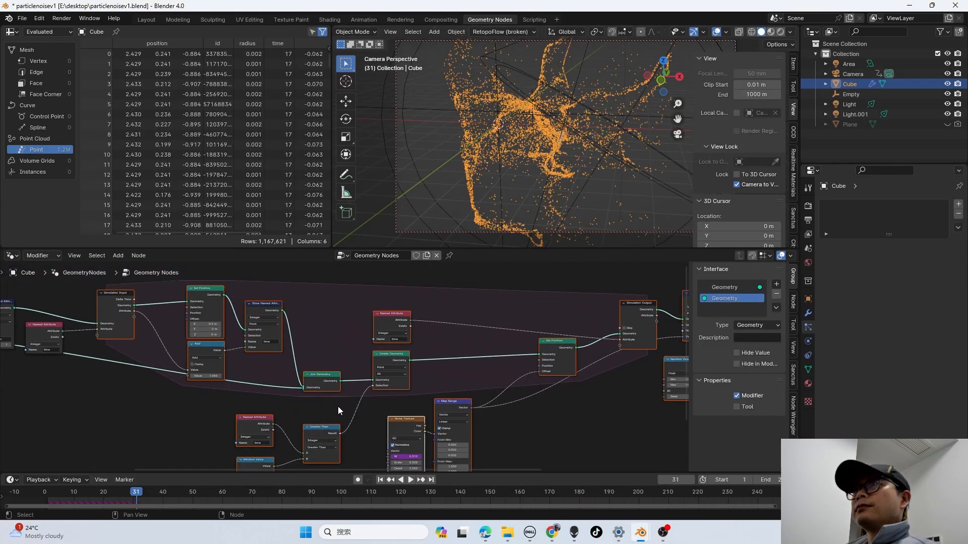
pyautogui.moveTo(334, 408); pyautogui.dragTo(339, 362, button='middle')
pyautogui.scroll(1, 343, 367)
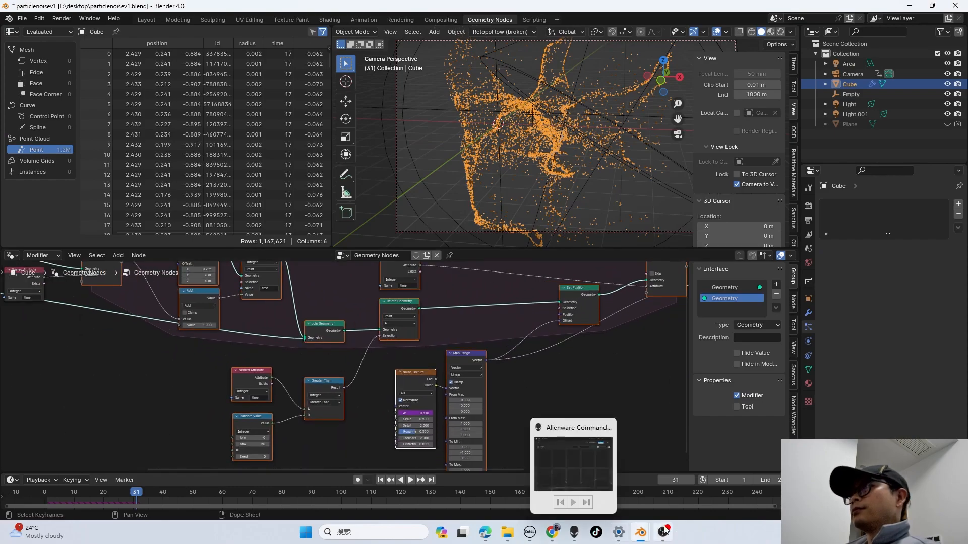
pyautogui.moveTo(637, 537)
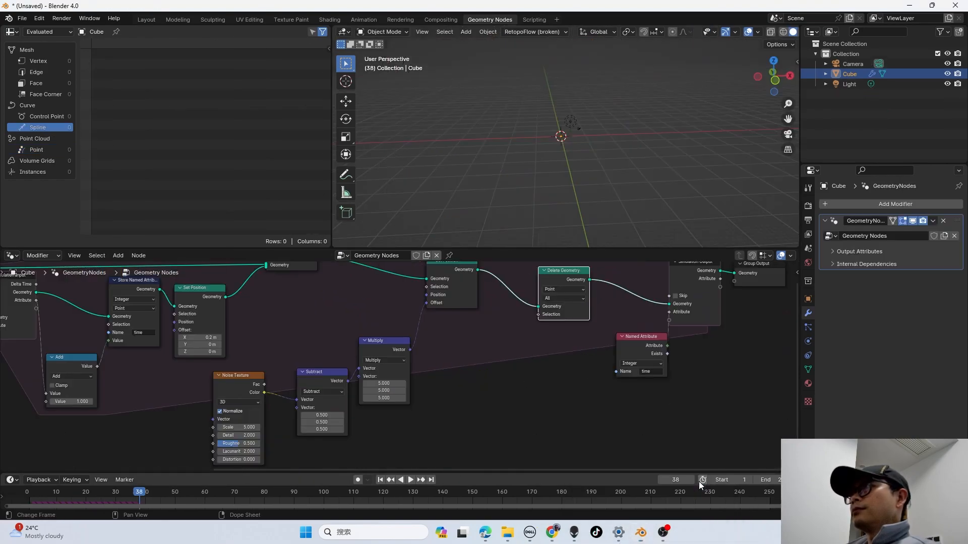
pyautogui.click(699, 482)
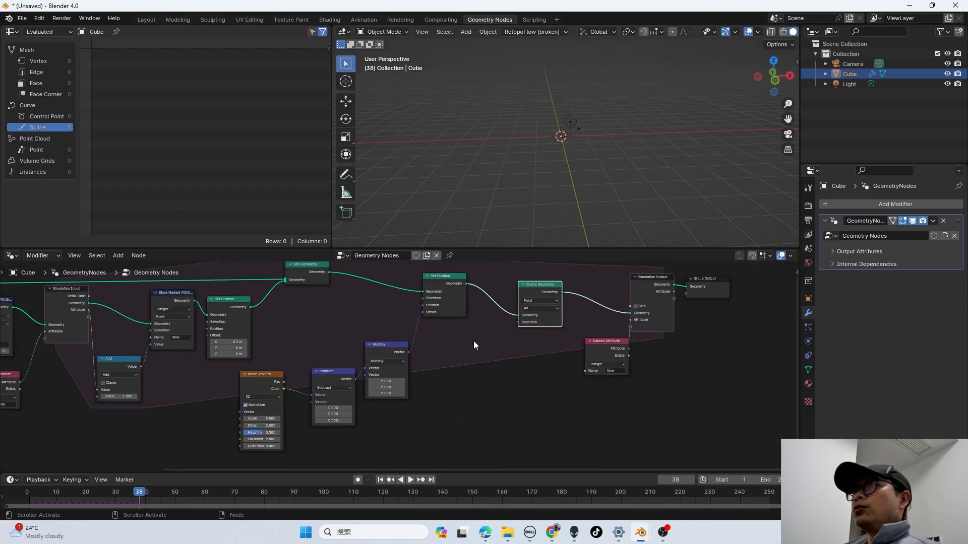
# - Add a Compare node below Delete Geometry
pyautogui.hotkey('shift', 'a')
pyautogui.write('com')
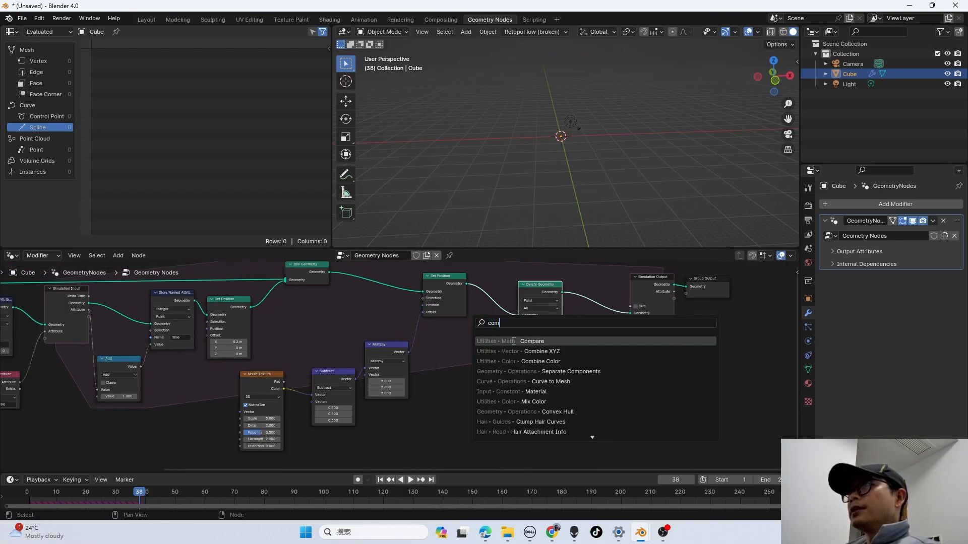
pyautogui.press('Return')
pyautogui.scroll(2, 500, 387)
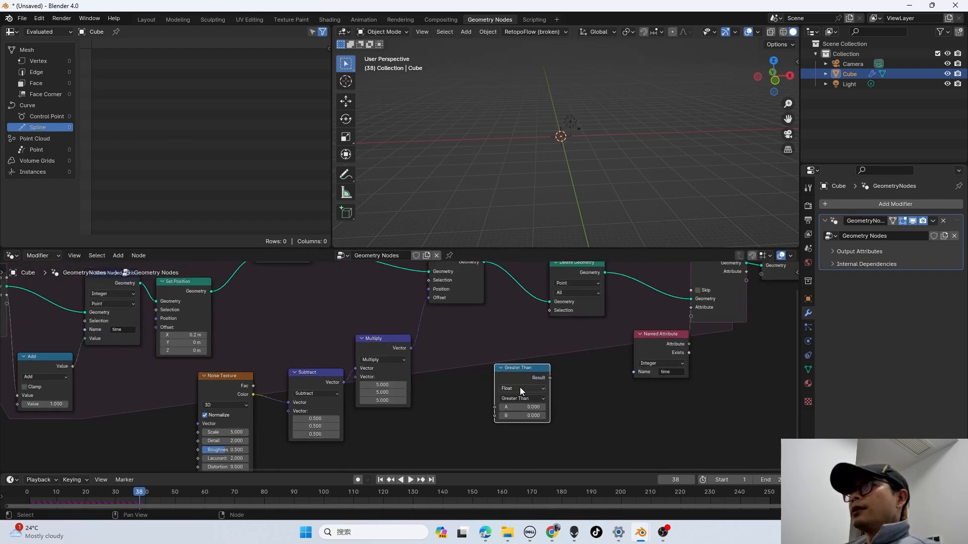
pyautogui.scroll(2, 518, 386)
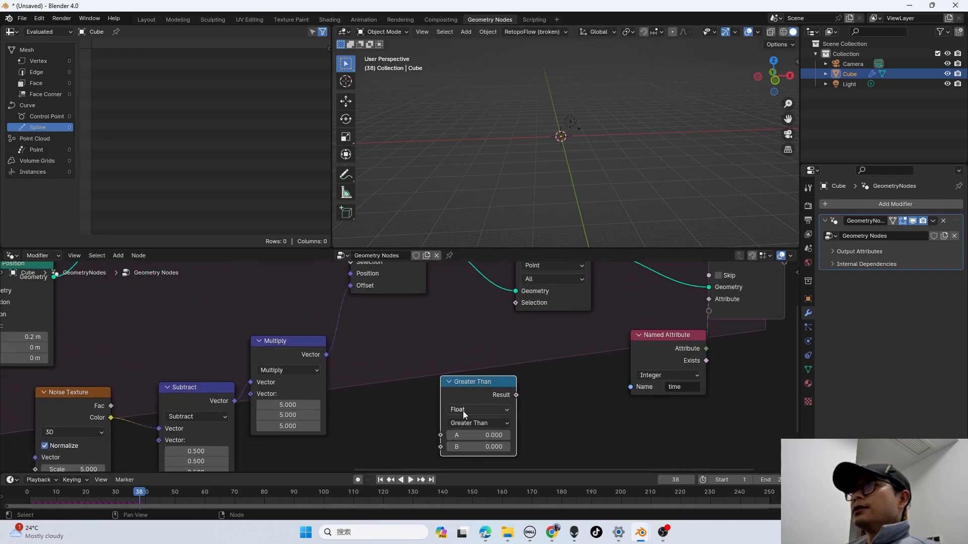
# - Reposition the Greater Than Compare node and place a copy of the "time" Named Attribute node beside its inputs
pyautogui.moveTo(463, 411); pyautogui.dragTo(482, 364, button='middle')
pyautogui.scroll(-1, 482, 364)
pyautogui.moveTo(486, 347); pyautogui.dragTo(503, 349)
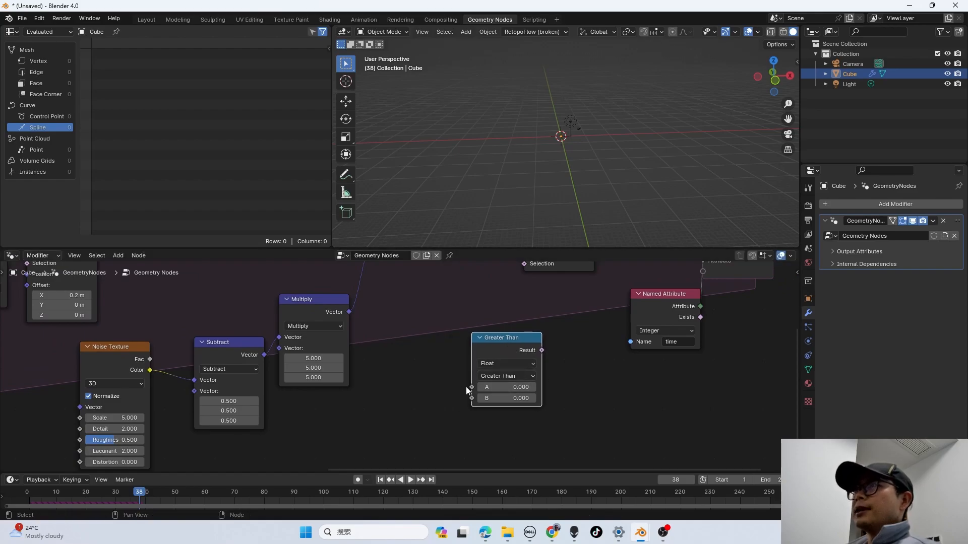
pyautogui.click(655, 312)
pyautogui.hotkey('shift', 'd')
pyautogui.click(411, 342)
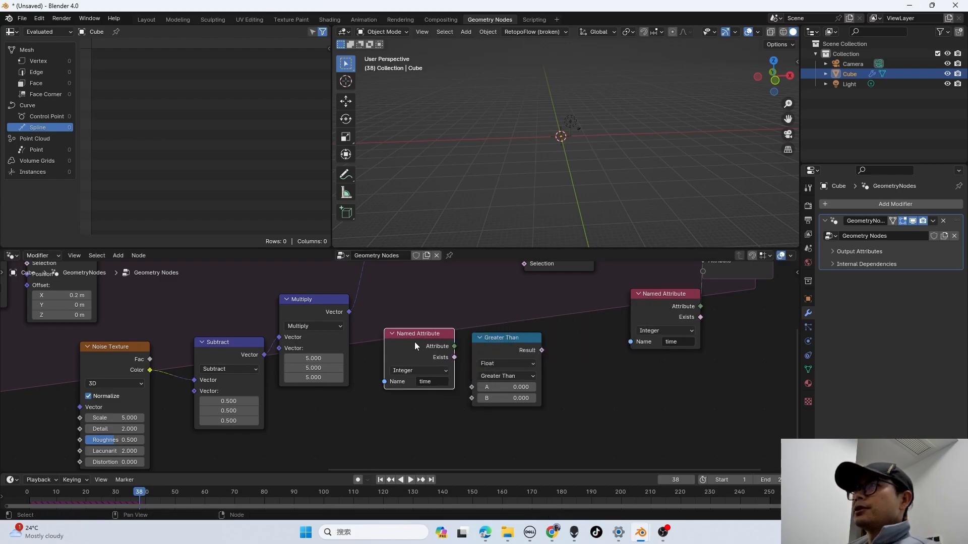
# - Switch the Compare node's data type to Integer and feed the copied Named Attribute's Attribute output into A
pyautogui.moveTo(455, 348); pyautogui.dragTo(472, 386)
pyautogui.click(492, 364)
pyautogui.click(508, 399)
pyautogui.moveTo(510, 377); pyautogui.dragTo(489, 383, button='middle')
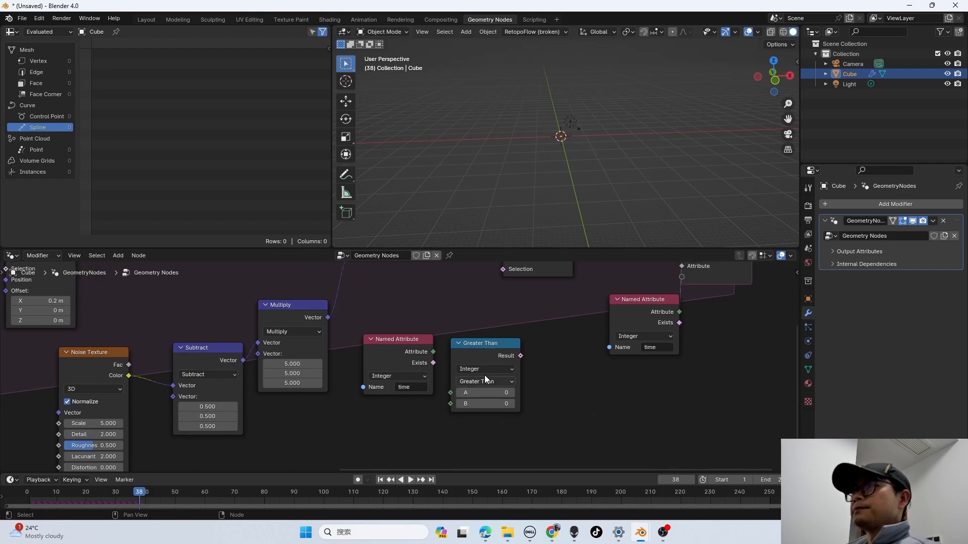
pyautogui.moveTo(433, 352); pyautogui.dragTo(451, 393)
pyautogui.moveTo(484, 381); pyautogui.dragTo(460, 417, button='middle')
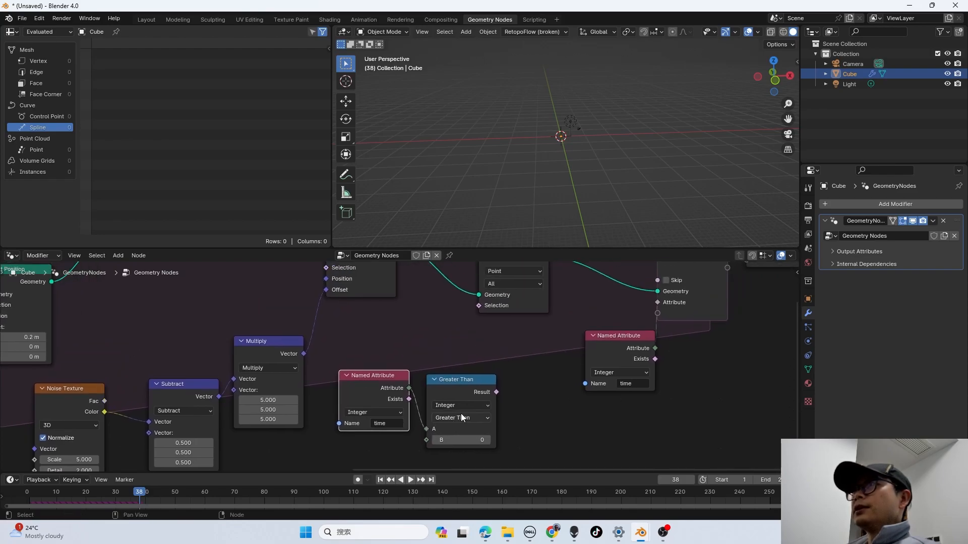
# - Connect the Compare node's Result to Delete Geometry's Selection and move the Compare node closer to its Named Attribute
pyautogui.moveTo(497, 392); pyautogui.dragTo(479, 306)
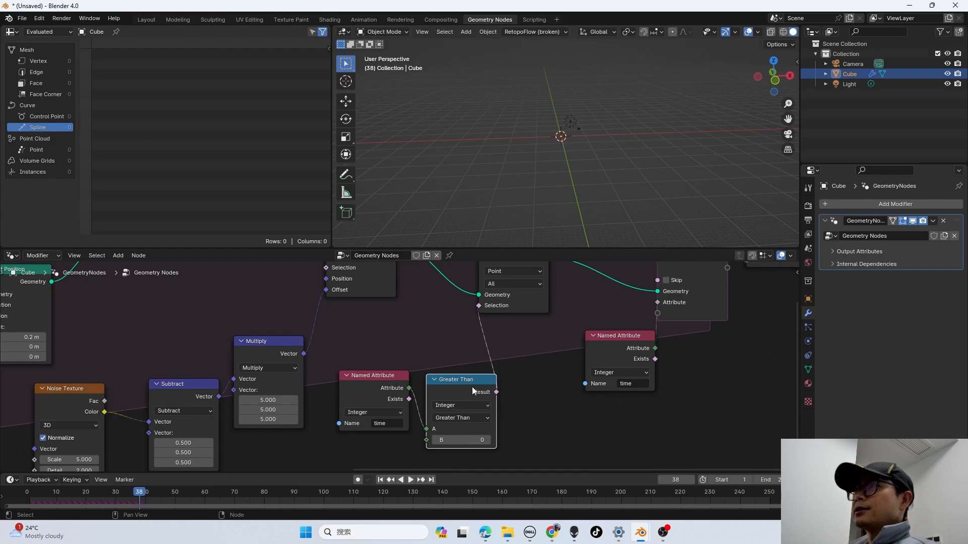
pyautogui.scroll(2, 479, 454)
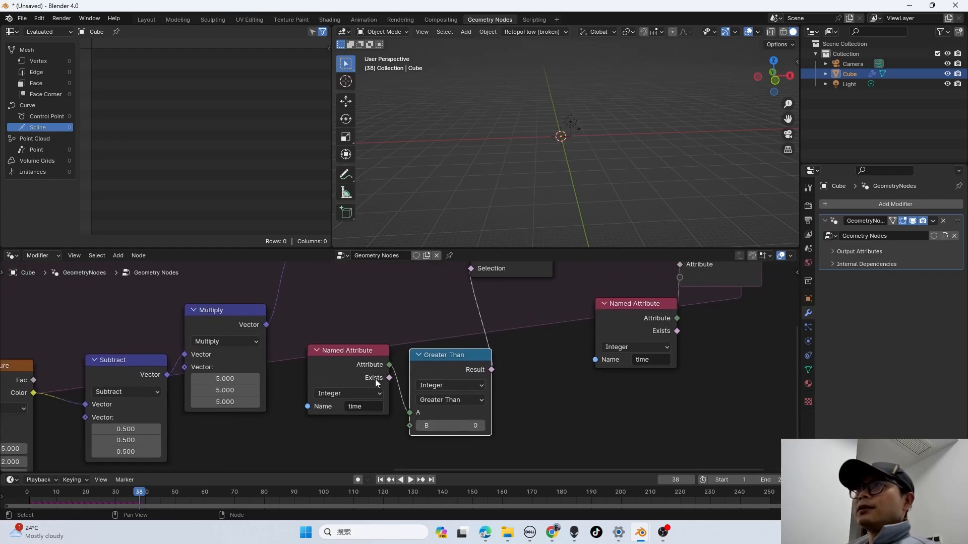
pyautogui.moveTo(461, 366); pyautogui.dragTo(453, 366)
pyautogui.moveTo(453, 374); pyautogui.dragTo(450, 364, button='middle')
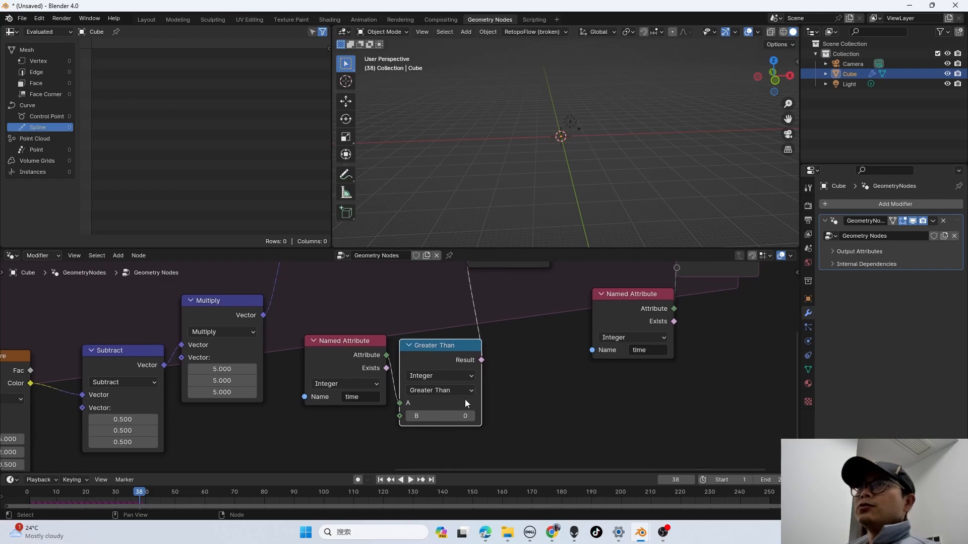
pyautogui.scroll(-1, 486, 396)
# - Set the Compare node's B threshold to 10 and play the simulation to check the point cloud
pyautogui.click(447, 412)
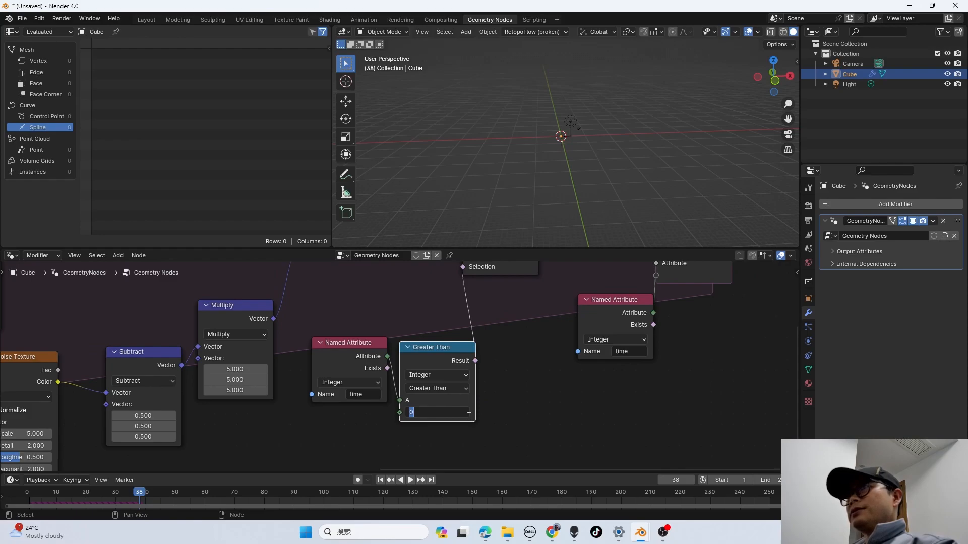
pyautogui.write('10')
pyautogui.press('Return')
pyautogui.press('space')
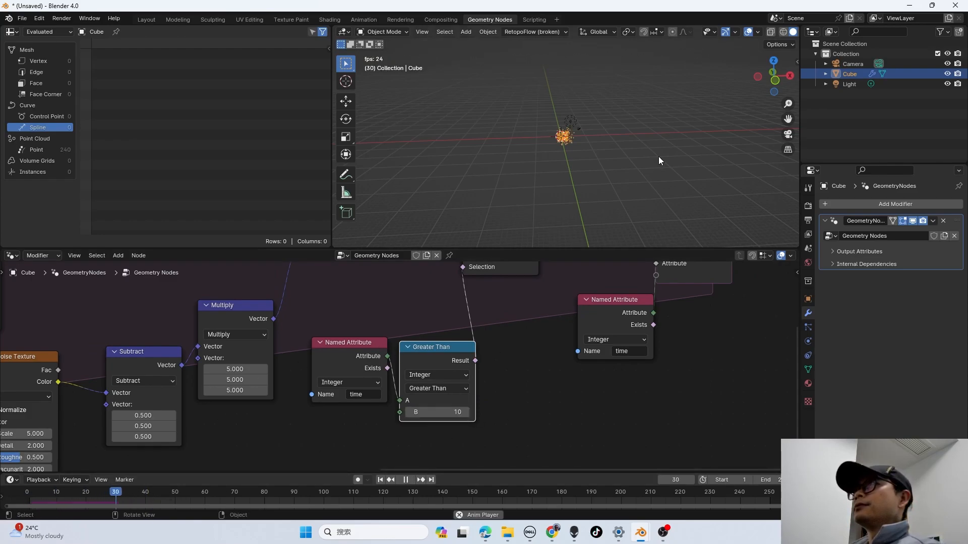
pyautogui.press('space')
pyautogui.scroll(5, 582, 146)
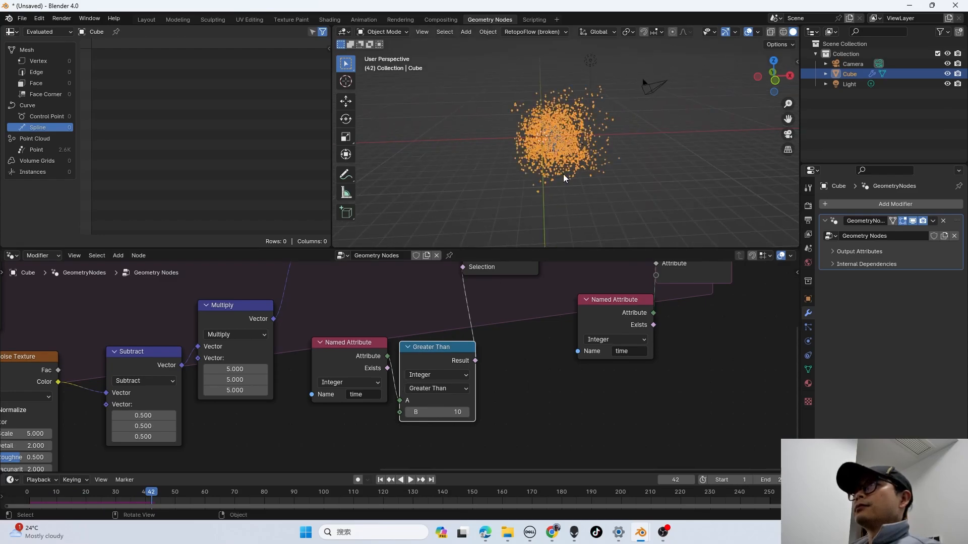
pyautogui.press('space')
pyautogui.press('space')
pyautogui.press('space')
pyautogui.press('space')
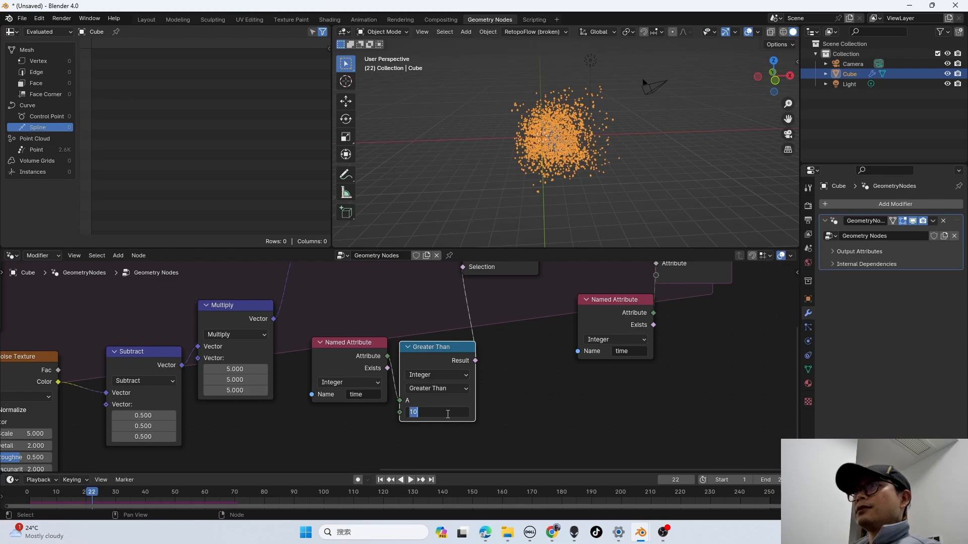
# - Set the Compare node's B threshold to 100 and replay the simulation from the start
pyautogui.press('Return')
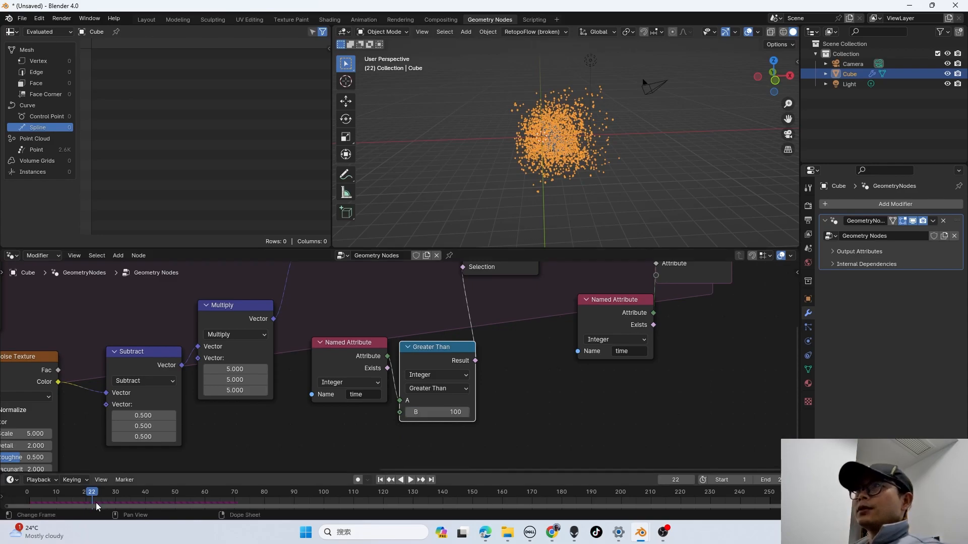
pyautogui.click(23, 492)
pyautogui.press('space')
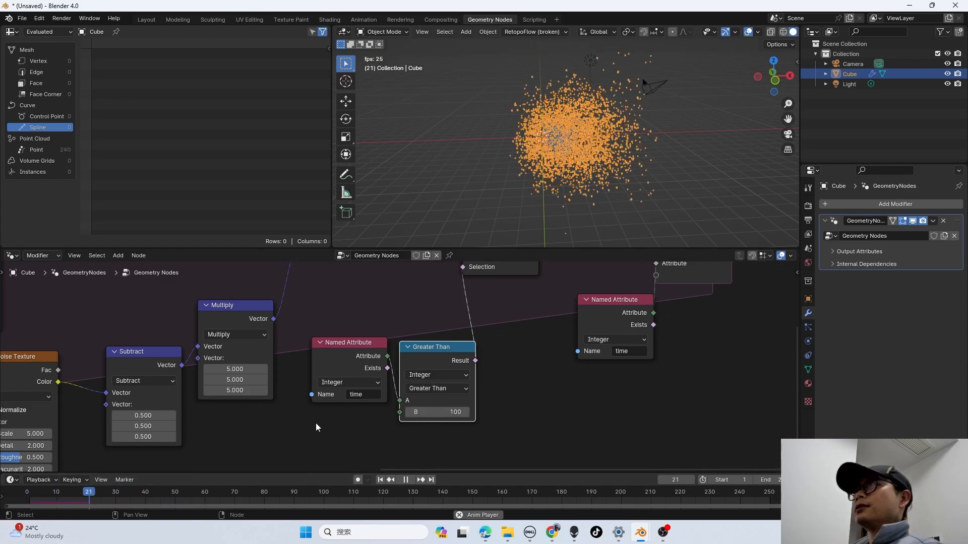
pyautogui.scroll(-2, 423, 407)
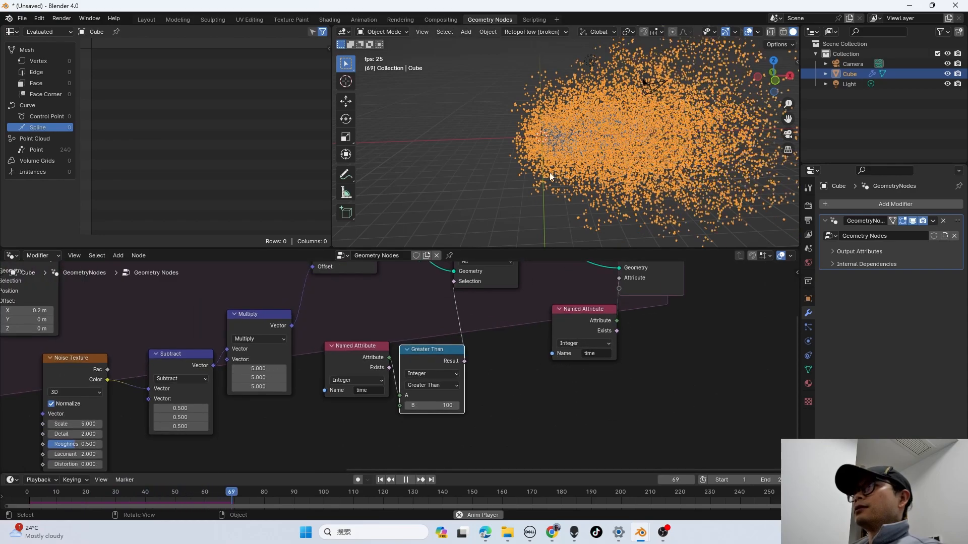
pyautogui.scroll(-4, 517, 178)
pyautogui.scroll(-3, 646, 168)
pyautogui.moveTo(645, 168); pyautogui.dragTo(601, 181, button='middle')
pyautogui.press('space')
# - Move the Group Output node farther away from Simulation Output
pyautogui.scroll(-1, 495, 320)
pyautogui.moveTo(495, 321); pyautogui.dragTo(504, 382, button='middle')
pyautogui.scroll(-1, 505, 383)
pyautogui.moveTo(335, 379); pyautogui.dragTo(461, 359, button='middle')
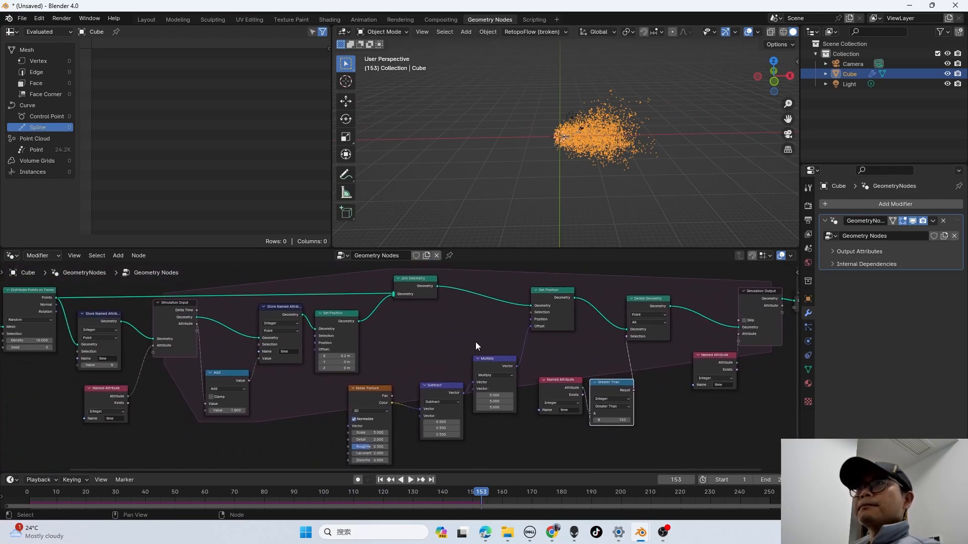
pyautogui.scroll(1, 356, 364)
pyautogui.moveTo(356, 364); pyautogui.dragTo(383, 318, button='middle')
pyautogui.moveTo(468, 359); pyautogui.dragTo(422, 399, button='middle')
pyautogui.scroll(-2, 422, 398)
pyautogui.moveTo(517, 389); pyautogui.dragTo(383, 386, button='middle')
pyautogui.moveTo(658, 350); pyautogui.dragTo(768, 307)
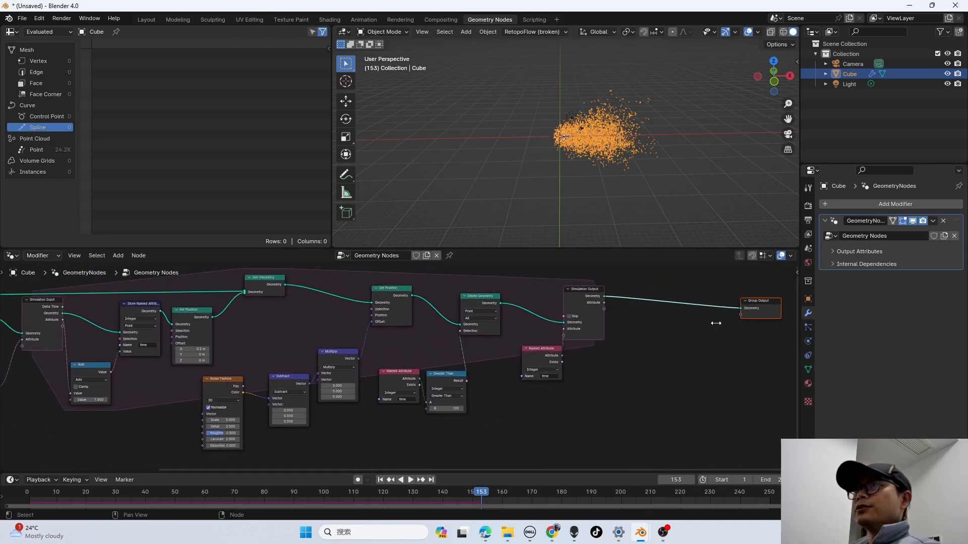
# - Shift the Noise Texture node slightly lower beneath the simulation zone
pyautogui.scroll(-2, 180, 421)
pyautogui.scroll(5, 181, 421)
pyautogui.scroll(-3, 212, 411)
pyautogui.moveTo(213, 411); pyautogui.dragTo(385, 377, button='middle')
pyautogui.scroll(3, 386, 368)
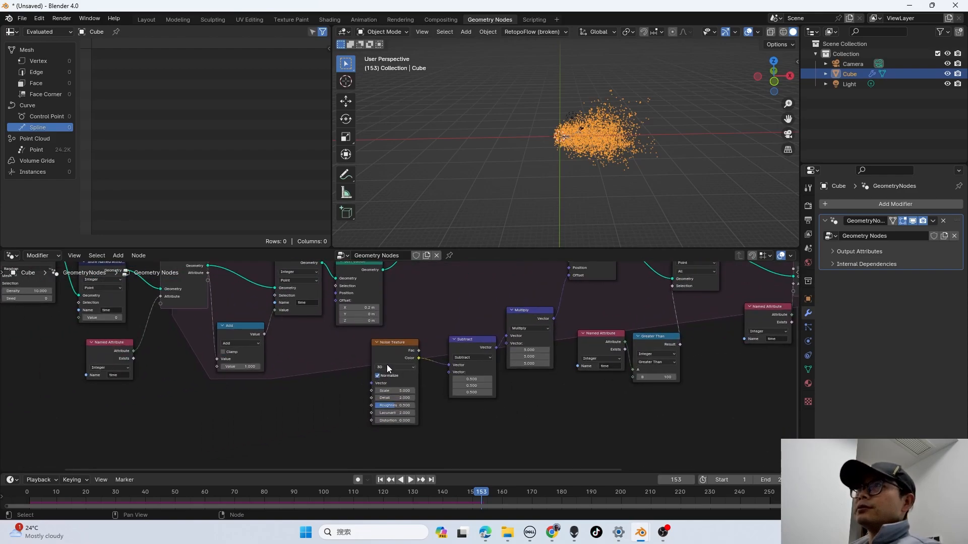
pyautogui.moveTo(386, 349); pyautogui.dragTo(401, 370)
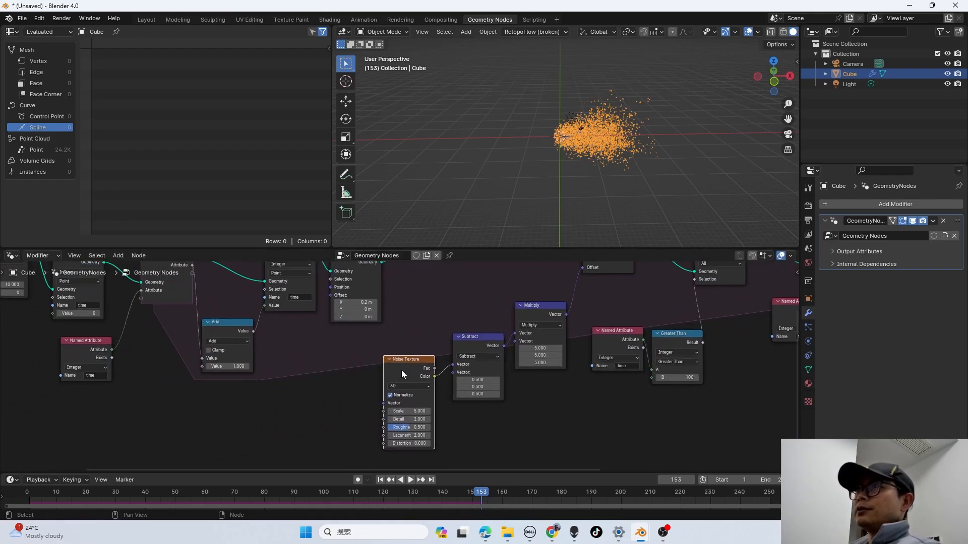
pyautogui.moveTo(407, 370); pyautogui.dragTo(410, 389, button='middle')
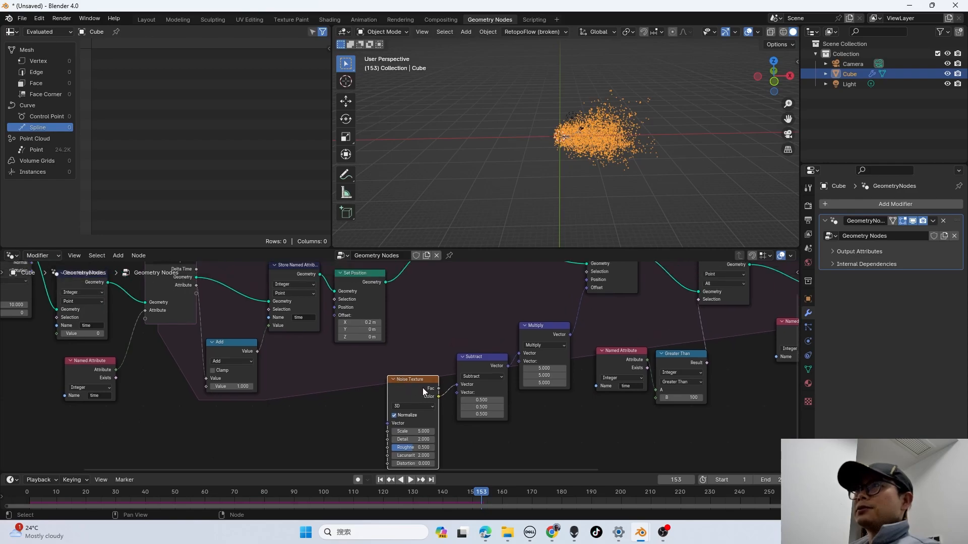
# - Change the Noise Texture's dimensions to 4D
pyautogui.scroll(2, 422, 378)
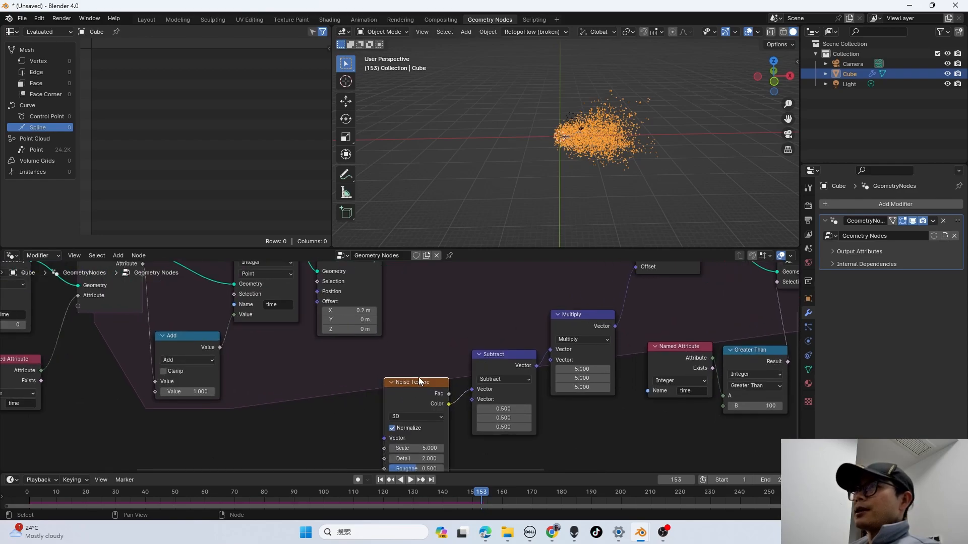
pyautogui.moveTo(420, 381)
pyautogui.mouseDown(button='middle')
pyautogui.moveTo(380, 370)
pyautogui.moveTo(414, 370)
pyautogui.mouseUp(button='middle')
pyautogui.scroll(-1, 380, 370)
pyautogui.scroll(2, 464, 398)
pyautogui.scroll(-4, 435, 418)
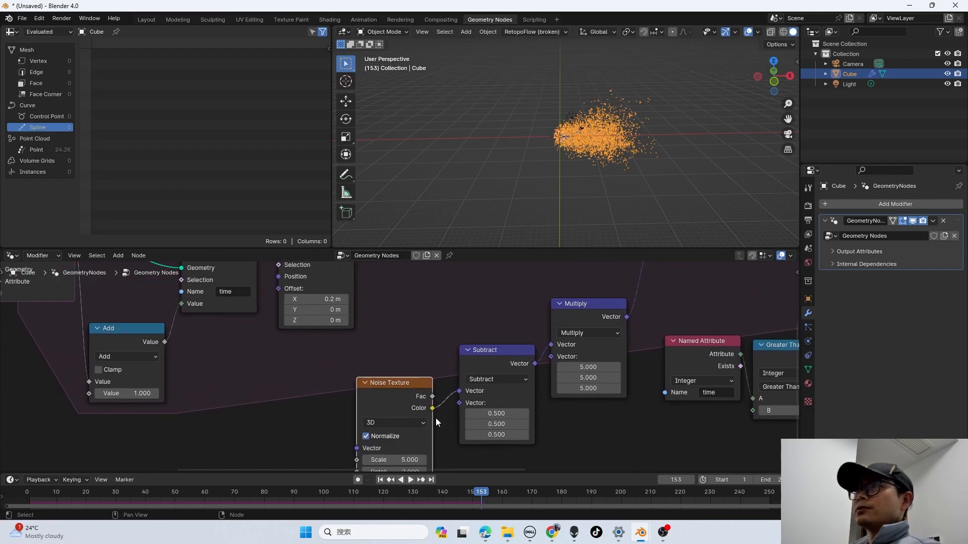
pyautogui.scroll(4, 418, 409)
pyautogui.scroll(1, 411, 374)
pyautogui.doubleClick(353, 399)
pyautogui.press('Return')
pyautogui.moveTo(366, 342); pyautogui.dragTo(345, 319, button='middle')
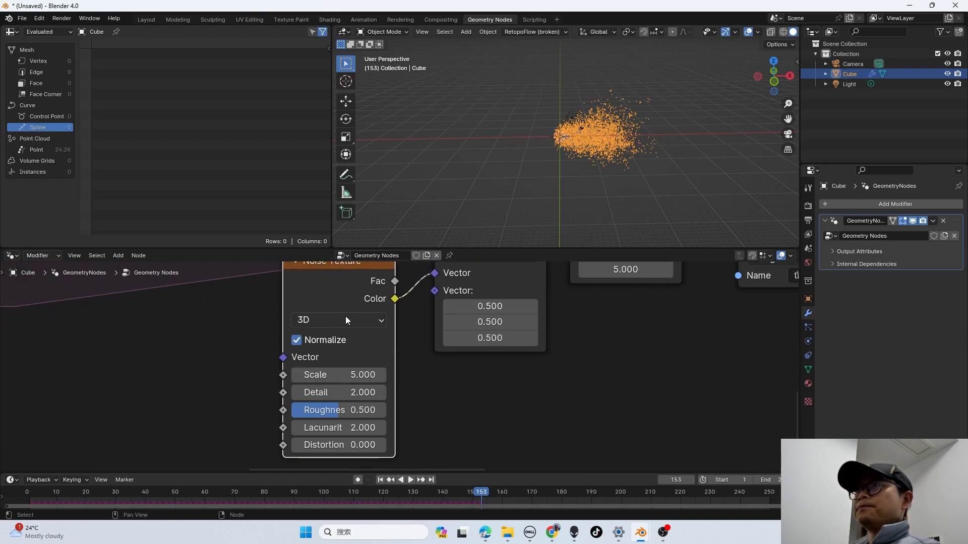
pyautogui.click(344, 318)
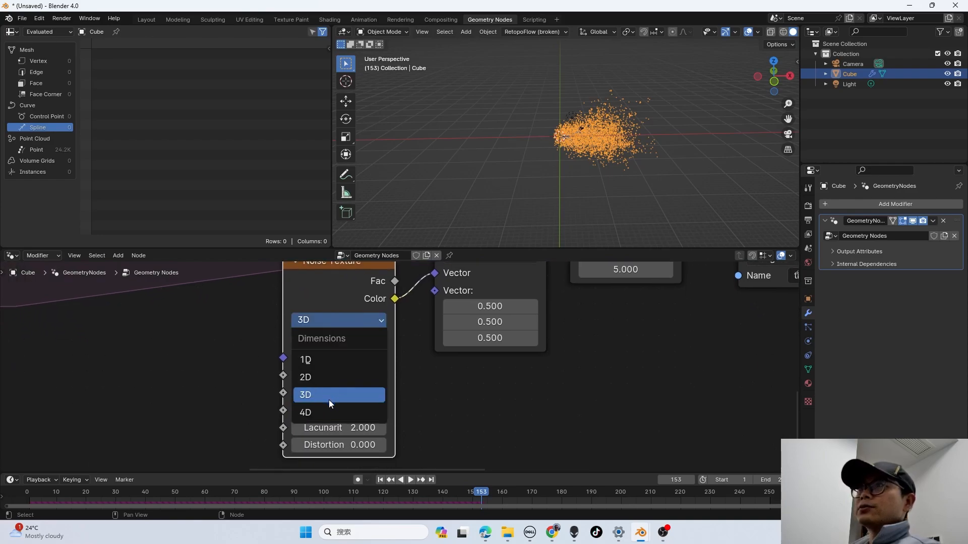
pyautogui.click(330, 413)
pyautogui.moveTo(353, 401); pyautogui.dragTo(357, 391, button='middle')
# - Set the Noise Texture's Scale to 2 and replay the simulation from the start
pyautogui.click(360, 385)
pyautogui.write('2')
pyautogui.press('Return')
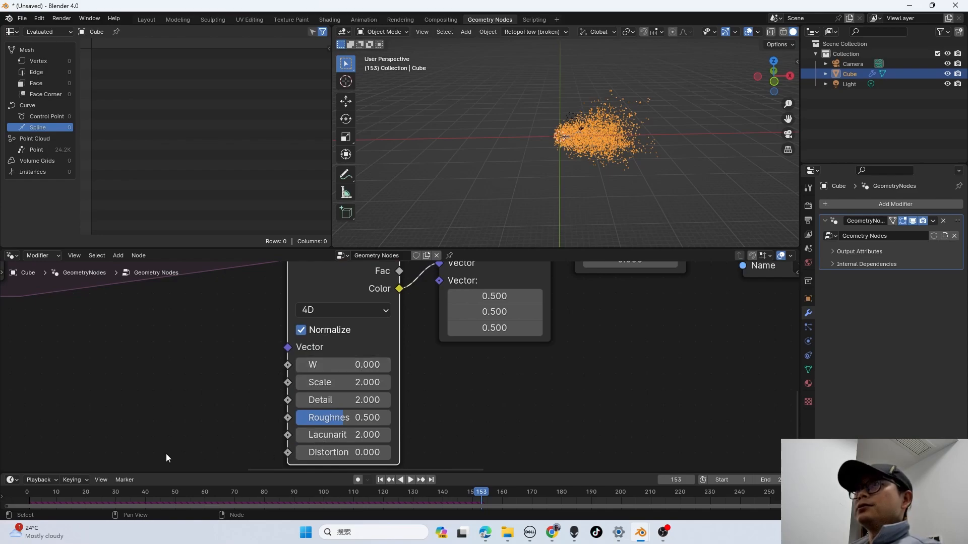
pyautogui.moveTo(74, 492); pyautogui.dragTo(26, 492)
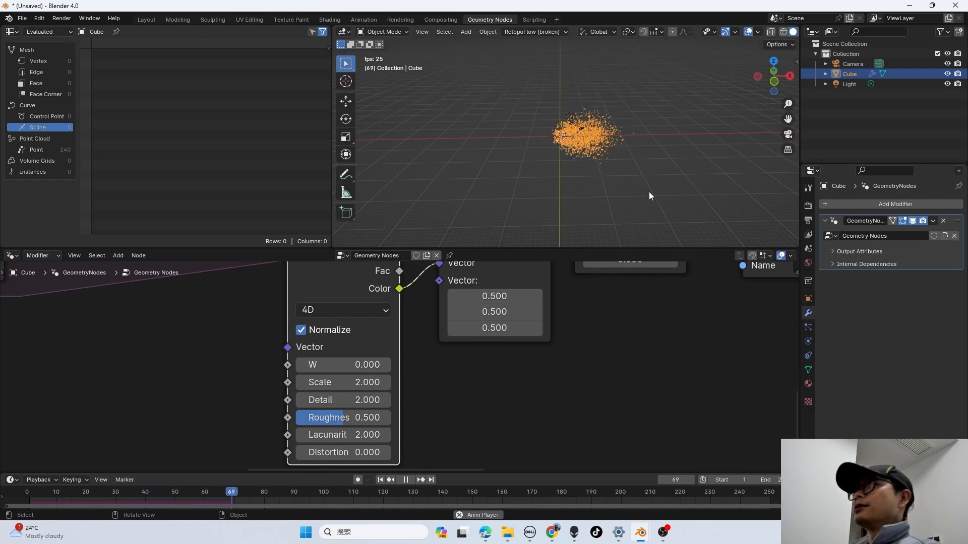
pyautogui.press('space')
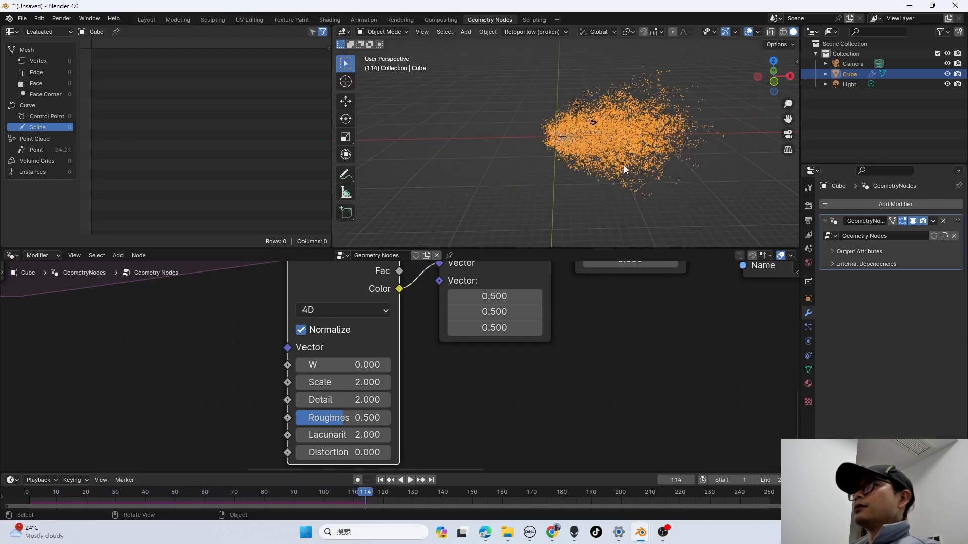
pyautogui.scroll(-3, 345, 388)
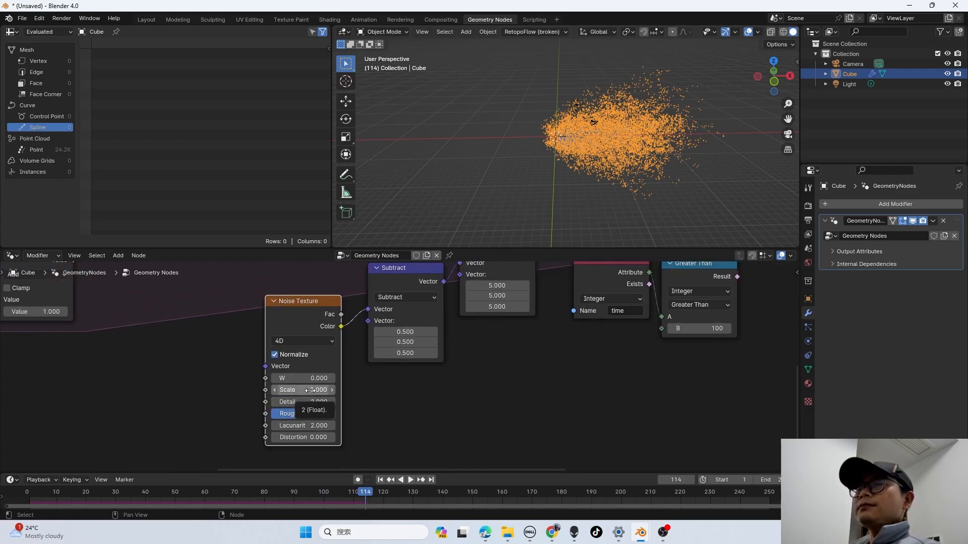
# - Set the Noise Texture's Scale to 1 and replay the simulation from the first frame, viewing the points from another angle
pyautogui.click(311, 395)
pyautogui.write('1')
pyautogui.press('Return')
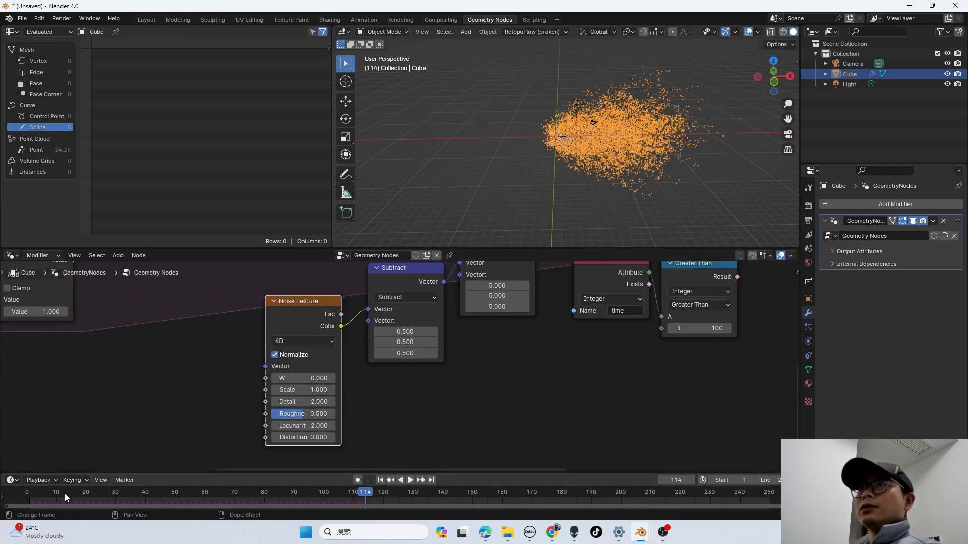
pyautogui.click(31, 494)
pyautogui.press('space')
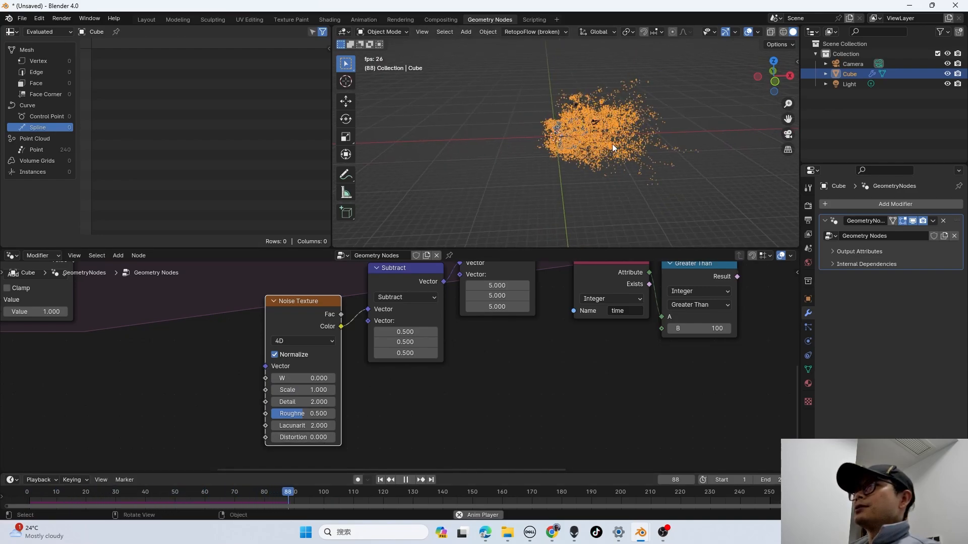
pyautogui.moveTo(656, 142); pyautogui.dragTo(609, 144, button='middle')
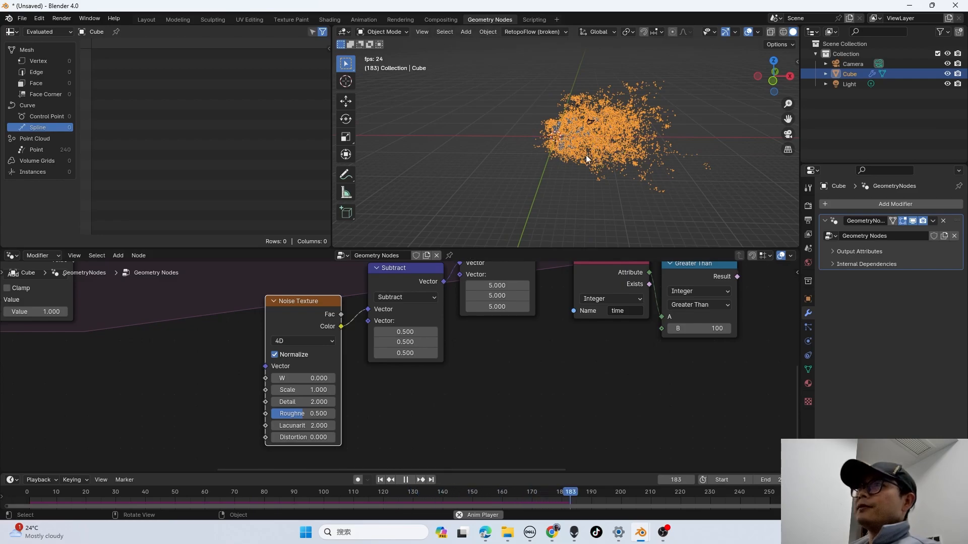
pyautogui.press('space')
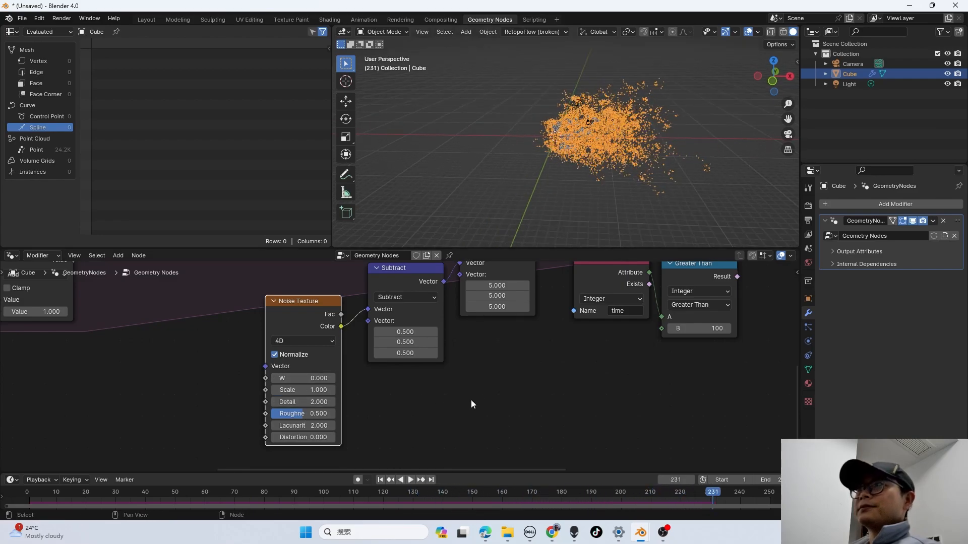
# - Drive the Noise Texture's W value with #frame/100 and replay the simulation from the start to inspect the point cloud
pyautogui.click(301, 379)
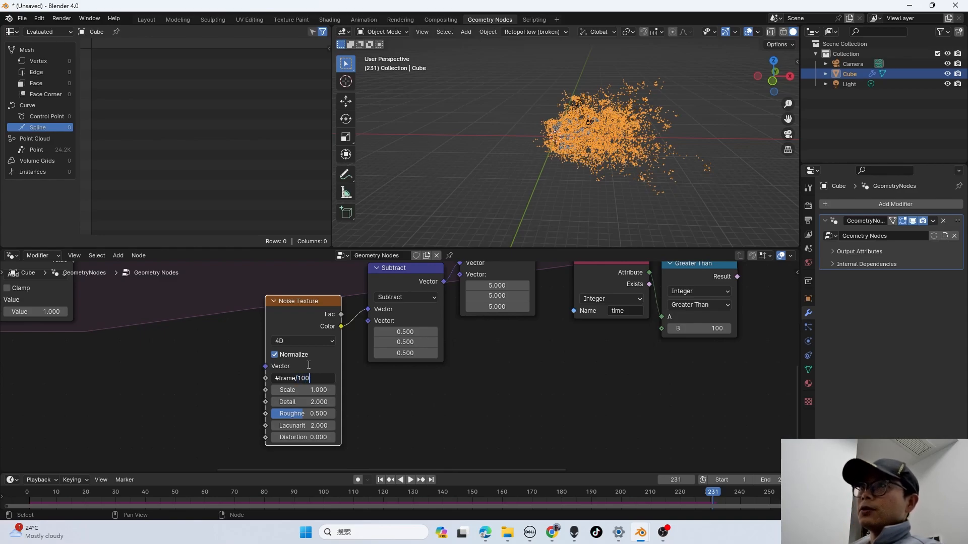
pyautogui.press('Return')
pyautogui.moveTo(38, 500); pyautogui.dragTo(15, 501)
pyautogui.press('space')
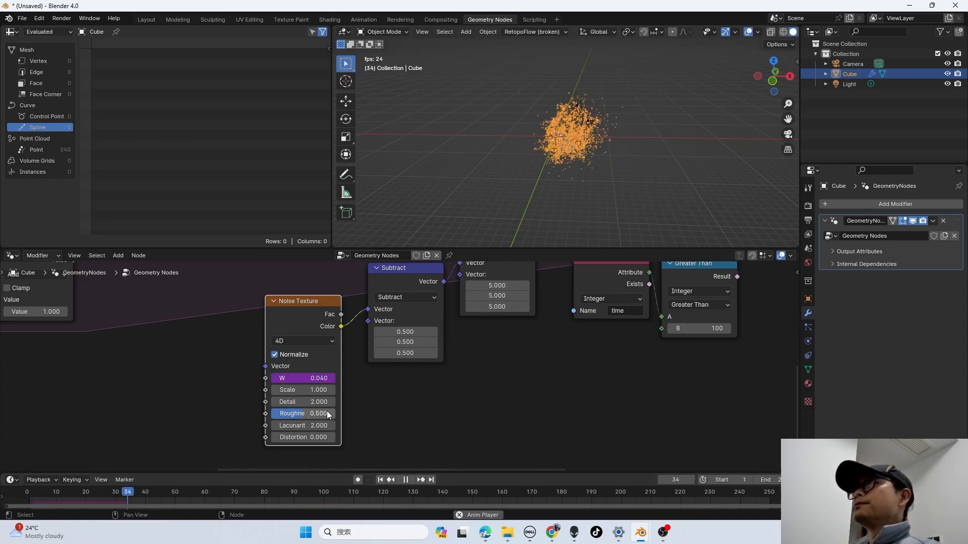
pyautogui.moveTo(620, 146); pyautogui.dragTo(516, 172, button='middle')
pyautogui.press('space')
pyautogui.scroll(1, 648, 147)
pyautogui.scroll(-5, 529, 164)
pyautogui.scroll(3, 615, 147)
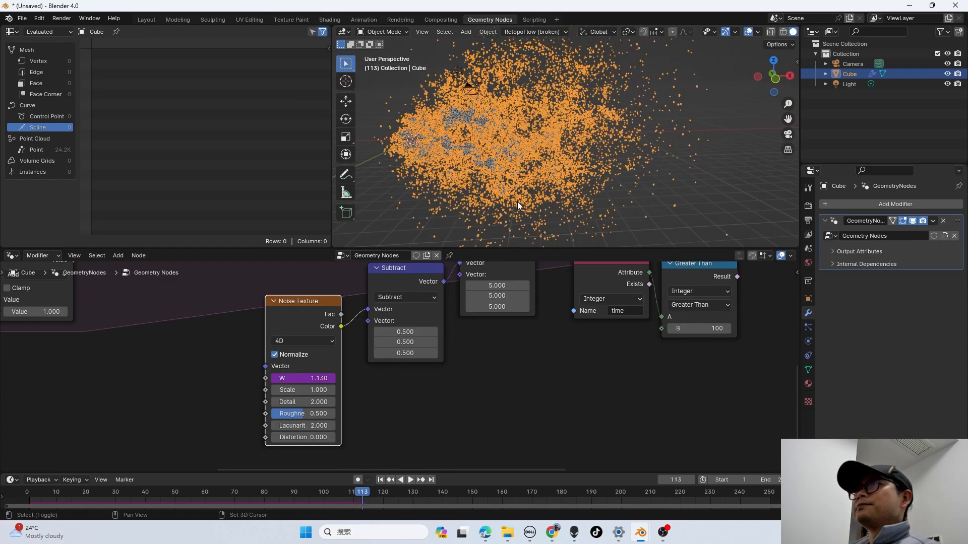
# - Rearrange the Named Attribute and Greater Than nodes below Delete Geometry to make room around the Compare inputs
pyautogui.scroll(-2, 463, 402)
pyautogui.scroll(-2, 463, 406)
pyautogui.moveTo(567, 353); pyautogui.dragTo(487, 388, button='middle')
pyautogui.moveTo(474, 332); pyautogui.dragTo(466, 370)
pyautogui.moveTo(539, 335)
pyautogui.mouseDown(button='middle')
pyautogui.moveTo(468, 392)
pyautogui.moveTo(526, 325)
pyautogui.mouseUp(button='middle')
pyautogui.moveTo(447, 368); pyautogui.dragTo(452, 307)
pyautogui.moveTo(509, 328); pyautogui.dragTo(519, 328)
pyautogui.click(470, 307)
pyautogui.moveTo(459, 299); pyautogui.dragTo(469, 303)
pyautogui.moveTo(518, 296); pyautogui.dragTo(515, 326, button='middle')
pyautogui.moveTo(516, 380)
pyautogui.mouseDown(button='middle')
pyautogui.moveTo(539, 308)
pyautogui.moveTo(510, 363)
pyautogui.mouseUp(button='middle')
# - Add an integer Random Value node feeding Greater Than's B input and place it below the Named Attribute node
pyautogui.scroll(2, 539, 310)
pyautogui.click(511, 363)
pyautogui.moveTo(510, 363); pyautogui.dragTo(480, 388)
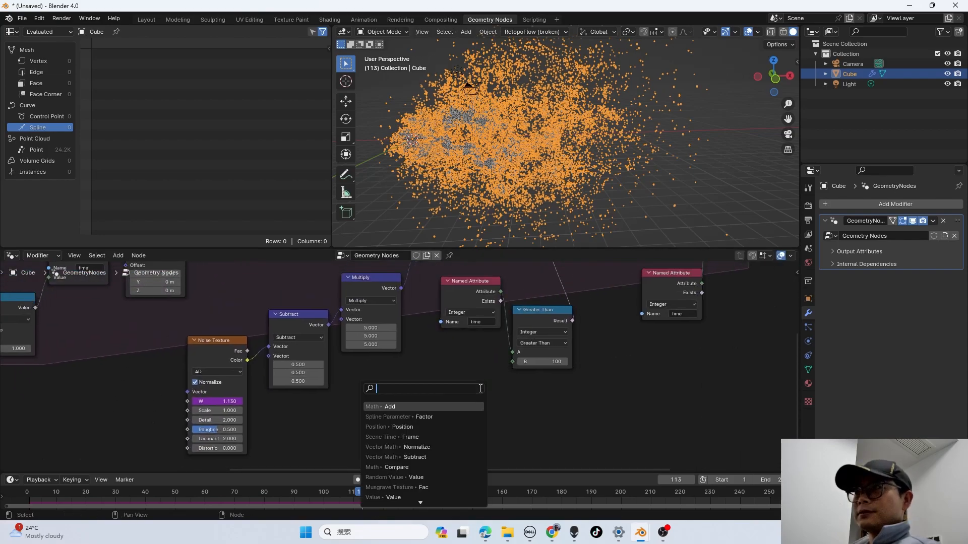
pyautogui.write('rand')
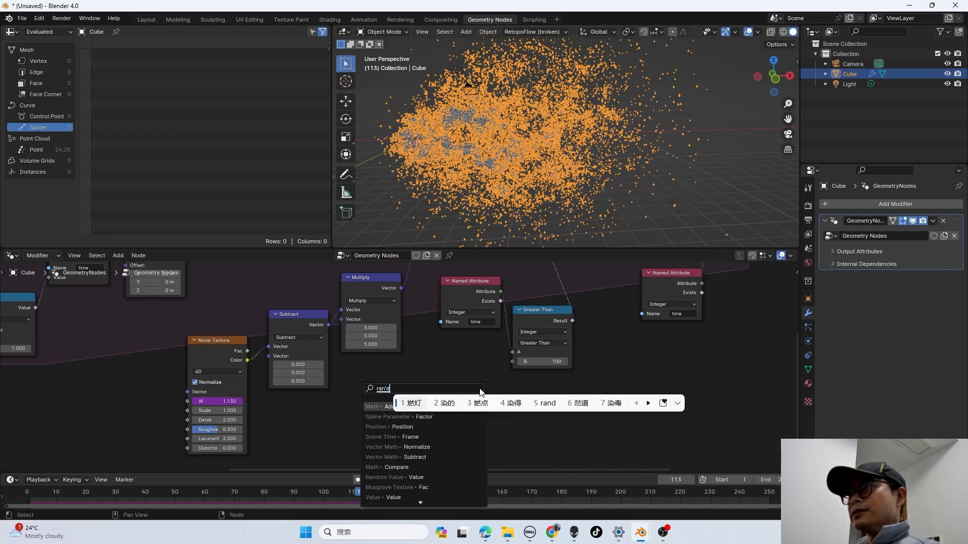
pyautogui.press('Return')
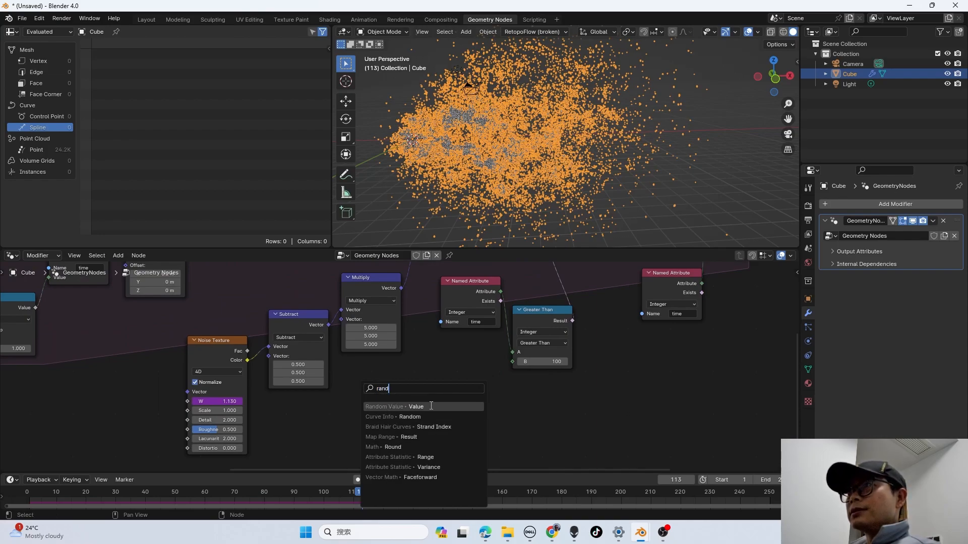
pyautogui.click(442, 406)
pyautogui.click(451, 391)
pyautogui.moveTo(460, 364); pyautogui.dragTo(467, 365)
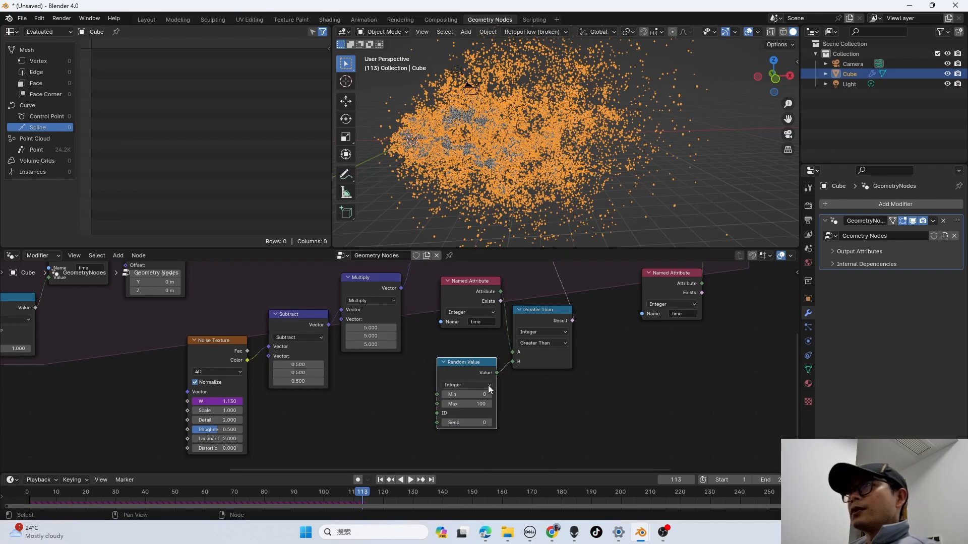
# - Set the Random Value's Min to 50 and replay the simulation from frame 0
pyautogui.click(483, 395)
pyautogui.press('Return')
pyautogui.moveTo(43, 491); pyautogui.dragTo(23, 492)
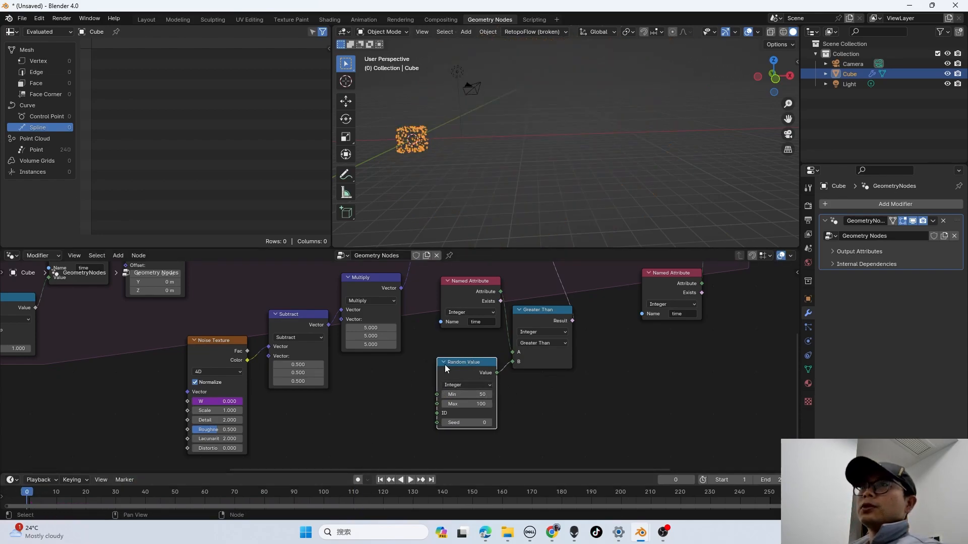
pyautogui.scroll(-1, 444, 365)
pyautogui.press('space')
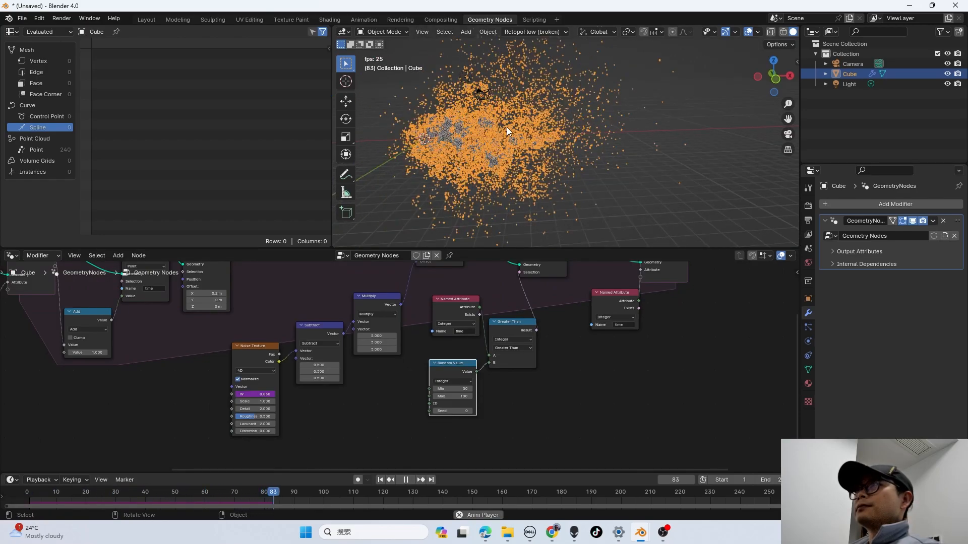
pyautogui.scroll(-3, 506, 127)
pyautogui.press('space')
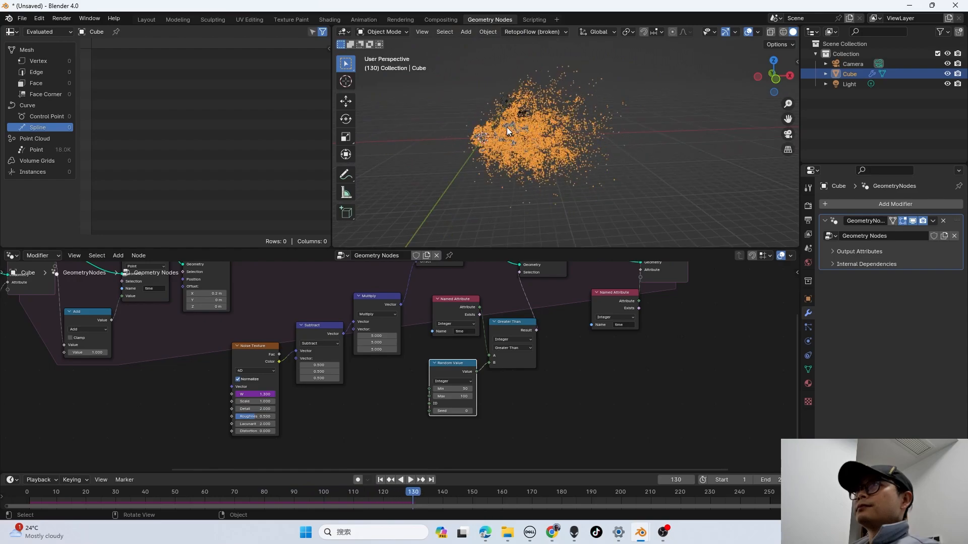
# - Move the Group Output node well away from the Simulation Output to make room between them
pyautogui.moveTo(433, 347); pyautogui.dragTo(498, 391, button='middle')
pyautogui.scroll(1, 488, 382)
pyautogui.scroll(-3, 449, 382)
pyautogui.moveTo(231, 361)
pyautogui.mouseDown(button='middle')
pyautogui.moveTo(281, 380)
pyautogui.moveTo(233, 368)
pyautogui.mouseUp(button='middle')
pyautogui.scroll(-2, 264, 356)
pyautogui.scroll(1, 412, 366)
pyautogui.moveTo(411, 367); pyautogui.dragTo(304, 379, button='middle')
pyautogui.scroll(4, 332, 346)
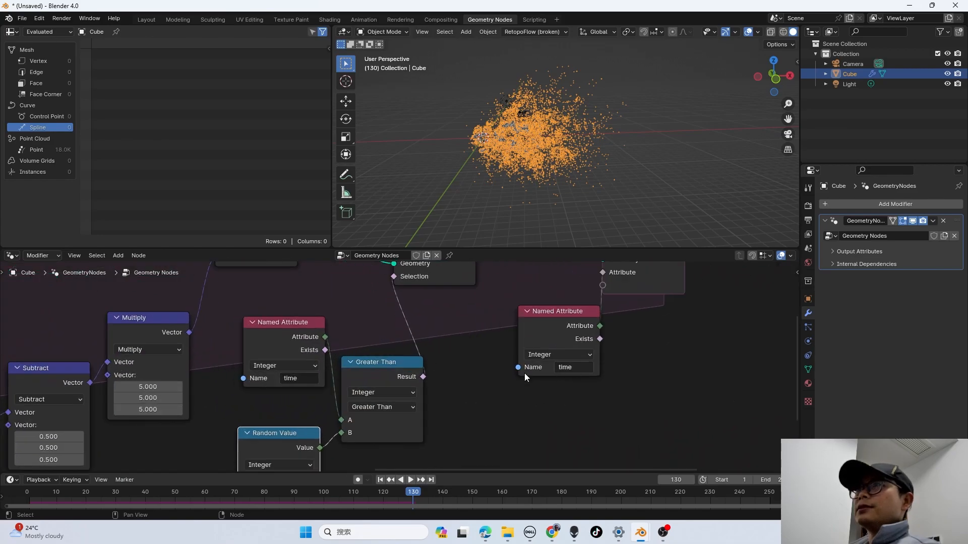
pyautogui.scroll(-3, 559, 373)
pyautogui.moveTo(473, 376); pyautogui.dragTo(282, 383, button='middle')
pyautogui.moveTo(558, 314); pyautogui.dragTo(617, 312)
pyautogui.scroll(3, 574, 149)
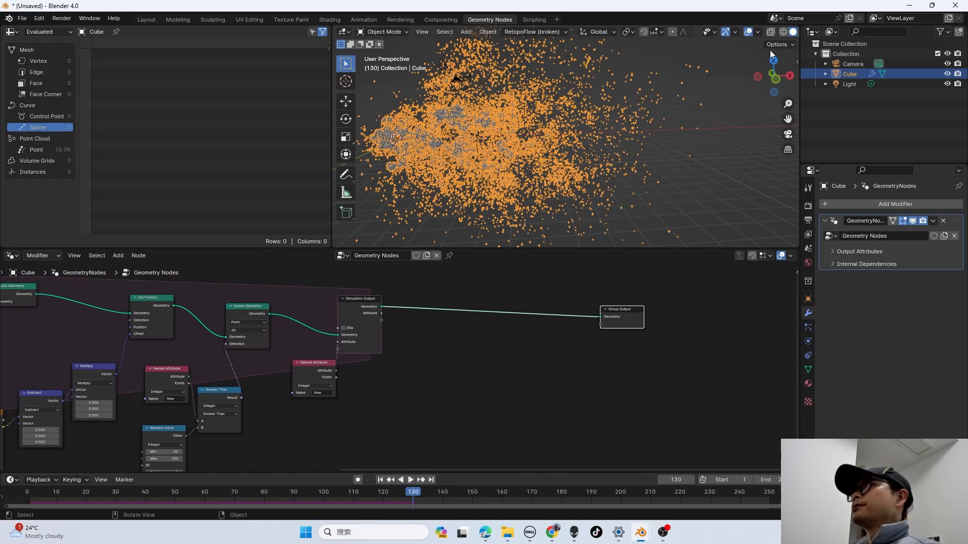
# - Set the scene's render engine to Cycles with GPU Compute as the device
pyautogui.click(808, 206)
pyautogui.click(889, 205)
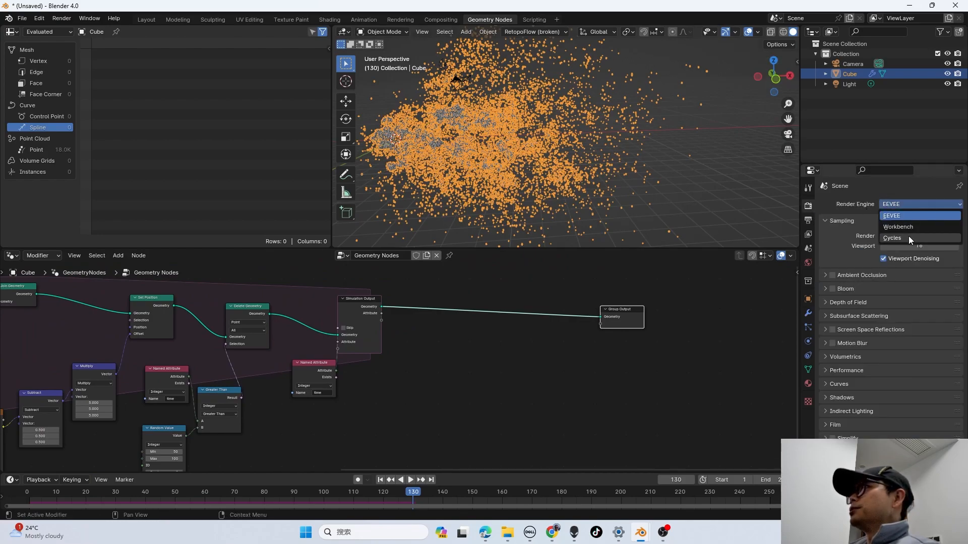
pyautogui.click(908, 236)
pyautogui.click(913, 232)
pyautogui.click(907, 254)
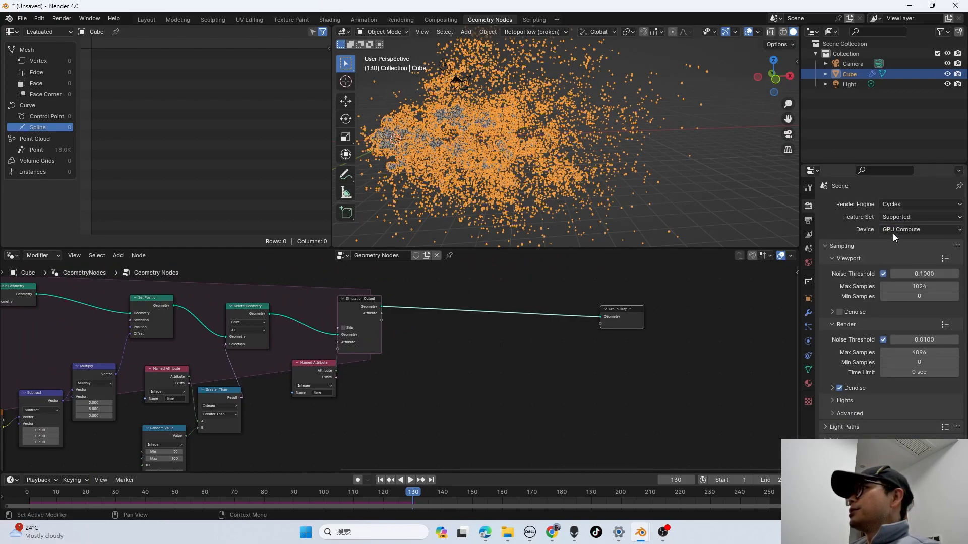
pyautogui.scroll(-2, 771, 34)
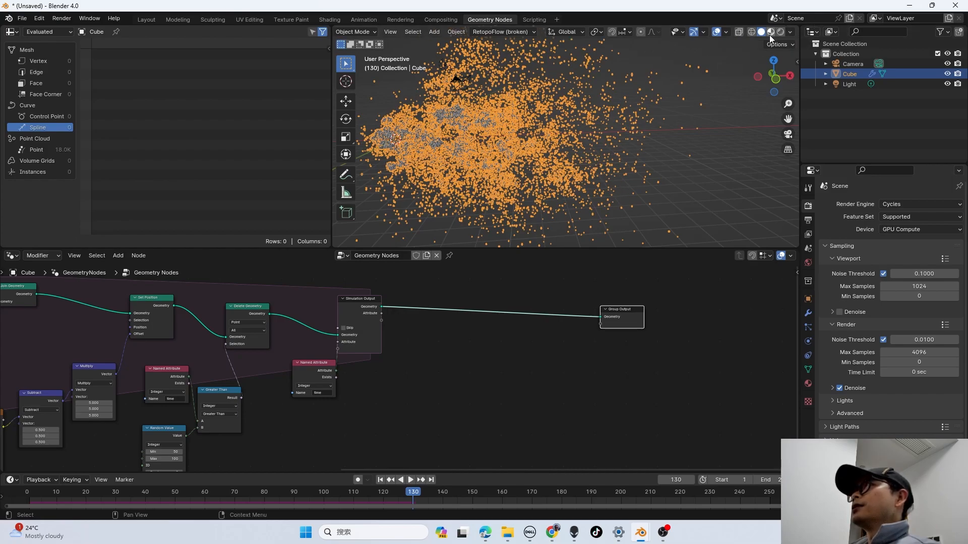
# - Save the project as test.blend in E:\desktop, overwriting the existing file
pyautogui.hotkey('ctrl', 's')
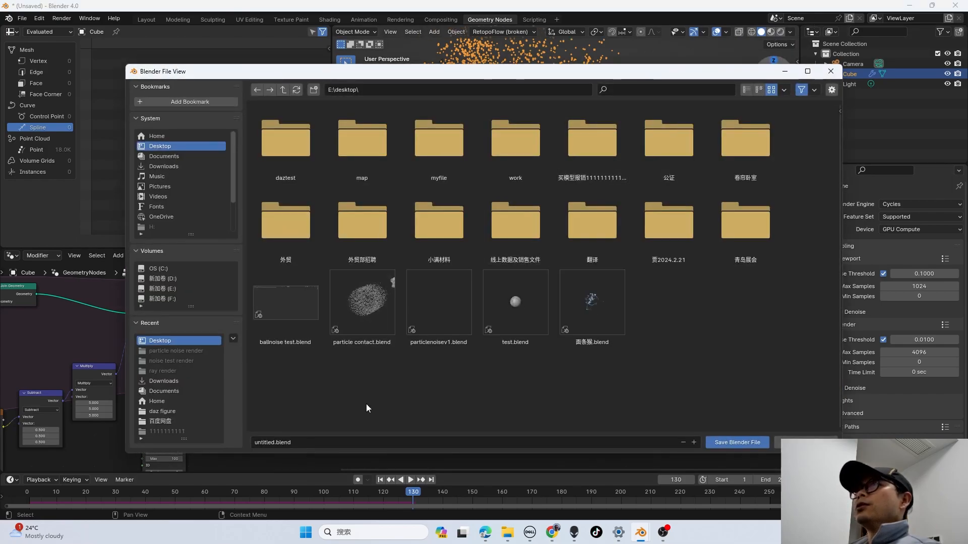
pyautogui.click(273, 443)
pyautogui.write('tes')
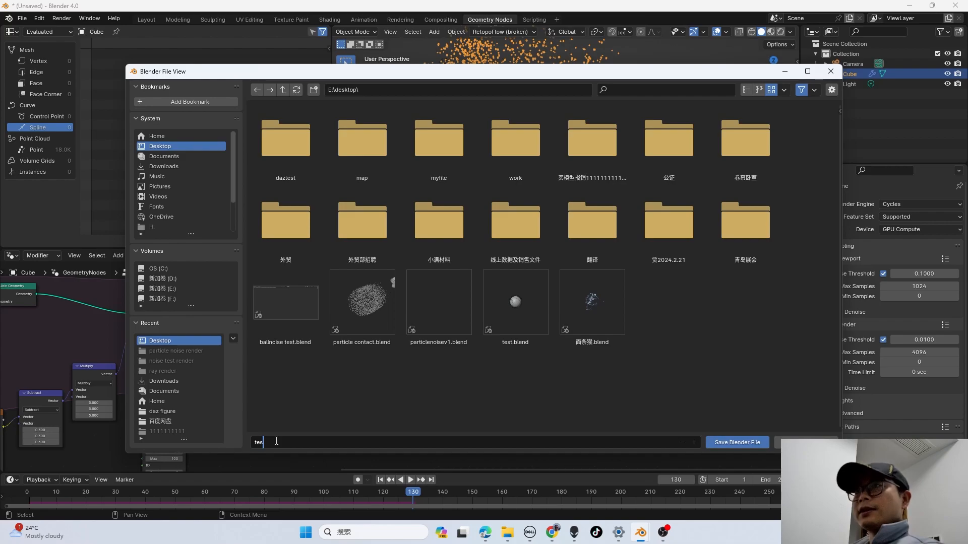
pyautogui.click(741, 443)
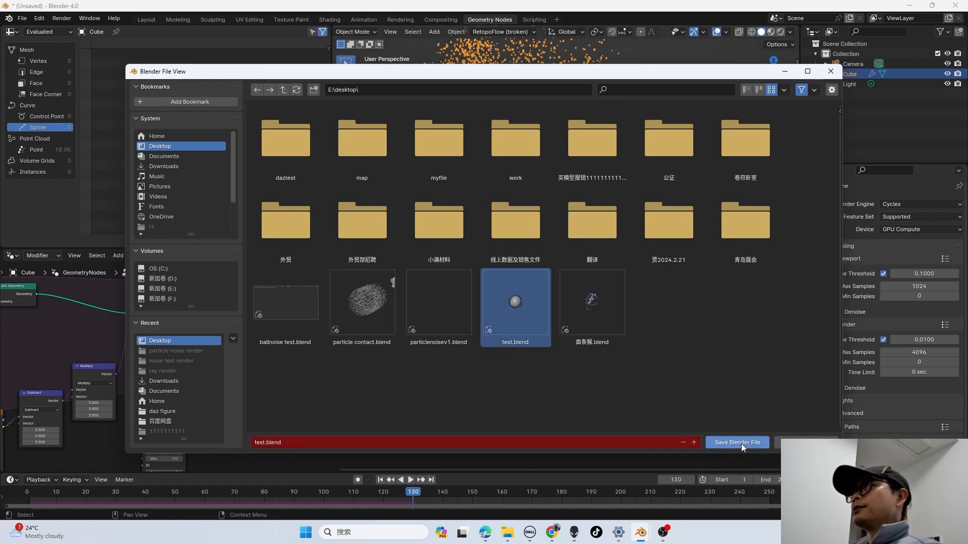
pyautogui.click(741, 443)
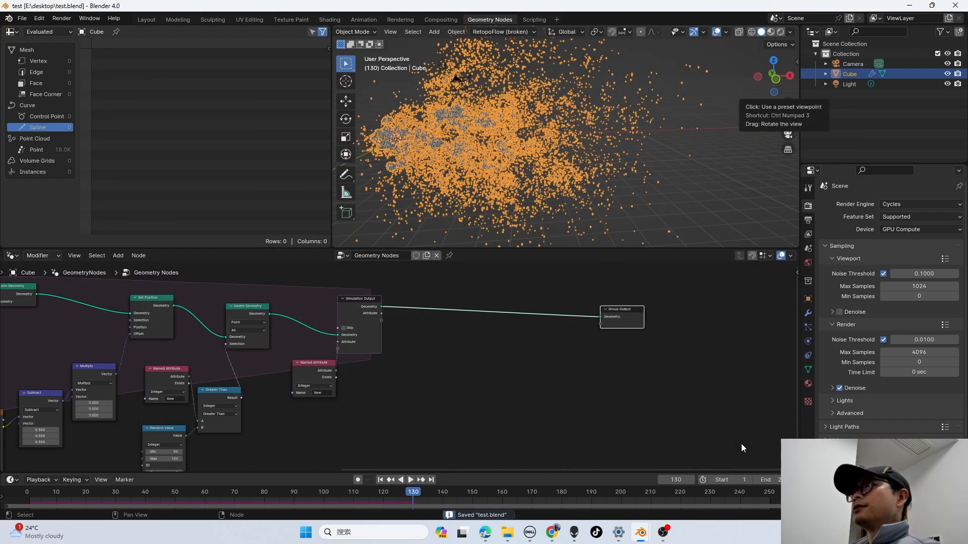
# - Show the point cloud in rendered viewport shading and shift the Group Output node slightly farther out
pyautogui.click(781, 32)
pyautogui.moveTo(465, 147); pyautogui.dragTo(528, 156, button='middle')
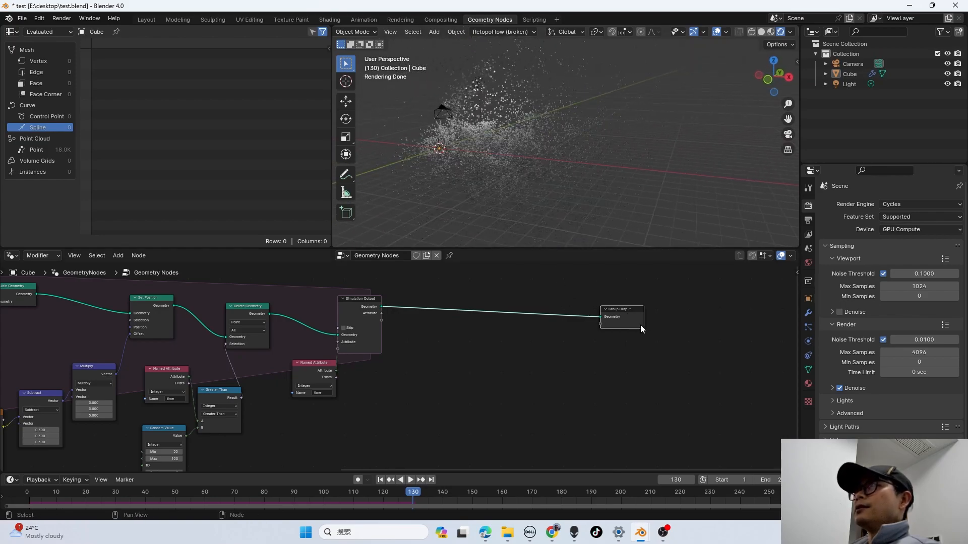
pyautogui.moveTo(628, 319); pyautogui.dragTo(645, 322)
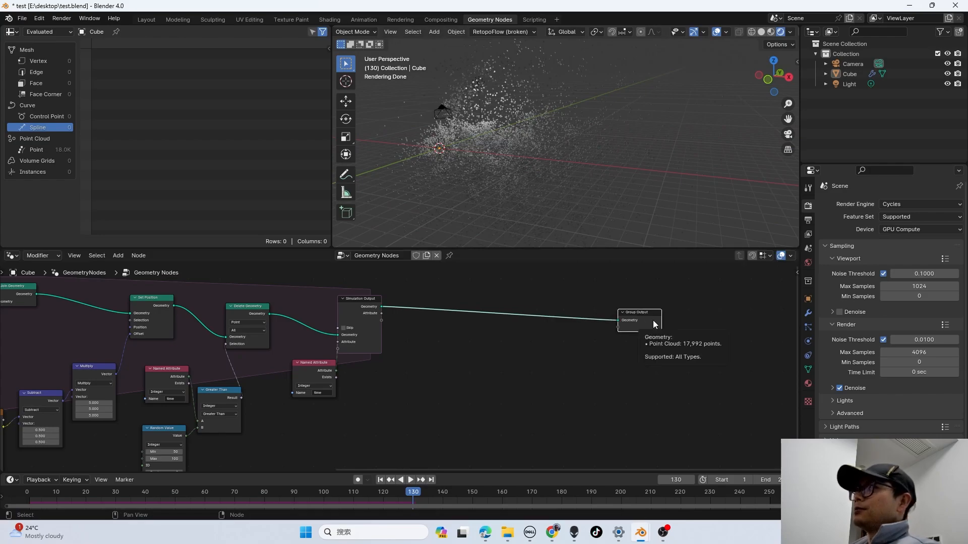
pyautogui.moveTo(528, 162)
pyautogui.mouseDown(button='middle')
pyautogui.moveTo(540, 150)
pyautogui.moveTo(516, 150)
pyautogui.mouseUp(button='middle')
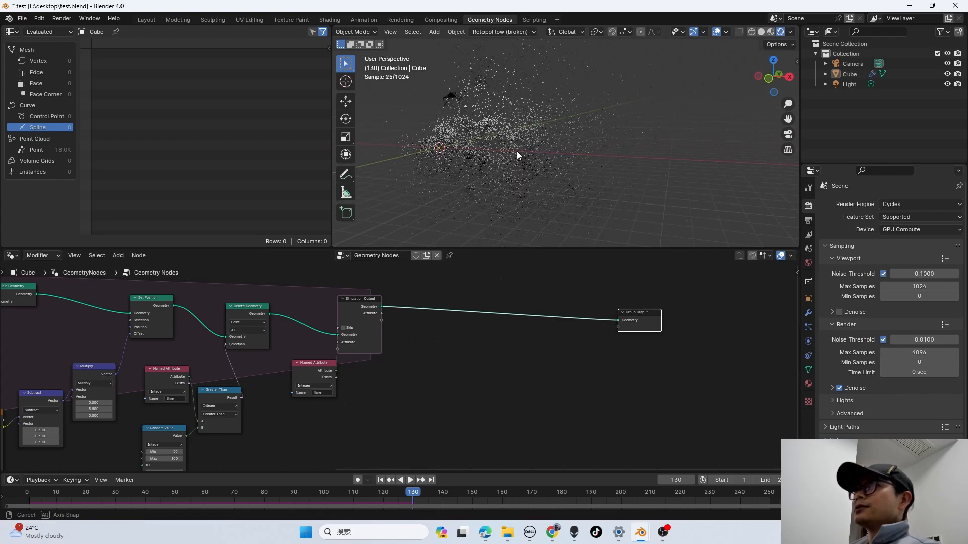
# - Insert a Set Material node between Simulation Output and Group Output and assign Material to it
pyautogui.scroll(2, 464, 305)
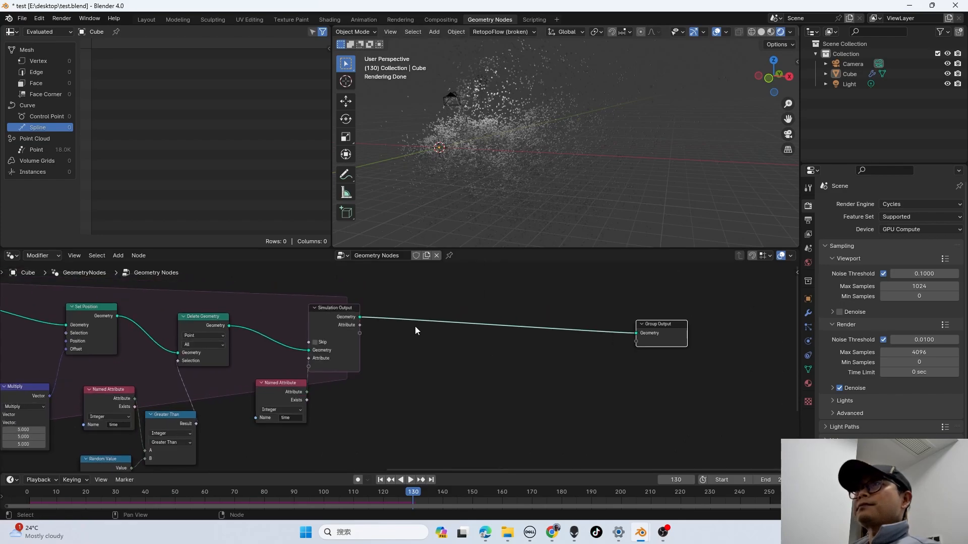
pyautogui.hotkey('shift', 'a')
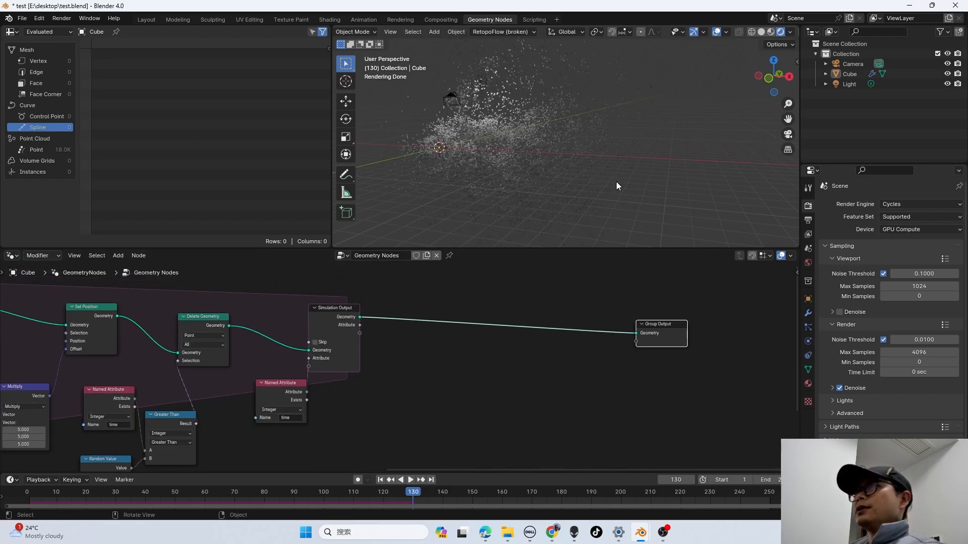
pyautogui.hotkey('shift', 'a')
pyautogui.hotkey('shift', 'a')
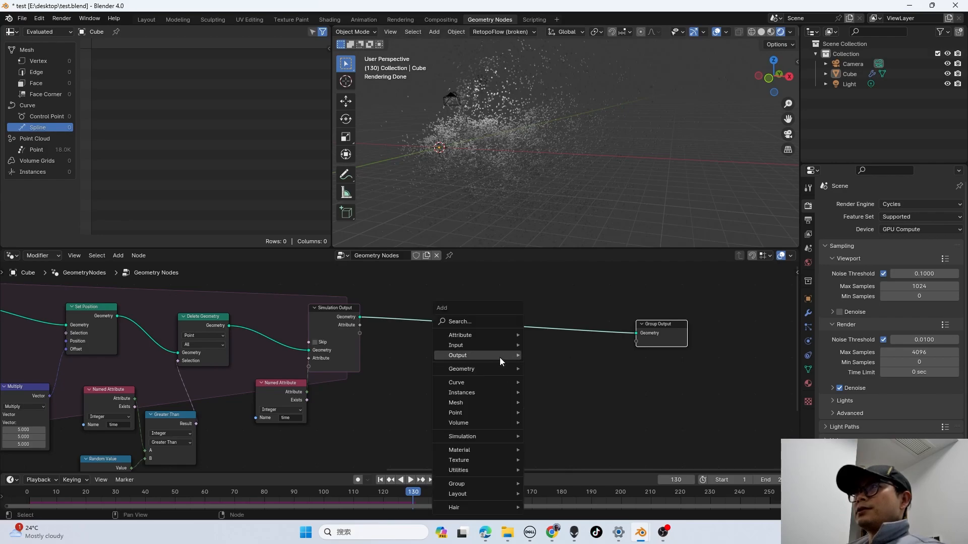
pyautogui.write('set mat')
pyautogui.press('Return')
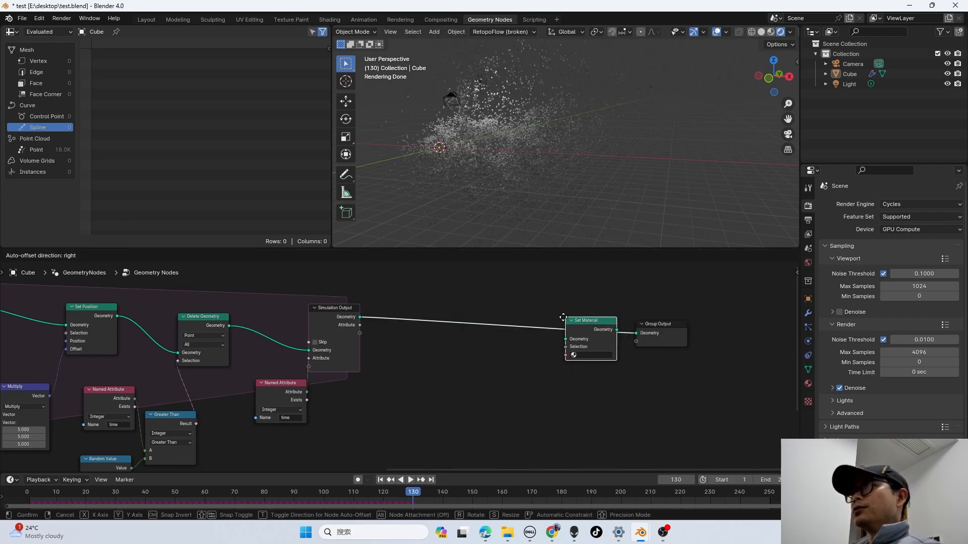
pyautogui.click(550, 316)
pyautogui.click(563, 354)
pyautogui.click(579, 367)
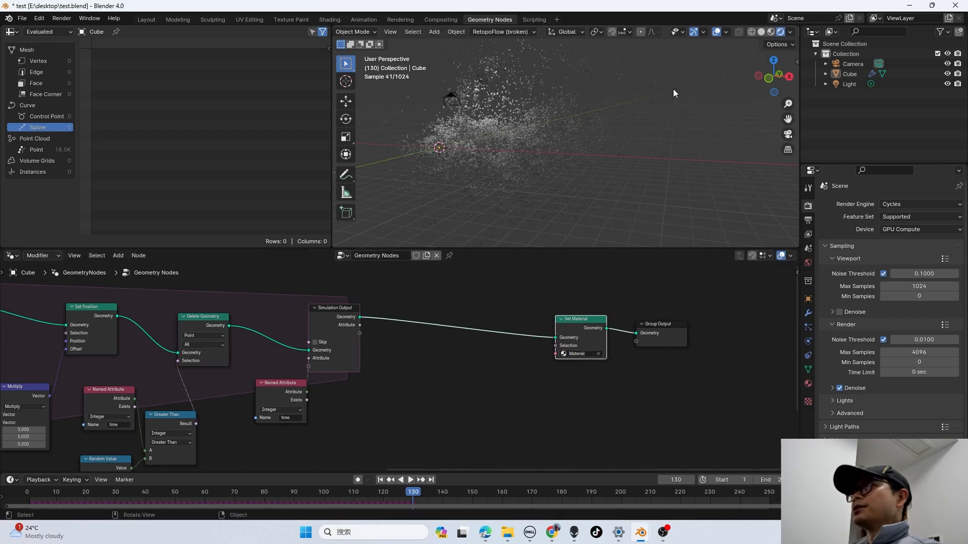
# - Open the Shading workspace and show the points there in rendered viewport shading
pyautogui.click(328, 19)
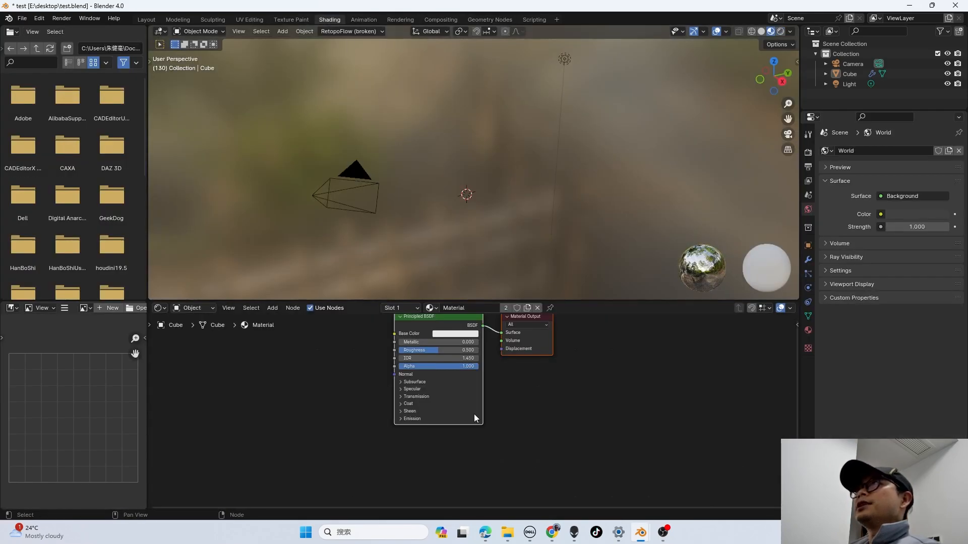
pyautogui.scroll(3, 418, 392)
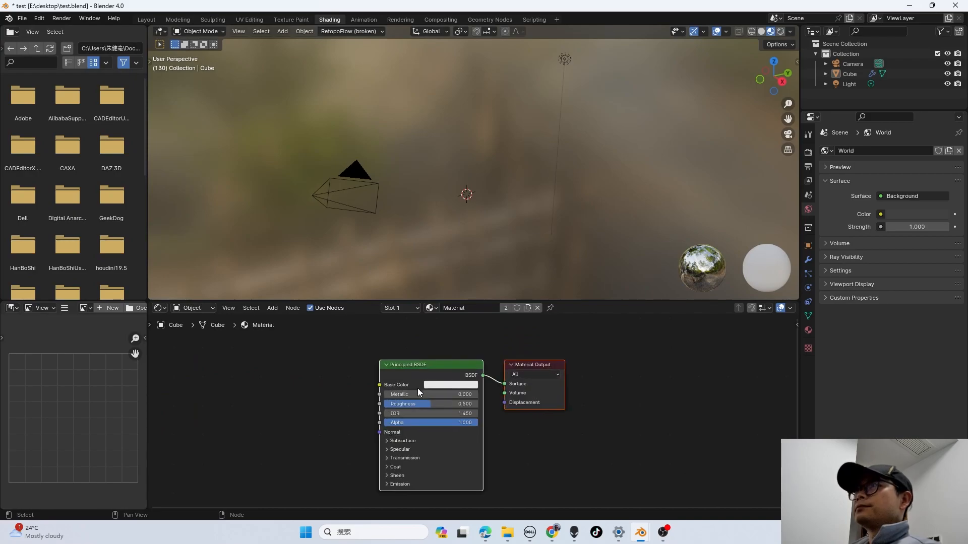
pyautogui.click(781, 33)
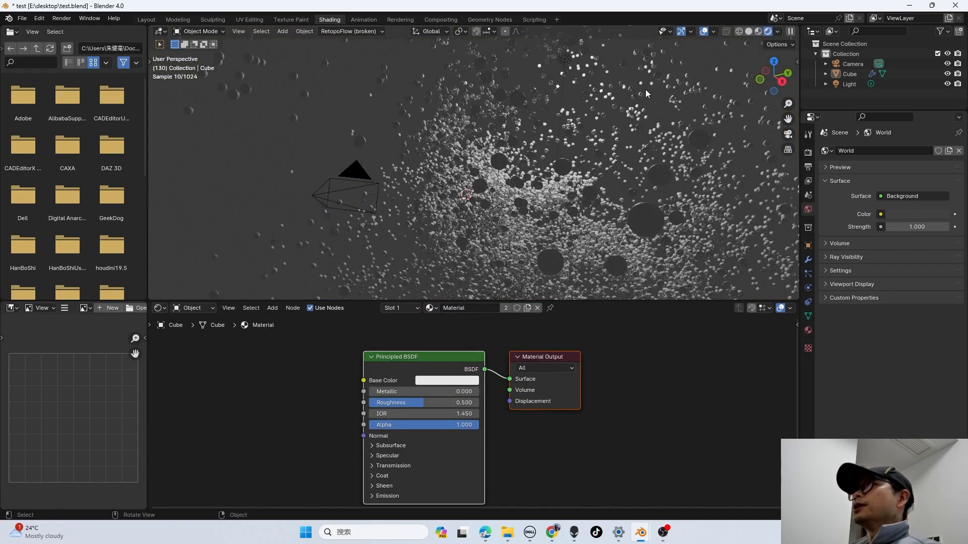
pyautogui.moveTo(509, 196)
pyautogui.mouseDown(button='middle')
pyautogui.moveTo(574, 198)
pyautogui.moveTo(580, 165)
pyautogui.moveTo(576, 195)
pyautogui.moveTo(619, 158)
pyautogui.moveTo(590, 183)
pyautogui.mouseUp(button='middle')
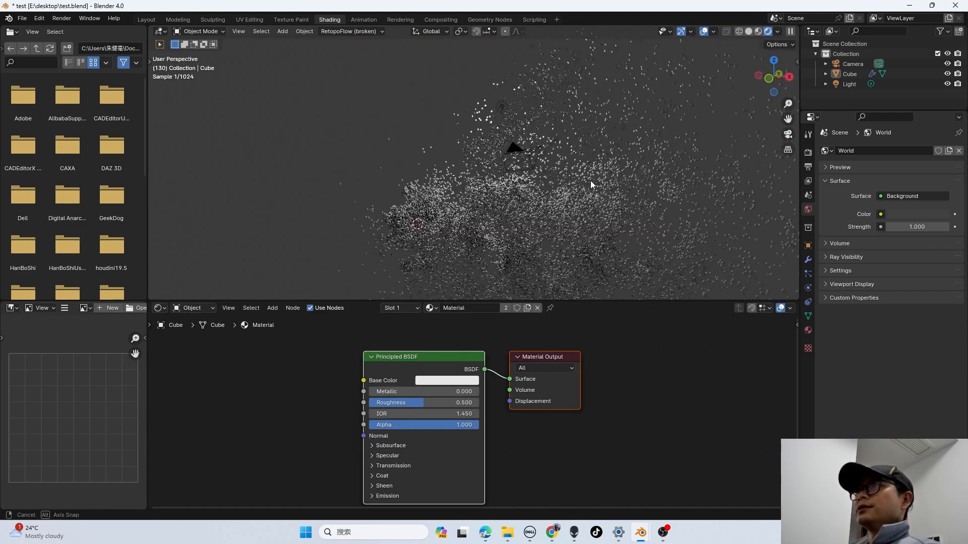
# - Set the World shader's Background color to black and check the rendered points
pyautogui.click(192, 308)
pyautogui.click(194, 344)
pyautogui.scroll(2, 401, 411)
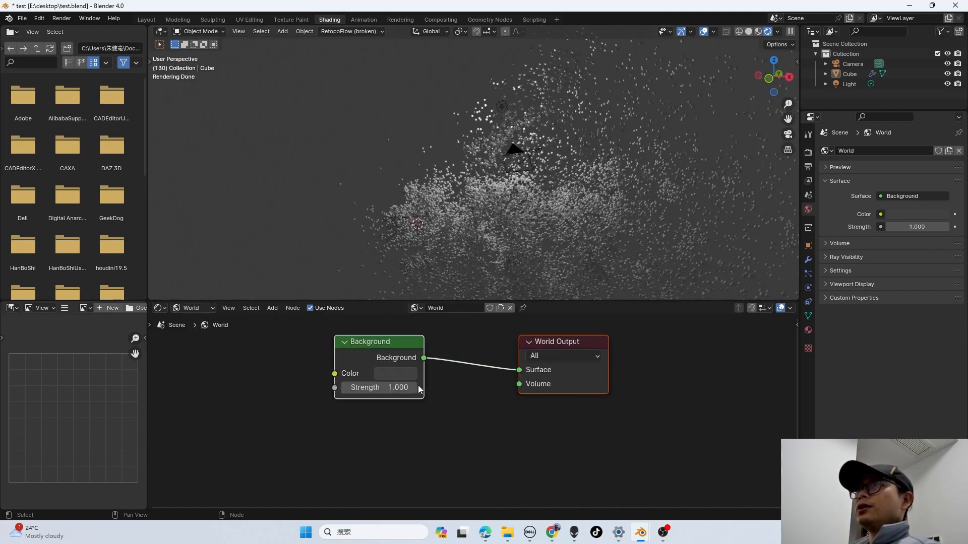
pyautogui.click(403, 388)
pyautogui.moveTo(503, 257); pyautogui.dragTo(500, 298)
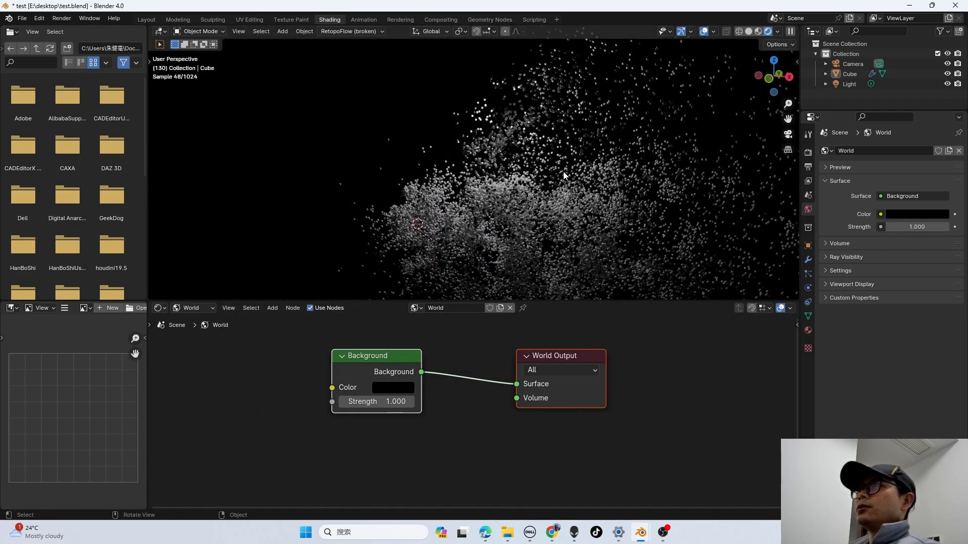
pyautogui.moveTo(468, 174); pyautogui.dragTo(538, 222, button='middle')
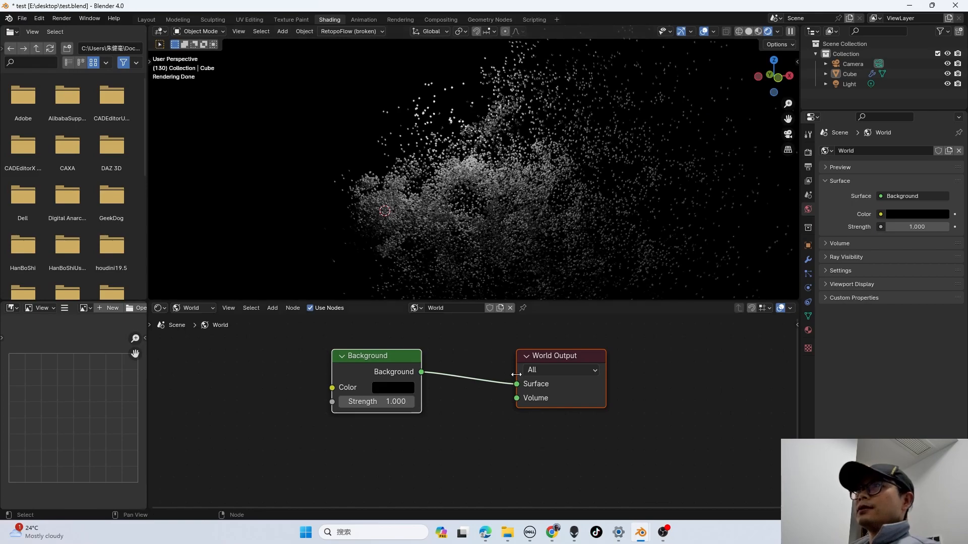
# - Return to the cube's object material nodes and move Material Output away from the Principled BSDF
pyautogui.scroll(1, 480, 416)
pyautogui.click(205, 311)
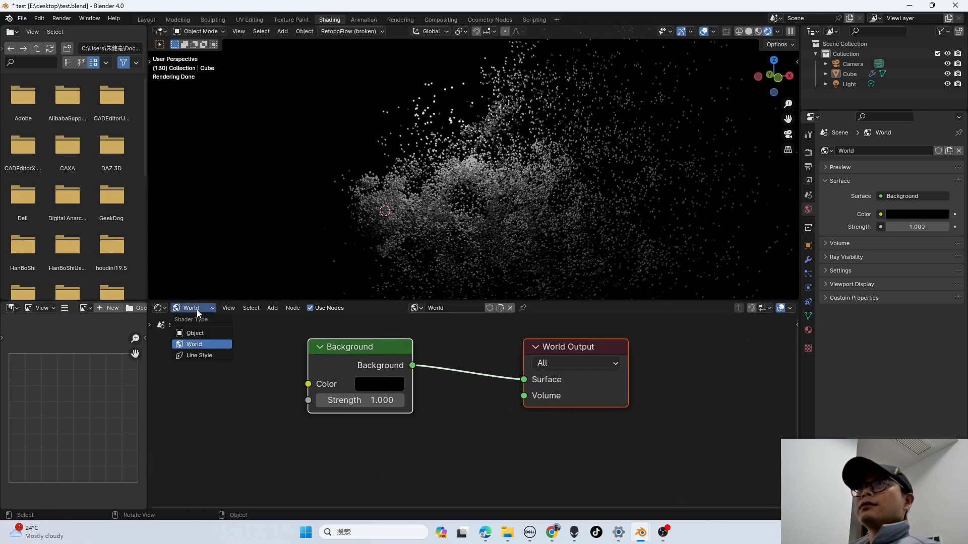
pyautogui.click(194, 334)
pyautogui.scroll(-2, 433, 419)
pyautogui.moveTo(428, 415); pyautogui.dragTo(426, 390, button='middle')
pyautogui.moveTo(553, 379); pyautogui.dragTo(604, 385)
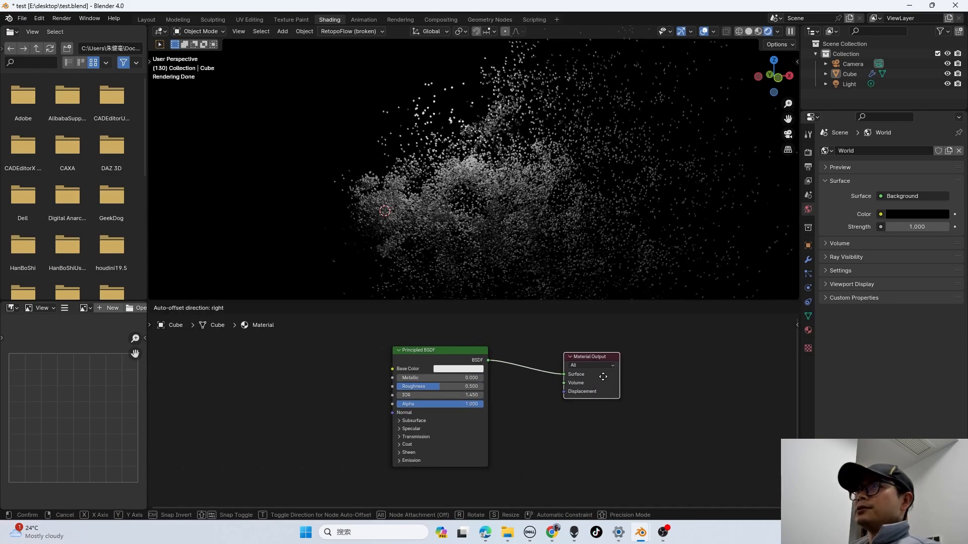
# - Add a Particle Info node before the Principled BSDF and check the cube's particle system settings
pyautogui.hotkey('shift', 'a')
pyautogui.click(193, 371)
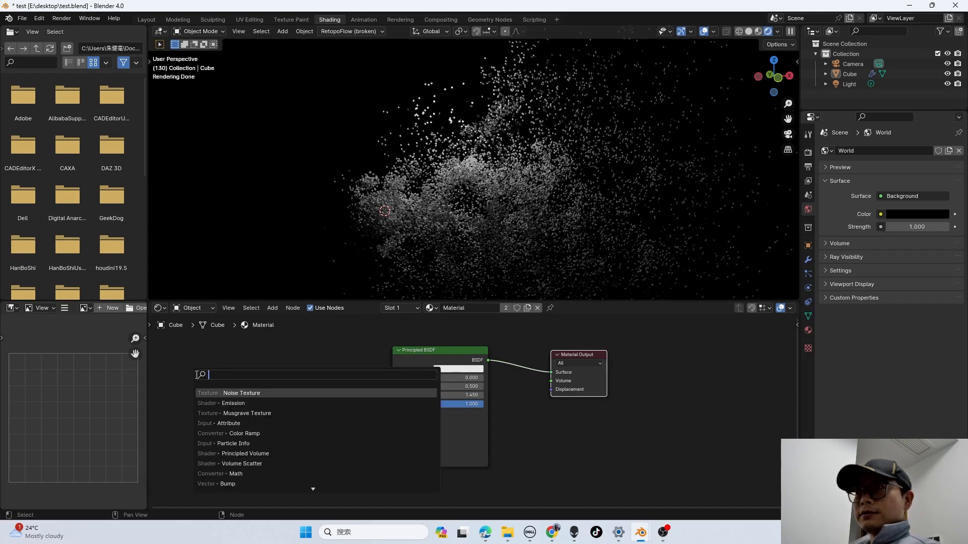
pyautogui.write('part')
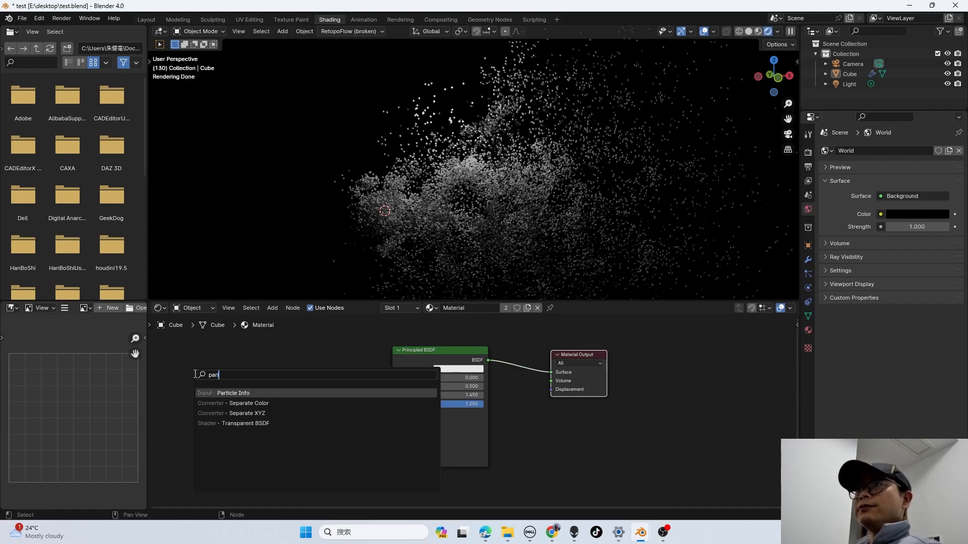
pyautogui.press('Return')
pyautogui.click(224, 371)
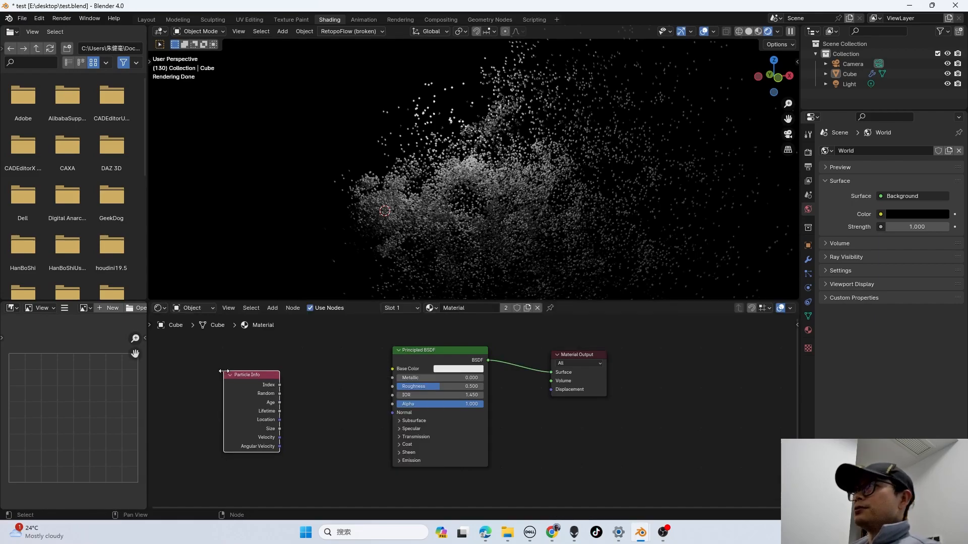
pyautogui.click(808, 274)
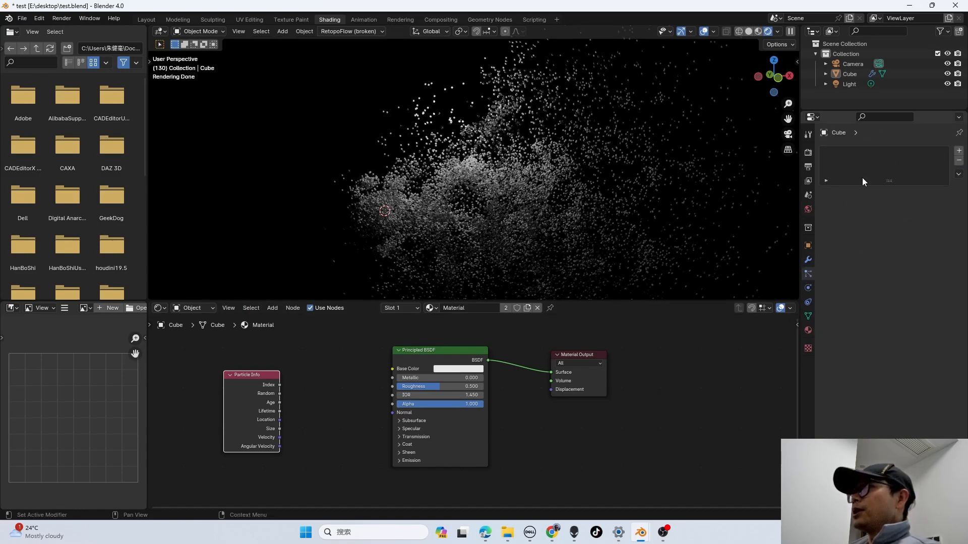
pyautogui.scroll(2, 303, 379)
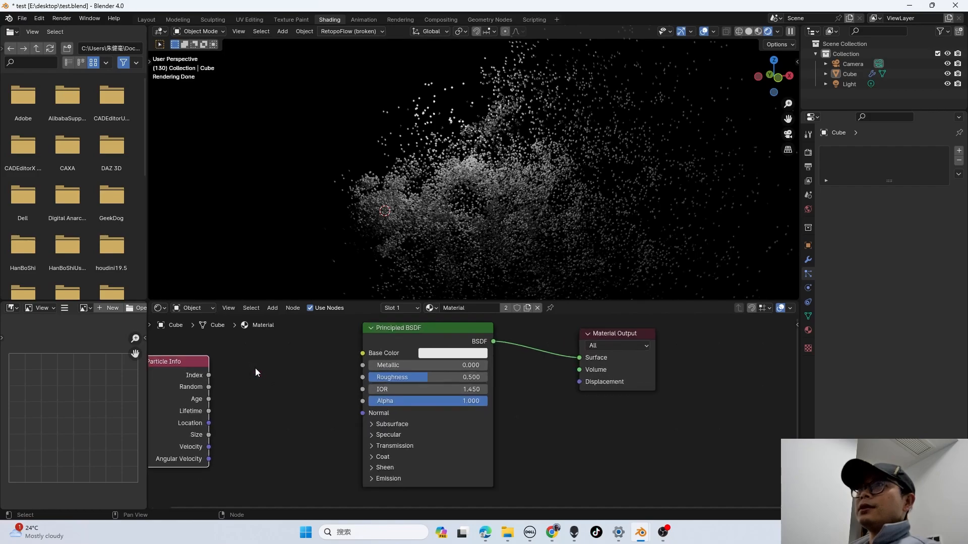
# - Try Particle Info's Index as the Principled BSDF's Base Color, with the BSDF feeding the Material Output's Surface
pyautogui.moveTo(273, 387); pyautogui.dragTo(416, 377)
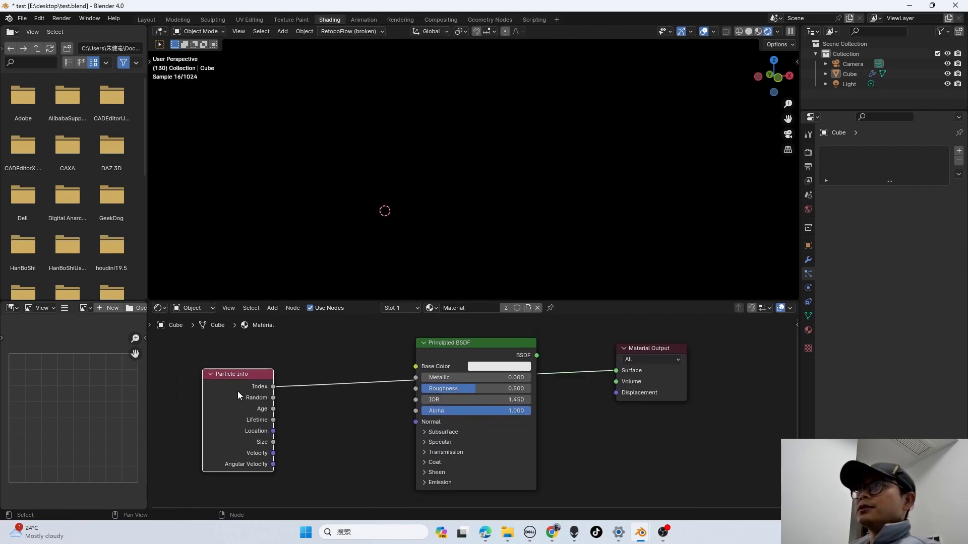
pyautogui.moveTo(274, 387); pyautogui.dragTo(415, 367)
pyautogui.keyDown('ctrl'); pyautogui.keyDown('shift'); pyautogui.click(481, 354); pyautogui.keyUp('shift'); pyautogui.keyUp('ctrl')
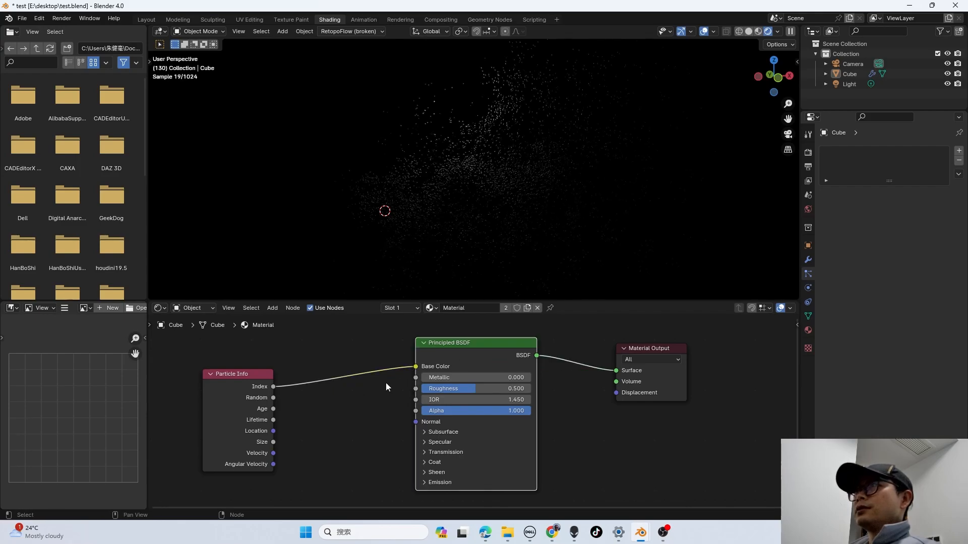
# - Try Particle Info's Random, Age and Lifetime in turn as the Base Color source, ending with Location
pyautogui.scroll(1, 275, 398)
pyautogui.moveTo(258, 396); pyautogui.dragTo(409, 365)
pyautogui.moveTo(258, 408); pyautogui.dragTo(420, 362)
pyautogui.moveTo(258, 420); pyautogui.dragTo(411, 362)
pyautogui.scroll(2, 368, 385)
pyautogui.scroll(-1, 309, 426)
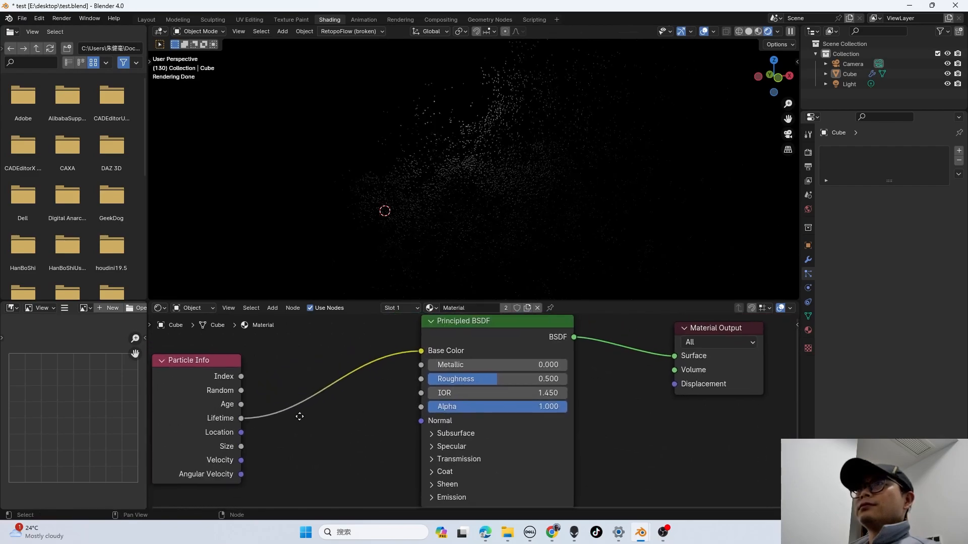
pyautogui.moveTo(239, 433); pyautogui.dragTo(423, 350)
# - Insert a Color Ramp node on the link between Particle Info's Location and the Principled BSDF's Base Color
pyautogui.hotkey('shift', 'a')
pyautogui.click(303, 353)
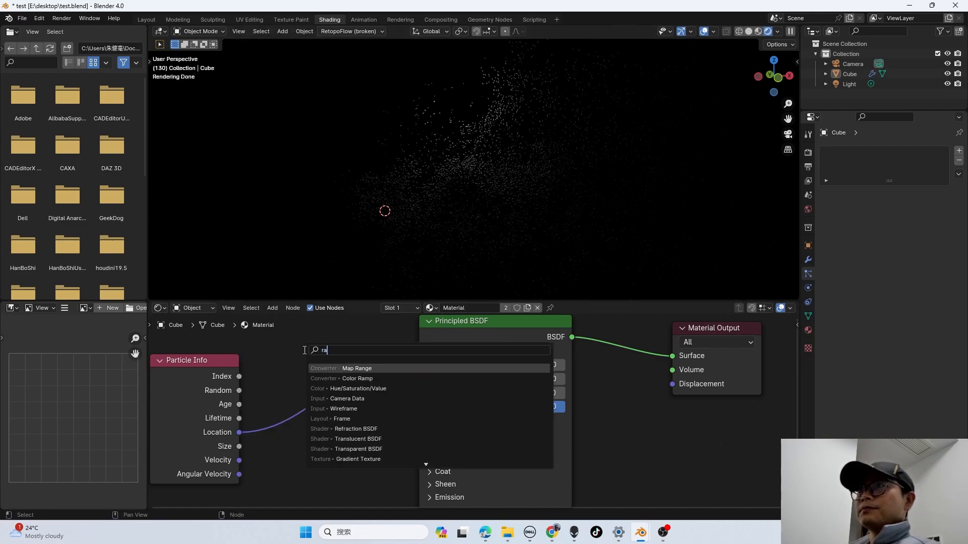
pyautogui.write('ramp')
pyautogui.press('Return')
pyautogui.click(289, 355)
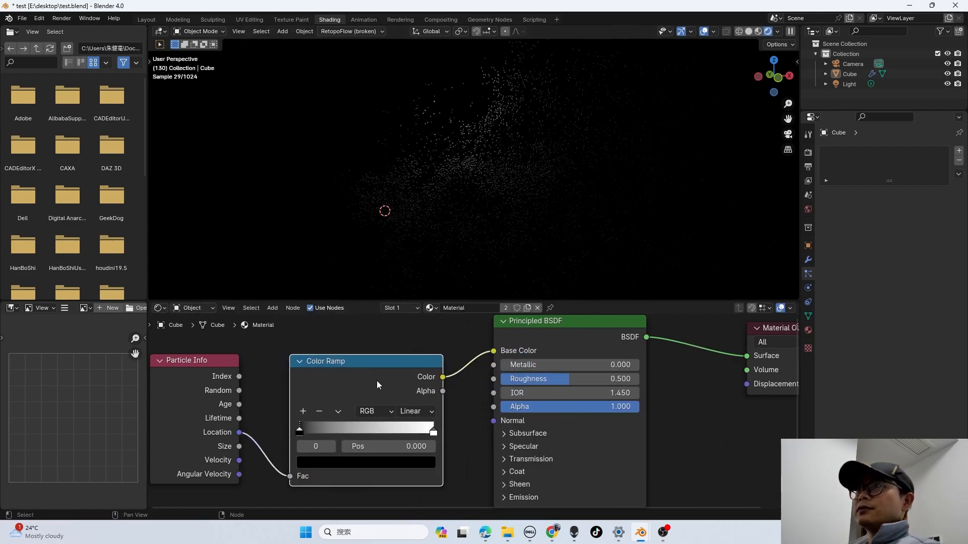
# - Color the Color Ramp's first stop blue at full value, then change it to bright green
pyautogui.moveTo(367, 384); pyautogui.dragTo(349, 382, button='middle')
pyautogui.click(305, 462)
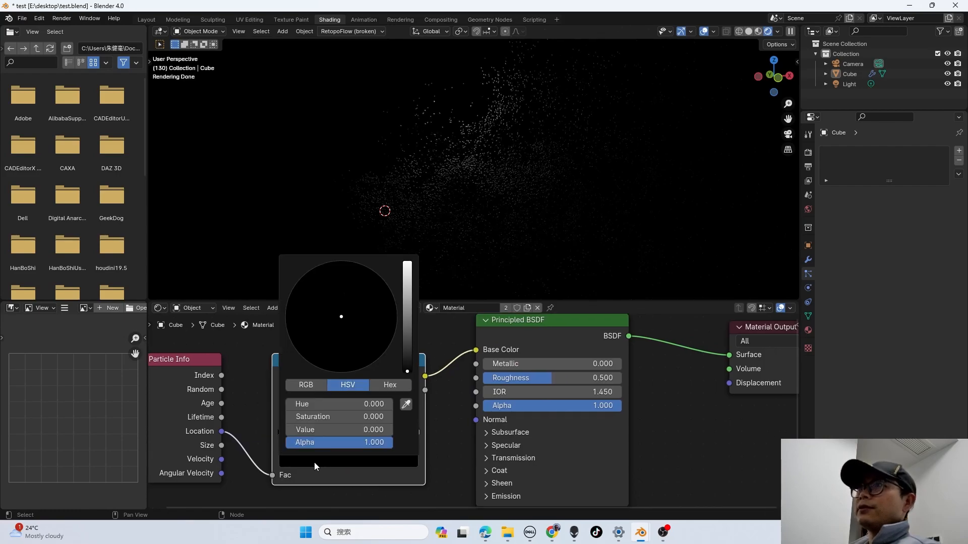
pyautogui.moveTo(407, 356); pyautogui.dragTo(408, 263)
pyautogui.click(387, 284)
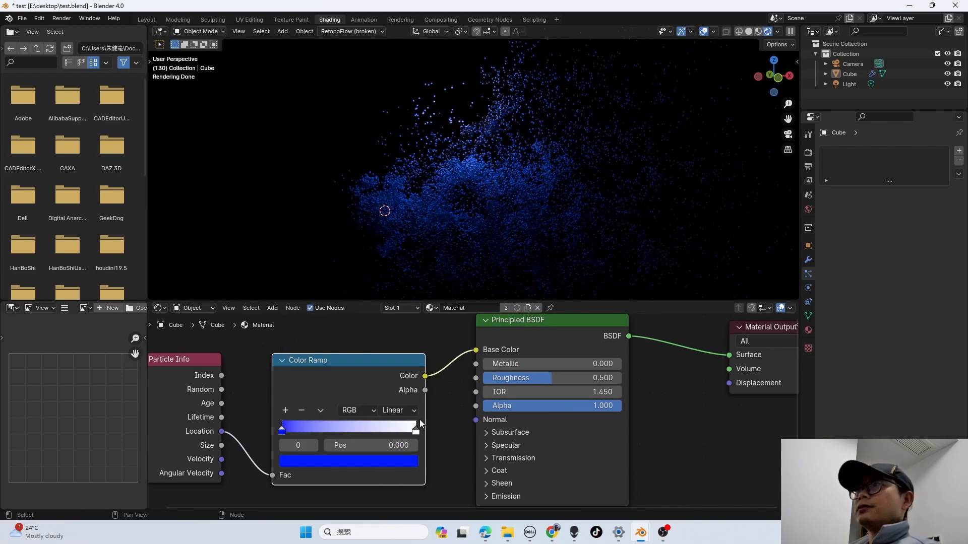
pyautogui.click(353, 461)
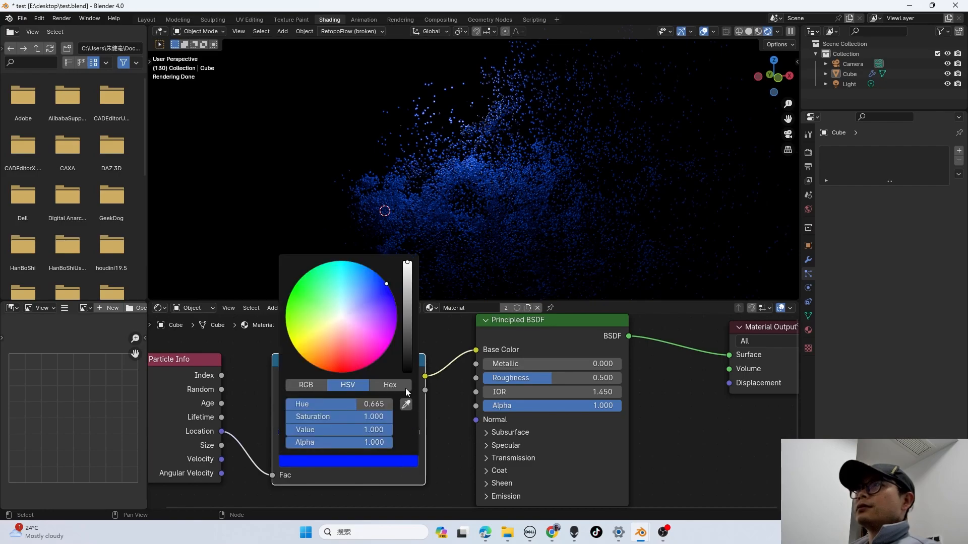
pyautogui.click(298, 287)
# - Connect Particle Info's Index to the Color Ramp's Fac and add a bright green middle stop at about 0.445
pyautogui.moveTo(222, 376); pyautogui.dragTo(273, 475)
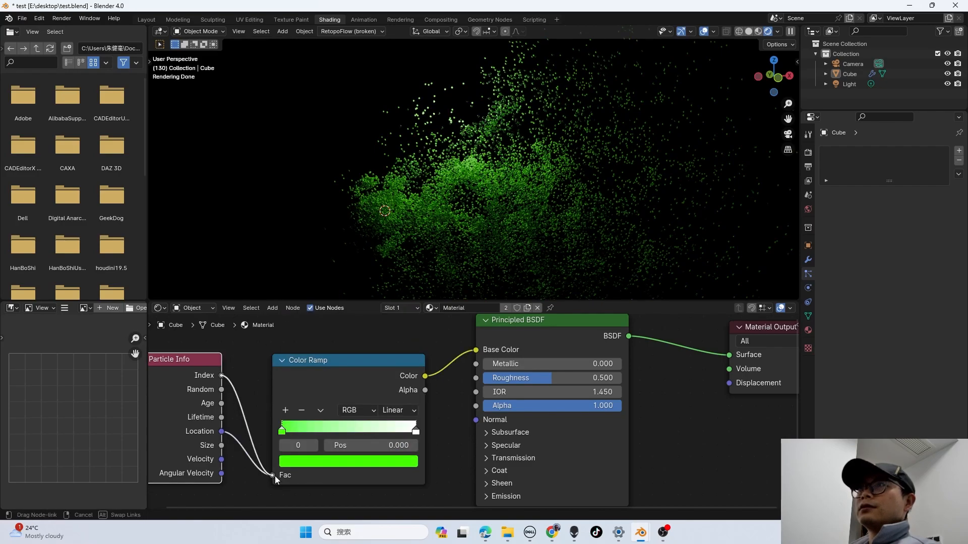
pyautogui.scroll(2, 411, 428)
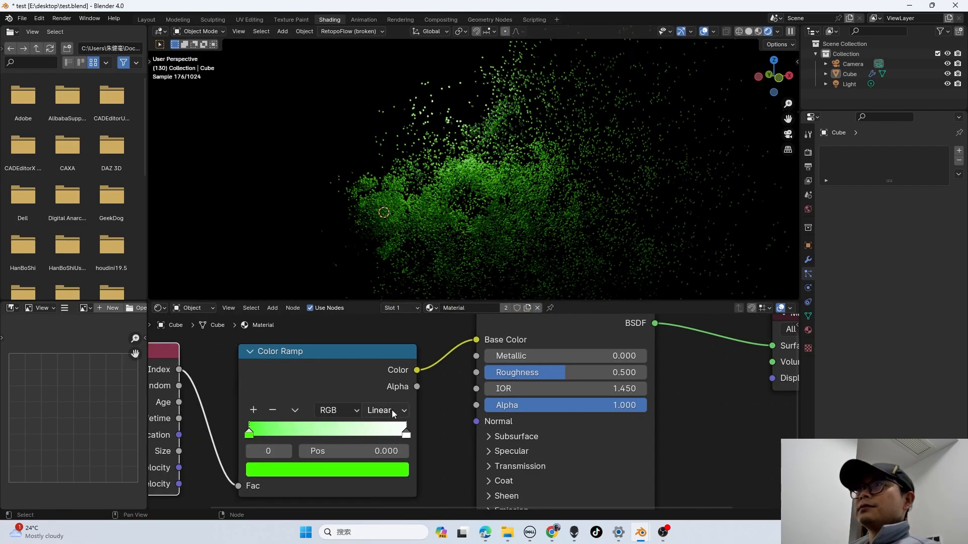
pyautogui.keyDown('ctrl'); pyautogui.click(322, 427); pyautogui.keyUp('ctrl')
pyautogui.click(338, 473)
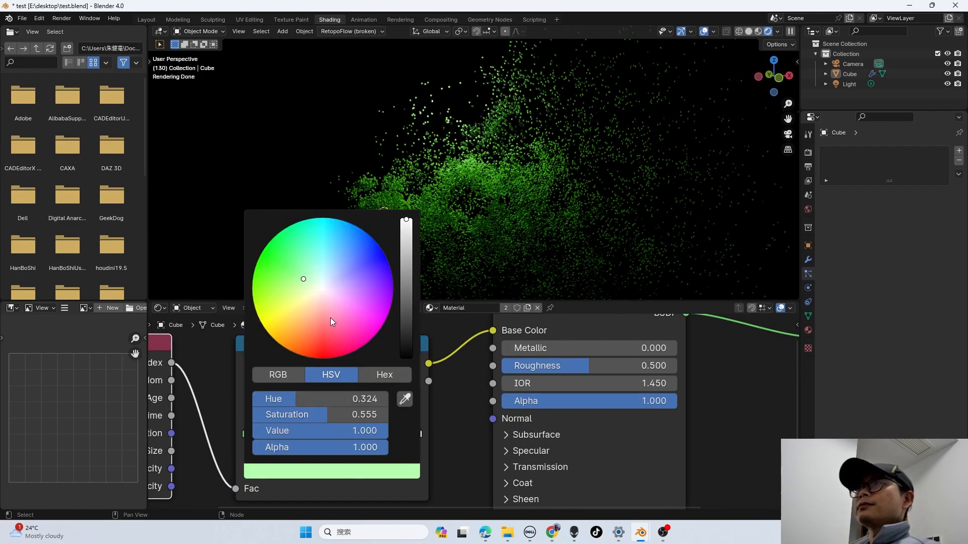
pyautogui.moveTo(335, 328); pyautogui.dragTo(391, 272)
pyautogui.moveTo(328, 302); pyautogui.dragTo(260, 280)
# - Color the Color Ramp's last stop orange-red
pyautogui.scroll(-1, 458, 449)
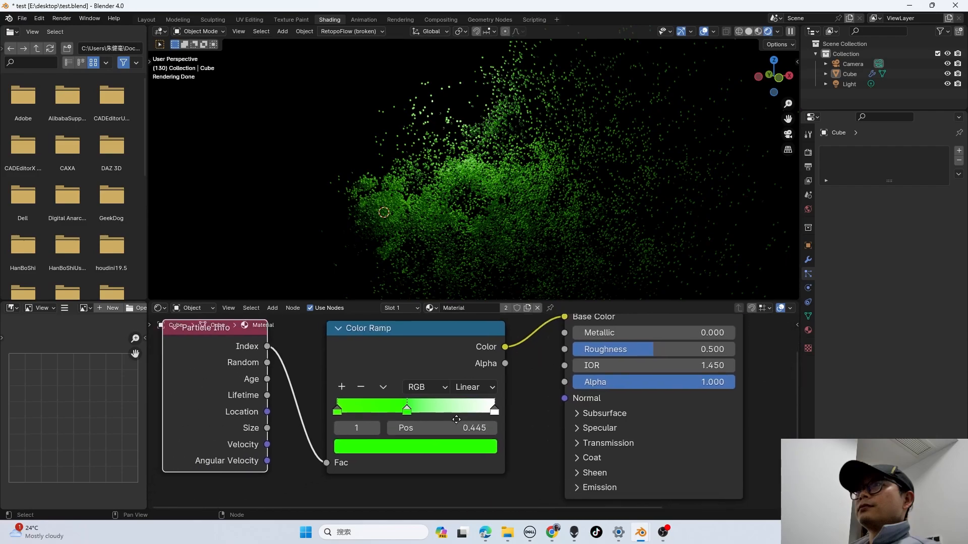
pyautogui.click(490, 410)
pyautogui.click(411, 444)
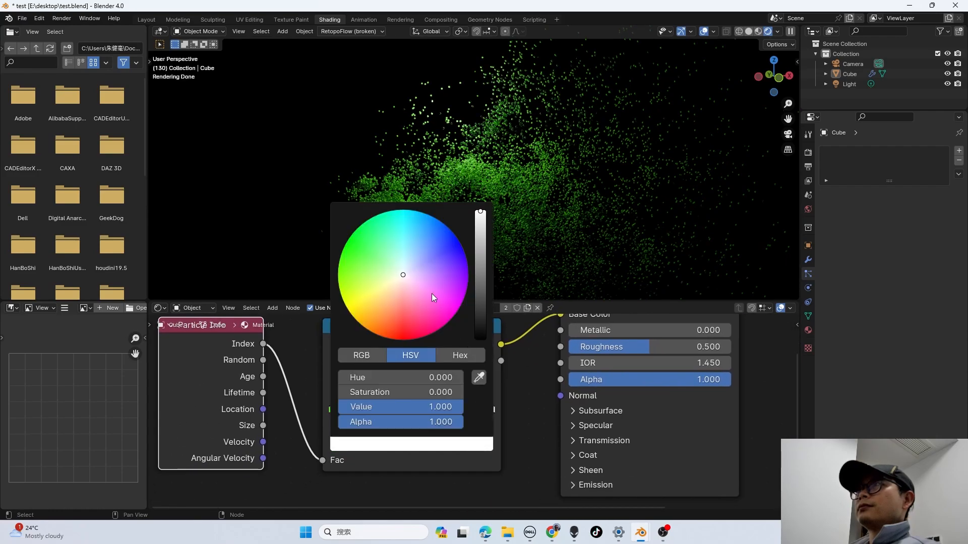
pyautogui.moveTo(431, 294); pyautogui.dragTo(466, 278)
pyautogui.click(507, 429)
# - Move the Color Ramp's middle stop to about 0.227 and color the first stop red
pyautogui.moveTo(405, 408); pyautogui.dragTo(369, 409)
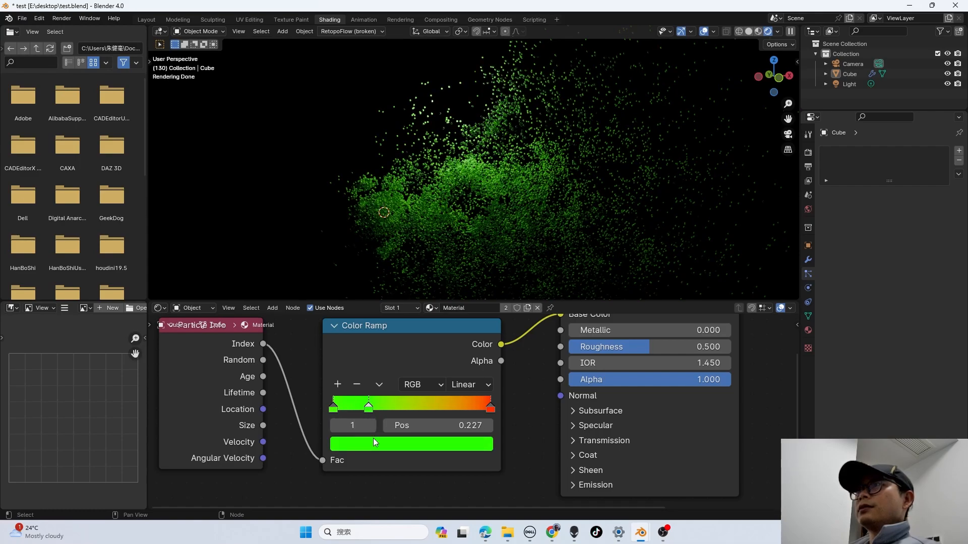
pyautogui.click(357, 447)
pyautogui.moveTo(399, 283); pyautogui.dragTo(415, 340)
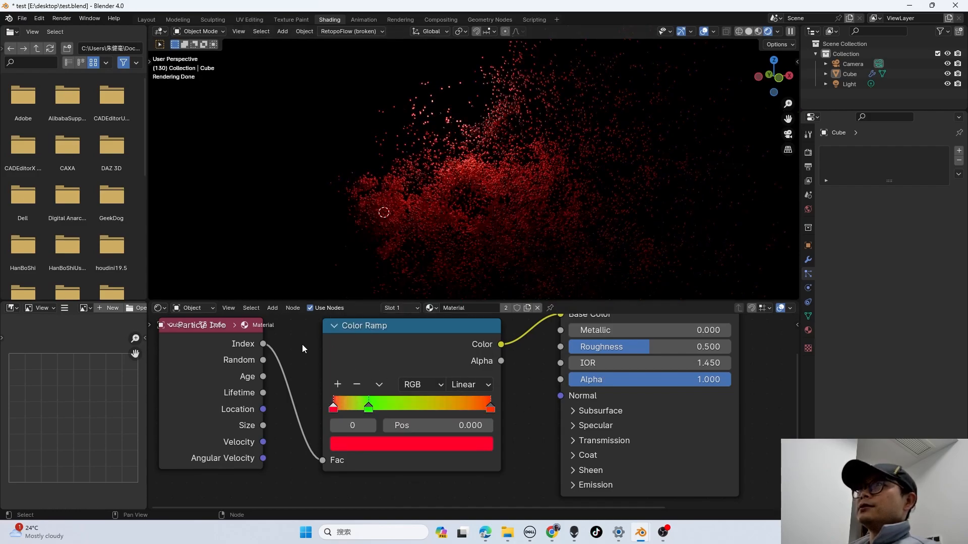
# - Feed Particle Info's Random into the Color Ramp's Fac and move the green middle stop to about 0.527
pyautogui.moveTo(263, 360); pyautogui.dragTo(322, 460)
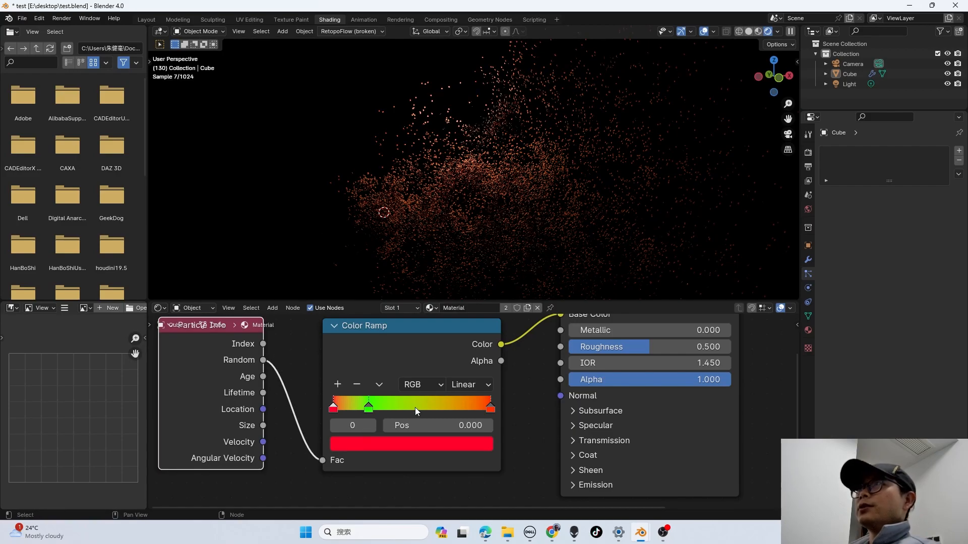
pyautogui.moveTo(381, 408); pyautogui.dragTo(413, 413)
pyautogui.moveTo(263, 377); pyautogui.dragTo(262, 379)
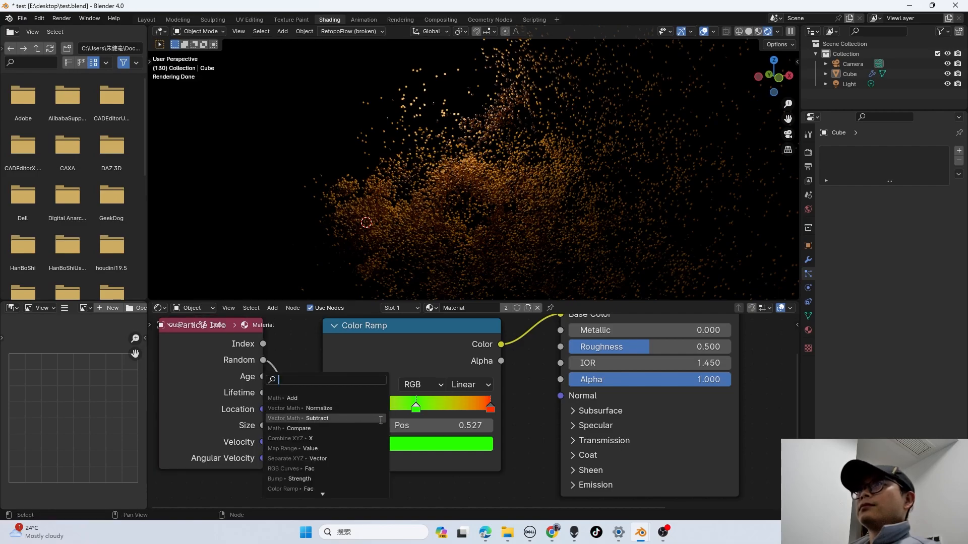
# - Change both the first and last stops of the Color Ramp to saturated blue
pyautogui.click(334, 408)
pyautogui.click(357, 443)
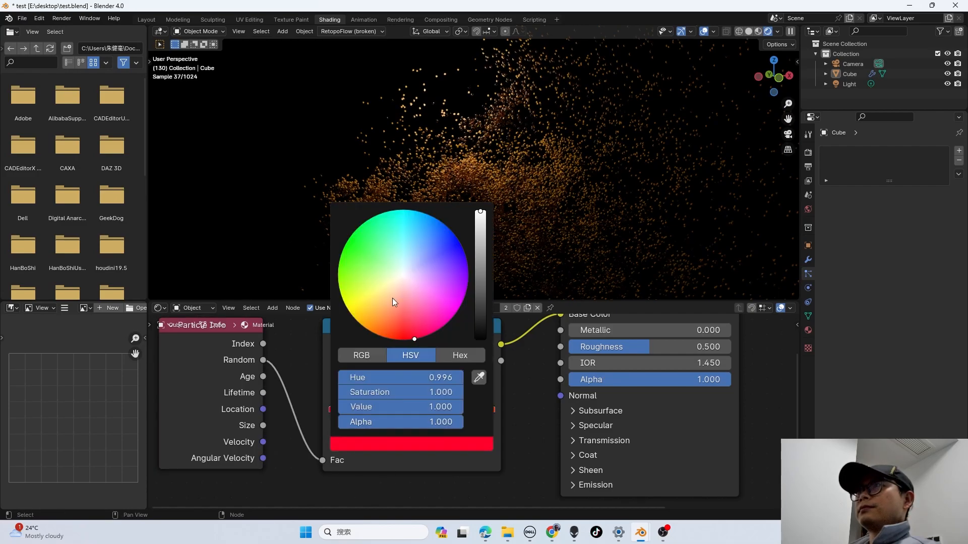
pyautogui.click(461, 246)
pyautogui.hotkey('ctrl', 'z')
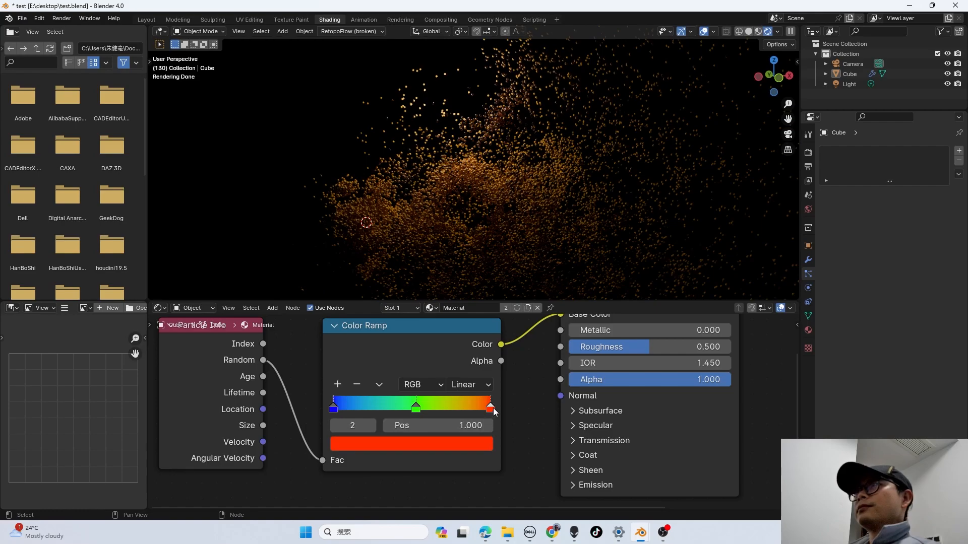
pyautogui.click(468, 445)
pyautogui.click(450, 275)
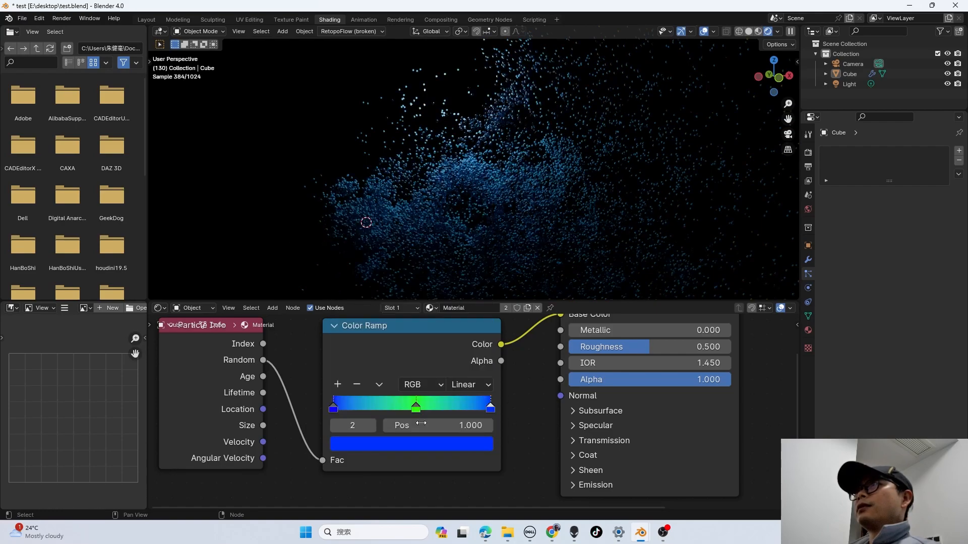
# - Recolor the Color Ramp's middle stop to red with hue 0.995 and check the points in the viewport
pyautogui.click(416, 407)
pyautogui.click(422, 441)
pyautogui.moveTo(385, 314); pyautogui.dragTo(415, 339)
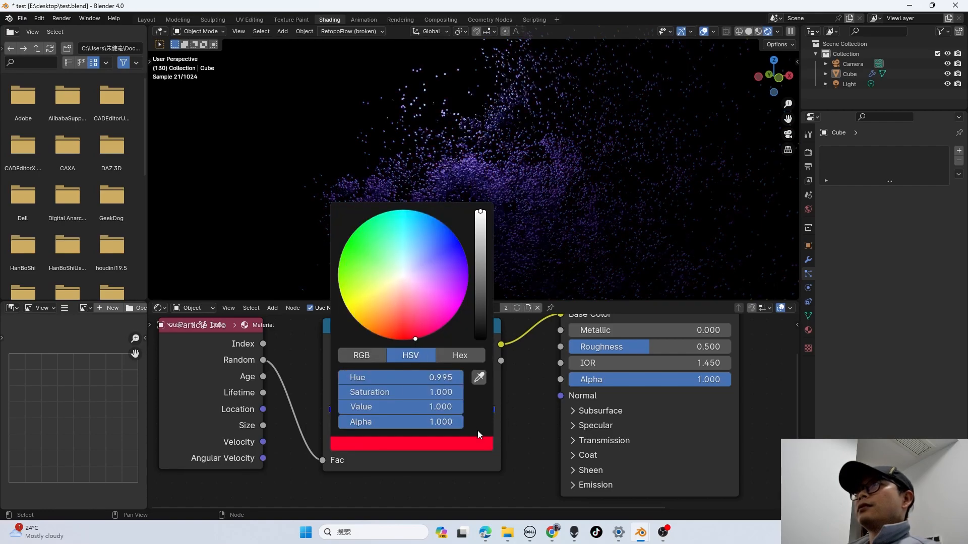
pyautogui.moveTo(513, 197); pyautogui.dragTo(501, 231, button='middle')
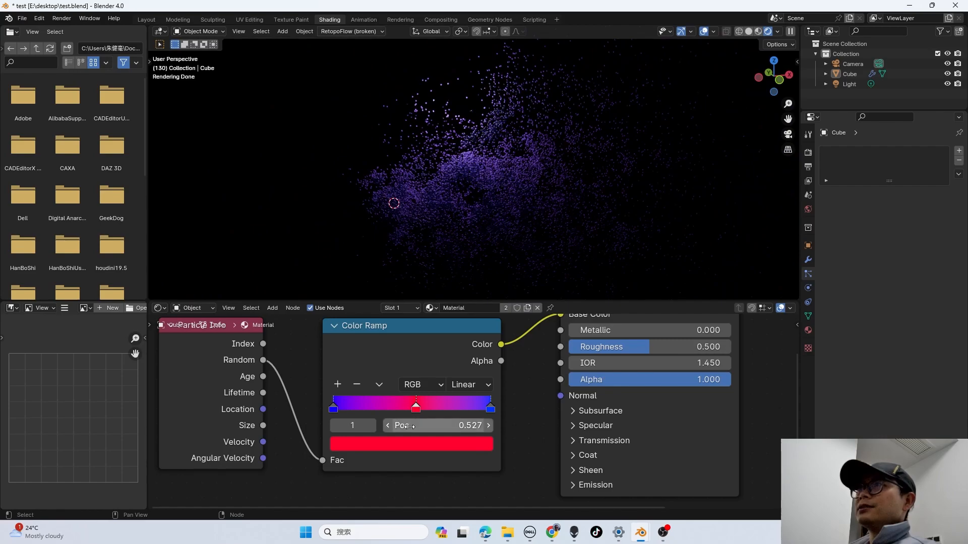
pyautogui.click(403, 444)
# - Change the Color Ramp's first stop from blue to lime green
pyautogui.click(333, 408)
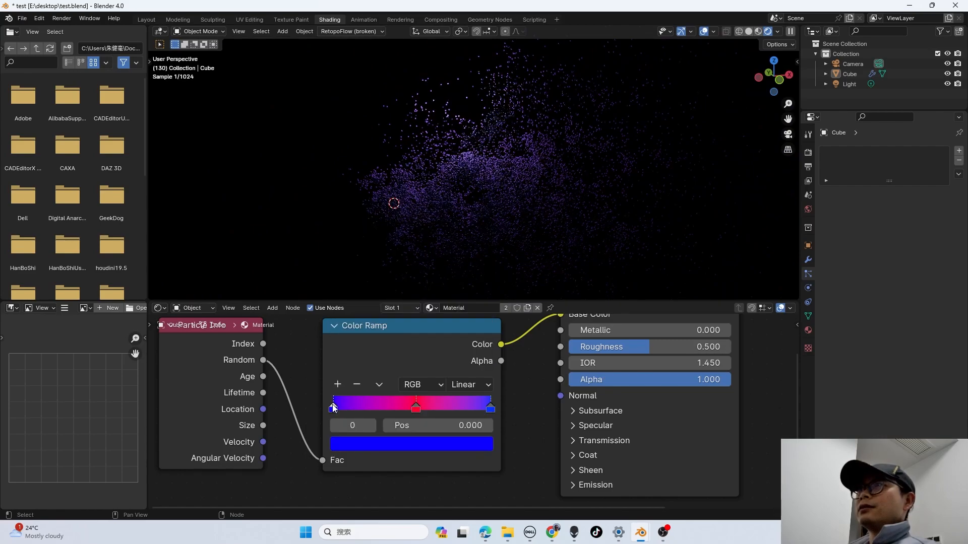
pyautogui.click(365, 444)
pyautogui.click(354, 232)
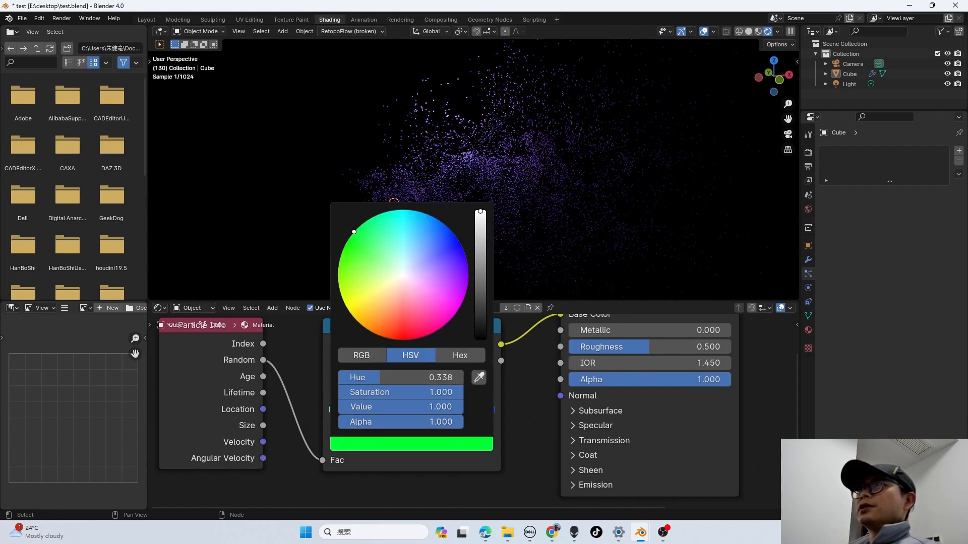
pyautogui.click(339, 264)
# - Try Particle Info's Age and Lifetime outputs as the Color Ramp's Fac and check the point colors
pyautogui.moveTo(263, 378); pyautogui.dragTo(272, 383)
pyautogui.moveTo(325, 458); pyautogui.dragTo(323, 461)
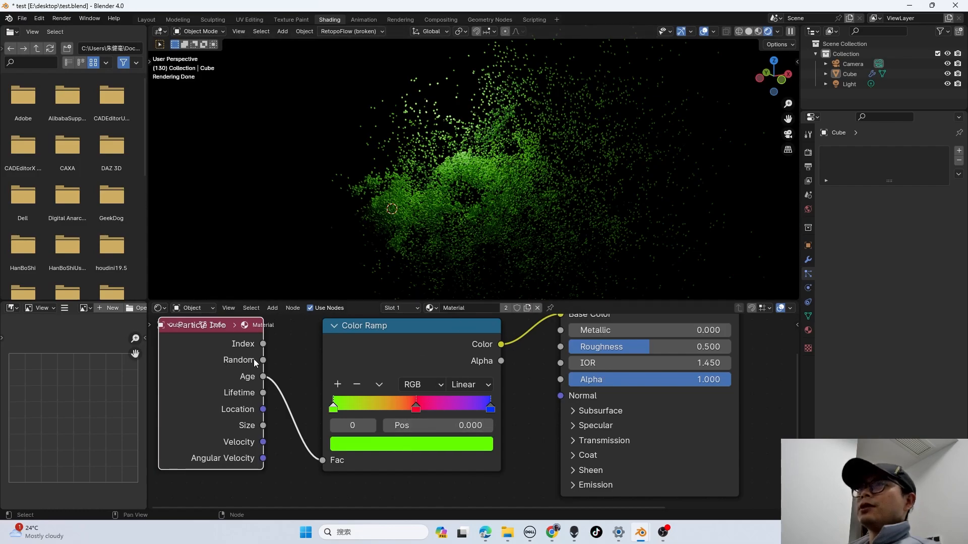
pyautogui.moveTo(264, 394); pyautogui.dragTo(323, 460)
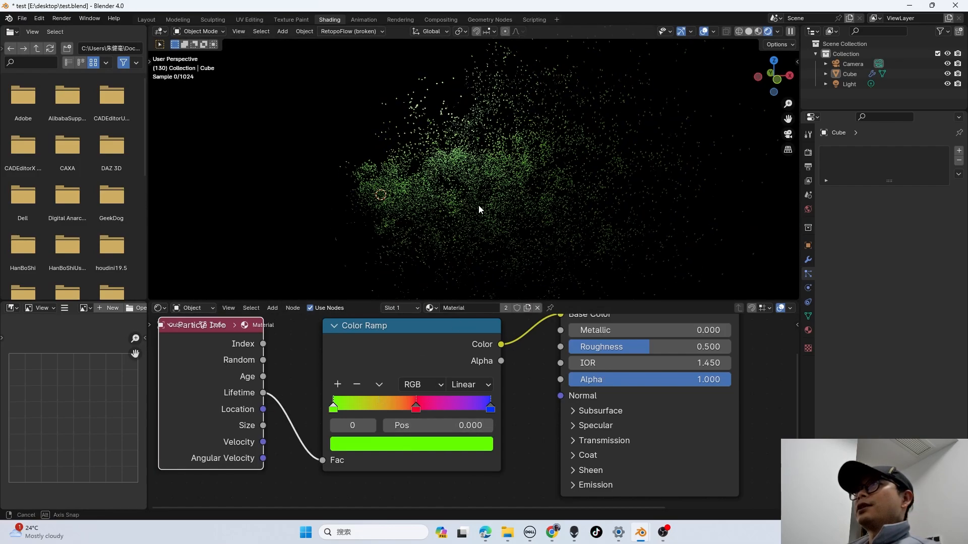
pyautogui.click(415, 409)
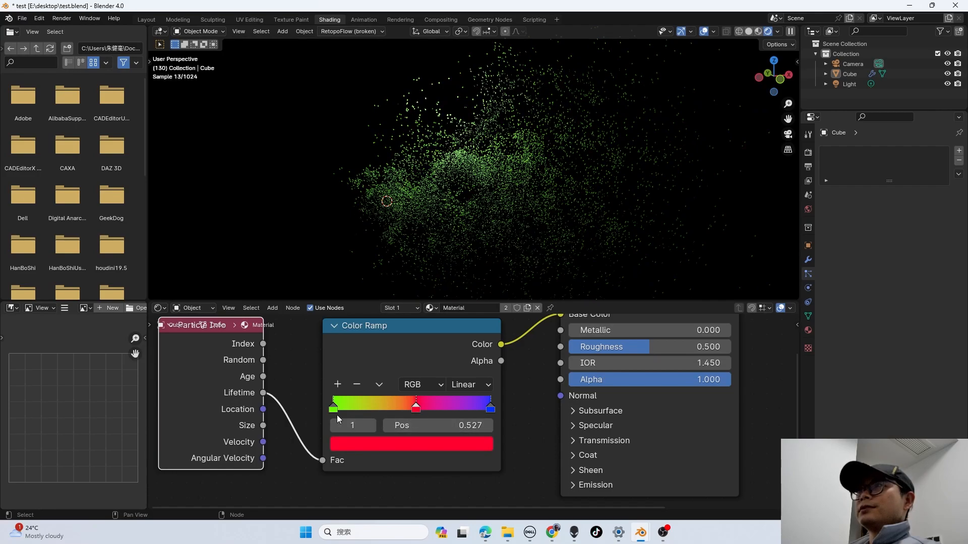
pyautogui.click(335, 407)
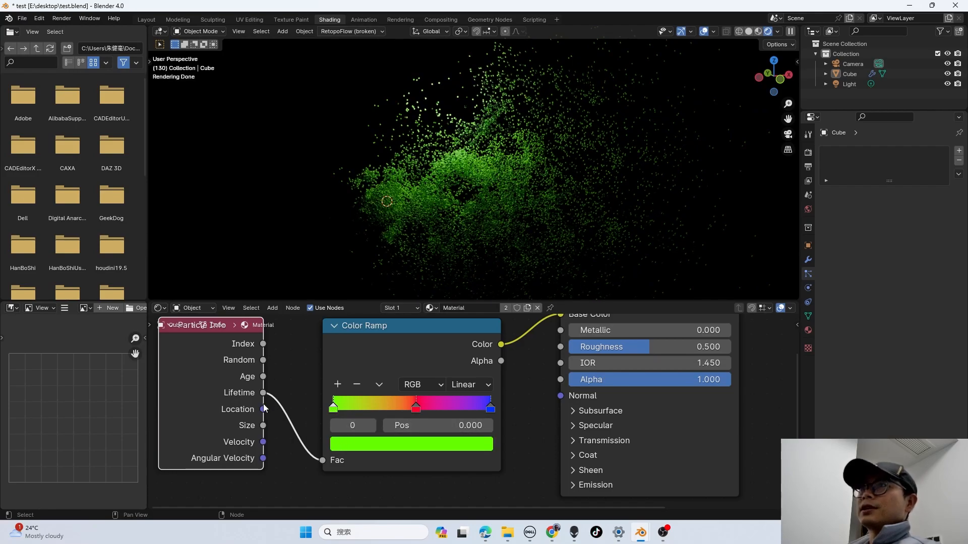
# - Try Location, Size and Velocity in turn as the Color Ramp's Fac, ending with Angular Velocity connected
pyautogui.moveTo(267, 412); pyautogui.dragTo(328, 462)
pyautogui.moveTo(485, 214); pyautogui.dragTo(480, 239, button='middle')
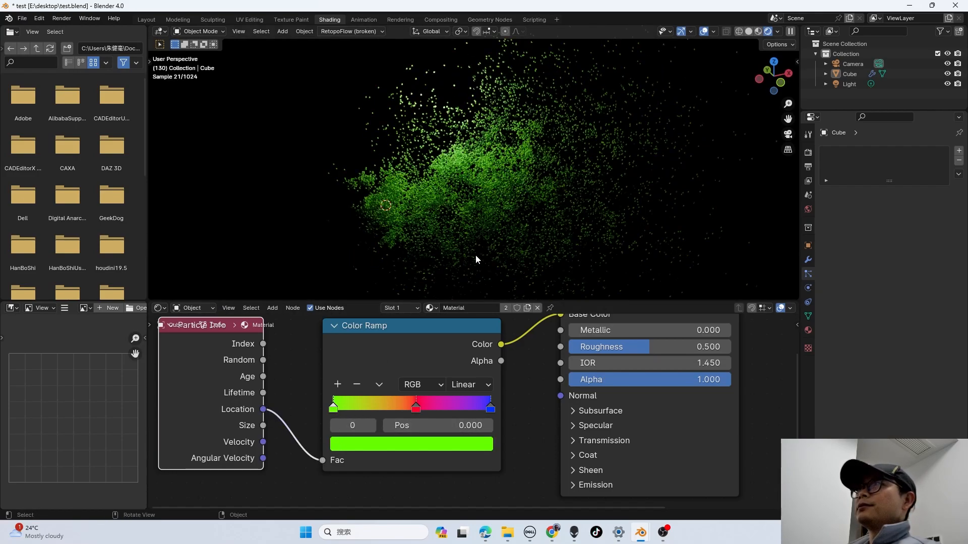
pyautogui.moveTo(263, 426); pyautogui.dragTo(322, 460)
pyautogui.moveTo(264, 442); pyautogui.dragTo(322, 460)
pyautogui.moveTo(264, 458); pyautogui.dragTo(323, 460)
pyautogui.scroll(-2, 338, 350)
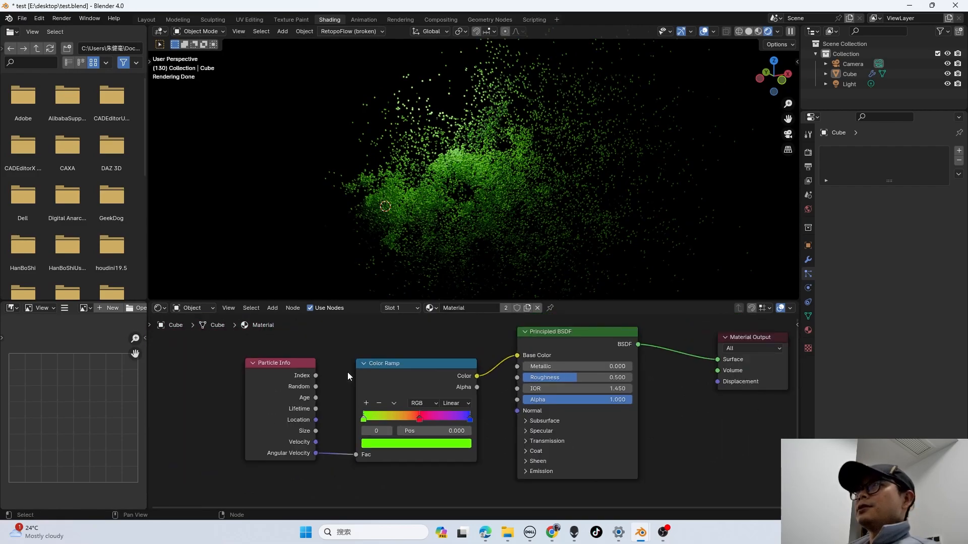
# - Delete the Particle Info and Color Ramp nodes from the material
pyautogui.scroll(-1, 357, 375)
pyautogui.moveTo(297, 352); pyautogui.dragTo(320, 455)
pyautogui.press('x')
# - Expand the Principled BSDF's Emission settings, set the emission Strength to 1, and check the points in the viewport
pyautogui.keyDown('ctrl'); pyautogui.hscroll(2, 433, 380); pyautogui.keyUp('ctrl')
pyautogui.scroll(2, 568, 448)
pyautogui.scroll(-2, 531, 437)
pyautogui.moveTo(514, 436); pyautogui.dragTo(467, 437, button='middle')
pyautogui.scroll(-3, 516, 355)
pyautogui.scroll(4, 515, 355)
pyautogui.click(427, 484)
pyautogui.keyDown('shift'); pyautogui.scroll(-2, 489, 492); pyautogui.keyUp('shift')
pyautogui.click(482, 490)
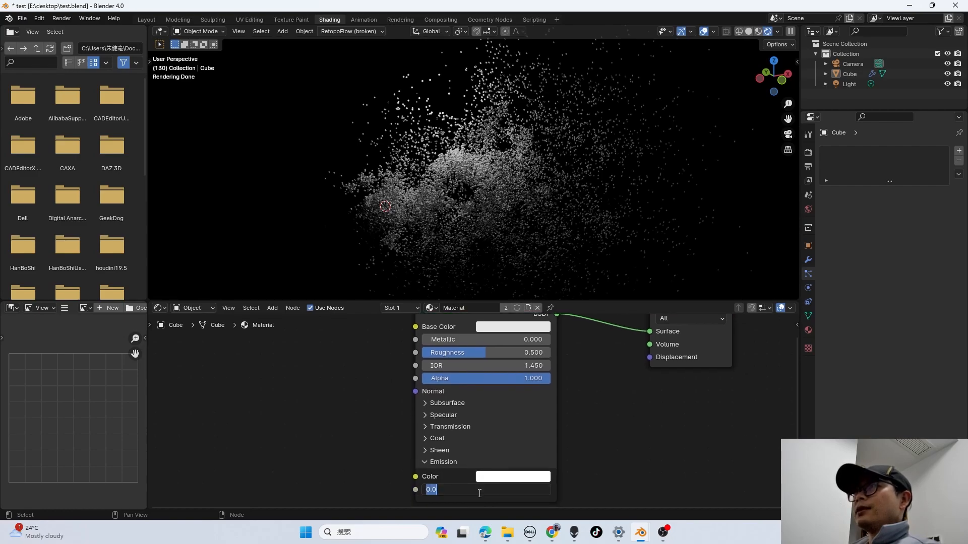
pyautogui.write('1')
pyautogui.press('Return')
pyautogui.moveTo(609, 465); pyautogui.dragTo(613, 460, button='middle')
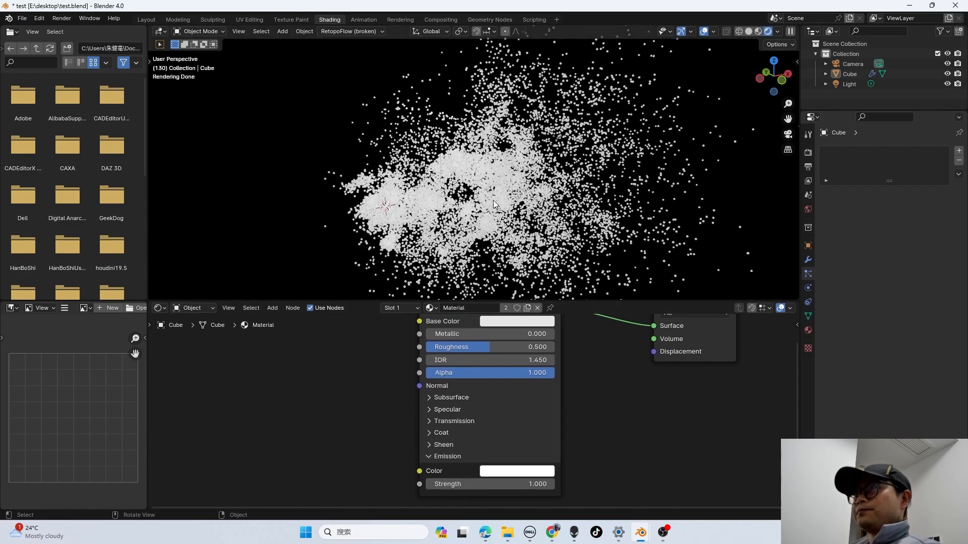
pyautogui.moveTo(484, 201); pyautogui.dragTo(464, 196, button='middle')
pyautogui.moveTo(500, 417); pyautogui.dragTo(498, 418, button='middle')
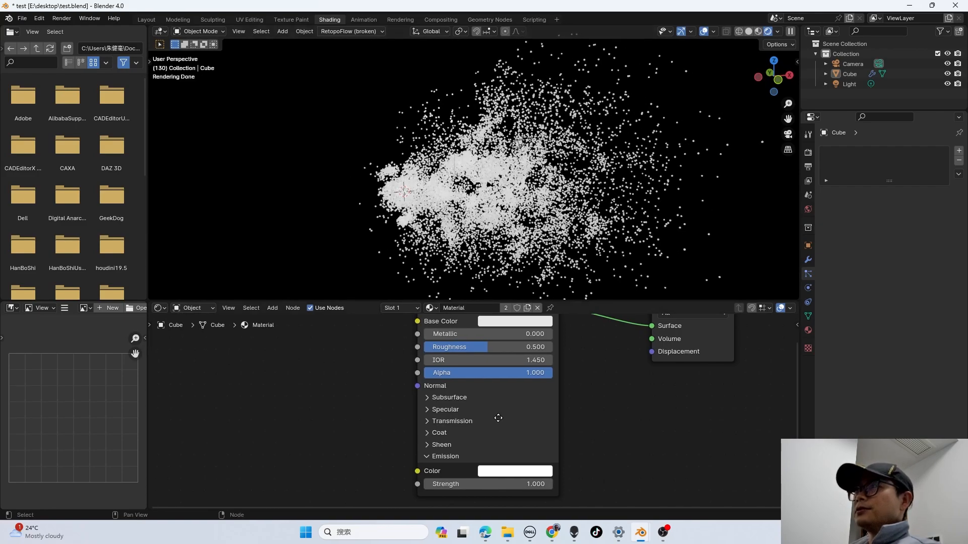
pyautogui.scroll(-1, 462, 454)
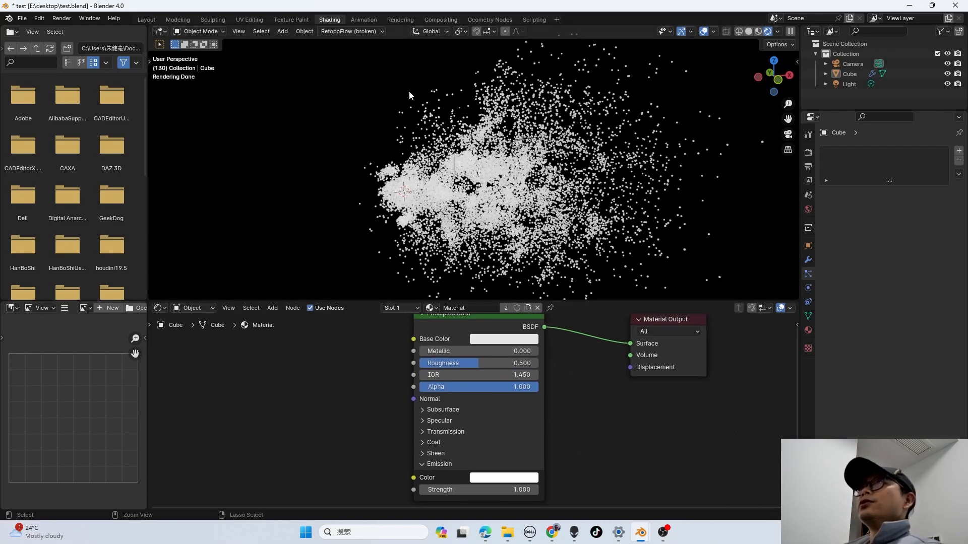
# - Save the file and switch to the Geometry Nodes workspace
pyautogui.hotkey('ctrl', 's')
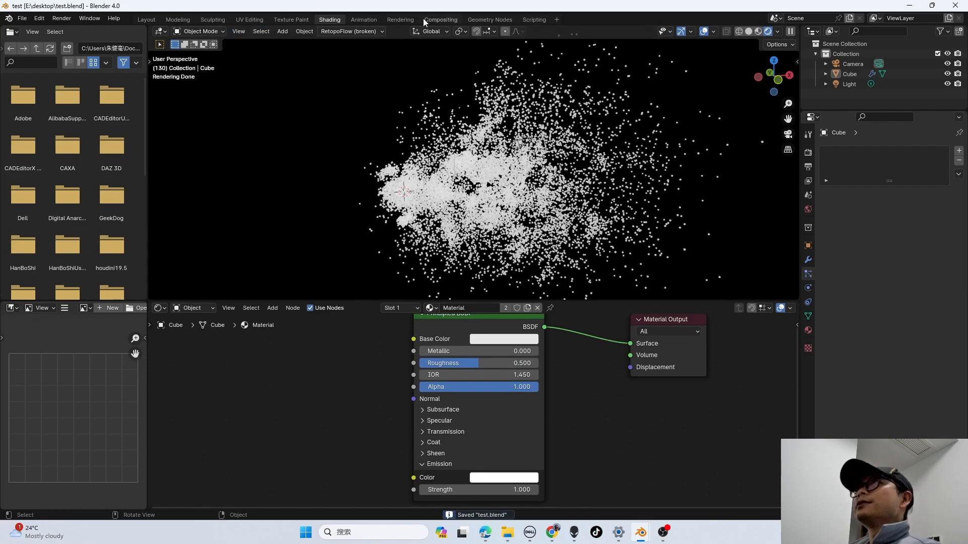
pyautogui.click(473, 18)
pyautogui.scroll(2, 430, 370)
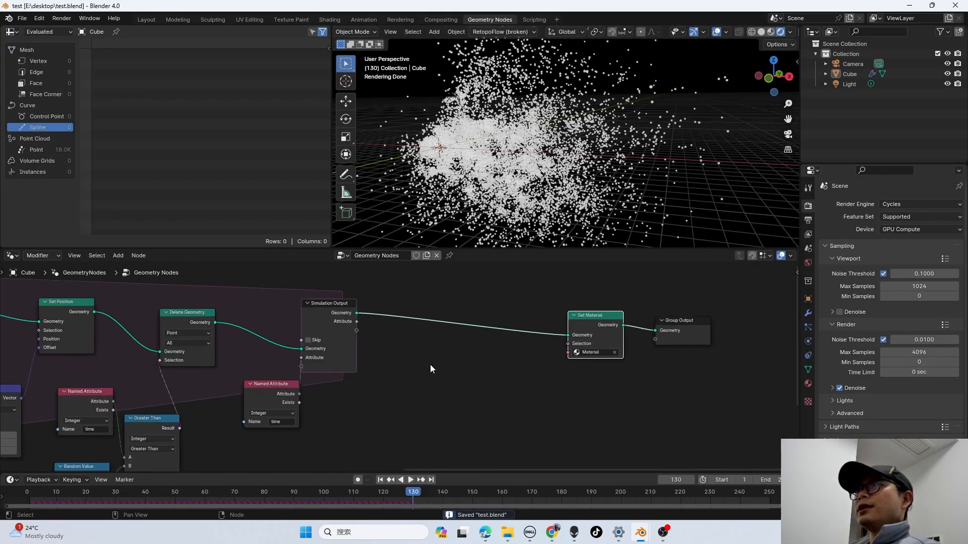
pyautogui.scroll(1, 443, 311)
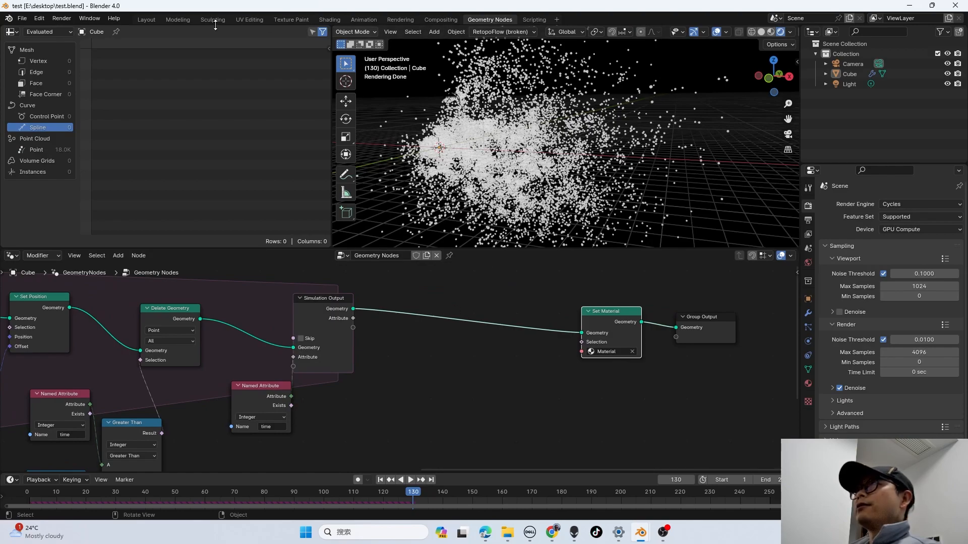
# - Render a test image of the current frame, examine the point sizes, and close the render result
pyautogui.moveTo(524, 158); pyautogui.dragTo(529, 159, button='middle')
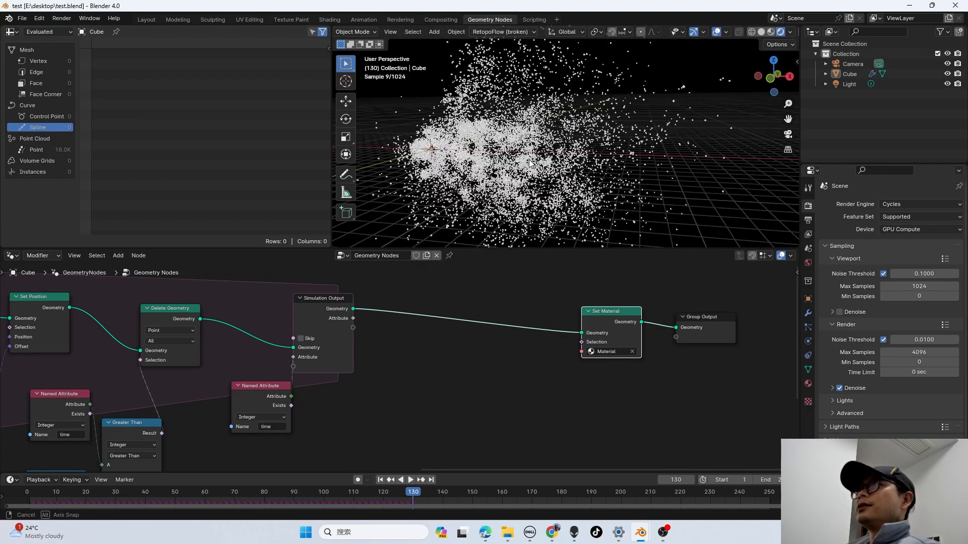
pyautogui.click(524, 160)
pyautogui.click(61, 18)
pyautogui.click(71, 29)
pyautogui.scroll(-2, 528, 244)
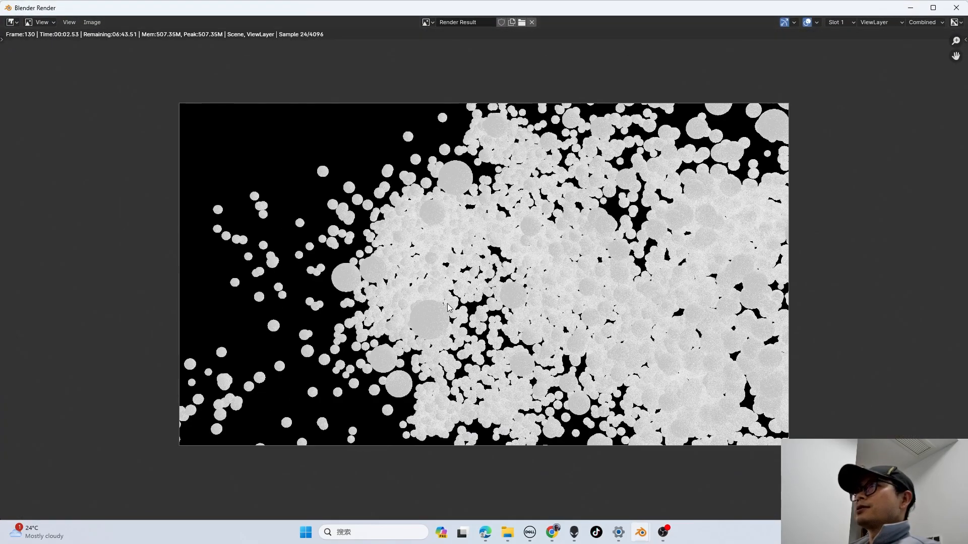
pyautogui.click(956, 8)
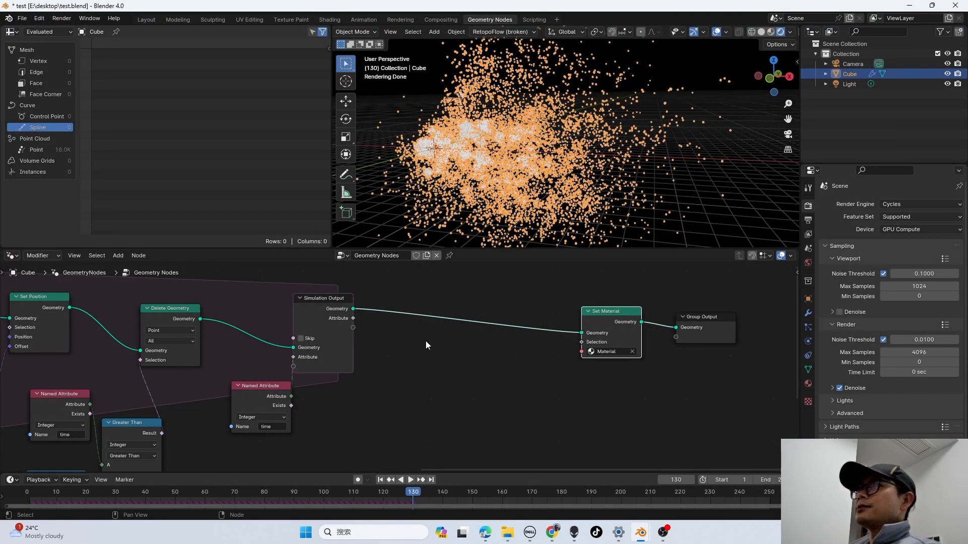
# - Add a Set Point Radius node between Simulation Output and Set Material
pyautogui.hotkey('shift', 'a')
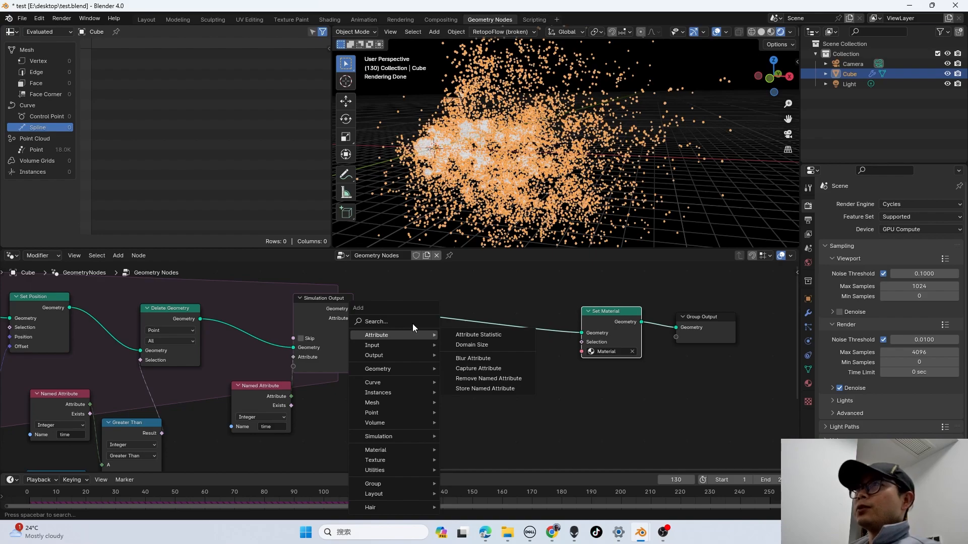
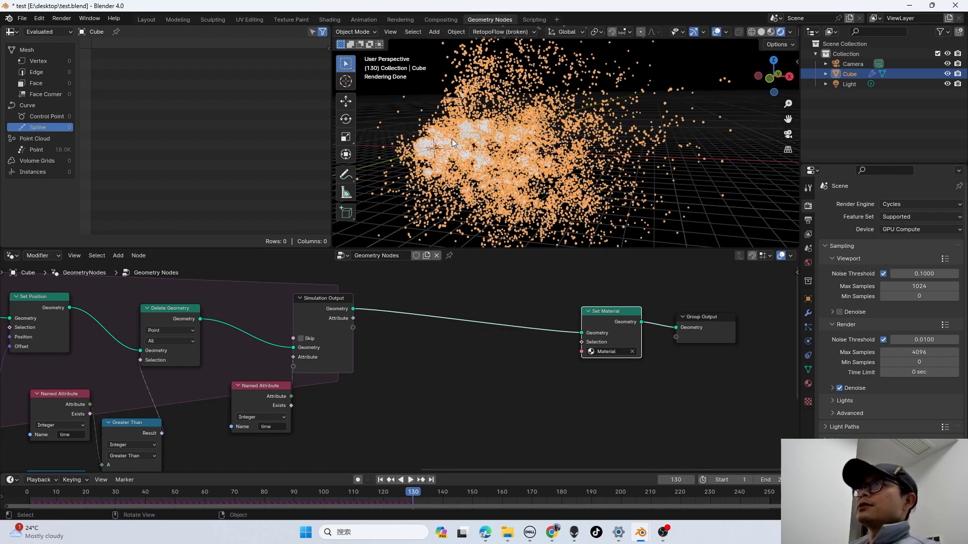
pyautogui.click(775, 165)
pyautogui.hotkey('shift', 'a')
pyautogui.click(444, 286)
pyautogui.write('set')
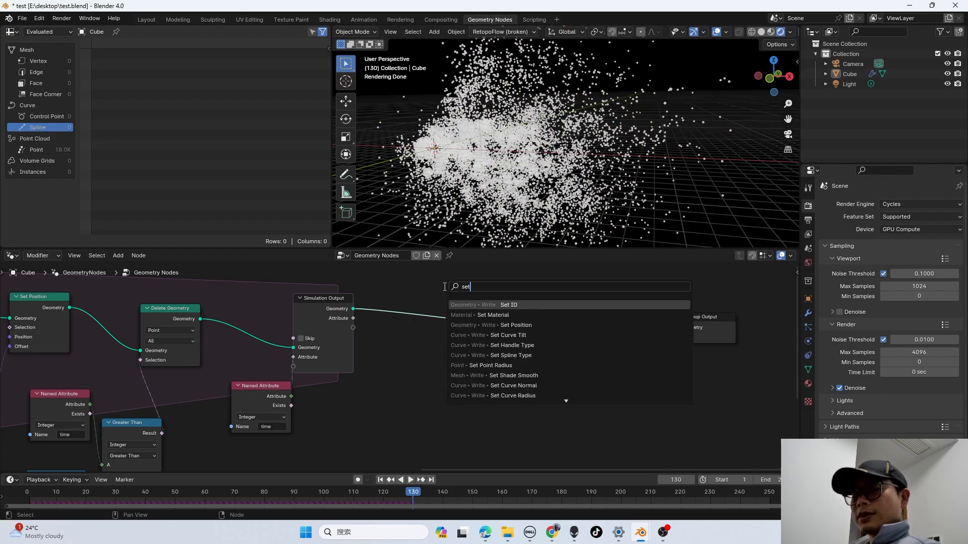
pyautogui.write(' poin')
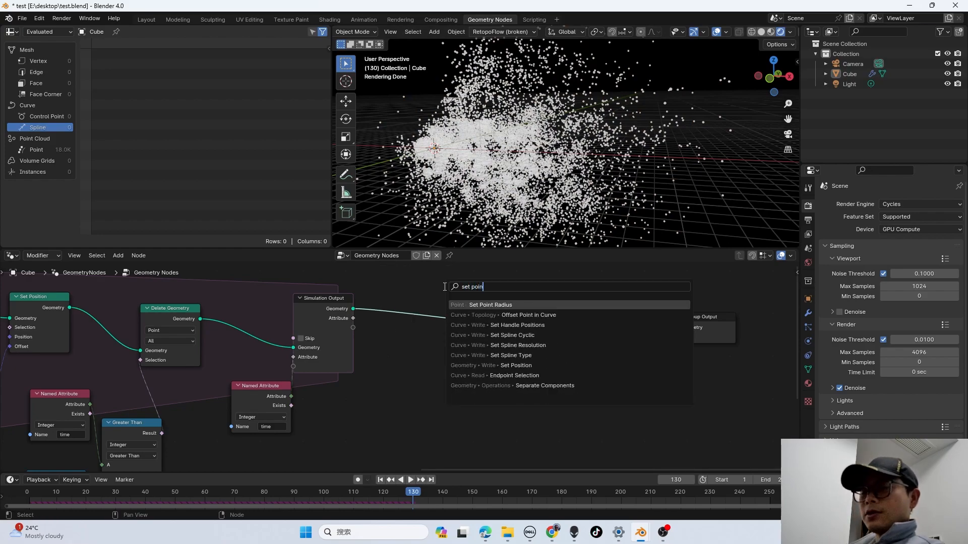
pyautogui.press('Return')
pyautogui.click(512, 320)
# - Set the Set Point Radius node's Radius to 0.01 m
pyautogui.scroll(1, 512, 320)
pyautogui.click(512, 343)
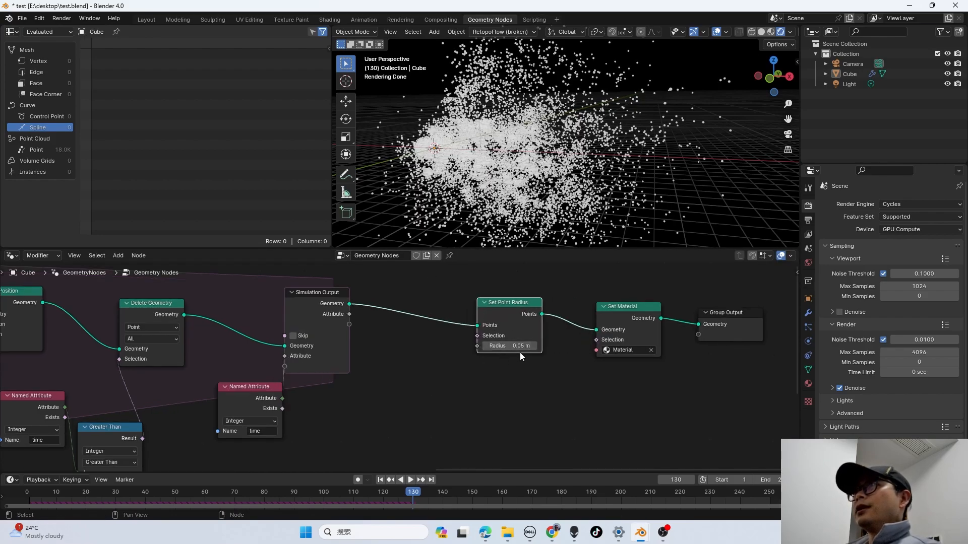
pyautogui.click(520, 349)
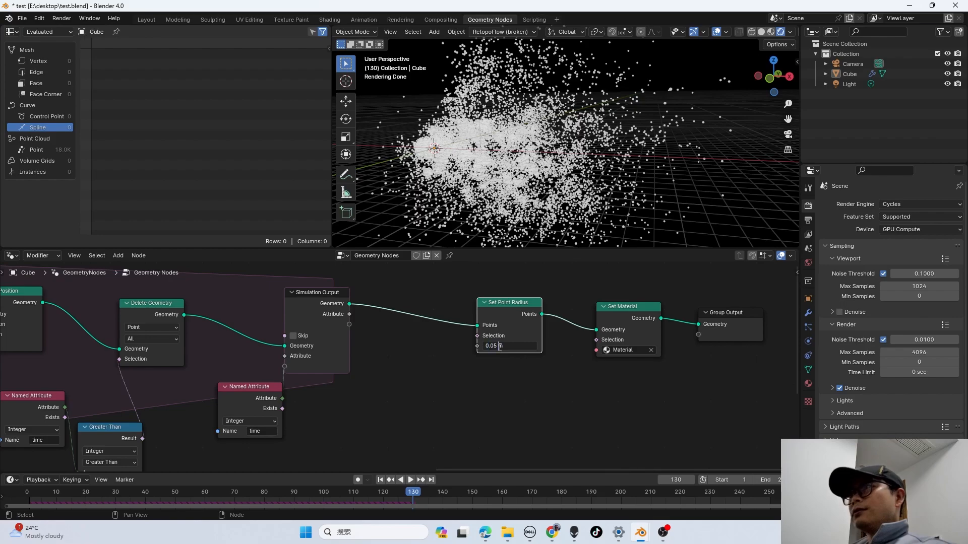
pyautogui.press('BackSpace')
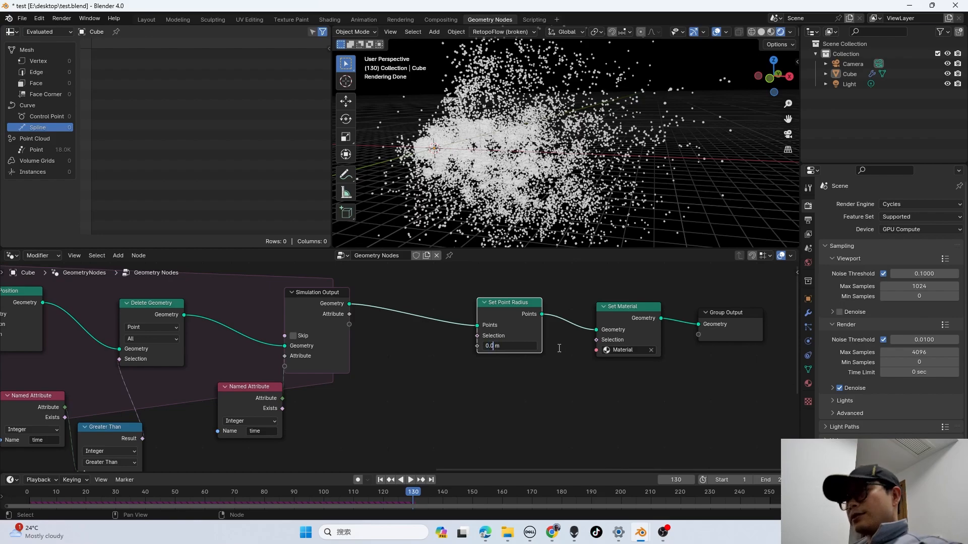
pyautogui.press('Return')
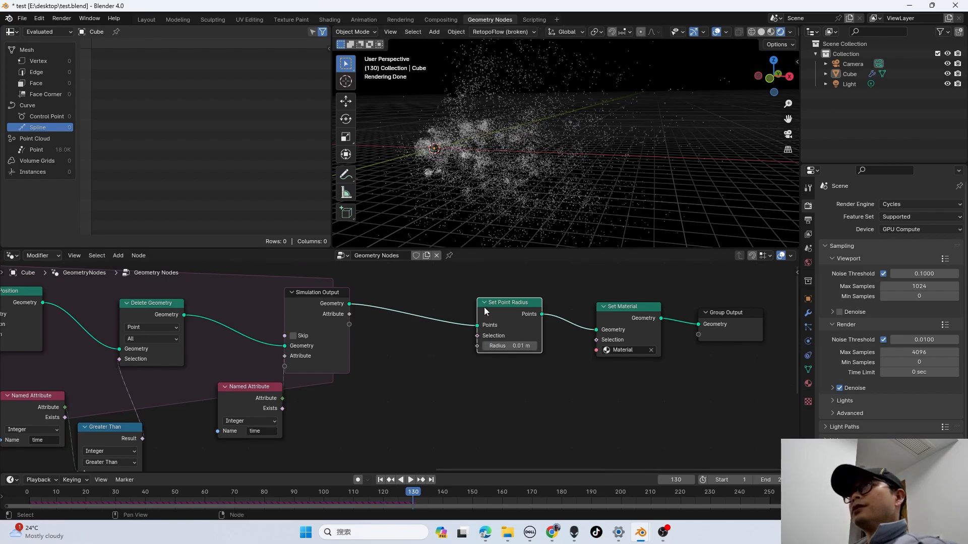
# - Try driving Set Point Radius with the Curve Info node's Random output, and delete that node
pyautogui.moveTo(477, 346); pyautogui.dragTo(459, 397)
pyautogui.write('random')
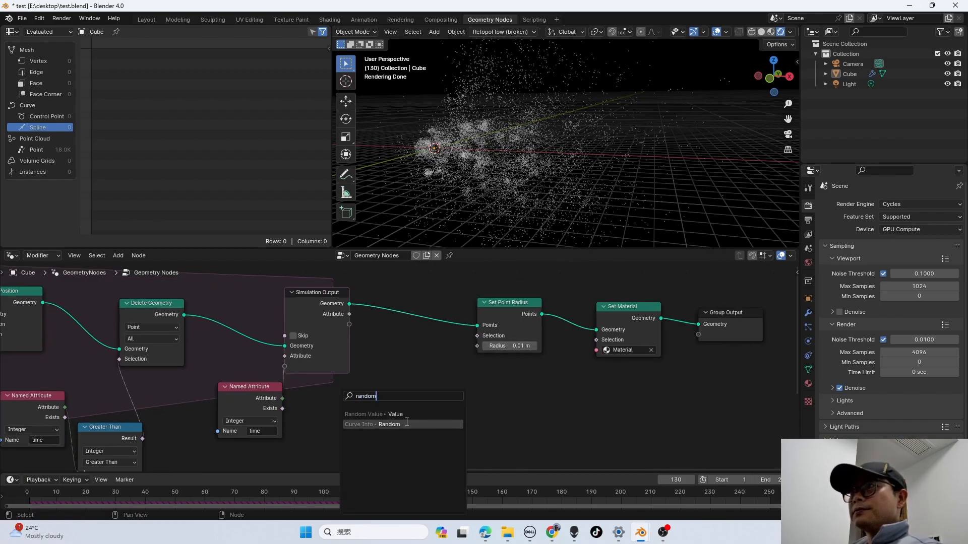
pyautogui.click(406, 424)
pyautogui.click(504, 373)
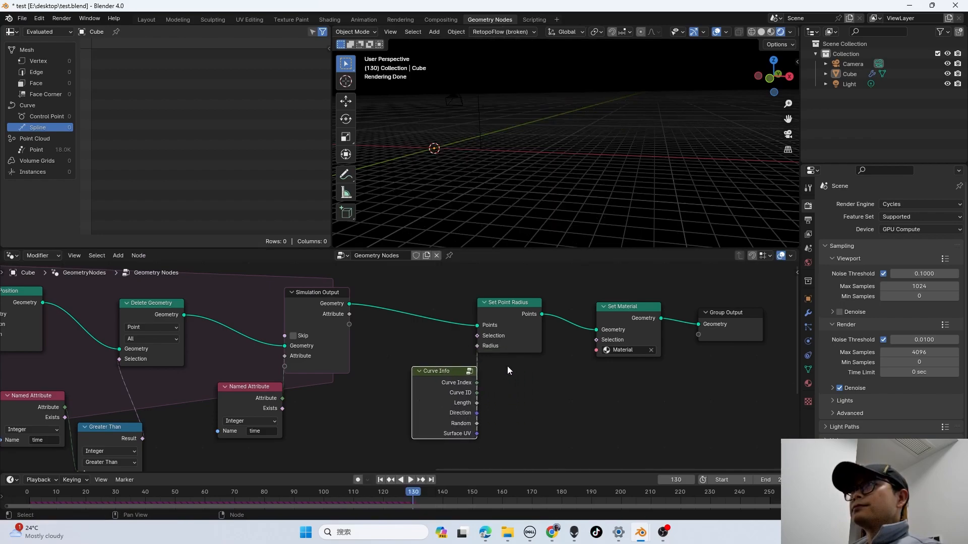
pyautogui.press('Delete')
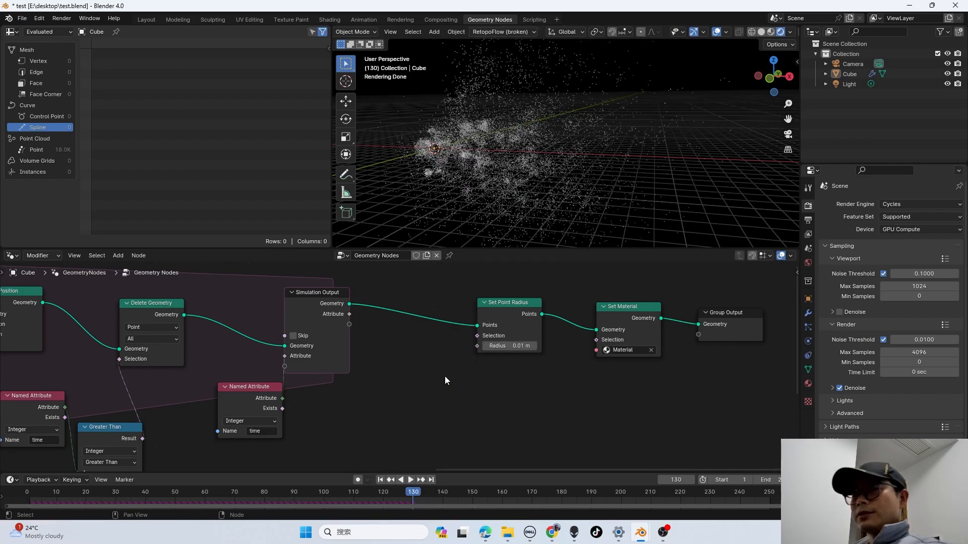
# - Duplicate the existing Random Value node and place the copy beside the Set Point Radius node
pyautogui.hotkey('shift', 'a')
pyautogui.scroll(2, 220, 405)
pyautogui.scroll(-3, 212, 405)
pyautogui.moveTo(185, 413); pyautogui.dragTo(183, 389, button='middle')
pyautogui.moveTo(54, 453); pyautogui.dragTo(426, 336)
pyautogui.scroll(1, 467, 342)
pyautogui.scroll(1, 467, 343)
# - Try to enter small decimal Min and Max values in the copied Random Value node while it is set to Integer
pyautogui.doubleClick(462, 372)
pyautogui.write('.0')
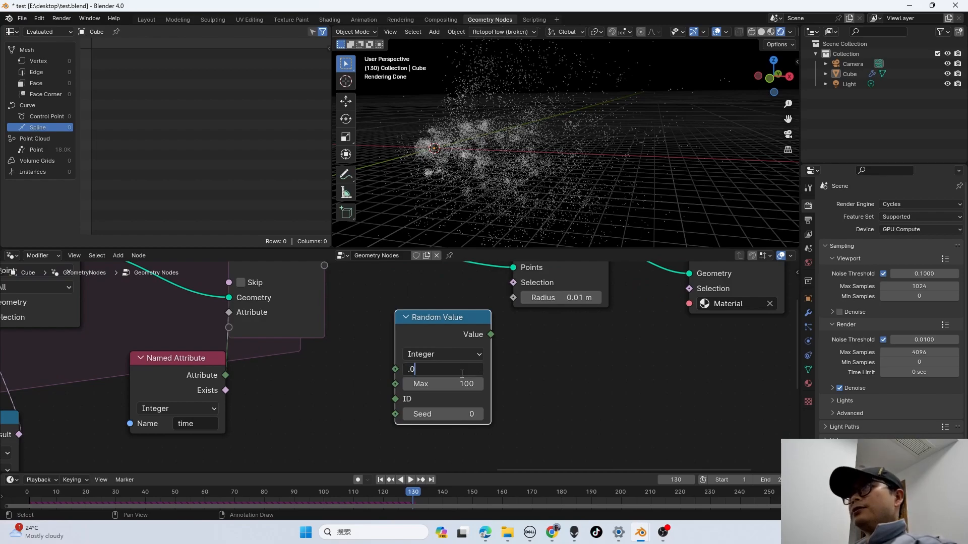
pyautogui.write('0')
pyautogui.press('Return')
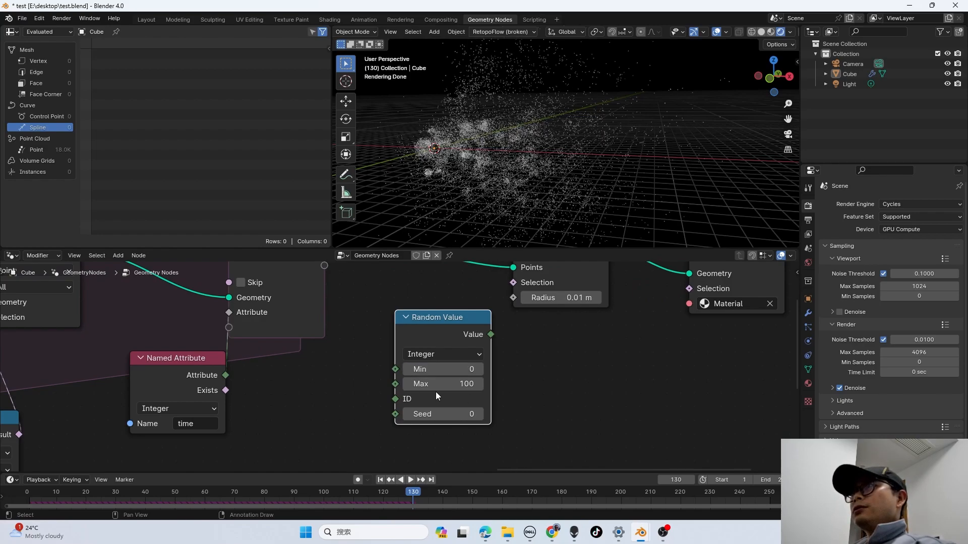
pyautogui.doubleClick(465, 383)
pyautogui.write('0.')
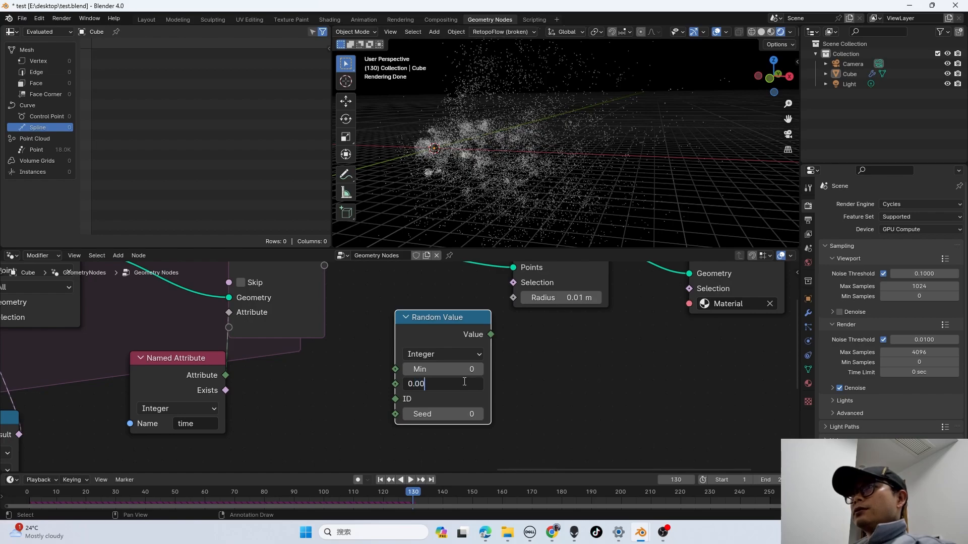
pyautogui.press('Return')
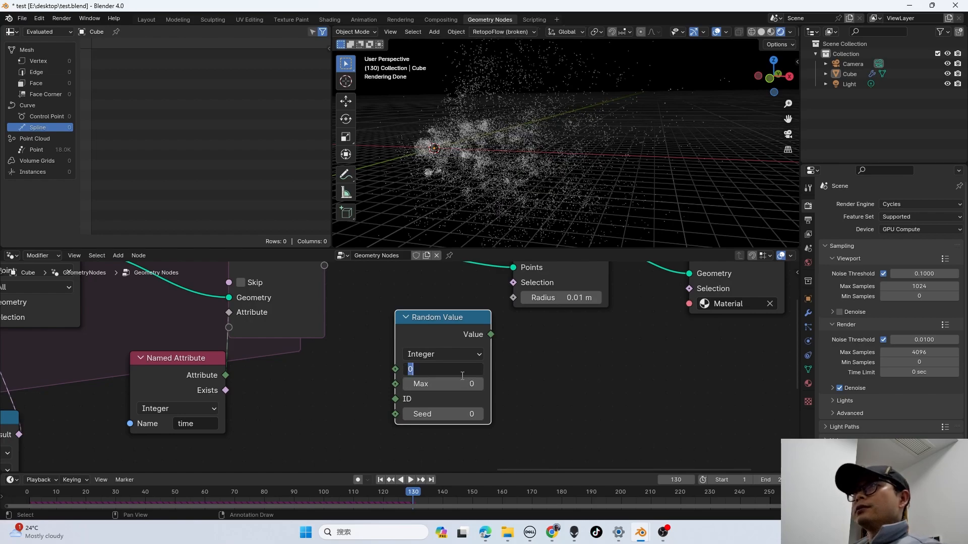
# - Switch the copied Random Value node to Float with Min 0.001 and Max 0.005
pyautogui.click(453, 355)
pyautogui.click(452, 387)
pyautogui.doubleClick(444, 369)
pyautogui.write('0.001')
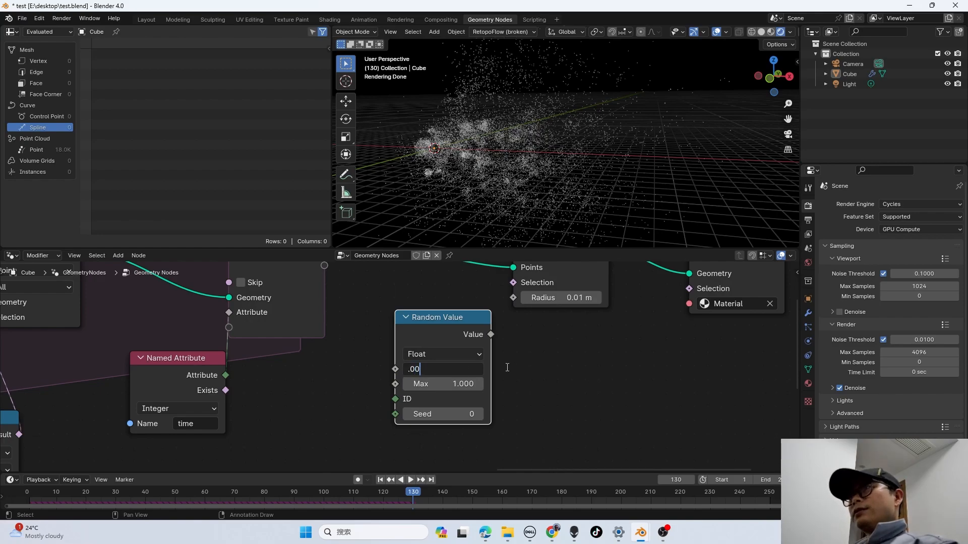
pyautogui.press('Return')
pyautogui.doubleClick(465, 386)
pyautogui.write('.0')
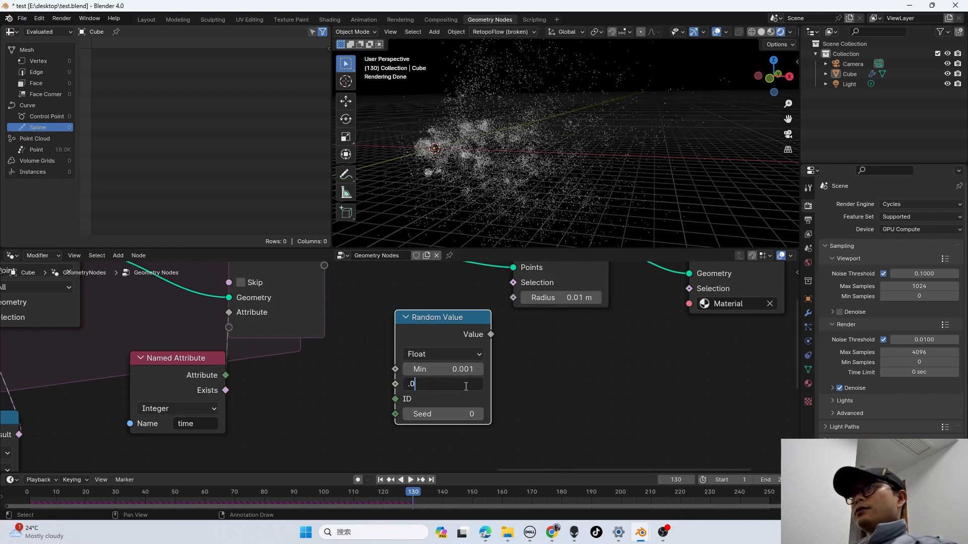
pyautogui.write('05')
pyautogui.press('Return')
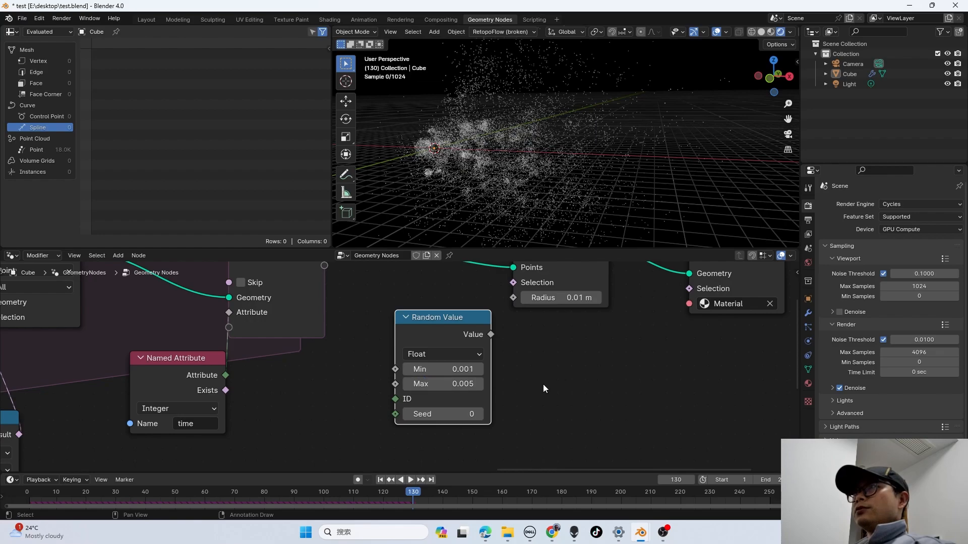
# - Connect the Float Random Value node's Value to Set Point Radius's Radius and check the points in the viewport
pyautogui.moveTo(489, 334); pyautogui.dragTo(476, 315)
pyautogui.moveTo(558, 140); pyautogui.dragTo(529, 143, button='middle')
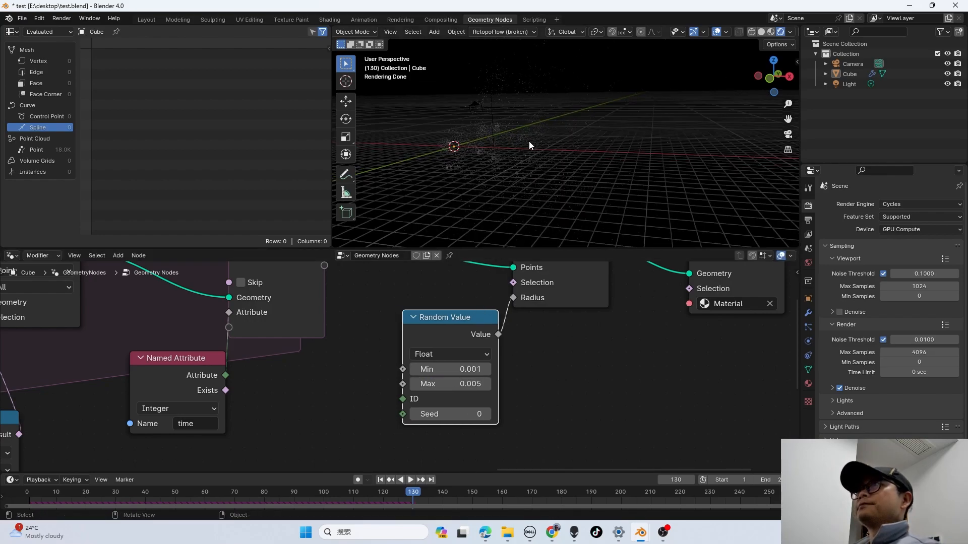
pyautogui.scroll(-2, 474, 322)
pyautogui.moveTo(466, 332); pyautogui.dragTo(422, 355, button='middle')
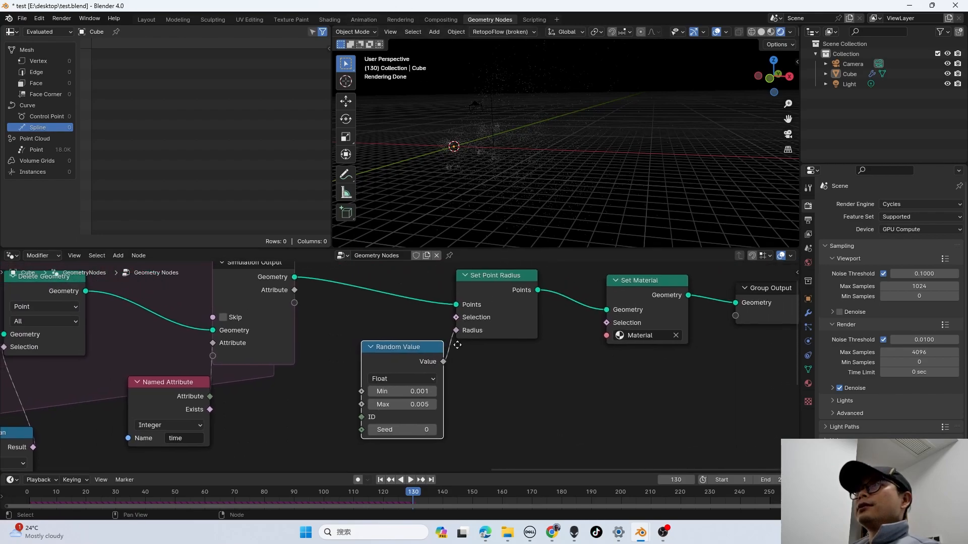
# - Move the nodes after Simulation Output farther away from it, and shift the nearby Named Attribute node slightly
pyautogui.scroll(-2, 446, 348)
pyautogui.scroll(-2, 449, 342)
pyautogui.moveTo(688, 385); pyautogui.dragTo(563, 307)
pyautogui.scroll(1, 530, 328)
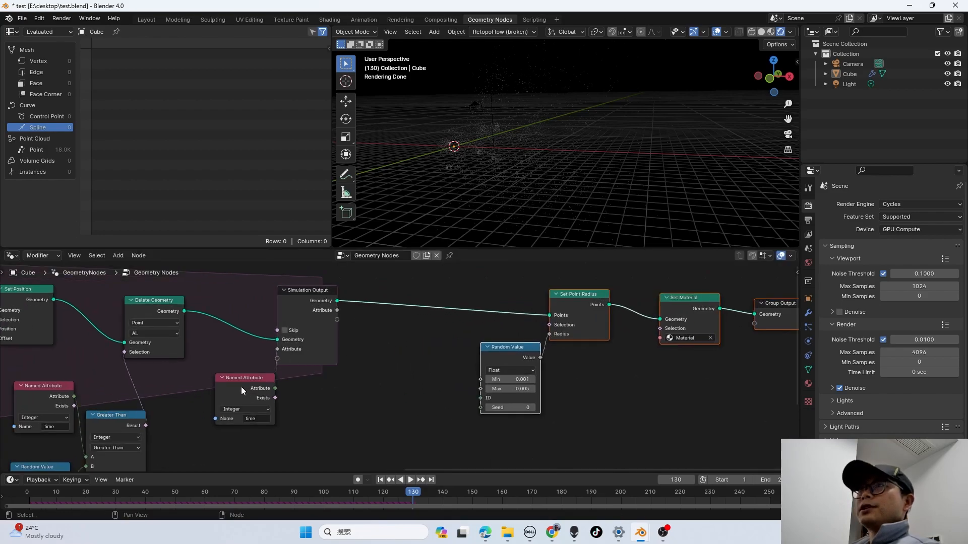
pyautogui.moveTo(241, 387); pyautogui.dragTo(217, 375)
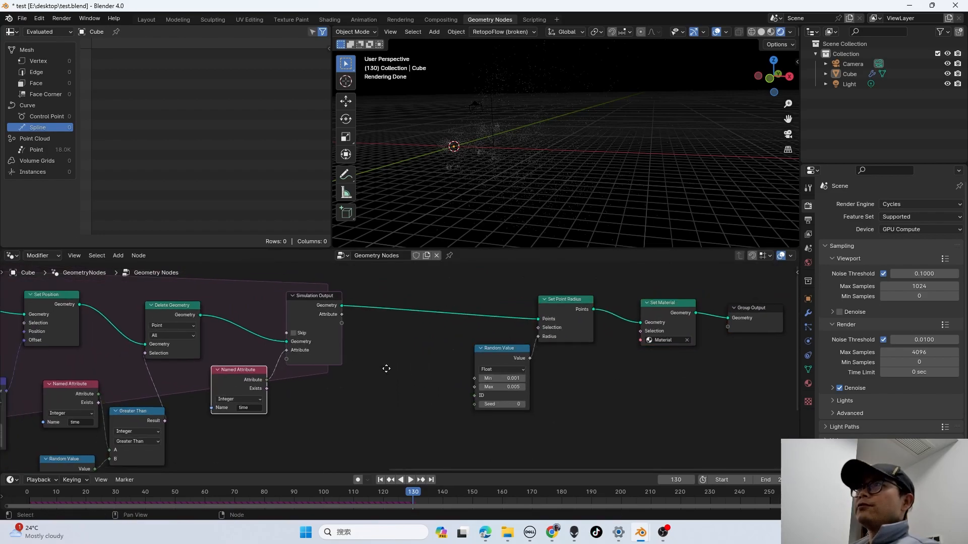
pyautogui.scroll(-2, 382, 359)
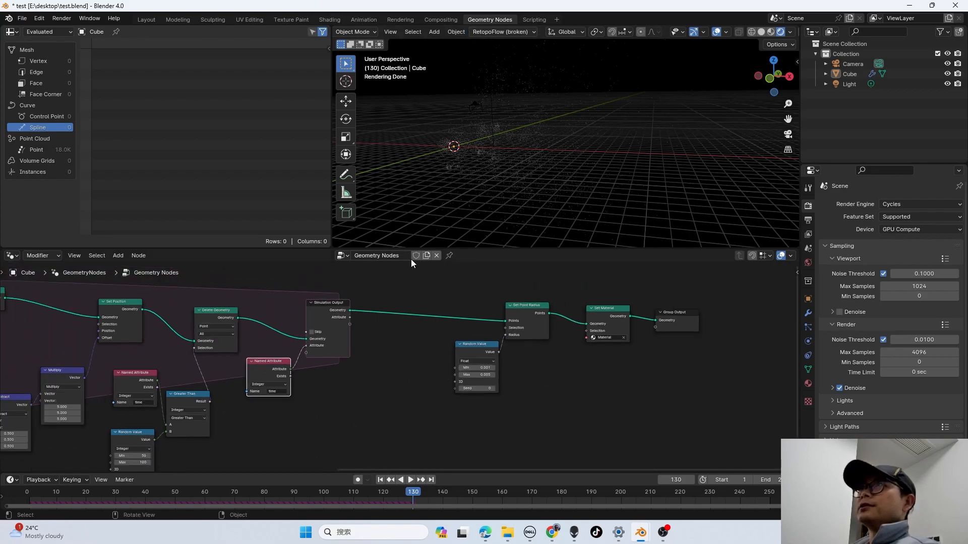
# - Insert a Store Named Attribute node on the link between Simulation Output and Set Point Radius
pyautogui.scroll(1, 387, 358)
pyautogui.moveTo(302, 364); pyautogui.dragTo(349, 332, button='middle')
pyautogui.scroll(-5, 345, 335)
pyautogui.scroll(1, 398, 351)
pyautogui.hotkey('shift', 'a')
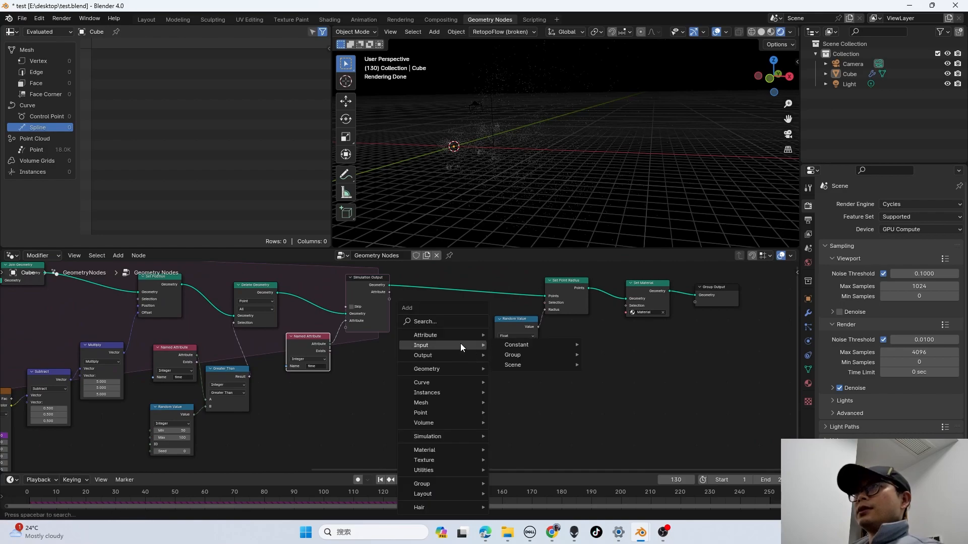
pyautogui.click(443, 323)
pyautogui.write('store')
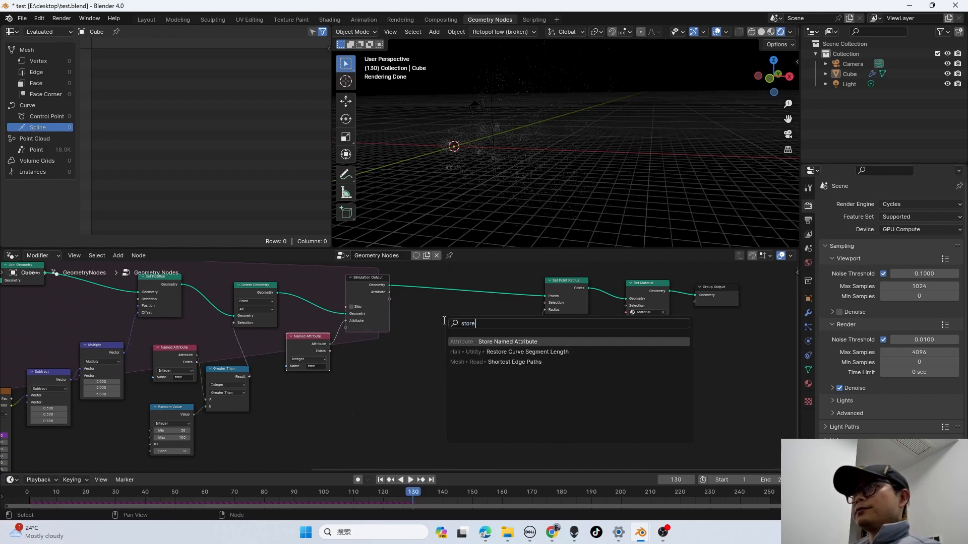
pyautogui.press('Return')
pyautogui.click(433, 302)
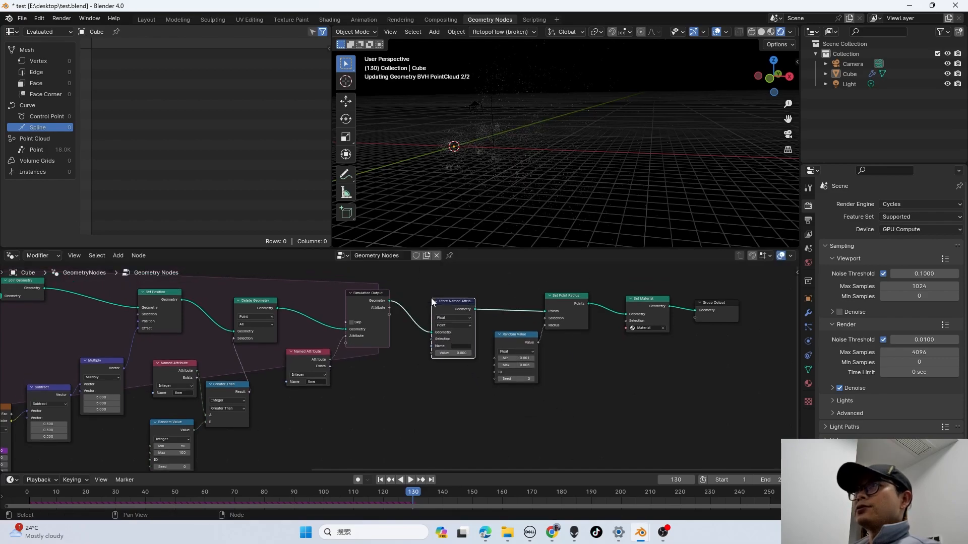
# - Name the attribute in the Store Named Attribute node V
pyautogui.scroll(2, 483, 340)
pyautogui.click(482, 340)
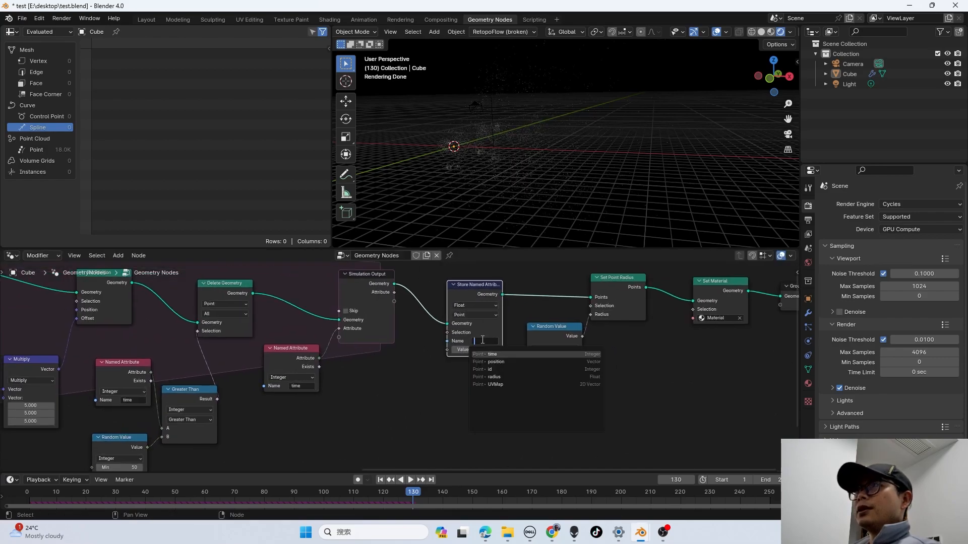
pyautogui.write('v')
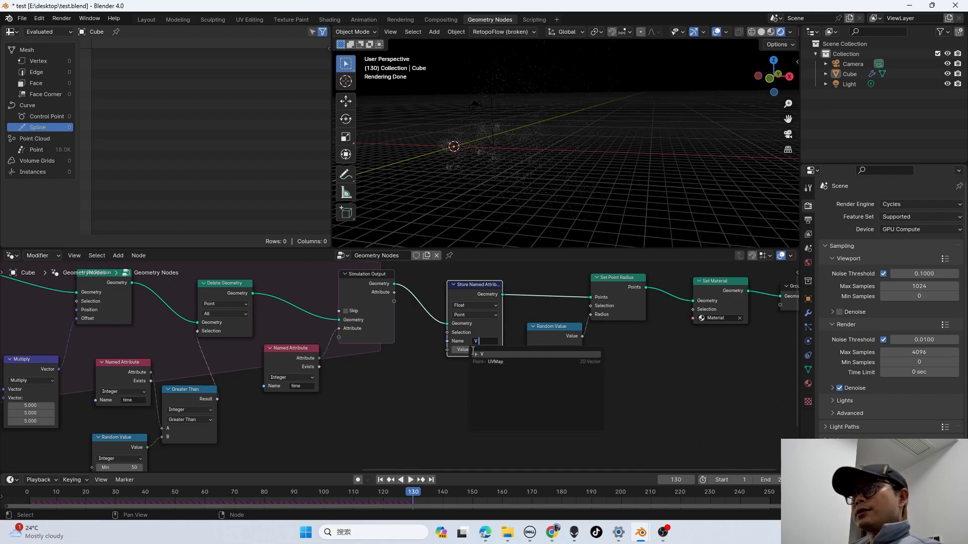
pyautogui.click(476, 354)
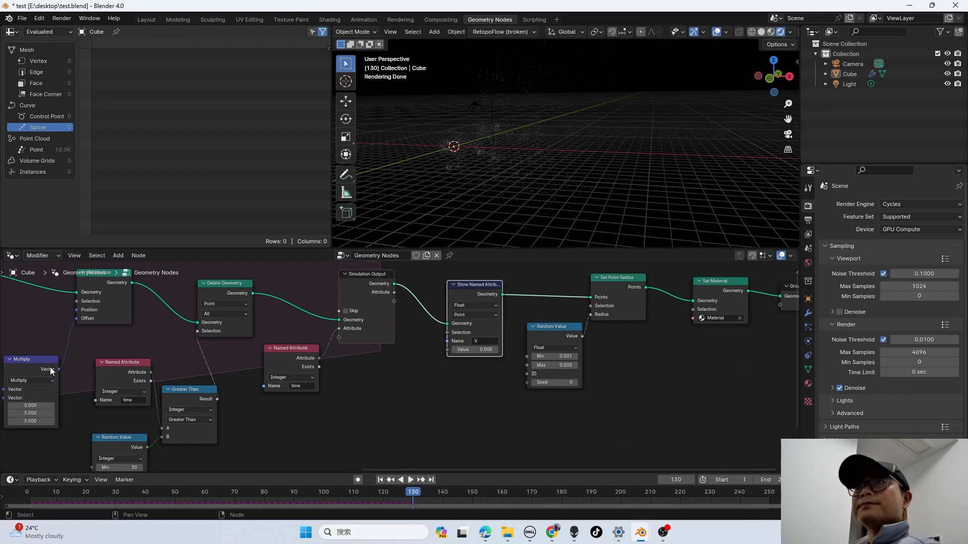
# - Try to connect the Multiply node's Vector output to the Value of Store Named Attribute while its data type is Float
pyautogui.moveTo(72, 372); pyautogui.dragTo(249, 352, button='middle')
pyautogui.scroll(-1, 117, 397)
pyautogui.moveTo(116, 397); pyautogui.dragTo(78, 398, button='middle')
pyautogui.scroll(1, 232, 341)
pyautogui.scroll(-2, 232, 341)
pyautogui.moveTo(232, 341); pyautogui.dragTo(193, 351, button='middle')
pyautogui.scroll(2, 190, 360)
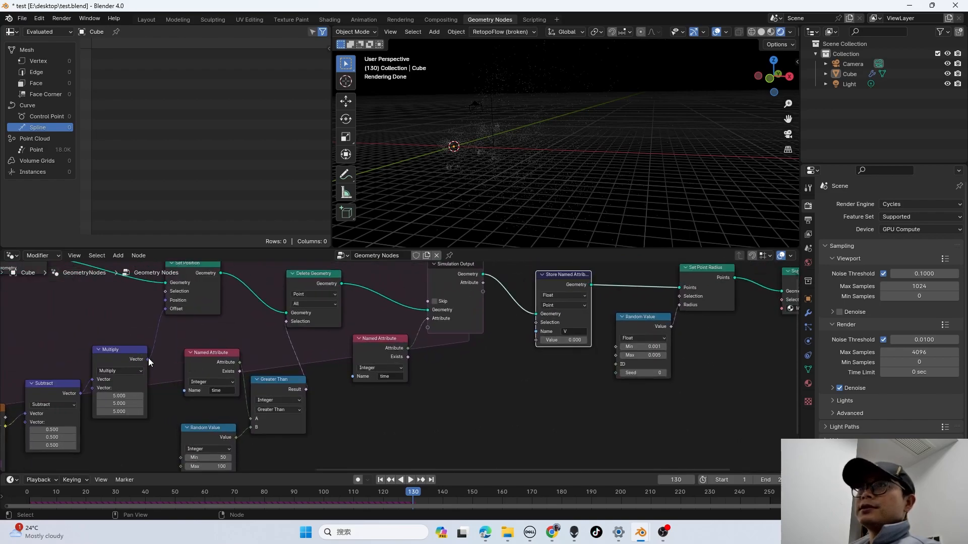
pyautogui.moveTo(147, 359); pyautogui.dragTo(536, 344)
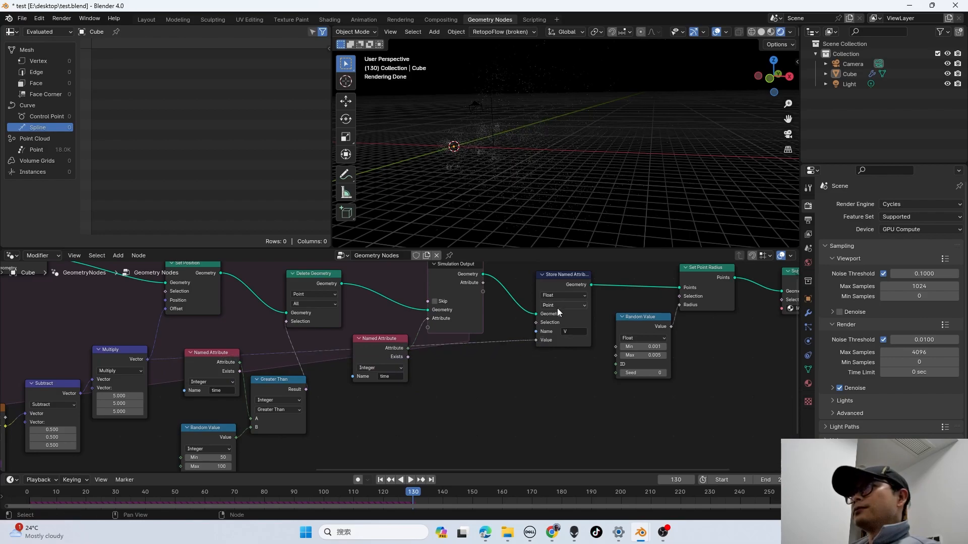
# - Switch Store Named Attribute to the Vector data type, connect Multiply's Vector output to its Value, and save the file
pyautogui.click(562, 296)
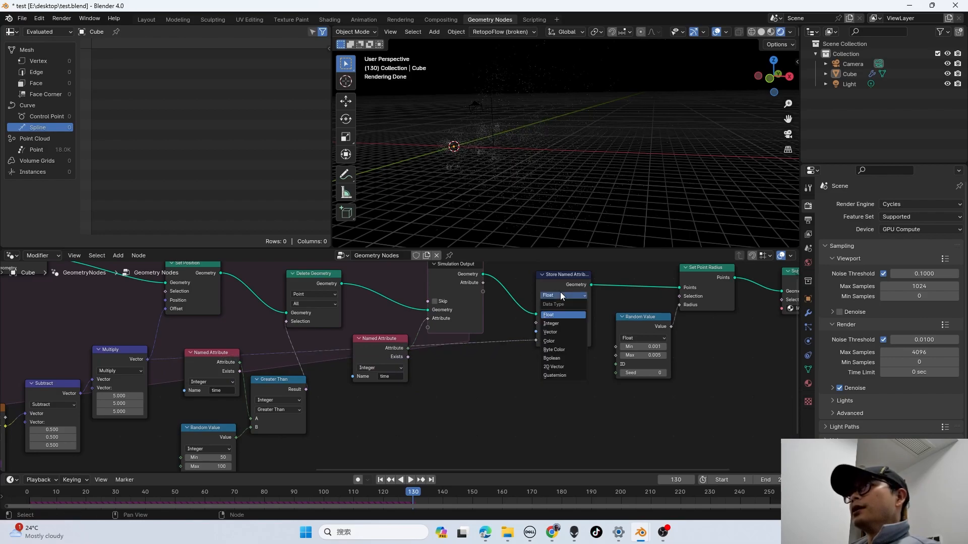
pyautogui.click(558, 332)
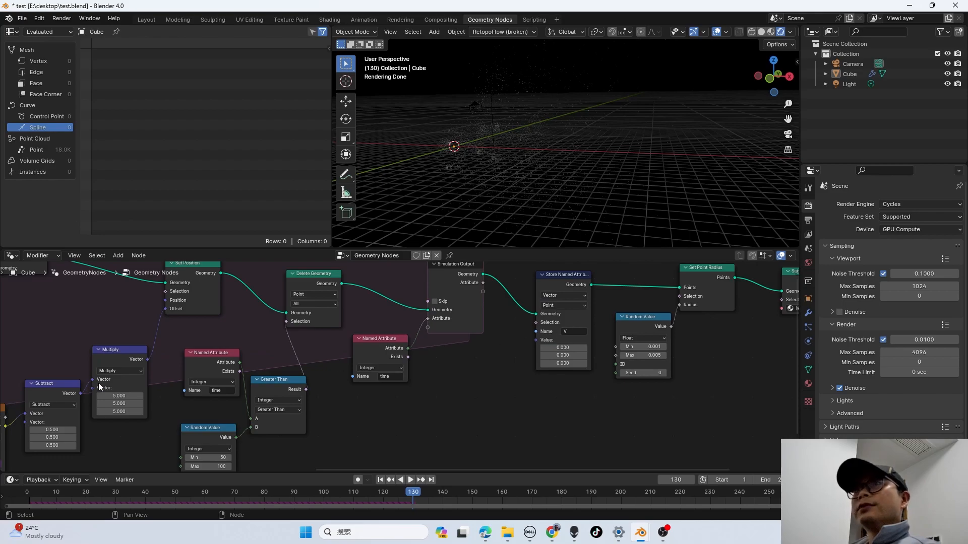
pyautogui.moveTo(147, 360); pyautogui.dragTo(536, 340)
pyautogui.scroll(-3, 586, 353)
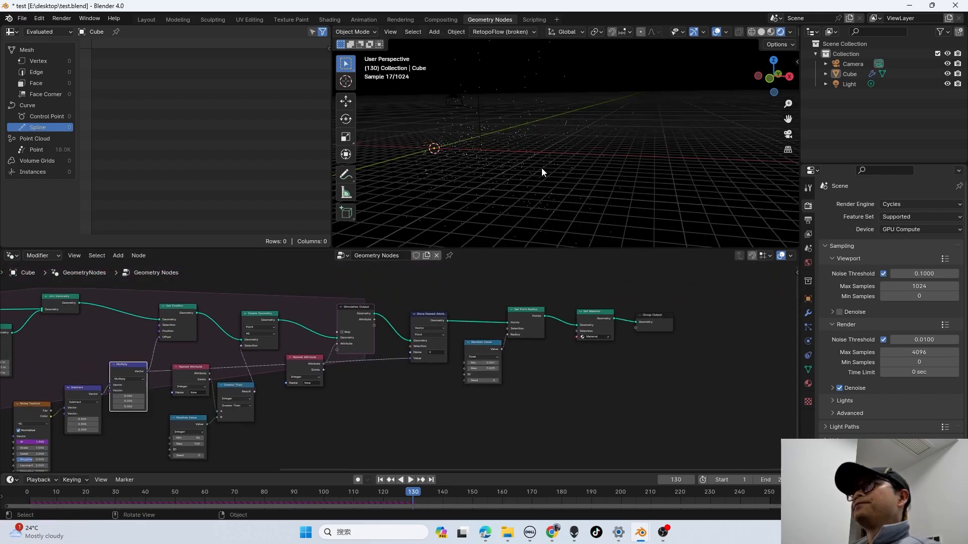
pyautogui.hotkey('ctrl', 's')
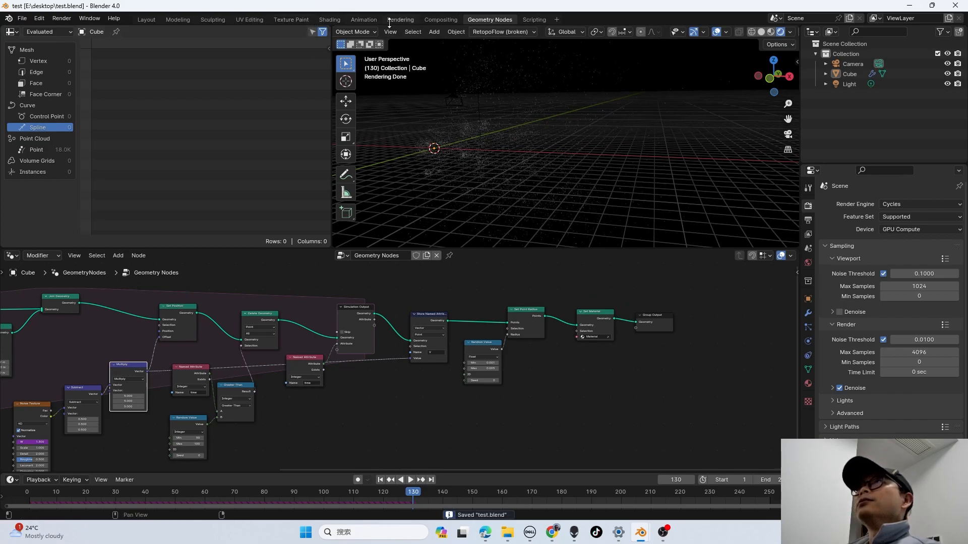
# - In the Shading workspace, add an Attribute node named V to the cube's material
pyautogui.click(329, 19)
pyautogui.scroll(-2, 482, 373)
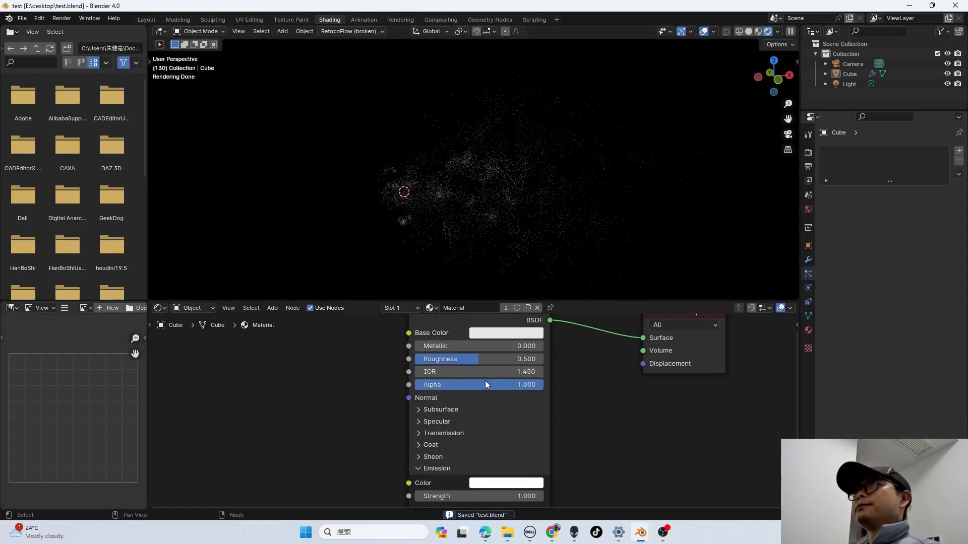
pyautogui.hotkey('shift', 'a')
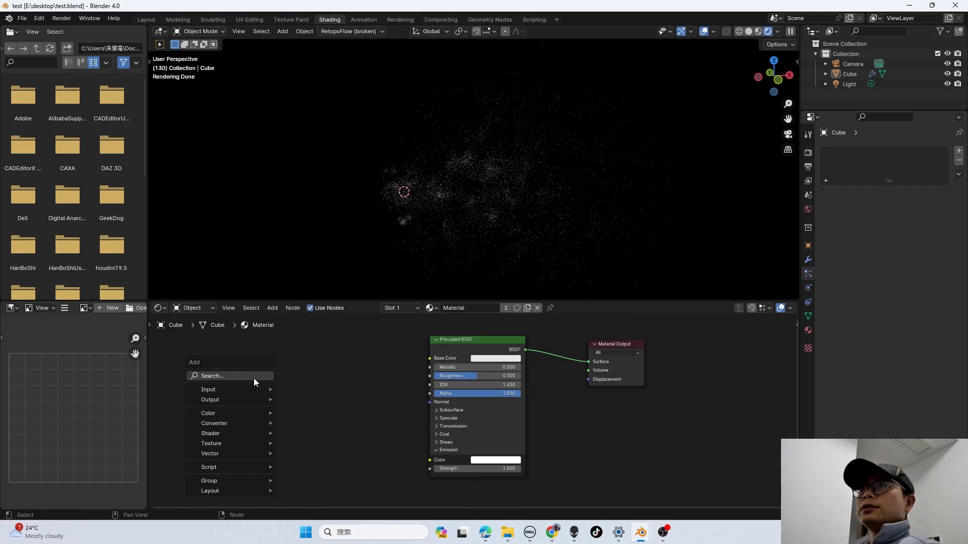
pyautogui.click(254, 376)
pyautogui.write('attr')
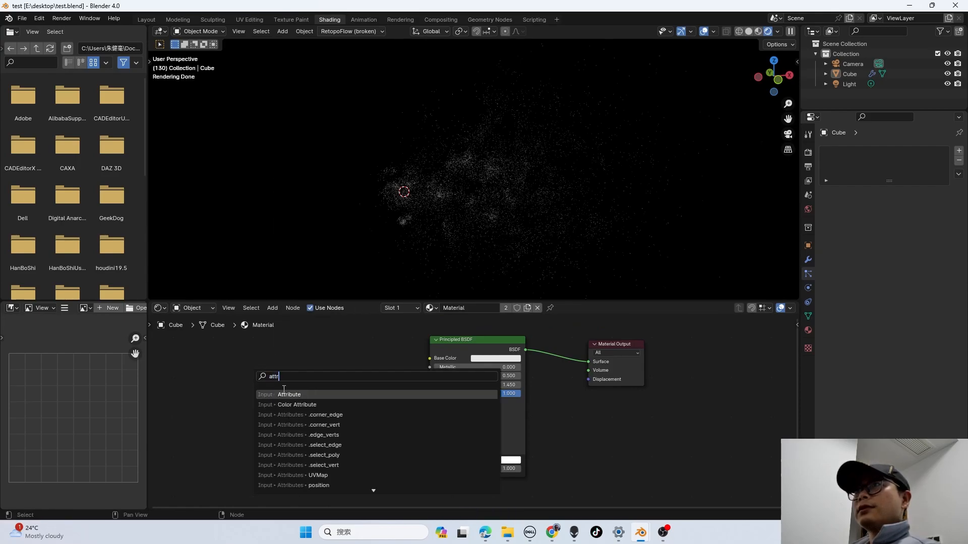
pyautogui.press('Return')
pyautogui.write('V')
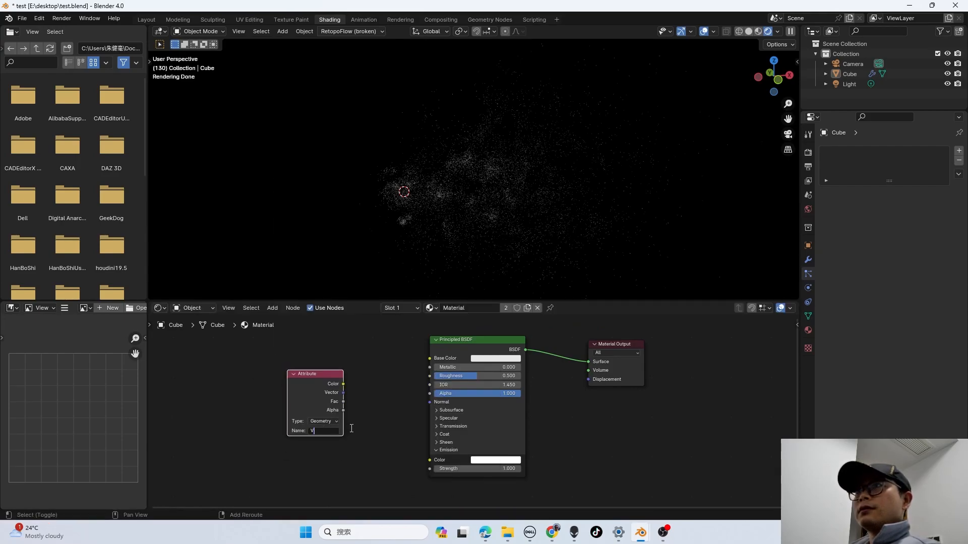
# - Connect the Attribute node's Color to the Principled BSDF's Base Color and move the Attribute node farther from the shader
pyautogui.moveTo(343, 384); pyautogui.dragTo(430, 358)
pyautogui.scroll(1, 351, 386)
pyautogui.scroll(3, 350, 386)
pyautogui.moveTo(261, 378); pyautogui.dragTo(200, 382)
pyautogui.scroll(-3, 313, 385)
pyautogui.moveTo(351, 390); pyautogui.dragTo(391, 400, button='middle')
pyautogui.scroll(3, 352, 371)
# - Insert a Color Ramp node on the link between the Attribute node and Base Color
pyautogui.hotkey('shift', 'a')
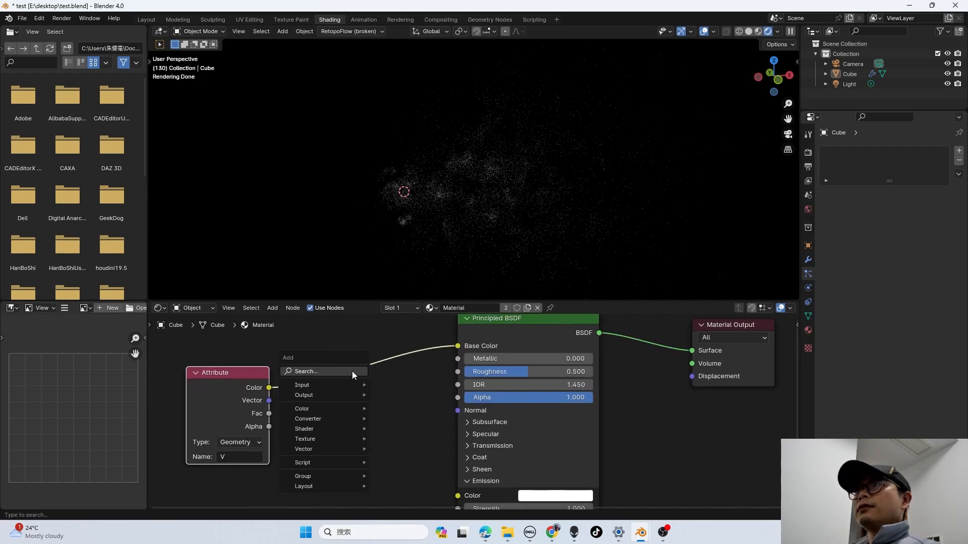
pyautogui.write('ramp')
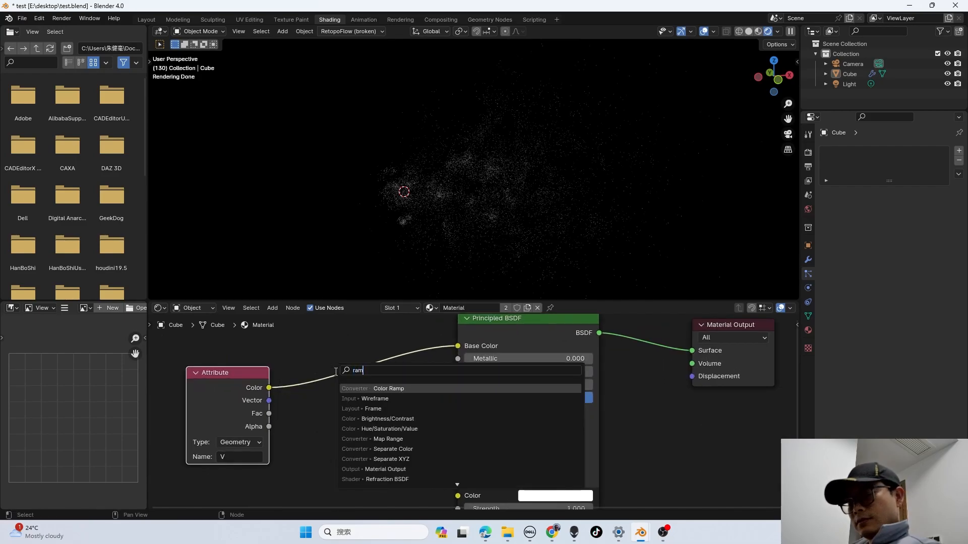
pyautogui.press('Return')
pyautogui.click(297, 349)
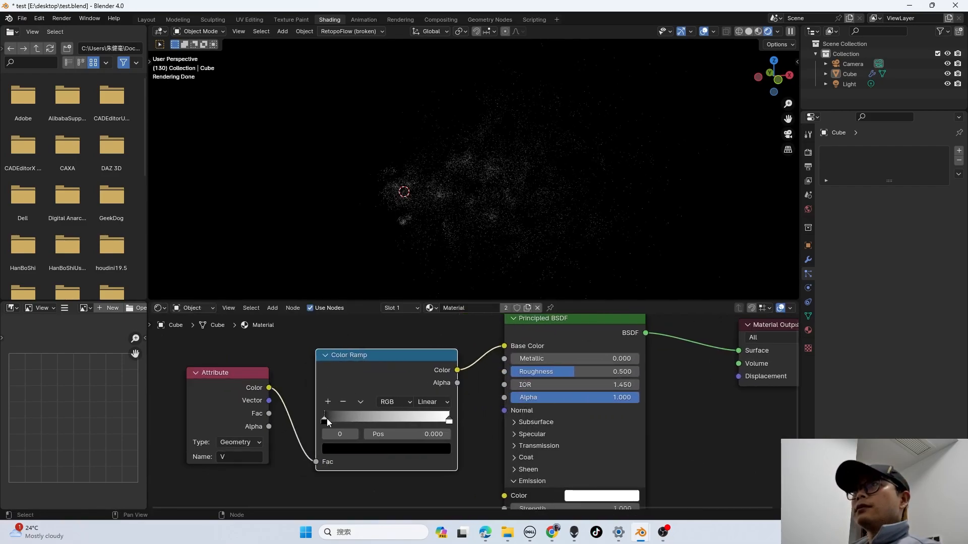
# - Color the ramp's first stop blue (hue 0.665, saturation 1, value 1) and its last stop red
pyautogui.click(341, 446)
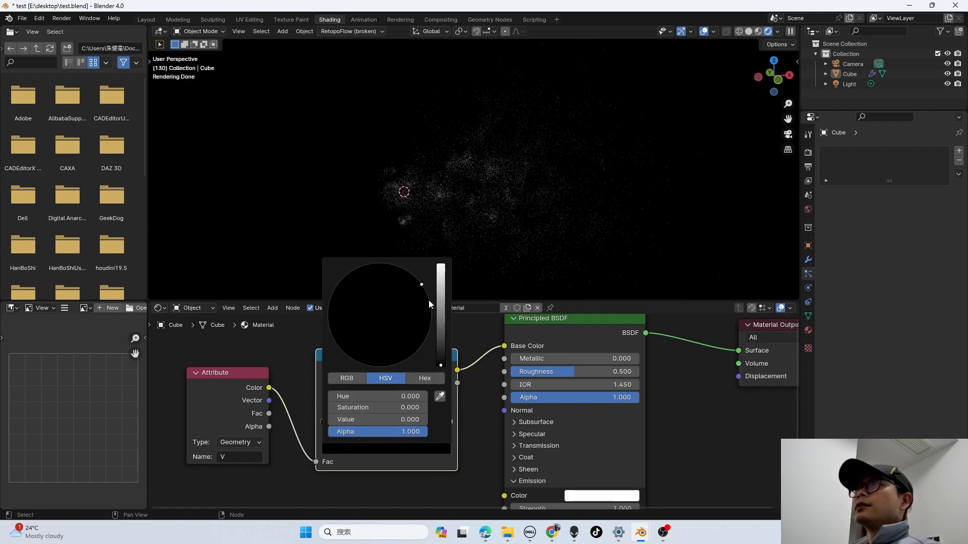
pyautogui.click(422, 285)
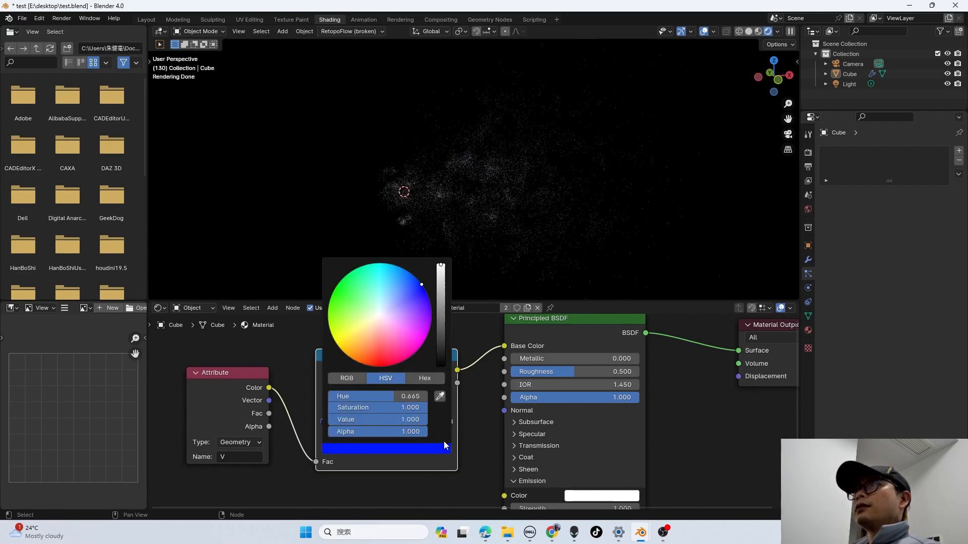
pyautogui.click(452, 422)
pyautogui.click(446, 454)
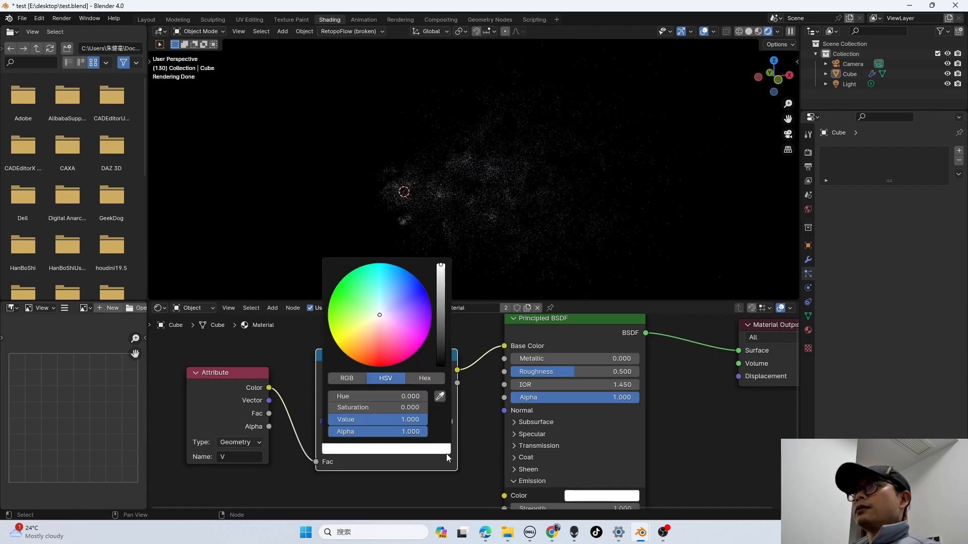
pyautogui.moveTo(391, 344); pyautogui.dragTo(384, 367)
# - Connect the Color Ramp's Color to the Principled BSDF's Emission Color and cut its link to Base Color
pyautogui.scroll(-2, 443, 401)
pyautogui.scroll(-1, 486, 416)
pyautogui.moveTo(450, 340); pyautogui.dragTo(491, 446)
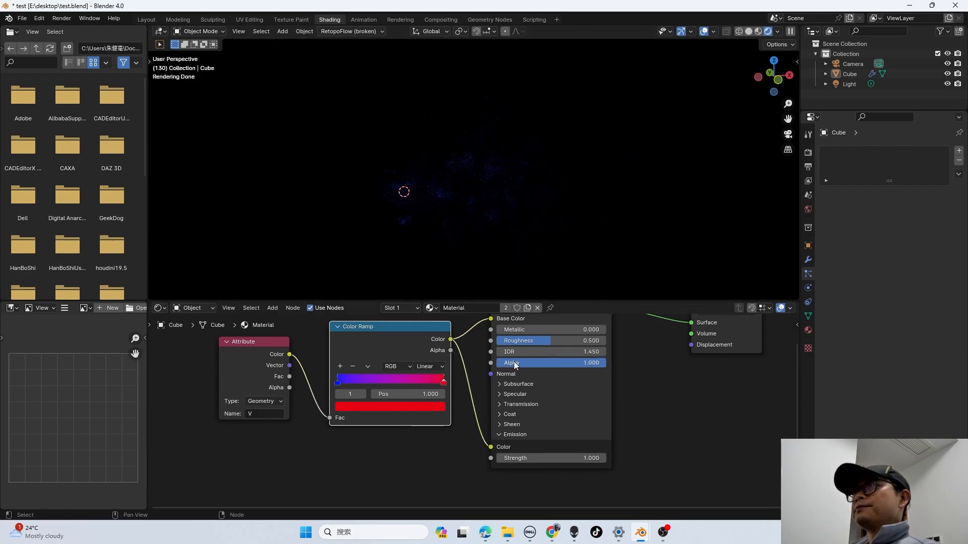
pyautogui.moveTo(475, 363); pyautogui.dragTo(478, 402, button='middle')
pyautogui.keyDown('ctrl'); pyautogui.moveTo(475, 380); pyautogui.dragTo(467, 356, button='right'); pyautogui.keyUp('ctrl')
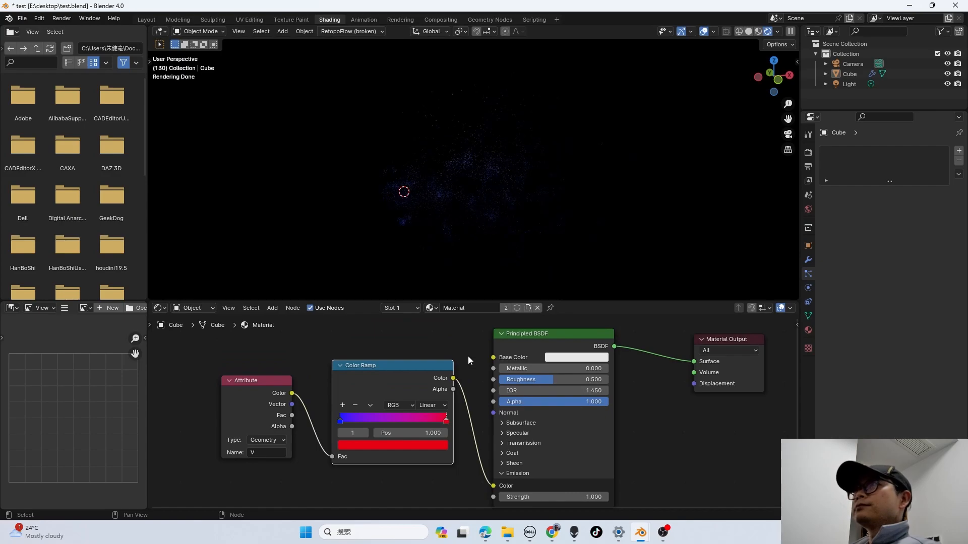
# - Add a middle stop to the Color Ramp at about 0.477 and make it pale beige (hue 0.123, saturation 0.202)
pyautogui.moveTo(537, 204); pyautogui.dragTo(514, 254, button='middle')
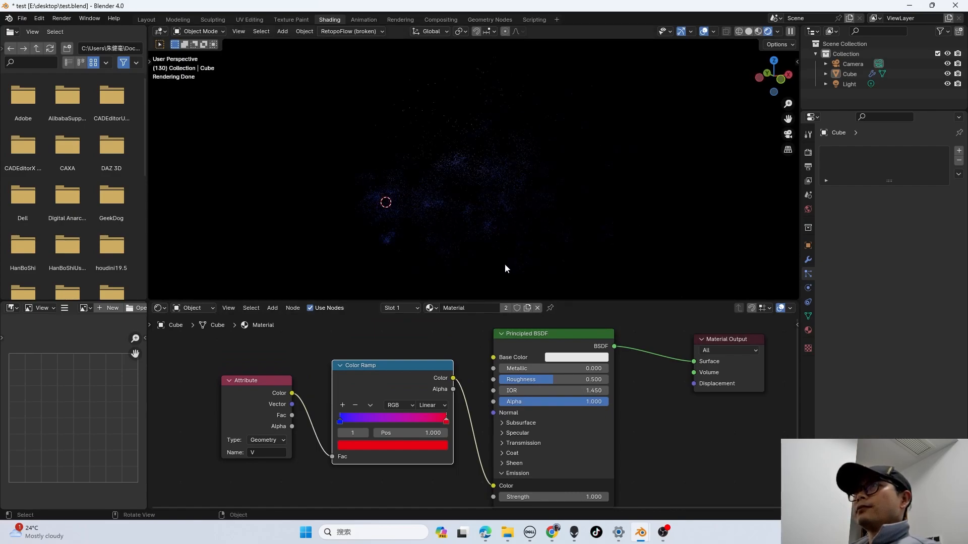
pyautogui.click(393, 446)
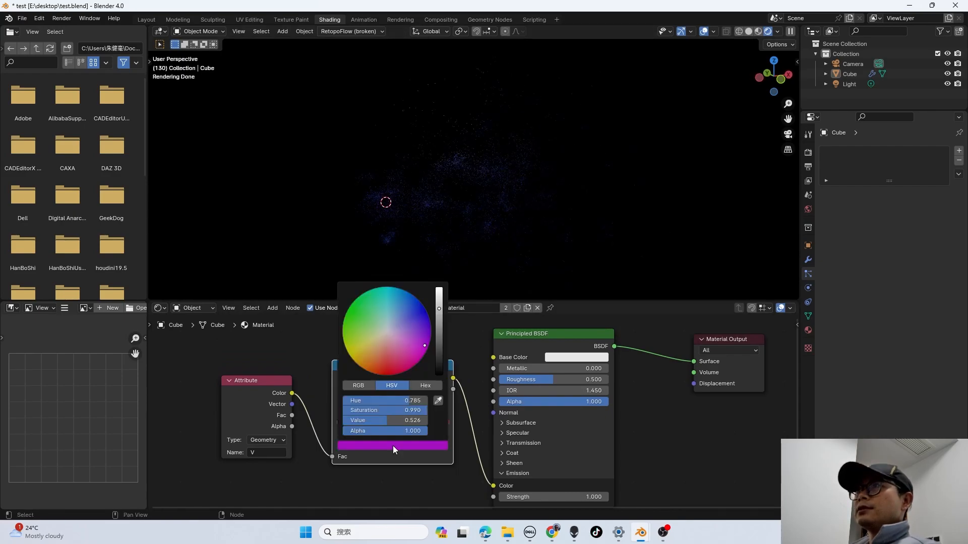
pyautogui.moveTo(400, 318); pyautogui.dragTo(384, 334)
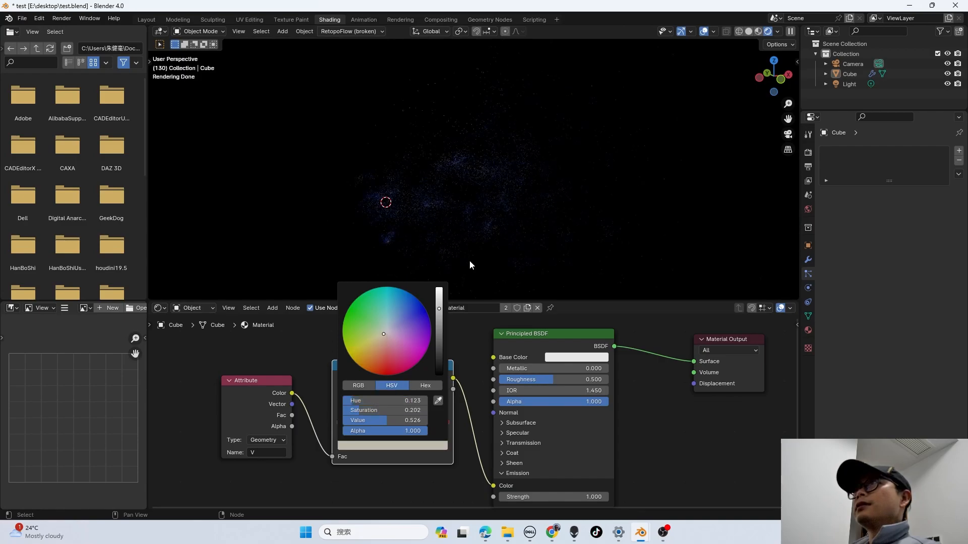
# - Set the Emission Strength to 5 and check the glowing points up close in the viewport
pyautogui.moveTo(496, 428); pyautogui.dragTo(498, 408, button='middle')
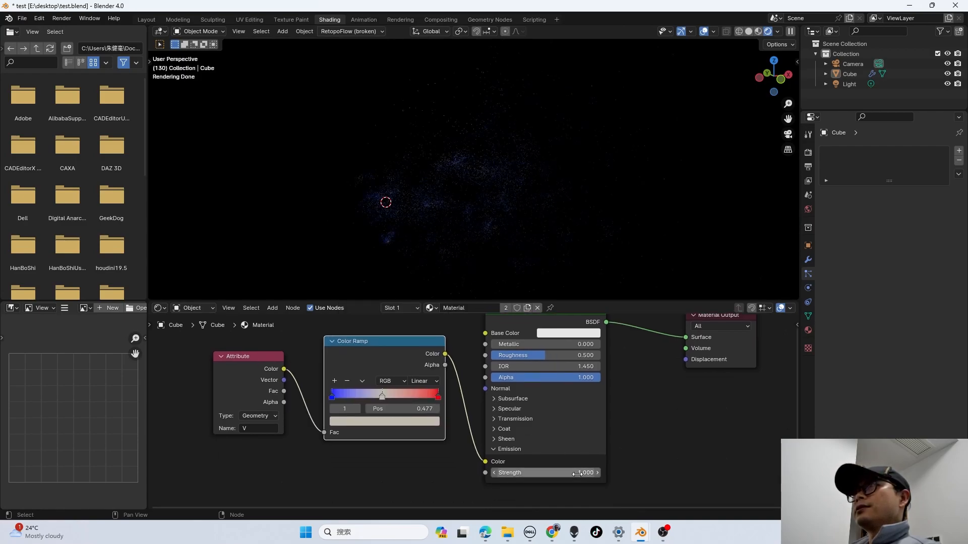
pyautogui.click(549, 472)
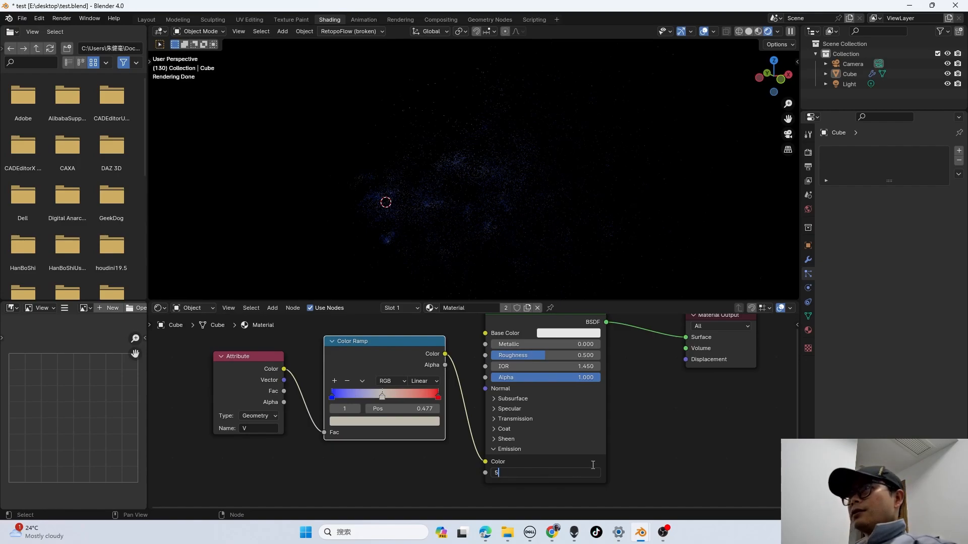
pyautogui.press('Return')
pyautogui.moveTo(563, 215); pyautogui.dragTo(573, 199, button='middle')
pyautogui.scroll(4, 573, 198)
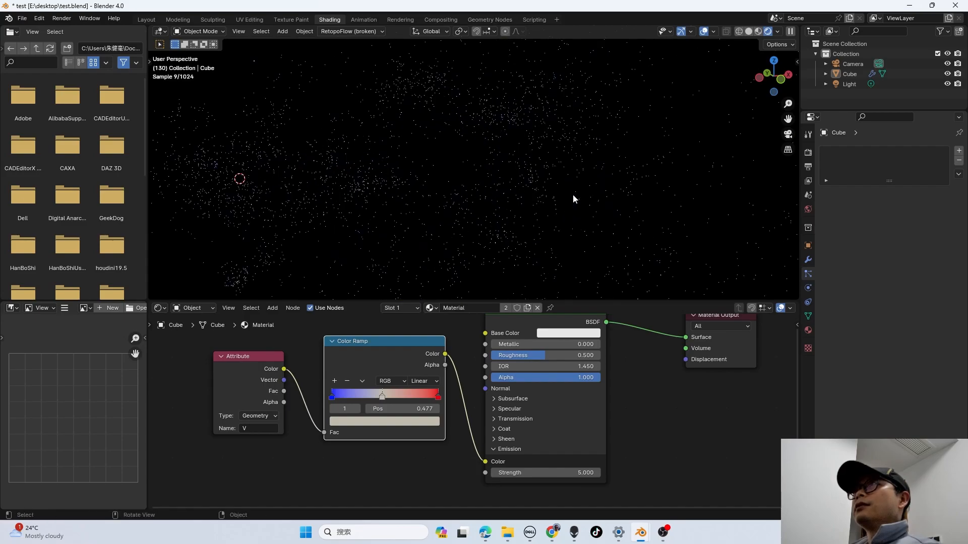
pyautogui.moveTo(624, 208); pyautogui.dragTo(502, 211, button='middle')
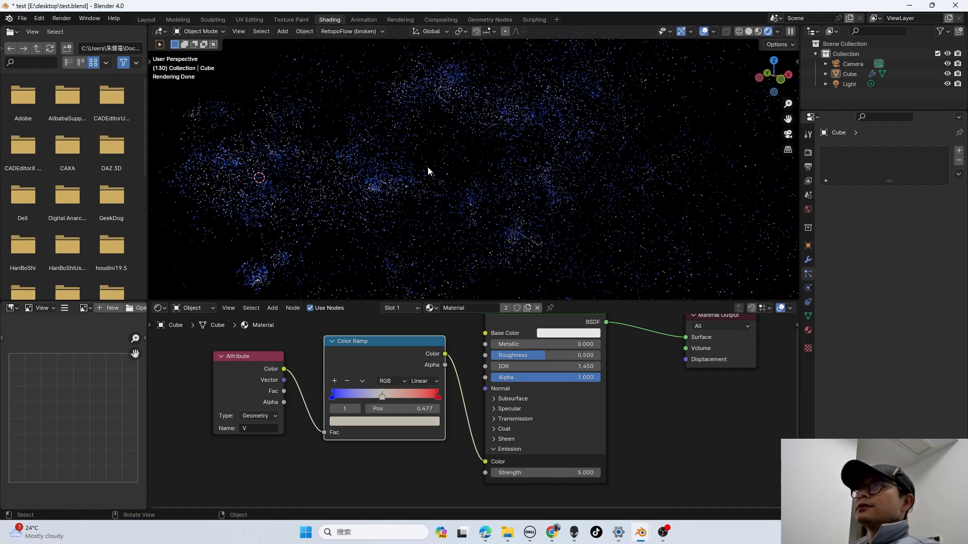
# - Move the Color Ramp's middle stop toward the blue end, to about position 0.209
pyautogui.click(449, 168)
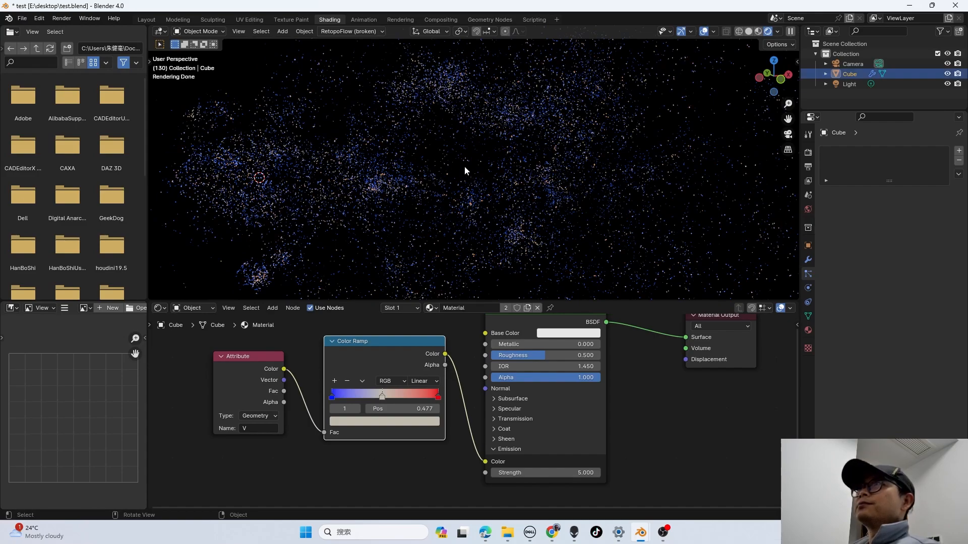
pyautogui.click(201, 268)
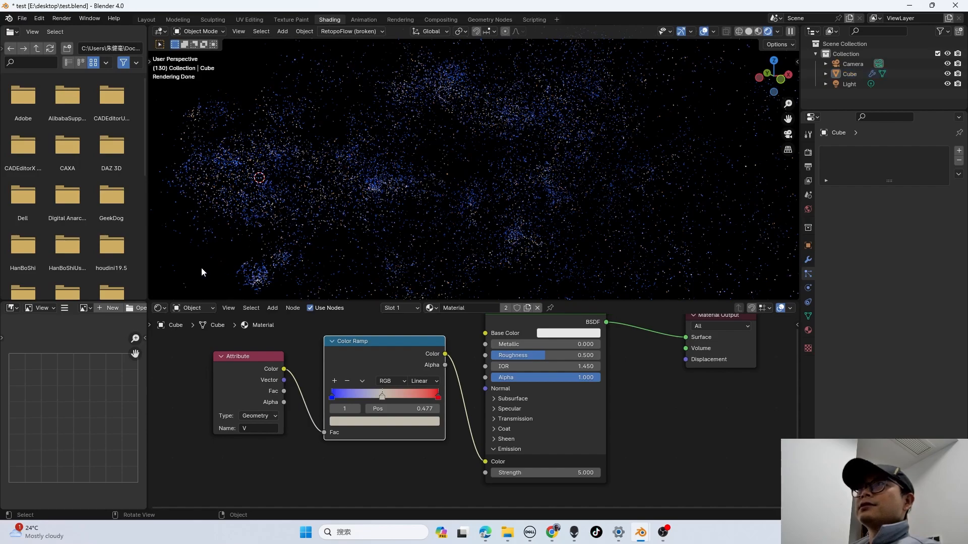
pyautogui.scroll(2, 353, 419)
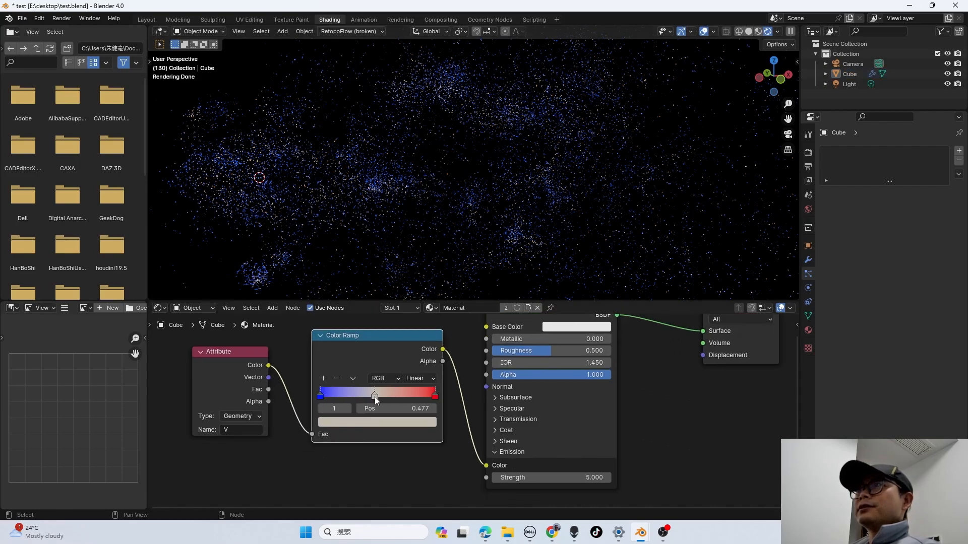
pyautogui.moveTo(376, 399); pyautogui.dragTo(345, 396)
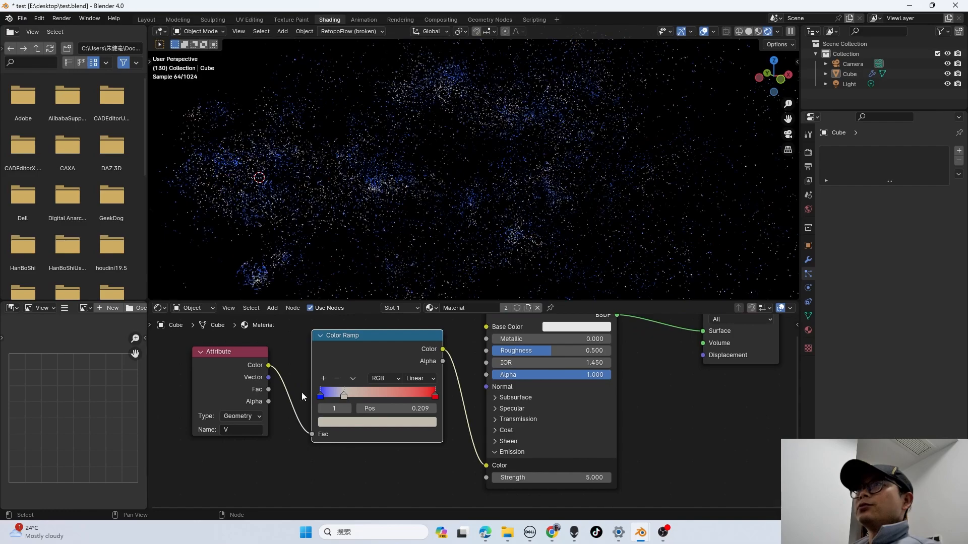
# - Move the Attribute node farther from the Color Ramp and shift the ramp's red stop to about 0.418
pyautogui.moveTo(343, 397); pyautogui.dragTo(462, 388, button='middle')
pyautogui.moveTo(346, 354); pyautogui.dragTo(162, 366)
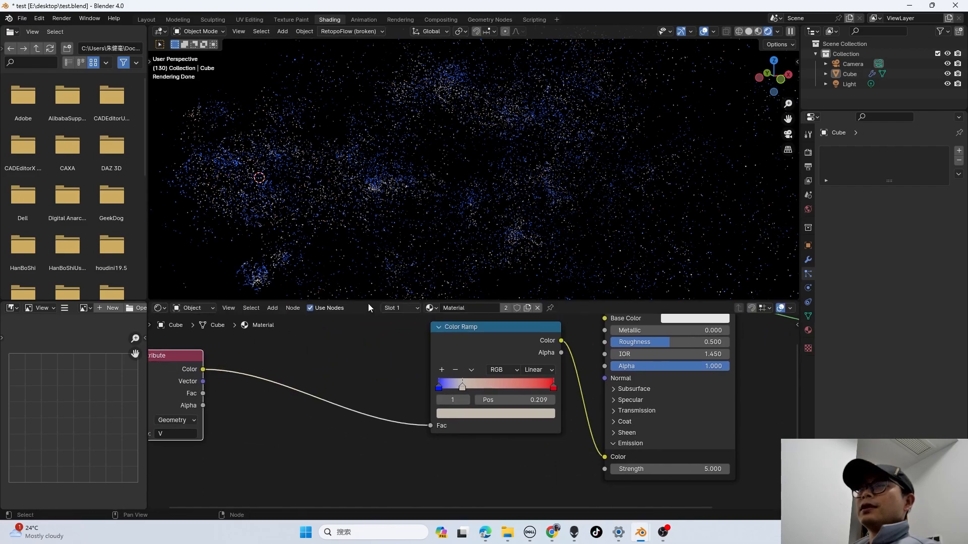
pyautogui.moveTo(551, 385); pyautogui.dragTo(484, 385)
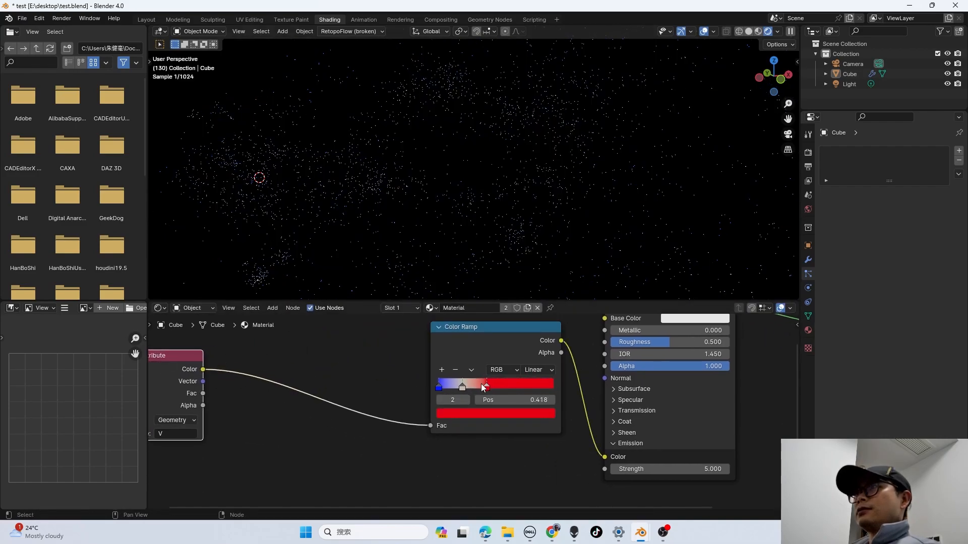
# - Add a fourth stop to the Color Ramp at about 0.768 and color it bright green
pyautogui.keyDown('ctrl'); pyautogui.click(527, 383); pyautogui.keyUp('ctrl')
pyautogui.click(515, 413)
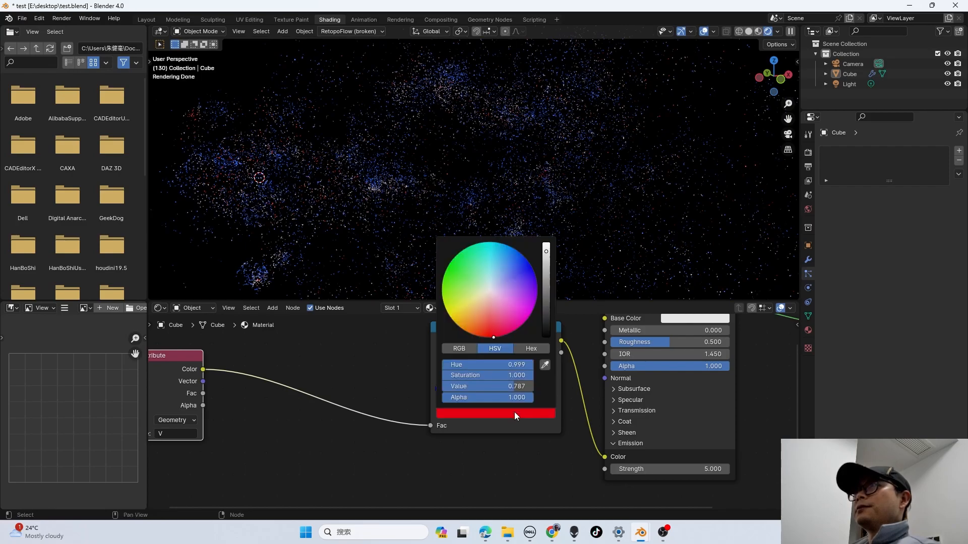
pyautogui.click(468, 290)
pyautogui.moveTo(468, 290); pyautogui.dragTo(445, 273)
pyautogui.click(382, 367)
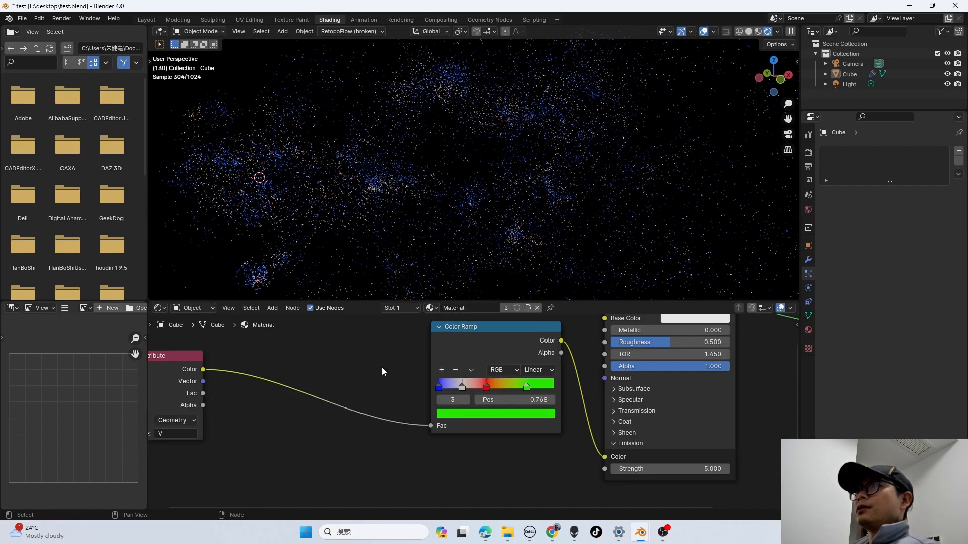
# - Shift the beige, red and green stops toward the blue end, with green at about 0.368, and select the cube
pyautogui.moveTo(462, 385)
pyautogui.mouseDown()
pyautogui.moveTo(447, 385)
pyautogui.moveTo(475, 390)
pyautogui.moveTo(453, 385)
pyautogui.mouseUp()
pyautogui.moveTo(516, 384); pyautogui.dragTo(471, 386)
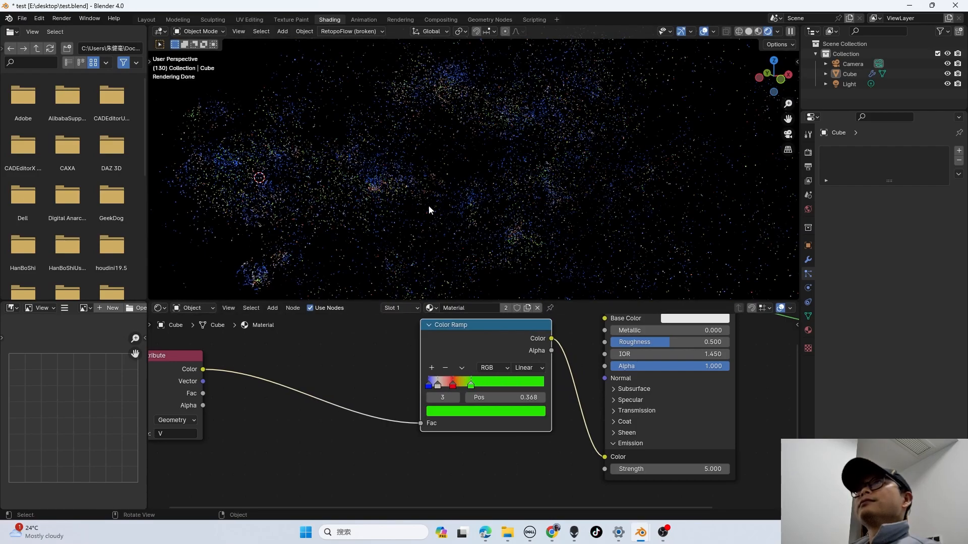
pyautogui.click(451, 165)
# - Insert a second Color Ramp between the Attribute node and the colored ramp, with its white stop at about 0.159
pyautogui.hotkey('shift', 'a')
pyautogui.write('ramp')
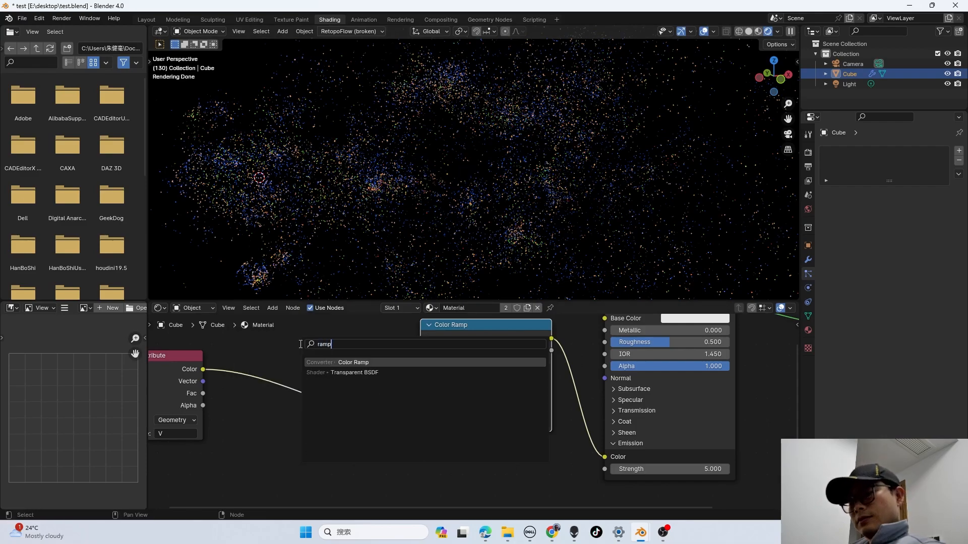
pyautogui.press('Return')
pyautogui.click(361, 395)
pyautogui.moveTo(368, 401); pyautogui.dragTo(259, 401)
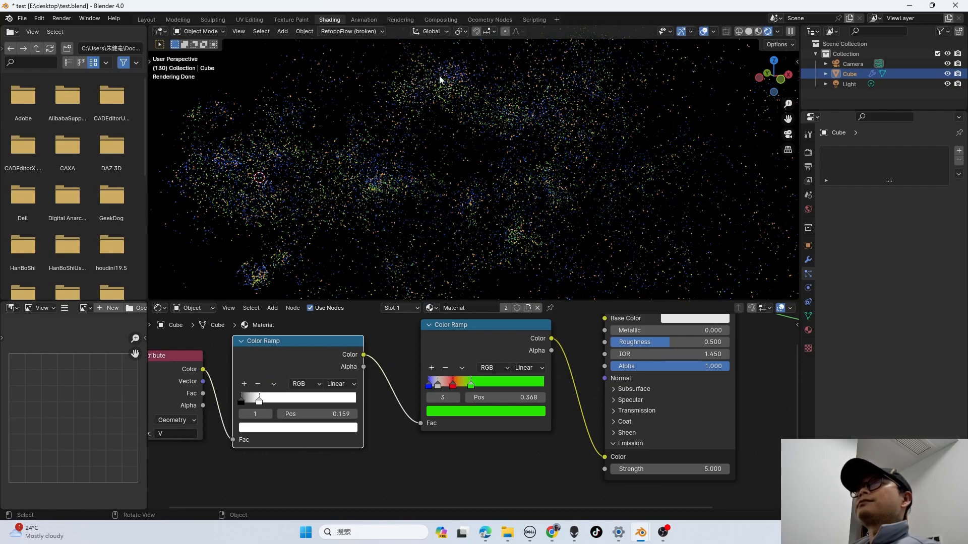
# - Return to the Geometry Nodes workspace and save the file
pyautogui.click(487, 20)
pyautogui.hotkey('ctrl', 's')
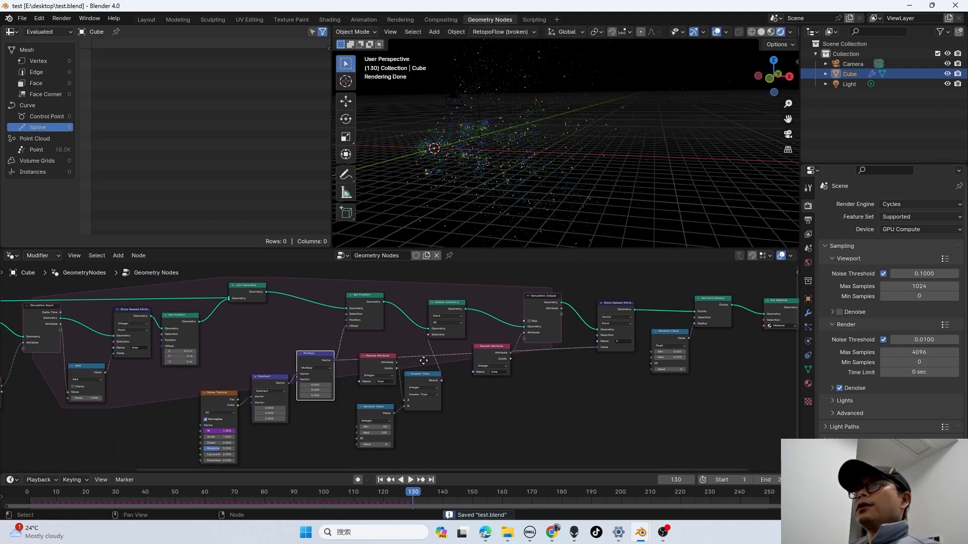
pyautogui.scroll(-2, 423, 361)
pyautogui.moveTo(124, 331); pyautogui.dragTo(394, 349, button='middle')
pyautogui.scroll(8, 264, 359)
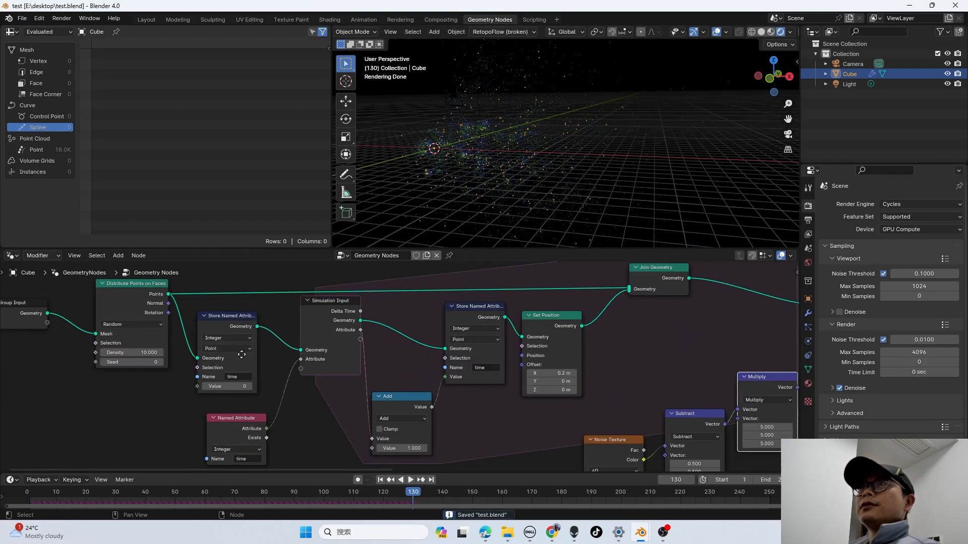
# - Set the Distribute Points on Faces density to 1000 and save the file
pyautogui.moveTo(241, 355); pyautogui.dragTo(304, 352, button='middle')
pyautogui.scroll(3, 203, 334)
pyautogui.moveTo(152, 348); pyautogui.dragTo(175, 363, button='middle')
pyautogui.click(175, 363)
pyautogui.click(178, 364)
pyautogui.write('1000')
pyautogui.press('Return')
pyautogui.hotkey('ctrl', 's')
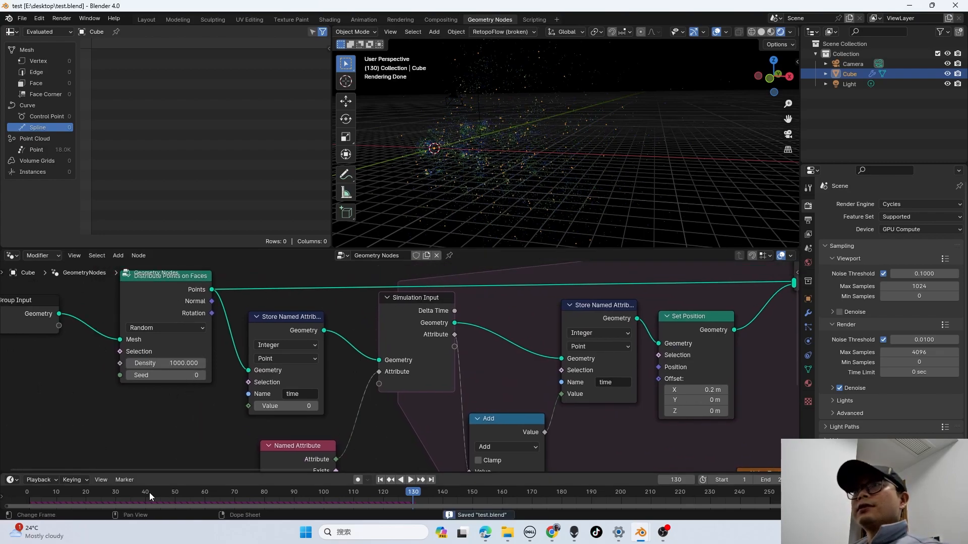
# - Play the simulation from the start of the timeline in solid shading and stop it at frame 30
pyautogui.click(26, 492)
pyautogui.press('space')
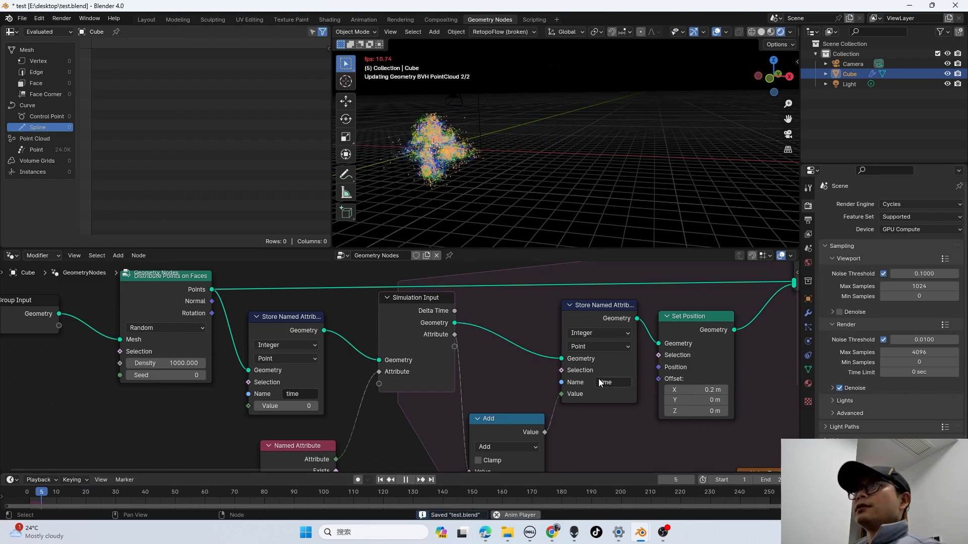
pyautogui.click(761, 32)
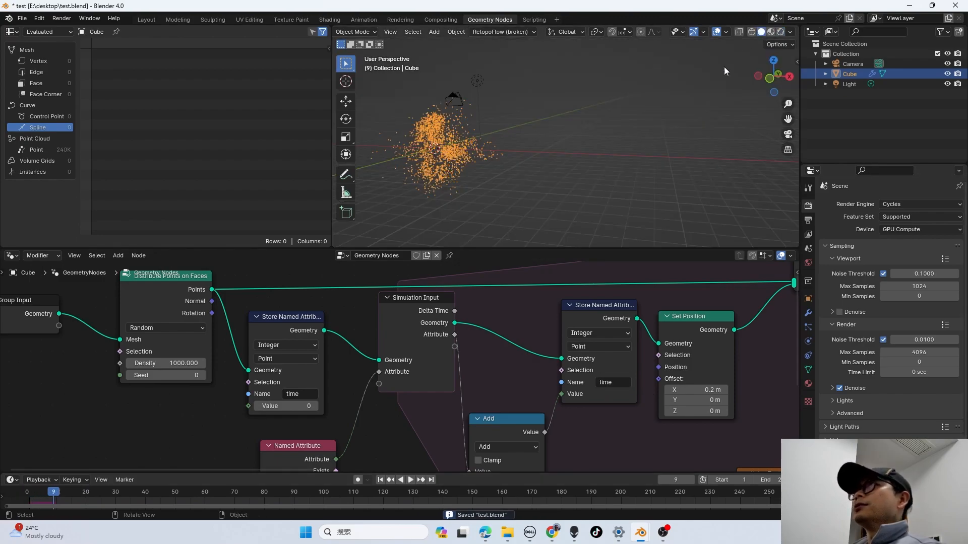
pyautogui.press('space')
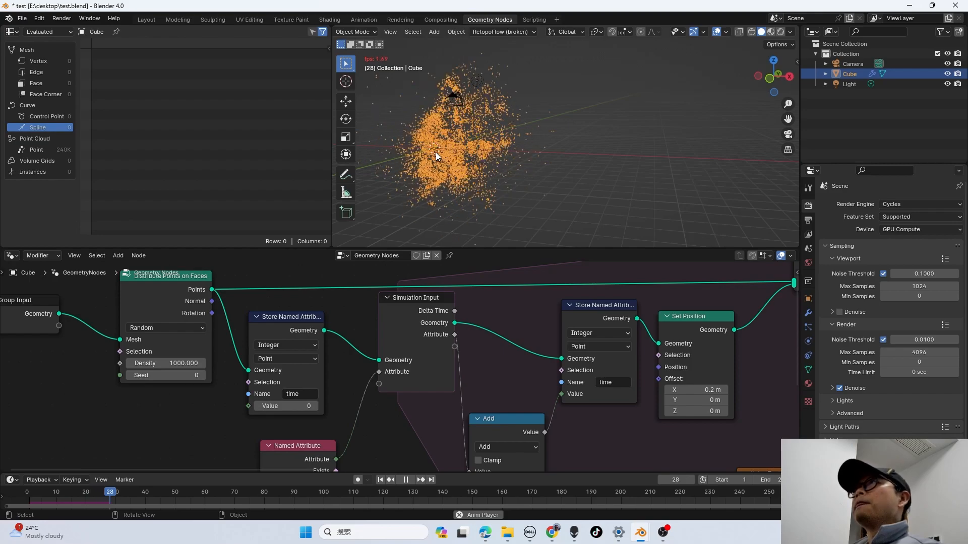
pyautogui.press('space')
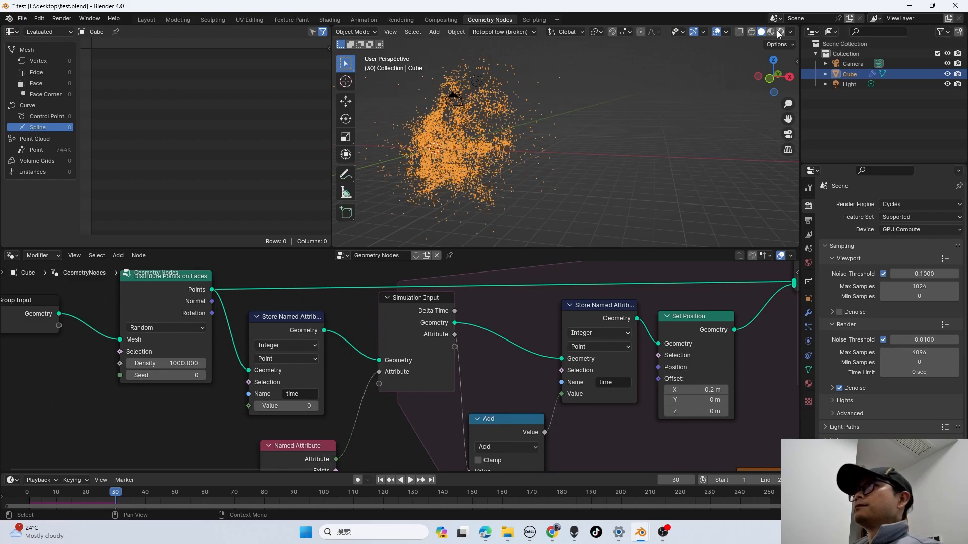
# - Show the viewport in rendered shading, deselect the cube, and examine the dense colored point cloud up close
pyautogui.click(780, 32)
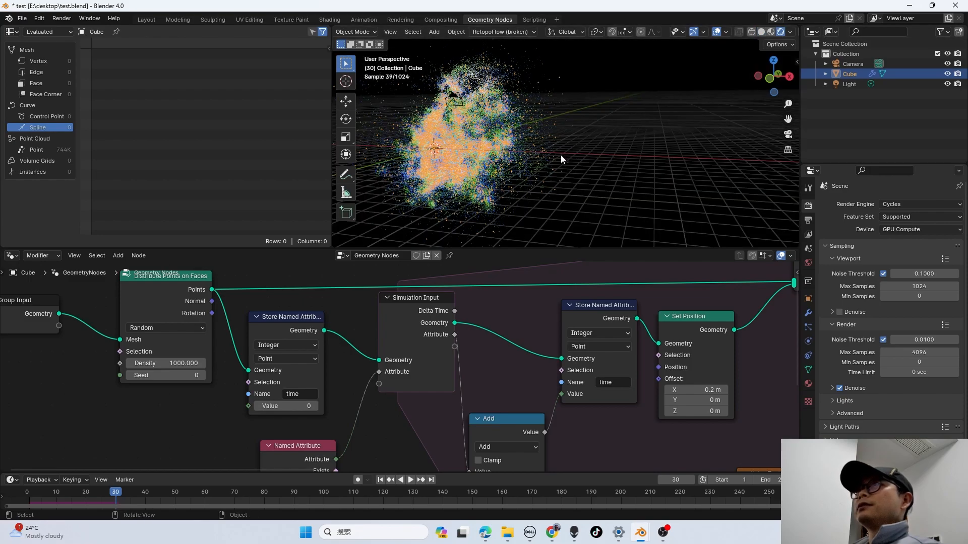
pyautogui.click(648, 180)
pyautogui.moveTo(537, 163); pyautogui.dragTo(535, 136, button='middle')
pyautogui.scroll(3, 553, 166)
pyautogui.scroll(3, 533, 186)
pyautogui.scroll(-6, 534, 186)
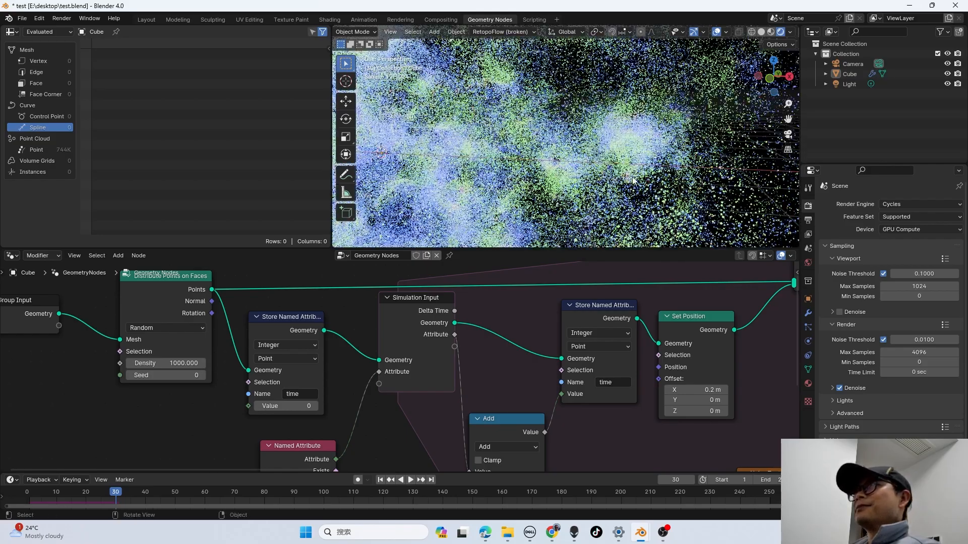
pyautogui.moveTo(650, 176)
pyautogui.mouseDown(button='middle')
pyautogui.moveTo(636, 178)
pyautogui.moveTo(652, 173)
pyautogui.mouseUp(button='middle')
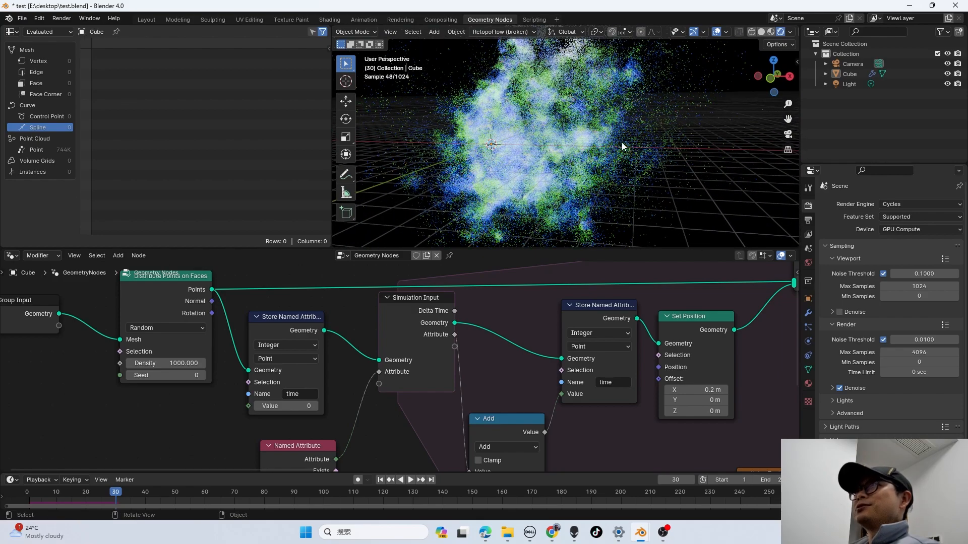
pyautogui.scroll(2, 638, 123)
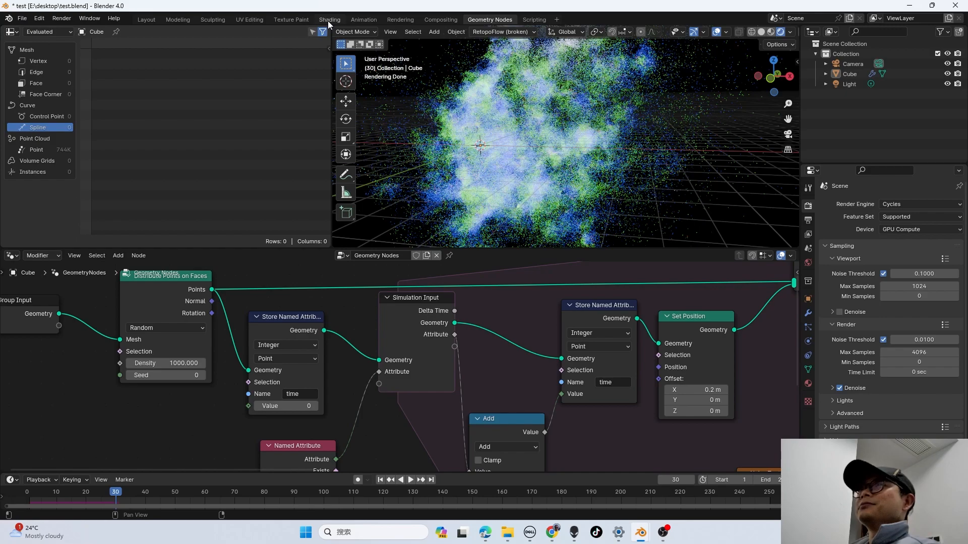
# - Set the Distribute Points on Faces density to 100
pyautogui.moveTo(622, 323); pyautogui.dragTo(355, 356, button='middle')
pyautogui.scroll(-2, 328, 352)
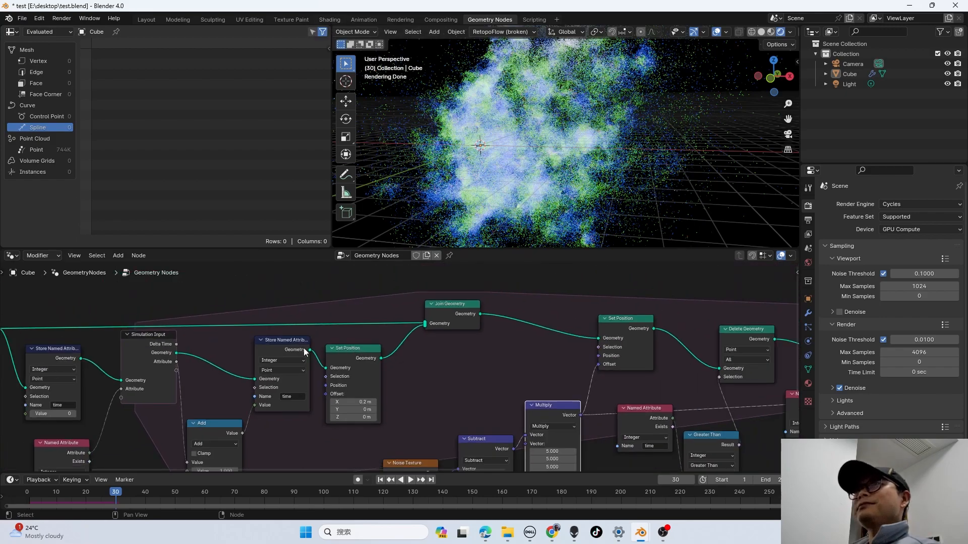
pyautogui.moveTo(275, 353); pyautogui.dragTo(564, 319, button='middle')
pyautogui.scroll(1, 278, 340)
pyautogui.scroll(-2, 272, 347)
pyautogui.click(271, 353)
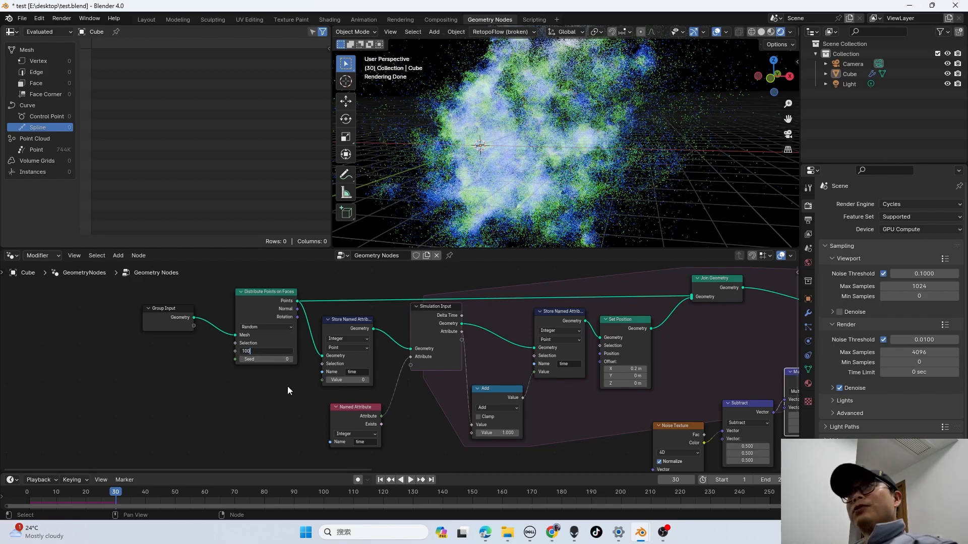
pyautogui.press('Return')
# - Set the Max of the integer Random Value feeding the Greater Than node to 200 and save the file
pyautogui.scroll(-3, 288, 386)
pyautogui.moveTo(582, 395); pyautogui.dragTo(272, 386, button='middle')
pyautogui.moveTo(652, 392); pyautogui.dragTo(470, 396, button='middle')
pyautogui.scroll(3, 436, 403)
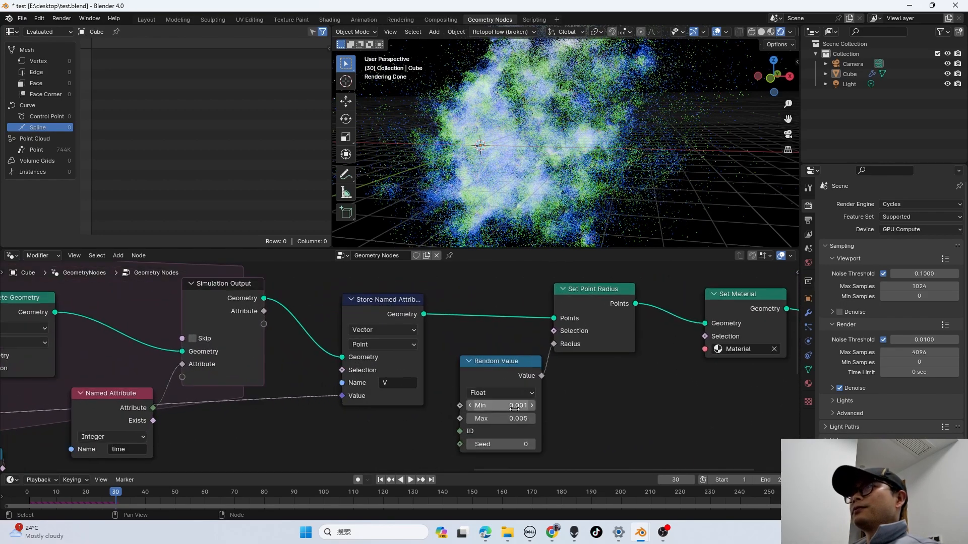
pyautogui.scroll(3, 423, 400)
pyautogui.moveTo(397, 382); pyautogui.dragTo(436, 374, button='middle')
pyautogui.scroll(1, 437, 374)
pyautogui.scroll(-6, 493, 374)
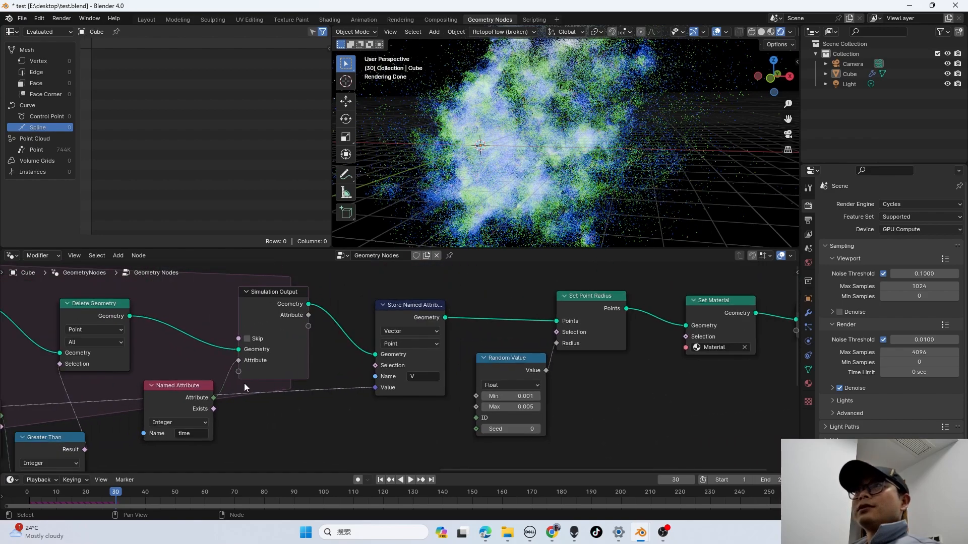
pyautogui.moveTo(248, 387); pyautogui.dragTo(521, 347, button='middle')
pyautogui.moveTo(389, 347); pyautogui.dragTo(447, 301, button='middle')
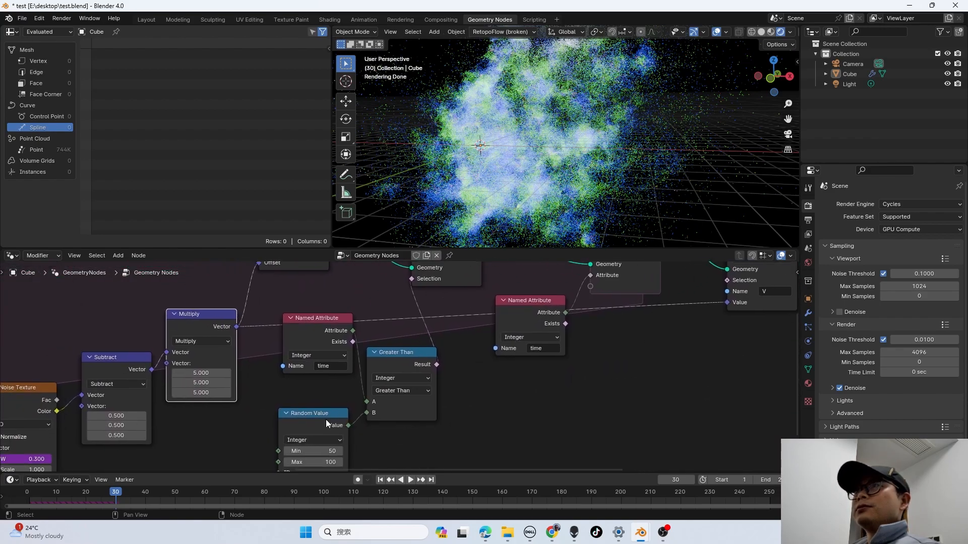
pyautogui.moveTo(326, 420); pyautogui.dragTo(349, 364, button='middle')
pyautogui.scroll(4, 357, 396)
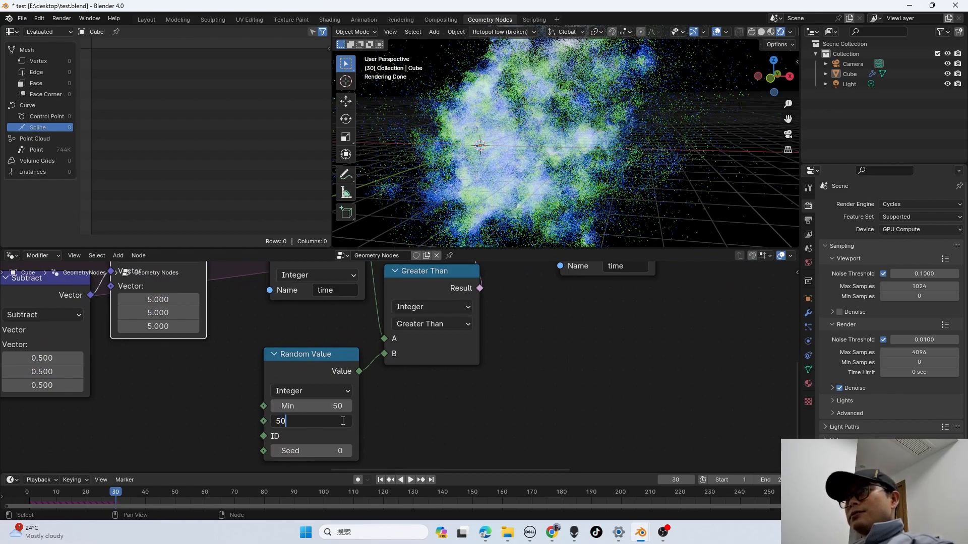
pyautogui.press('Return')
pyautogui.scroll(-2, 533, 411)
pyautogui.moveTo(379, 442); pyautogui.dragTo(450, 443, button='middle')
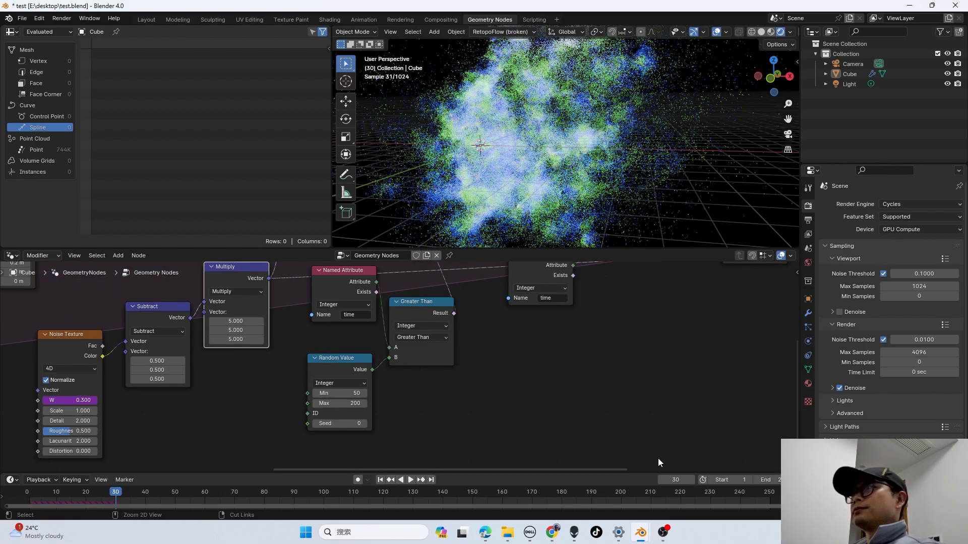
pyautogui.hotkey('ctrl', 's')
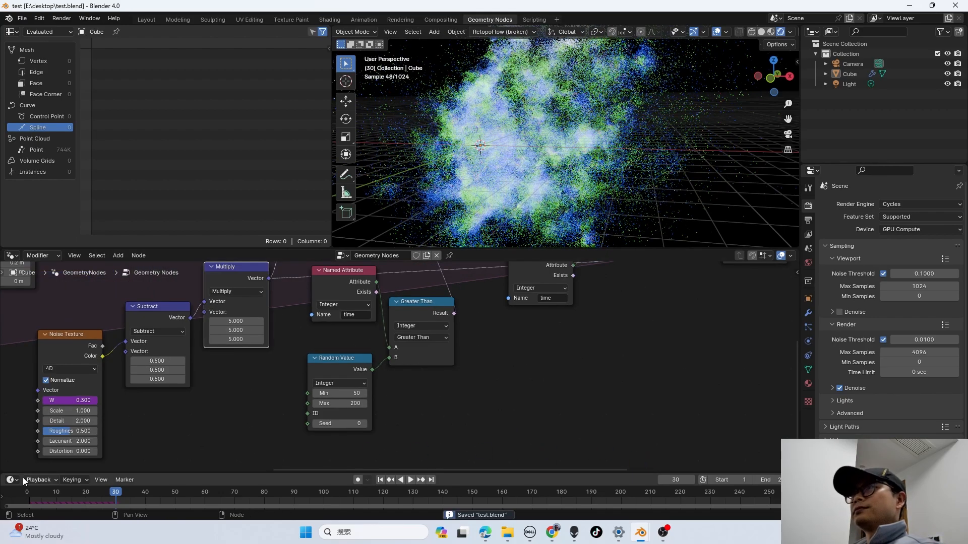
# - Replay the simulation from the first frame in solid shading and stop it at frame 67
pyautogui.click(380, 480)
pyautogui.click(410, 480)
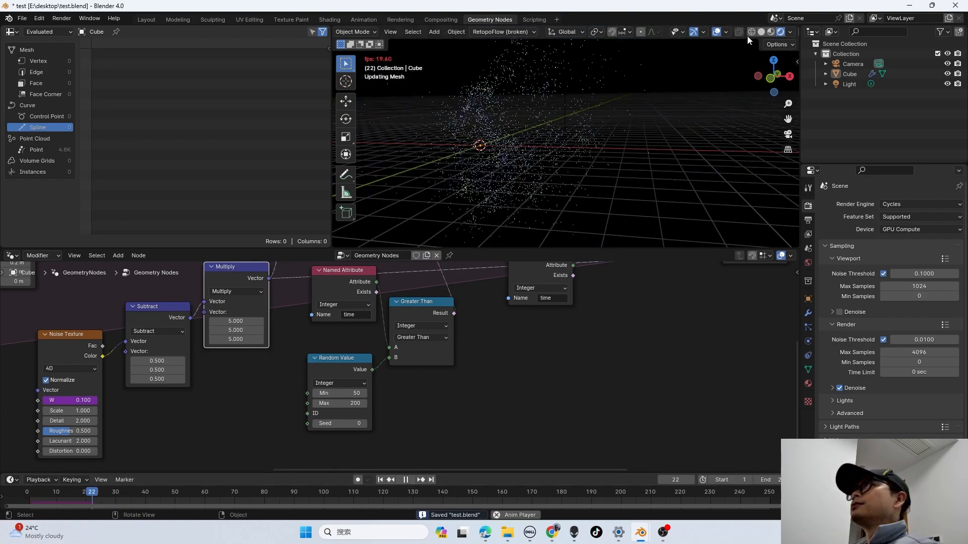
pyautogui.click(762, 31)
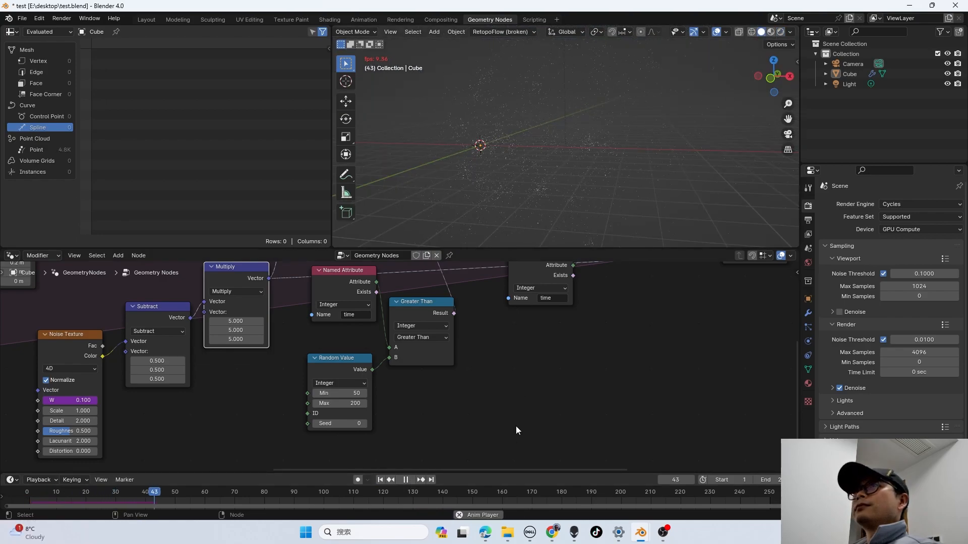
pyautogui.click(408, 479)
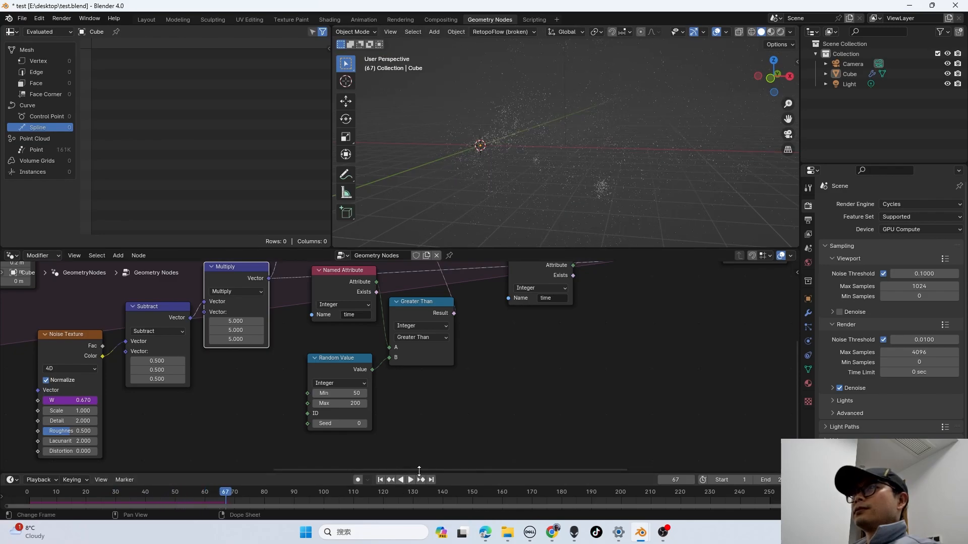
# - Return the viewport to rendered shading, inspect the glowing point cloud, and save the file
pyautogui.click(779, 32)
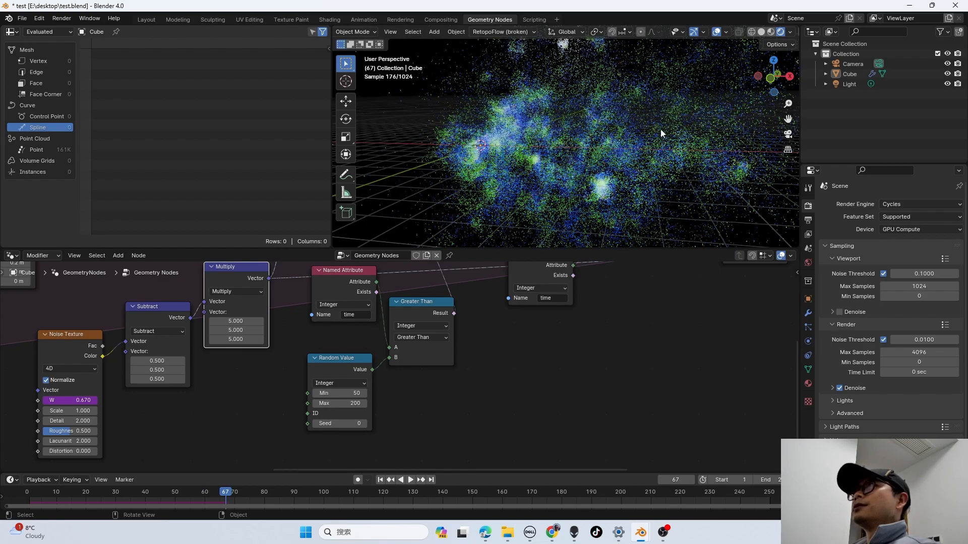
pyautogui.moveTo(602, 139); pyautogui.dragTo(584, 135, button='middle')
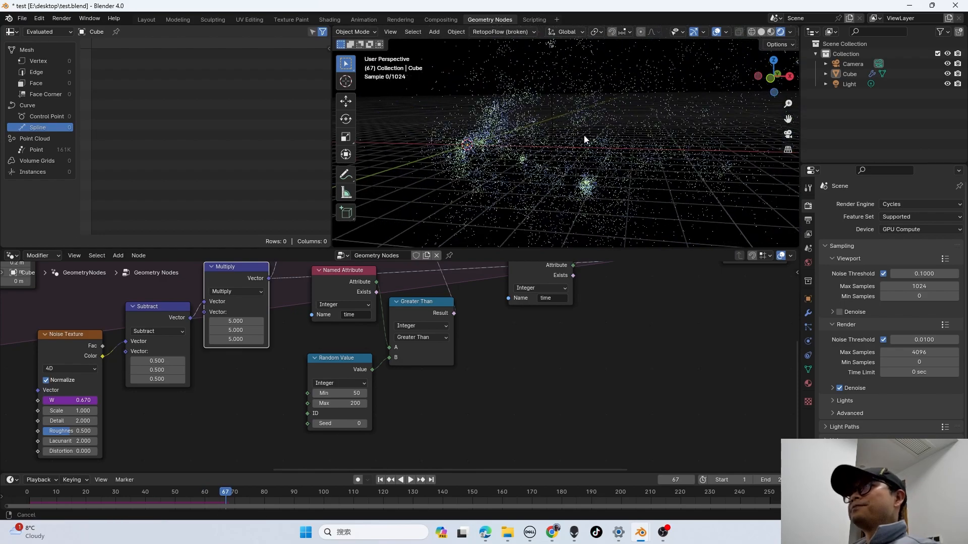
pyautogui.scroll(1, 533, 335)
pyautogui.scroll(-3, 533, 334)
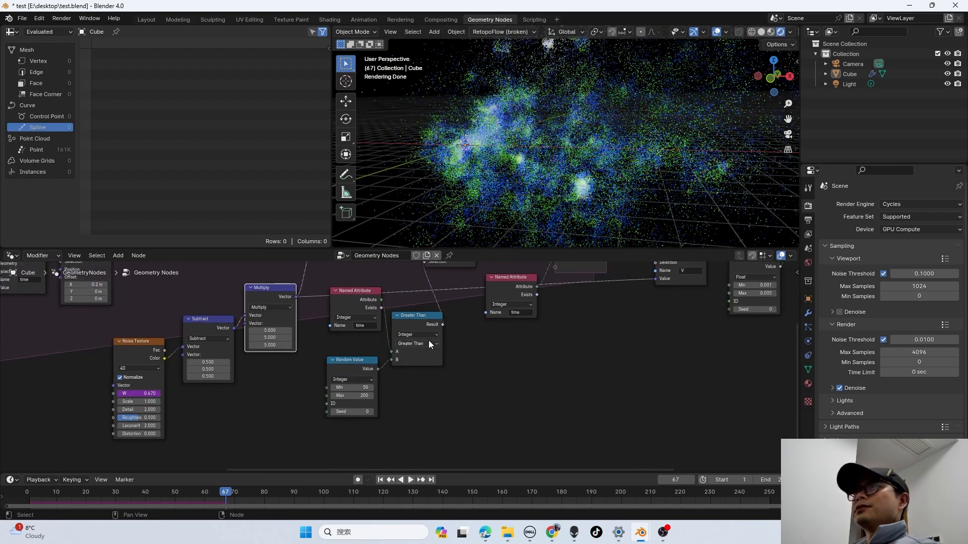
pyautogui.hotkey('ctrl', 's')
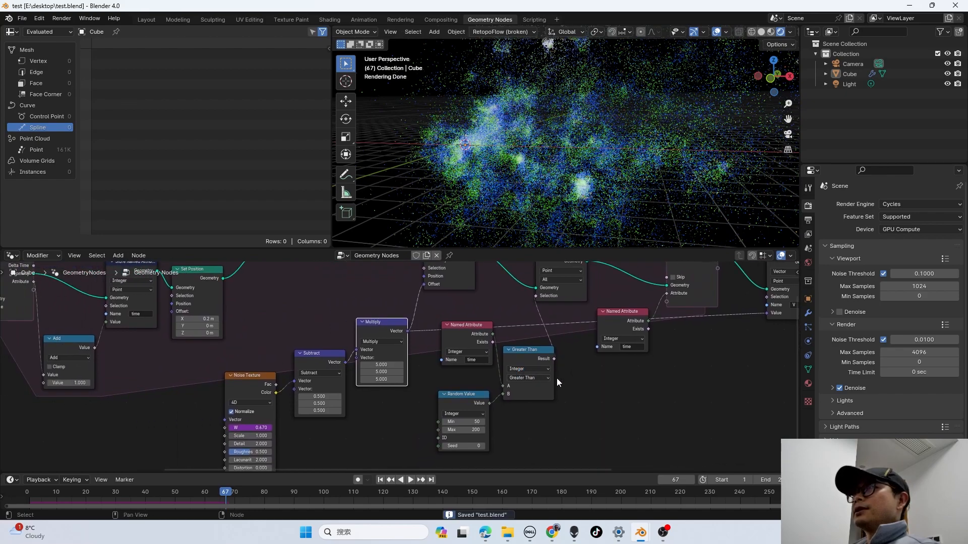
# - Set the integer Random Value feeding the Greater Than node to Min 0 and Max 50
pyautogui.moveTo(570, 373); pyautogui.dragTo(465, 374, button='middle')
pyautogui.click(448, 364)
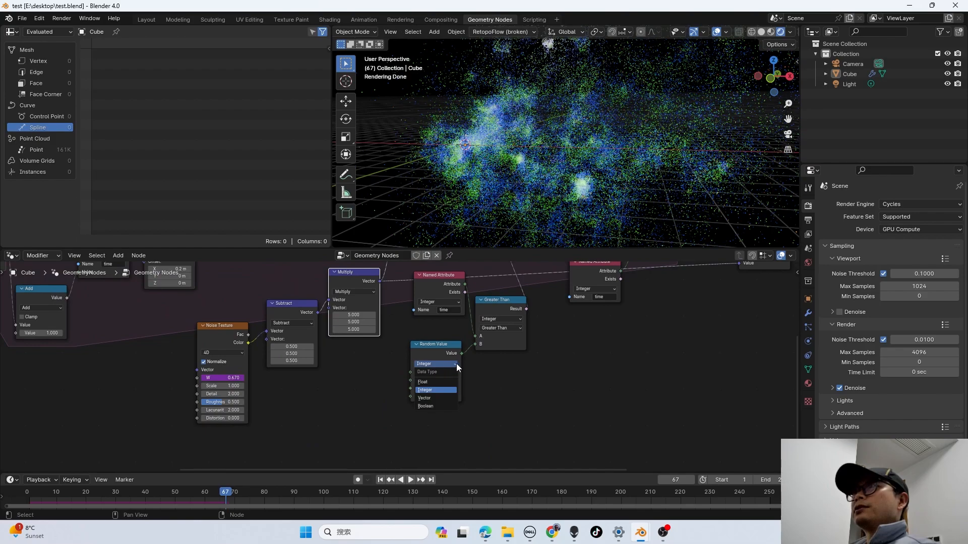
pyautogui.scroll(2, 485, 373)
pyautogui.click(477, 375)
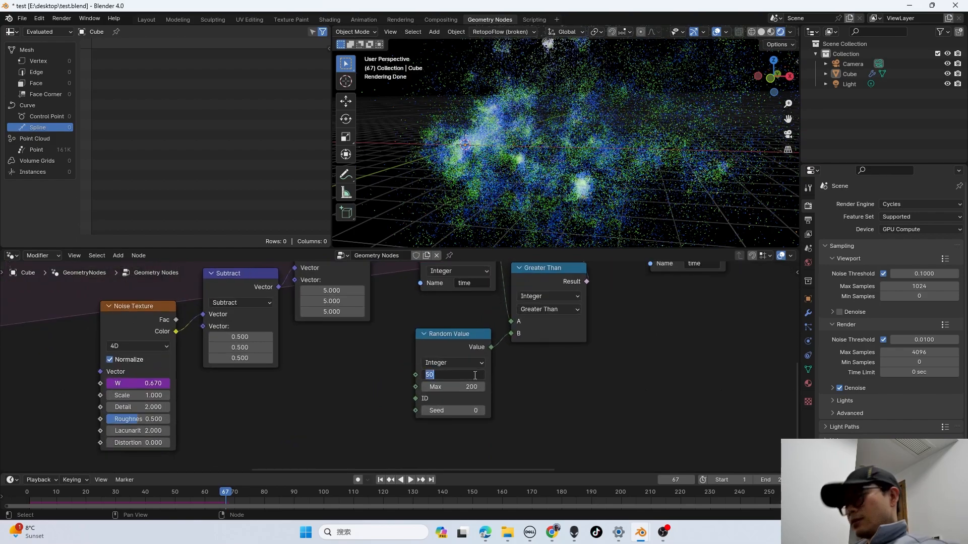
pyautogui.write('0')
pyautogui.press('Return')
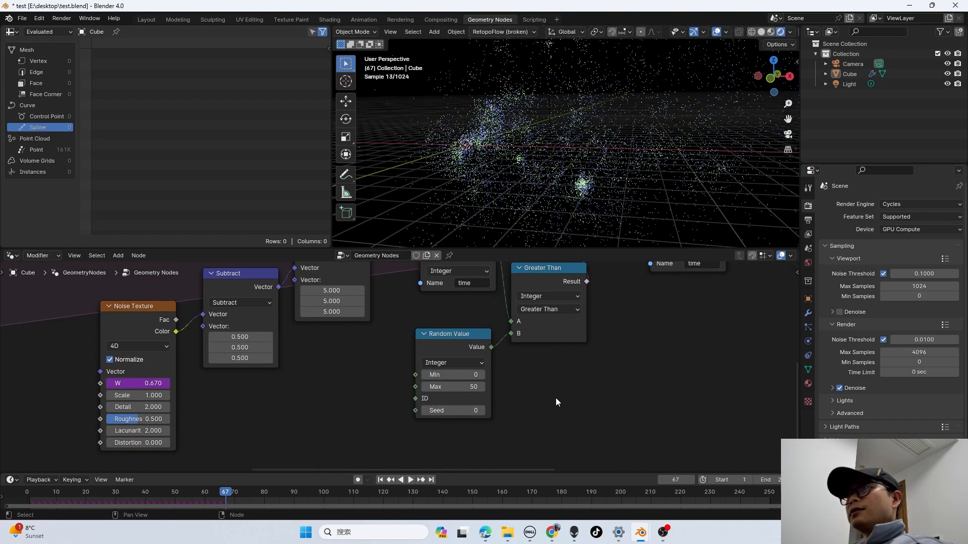
# - Set the Distribute Points on Faces density to 2000
pyautogui.scroll(-2, 459, 394)
pyautogui.moveTo(270, 353); pyautogui.dragTo(561, 410, button='middle')
pyautogui.scroll(3, 184, 322)
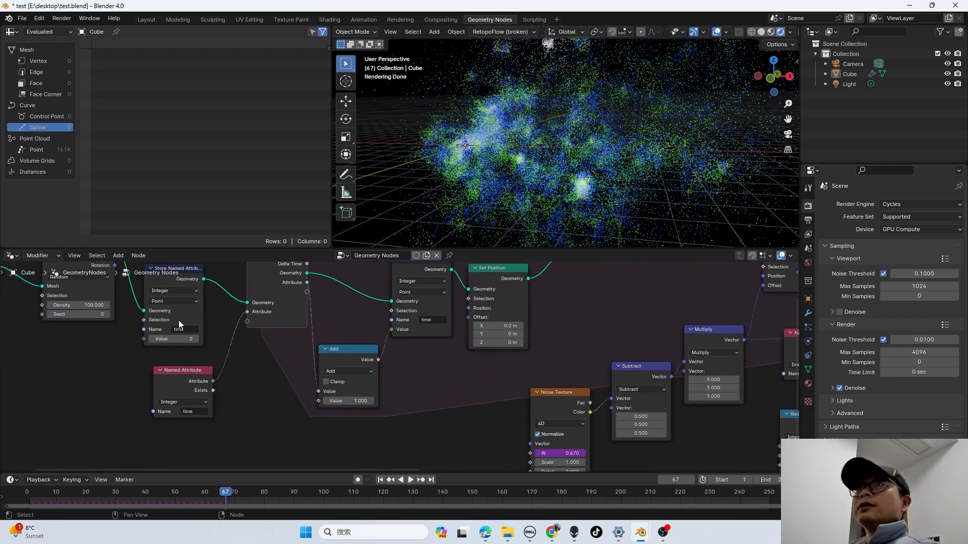
pyautogui.moveTo(179, 324); pyautogui.dragTo(451, 387, button='middle')
pyautogui.scroll(1, 357, 371)
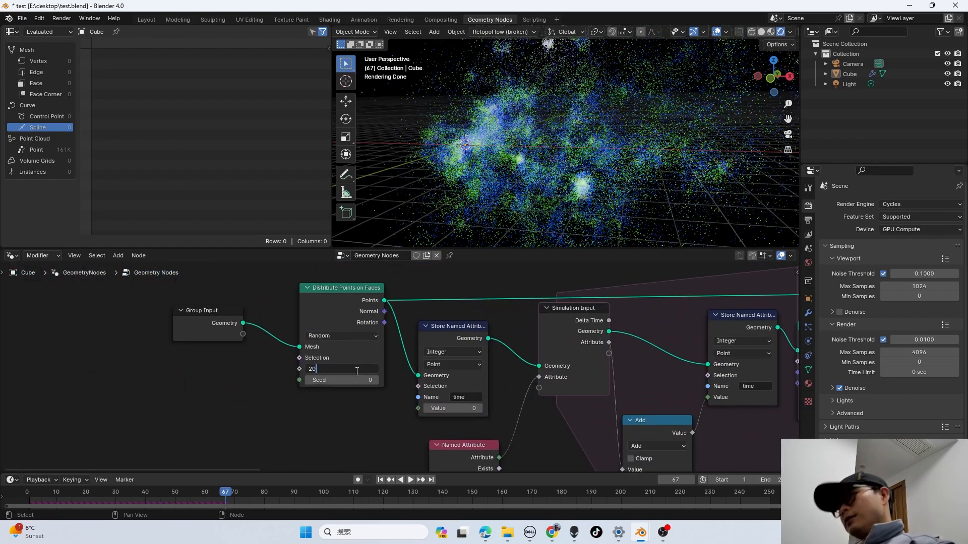
pyautogui.press('Return')
# - Play the simulation from frame 0 in rendered shading and stop it at frame 11
pyautogui.click(26, 494)
pyautogui.press('space')
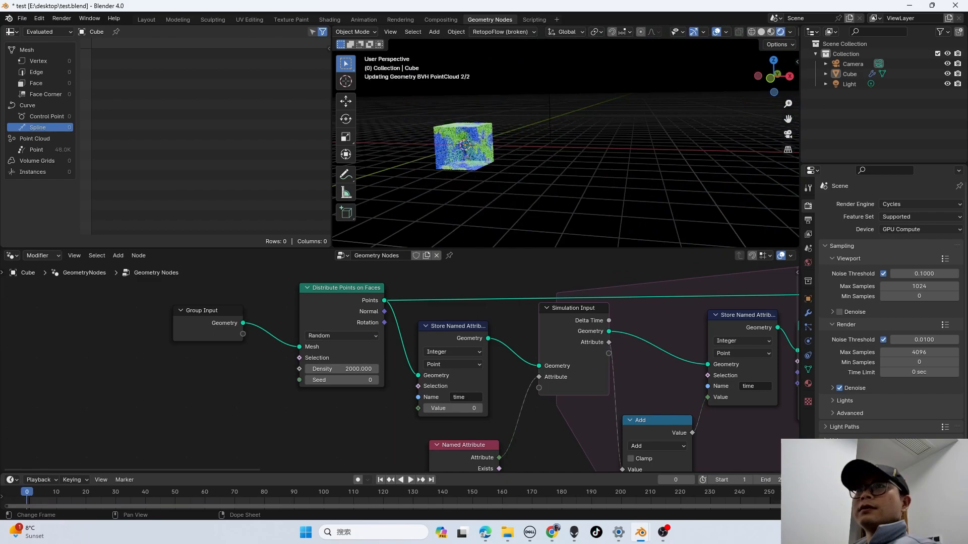
pyautogui.click(412, 480)
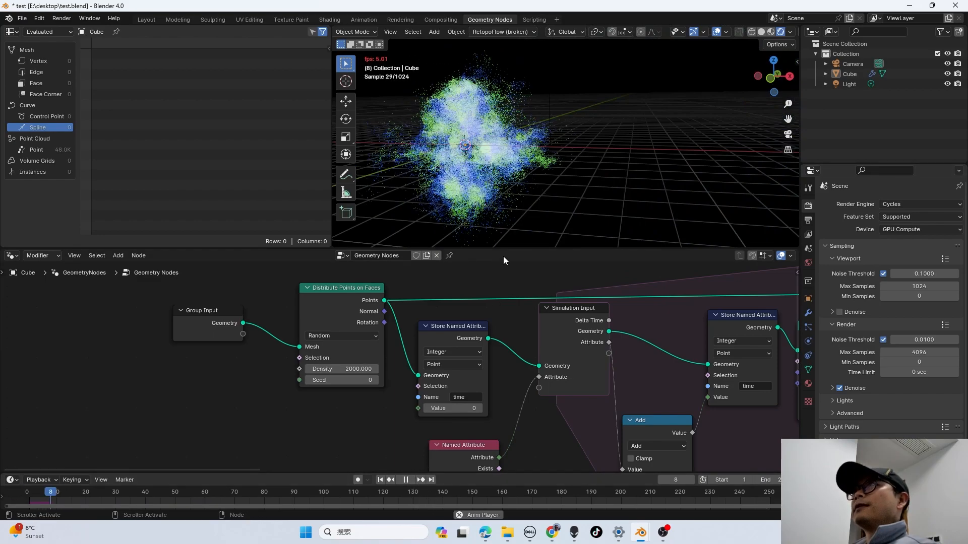
pyautogui.press('space')
# - Set all three components of the Multiply node's second vector to 1
pyautogui.scroll(-1, 554, 362)
pyautogui.scroll(-1, 553, 362)
pyautogui.moveTo(576, 380); pyautogui.dragTo(366, 365, button='middle')
pyautogui.moveTo(549, 408); pyautogui.dragTo(462, 391, button='middle')
pyautogui.scroll(1, 546, 398)
pyautogui.scroll(-2, 471, 374)
pyautogui.moveTo(449, 349); pyautogui.dragTo(526, 392, button='middle')
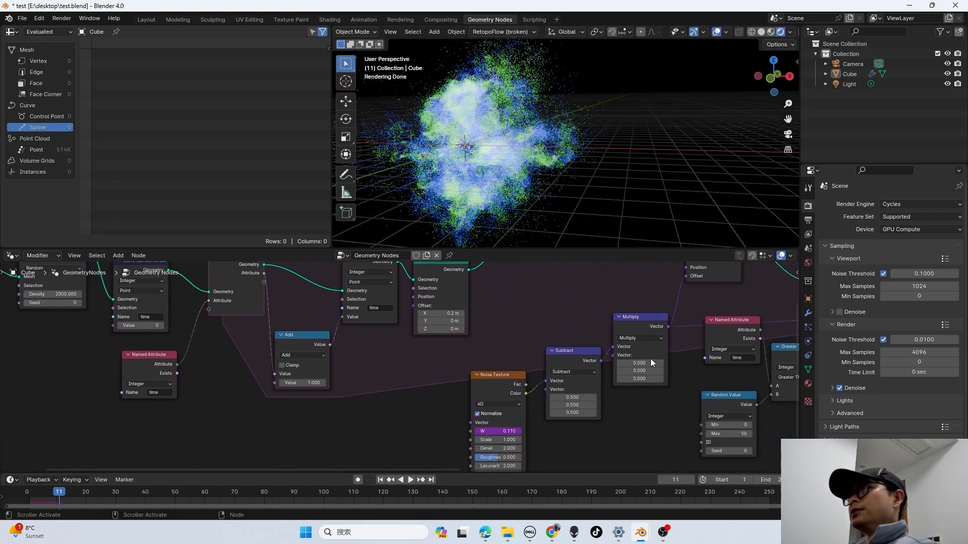
pyautogui.moveTo(649, 379); pyautogui.dragTo(649, 363)
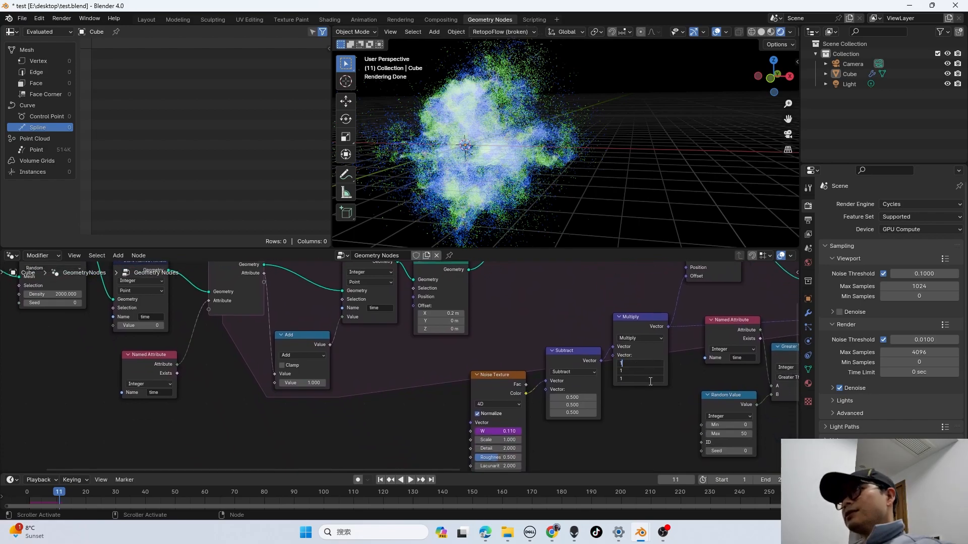
pyautogui.press('Return')
# - Replay the simulation from the first frame in solid shading, stop it at frame 35, and return to rendered shading
pyautogui.moveTo(542, 450); pyautogui.dragTo(530, 427, button='middle')
pyautogui.scroll(2, 531, 428)
pyautogui.hotkey('shift', 'Left')
pyautogui.press('space')
pyautogui.click(761, 32)
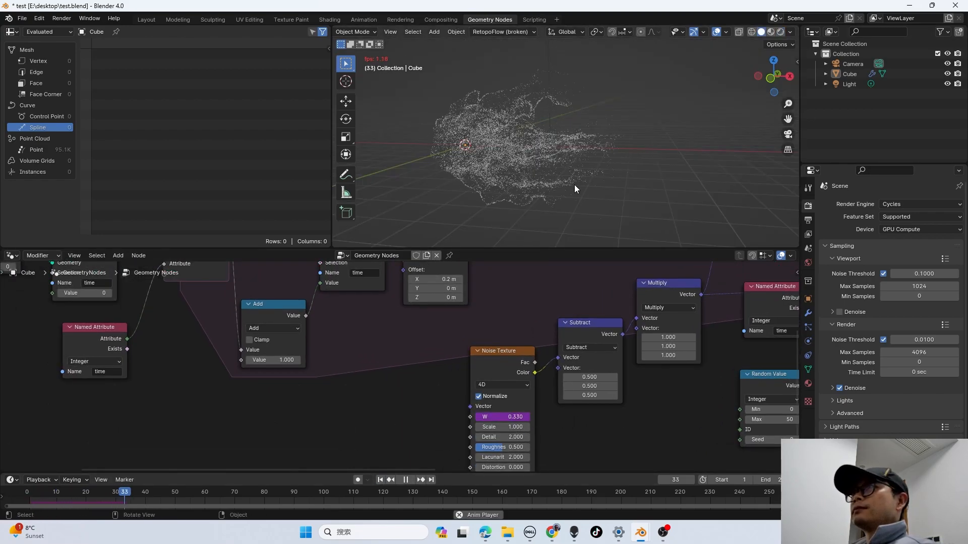
pyautogui.press('space')
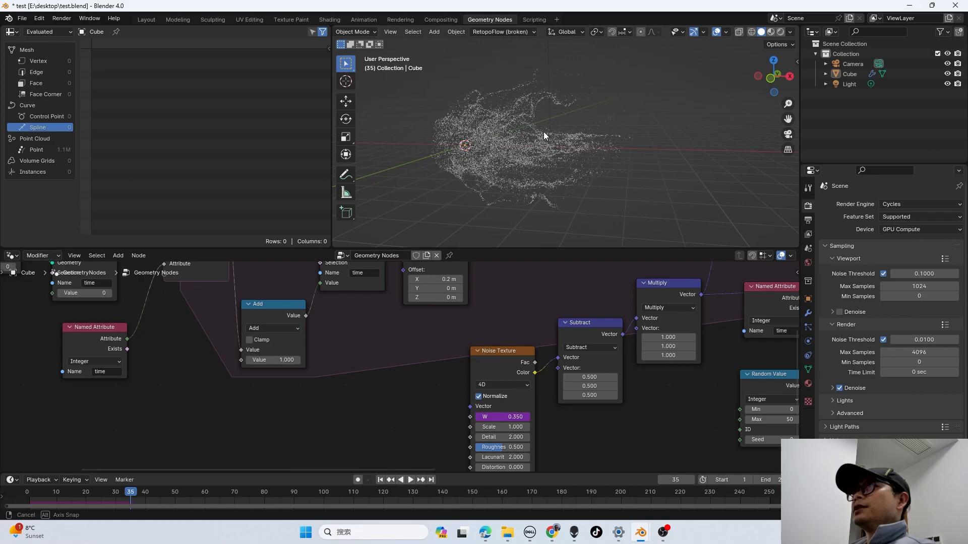
pyautogui.click(780, 32)
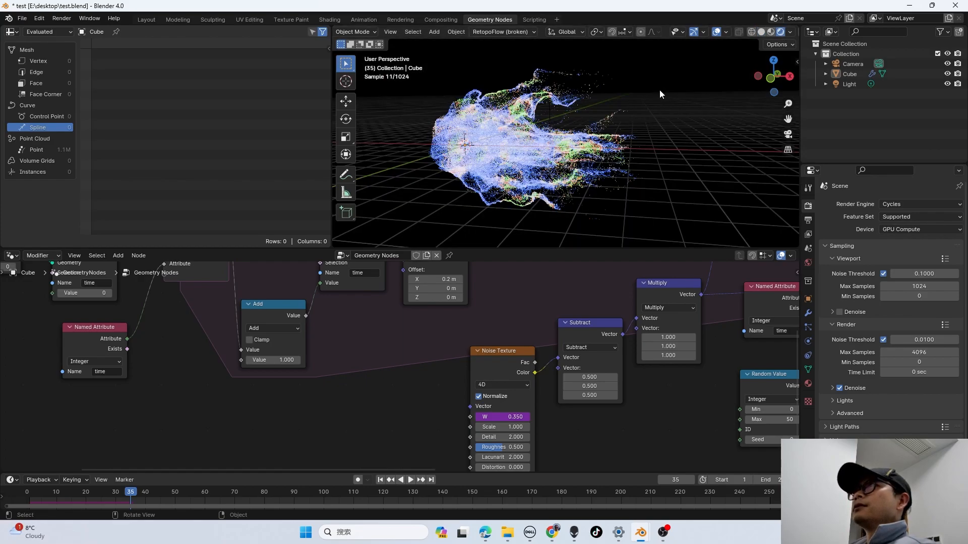
# - Examine the rendered point cloud's shape and colours at frame 35 from several angles and distances
pyautogui.keyDown('shift'); pyautogui.moveTo(583, 140); pyautogui.dragTo(601, 141, button='middle'); pyautogui.keyUp('shift')
pyautogui.scroll(-2, 580, 144)
pyautogui.scroll(6, 567, 153)
pyautogui.scroll(-3, 552, 166)
pyautogui.moveTo(553, 164); pyautogui.dragTo(521, 189, button='middle')
pyautogui.click(521, 189)
pyautogui.scroll(-4, 580, 187)
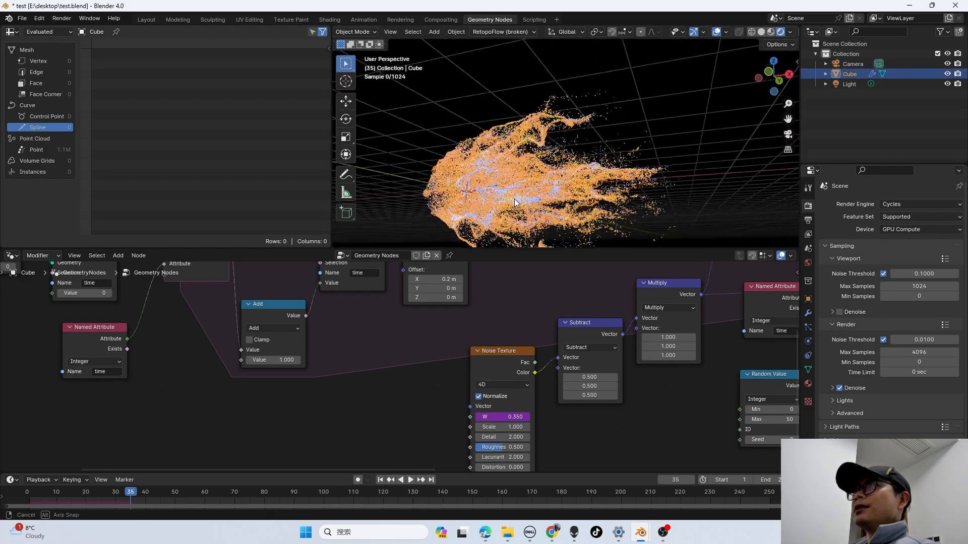
pyautogui.click(654, 187)
pyautogui.scroll(5, 494, 193)
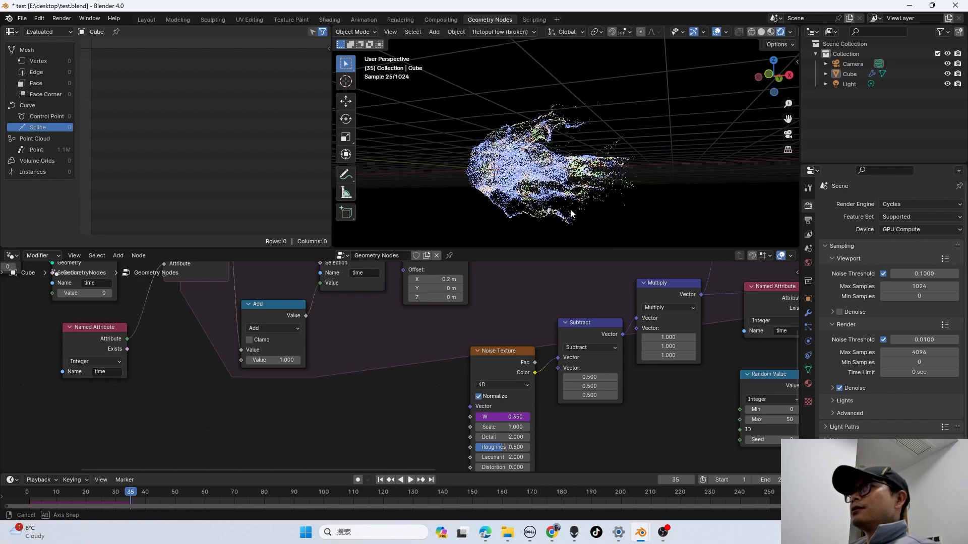
pyautogui.moveTo(495, 194); pyautogui.dragTo(510, 208, button='middle')
# - Move the Set Material and Group Output nodes together farther away from the Set Point Radius node
pyautogui.scroll(-3, 655, 351)
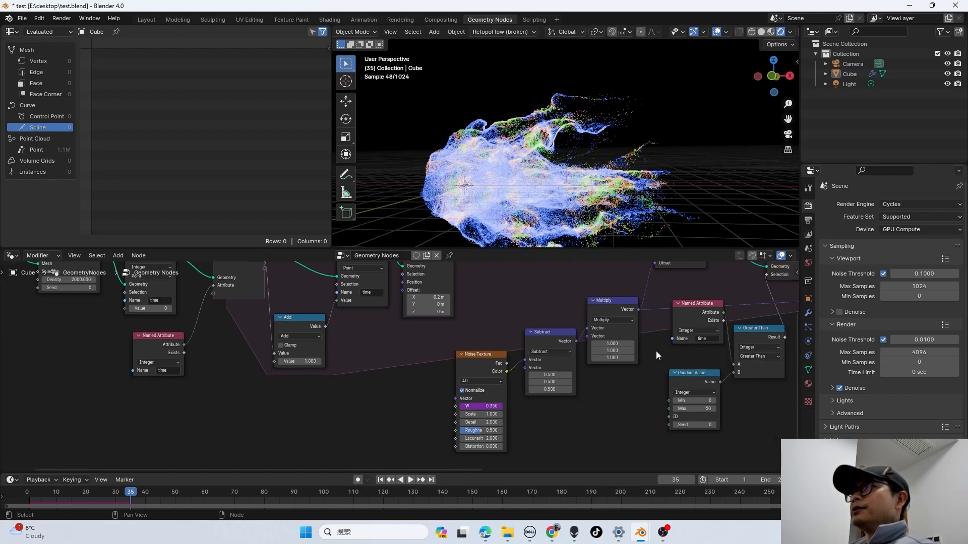
pyautogui.moveTo(701, 351); pyautogui.dragTo(494, 373, button='middle')
pyautogui.moveTo(623, 346); pyautogui.dragTo(366, 387, button='middle')
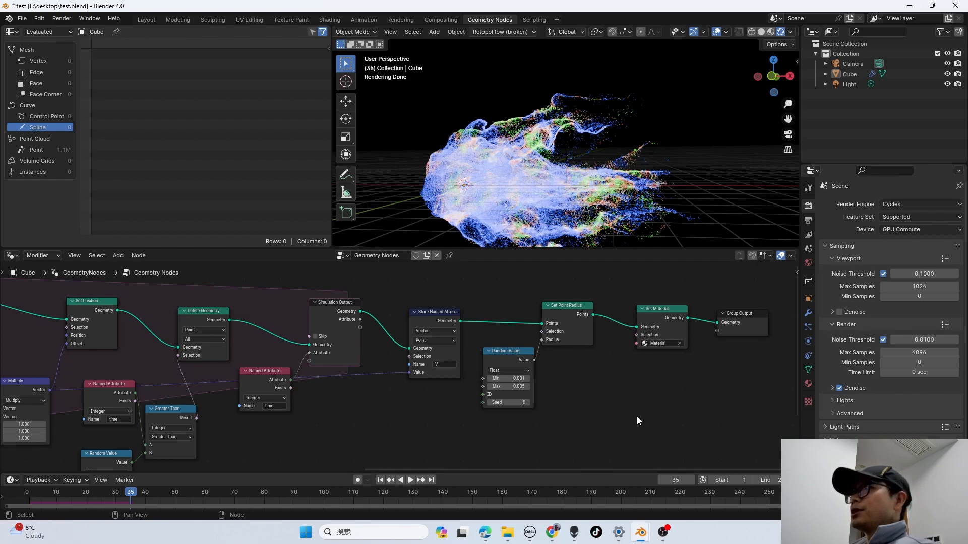
pyautogui.moveTo(633, 372); pyautogui.dragTo(539, 386, button='middle')
pyautogui.scroll(1, 540, 385)
pyautogui.moveTo(613, 391); pyautogui.dragTo(552, 302)
pyautogui.moveTo(647, 391); pyautogui.dragTo(629, 332)
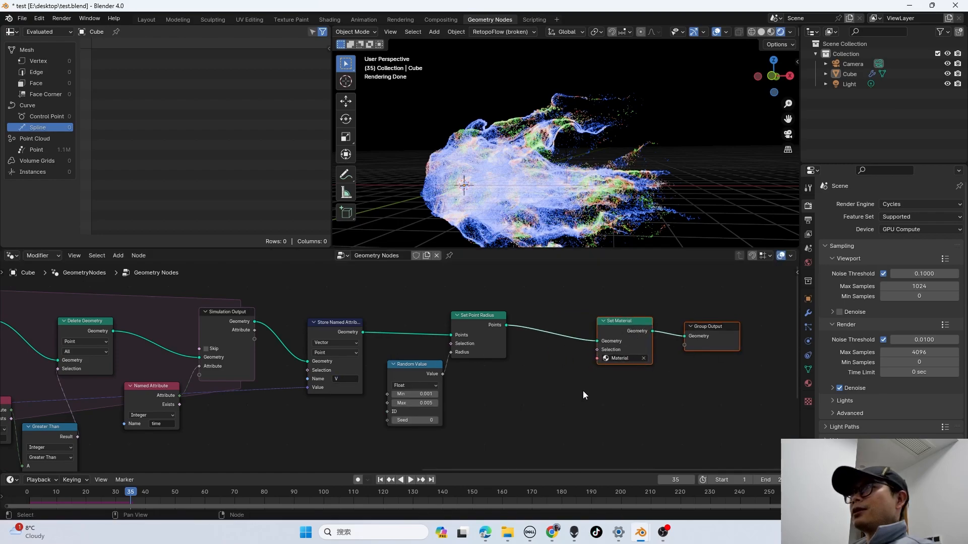
# - Review the layout of the whole node tree and examine the rendered point cloud from other angles
pyautogui.hscroll(1, 588, 401)
pyautogui.hscroll(-3, 591, 356)
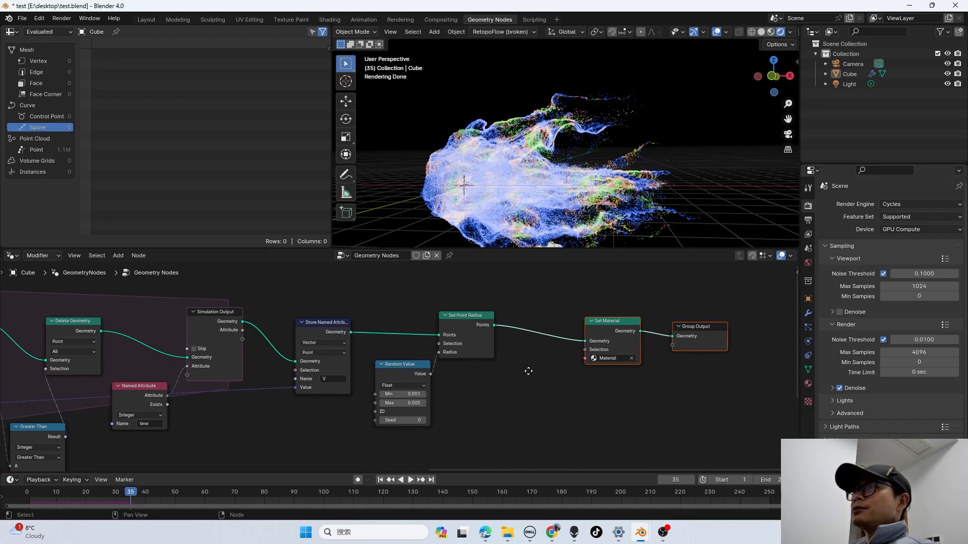
pyautogui.scroll(-4, 555, 388)
pyautogui.moveTo(270, 391); pyautogui.dragTo(463, 379, button='middle')
pyautogui.scroll(-1, 478, 403)
pyautogui.scroll(-1, 479, 404)
pyautogui.scroll(-2, 462, 379)
pyautogui.moveTo(572, 211); pyautogui.dragTo(545, 201, button='middle')
pyautogui.click(574, 174)
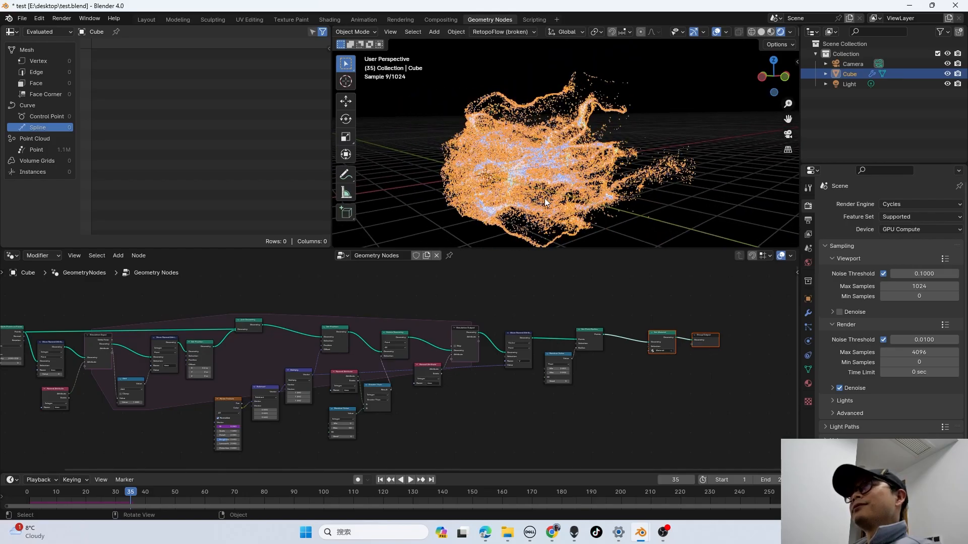
pyautogui.moveTo(601, 145); pyautogui.dragTo(608, 199, button='middle')
pyautogui.scroll(2, 610, 198)
pyautogui.click(732, 204)
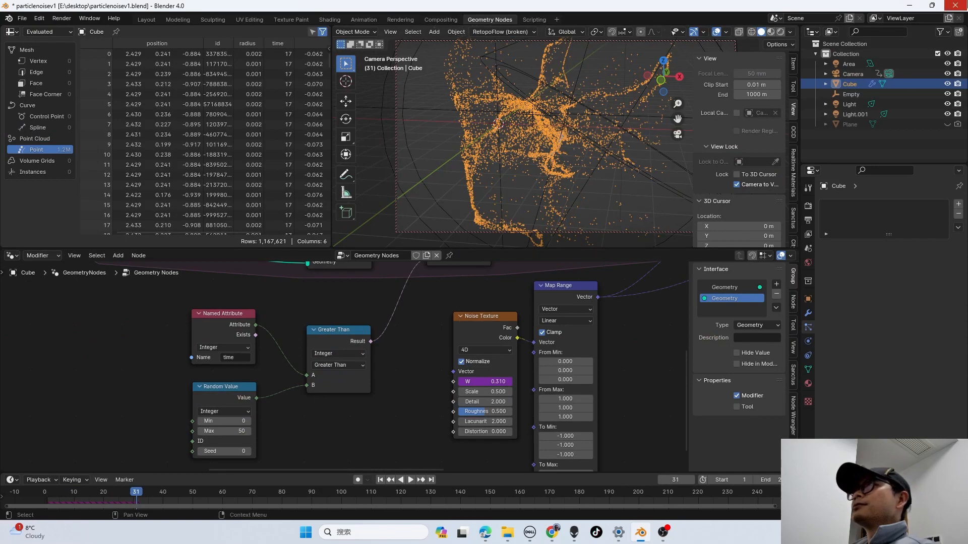
pyautogui.click(954, 6)
pyautogui.click(494, 280)
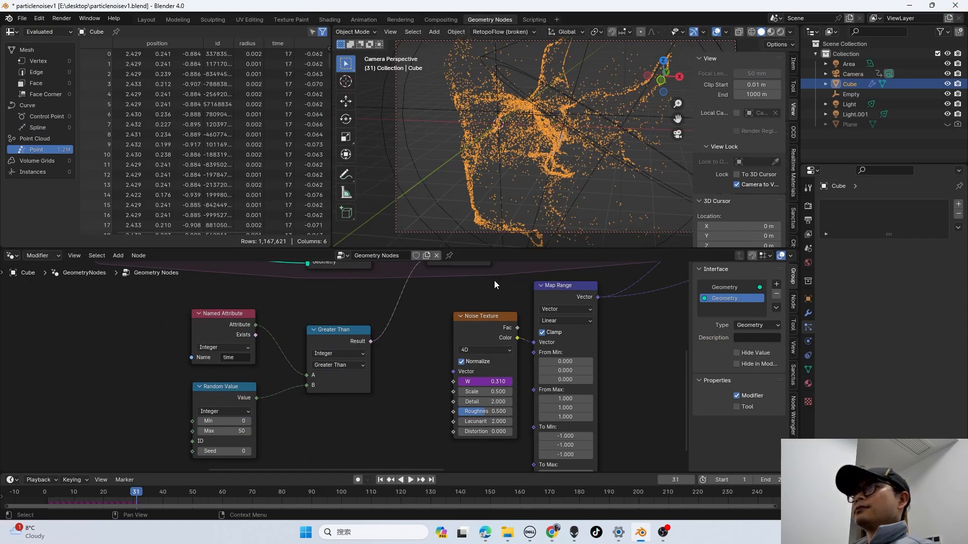
pyautogui.click(652, 532)
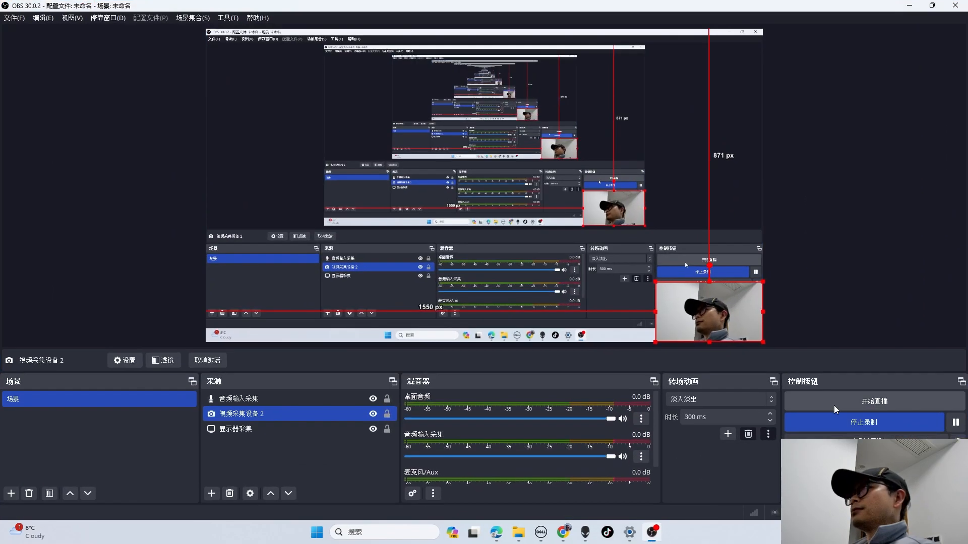
pyautogui.click(888, 427)
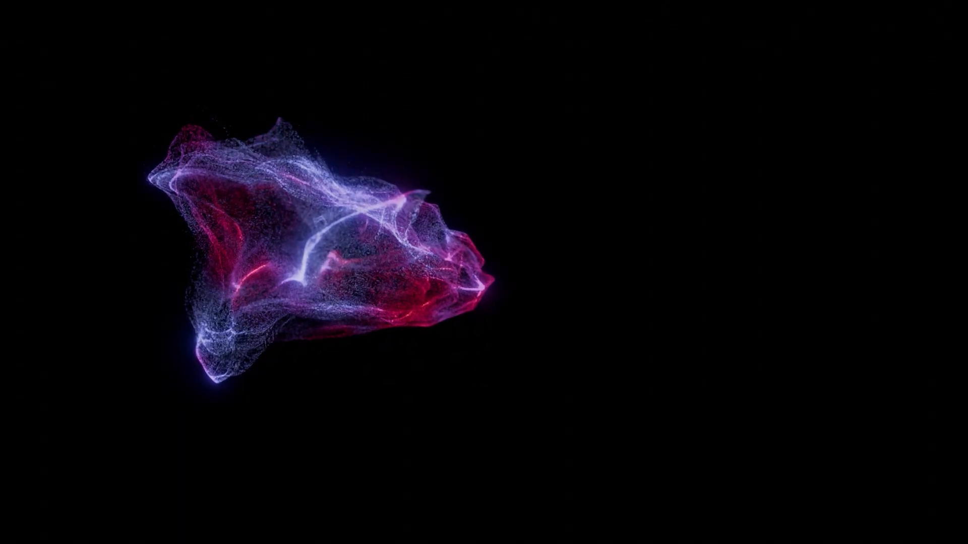